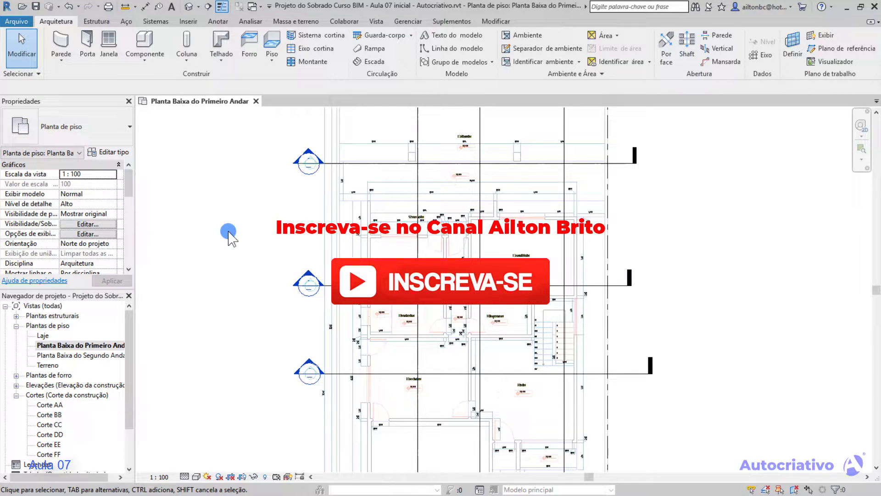
# Review the length increments, angular increments and object snaps in the project's snap settings, leaving them as they are.
pyautogui.scroll(-2, 234, 221)
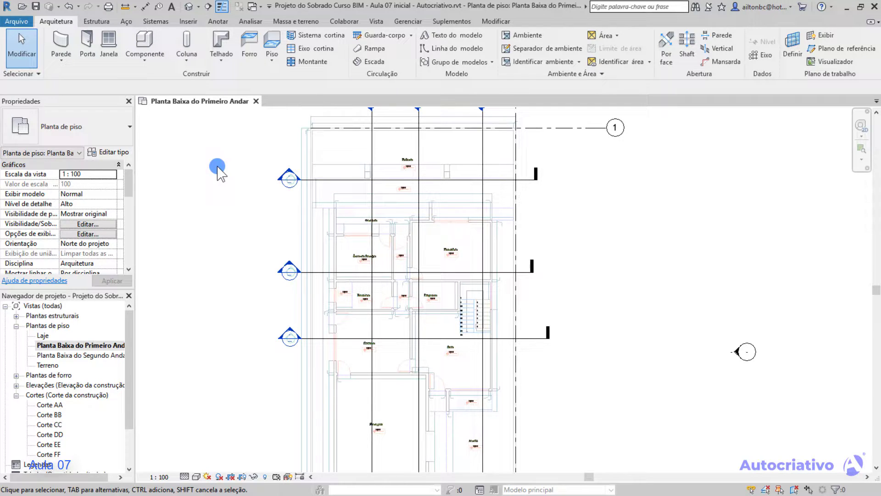
pyautogui.click(408, 22)
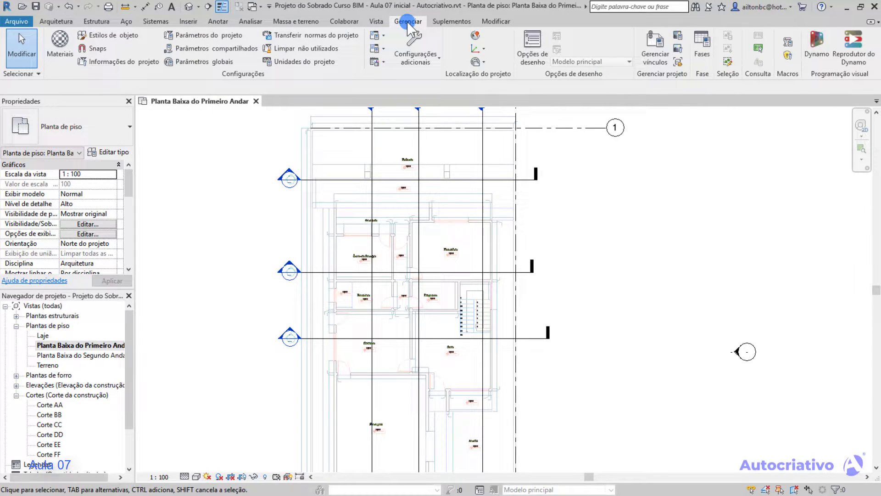
pyautogui.click(95, 48)
pyautogui.moveTo(446, 63); pyautogui.dragTo(441, 68)
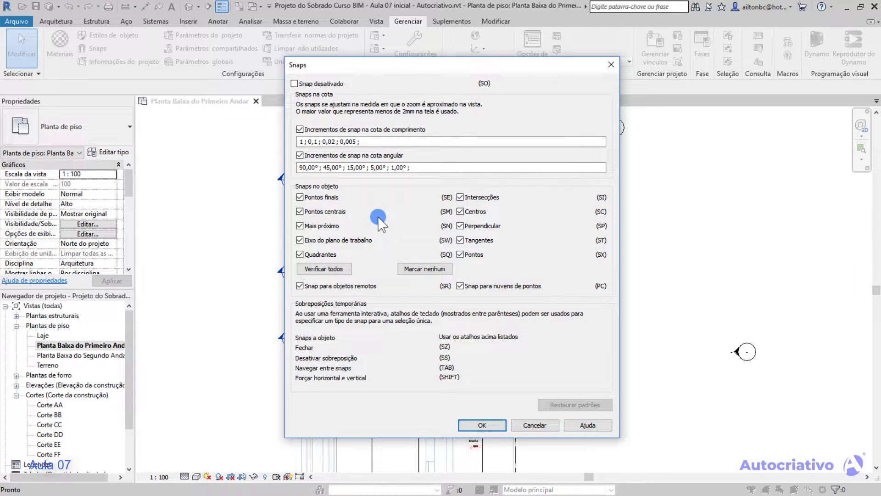
pyautogui.click(300, 142)
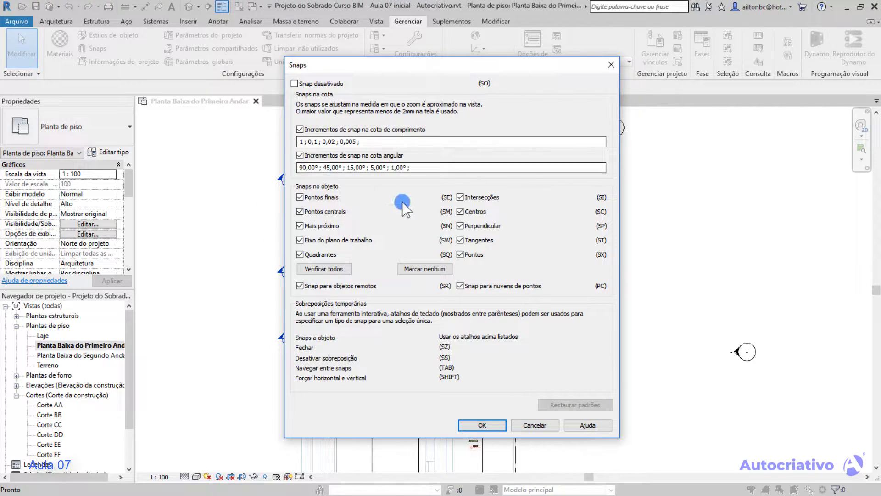
pyautogui.click(501, 425)
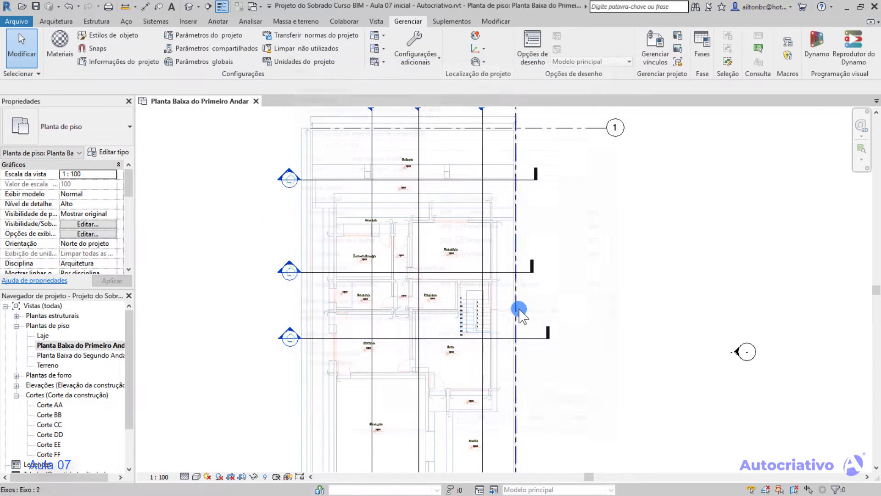
# Preview a horizontal wall in the empty area beside the floor plan to check the length snap increment when zoomed out, without placing it.
pyautogui.click(56, 22)
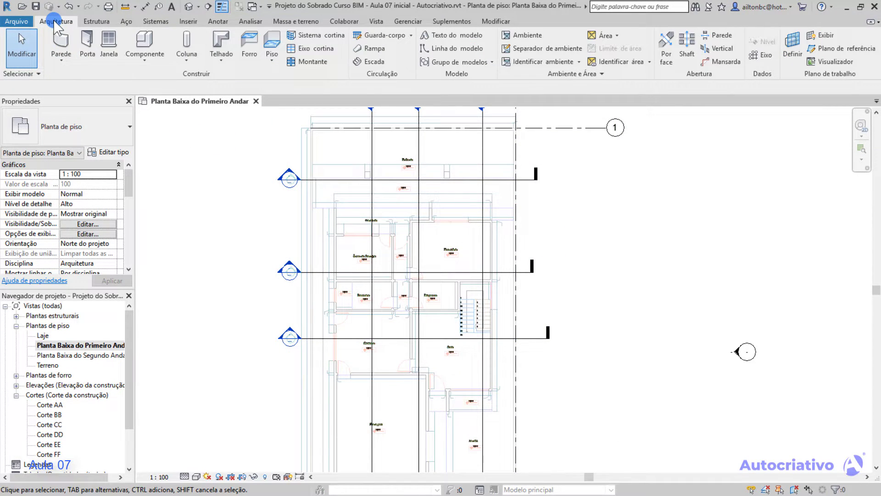
pyautogui.click(59, 44)
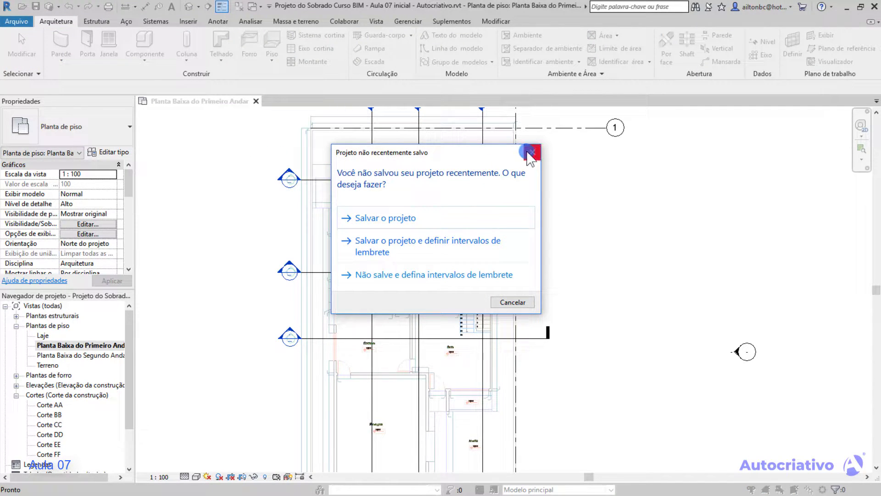
pyautogui.click(531, 154)
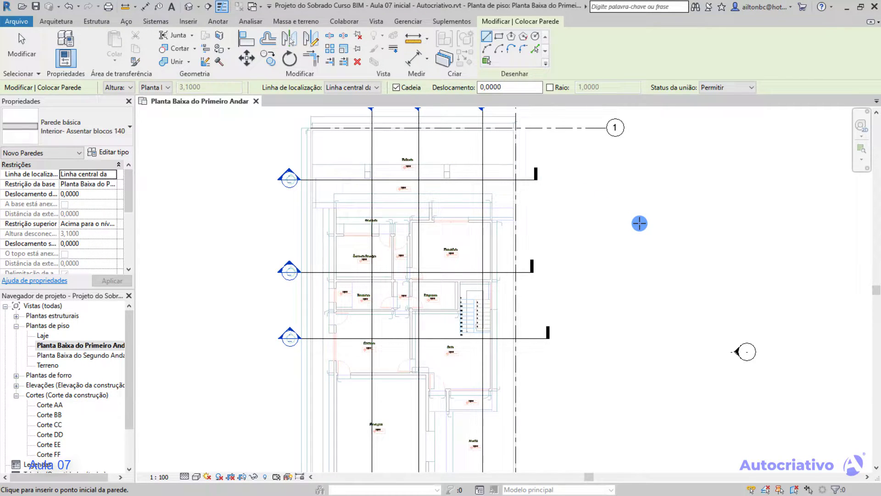
pyautogui.moveTo(565, 222); pyautogui.dragTo(209, 249, button='middle')
pyautogui.moveTo(577, 253); pyautogui.dragTo(230, 240, button='middle')
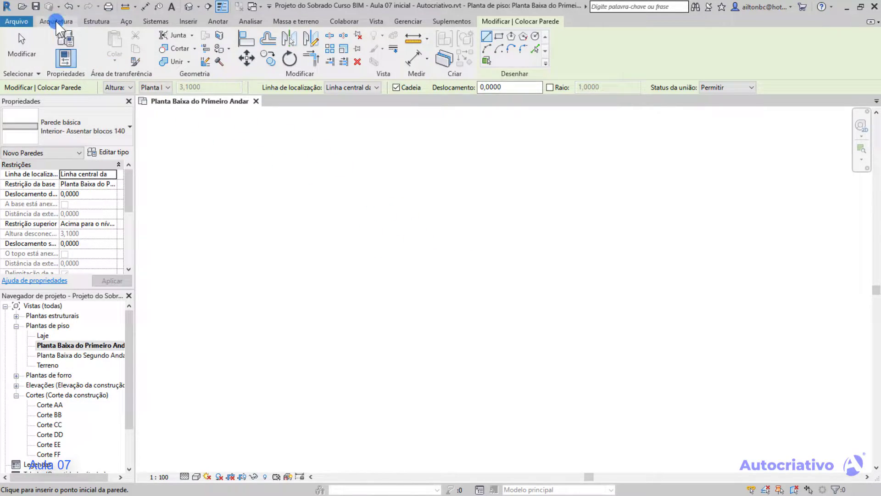
pyautogui.scroll(-5, 384, 232)
pyautogui.scroll(-4, 374, 233)
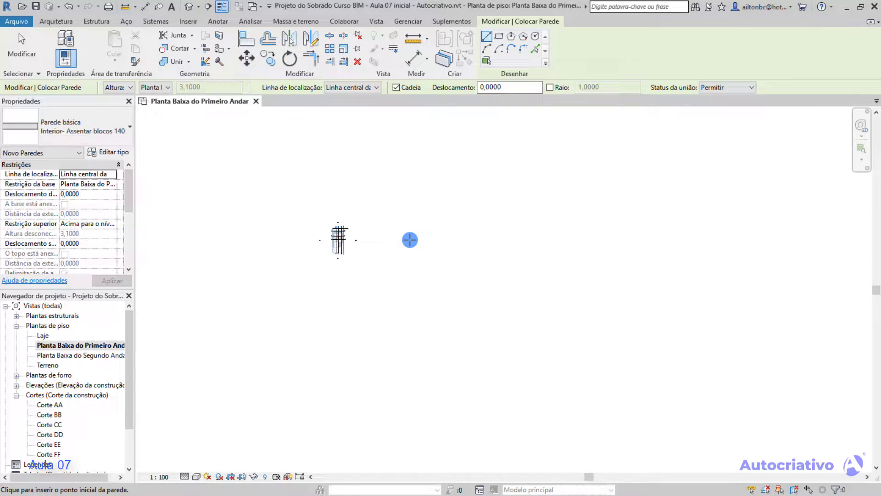
pyautogui.click(410, 240)
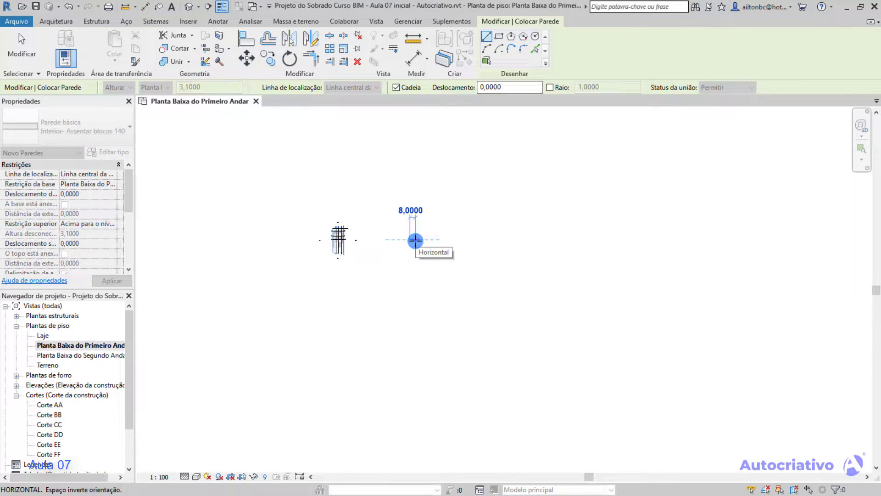
pyautogui.scroll(2, 415, 239)
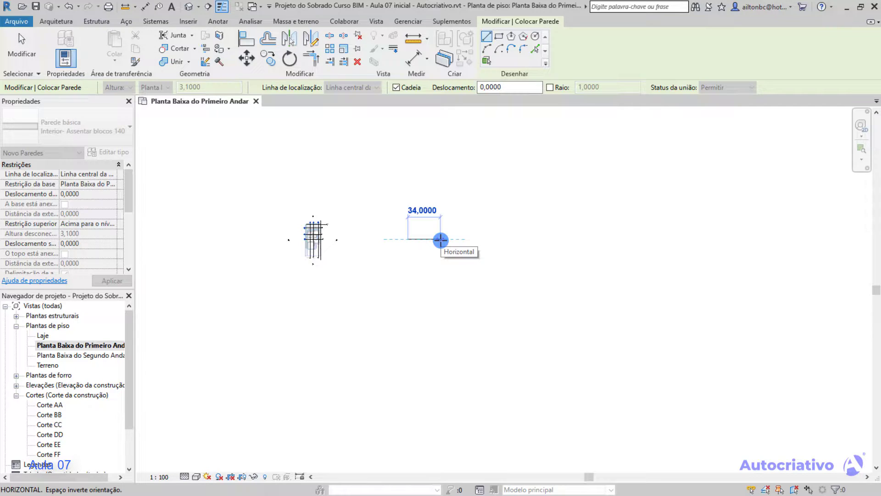
pyautogui.press('Escape')
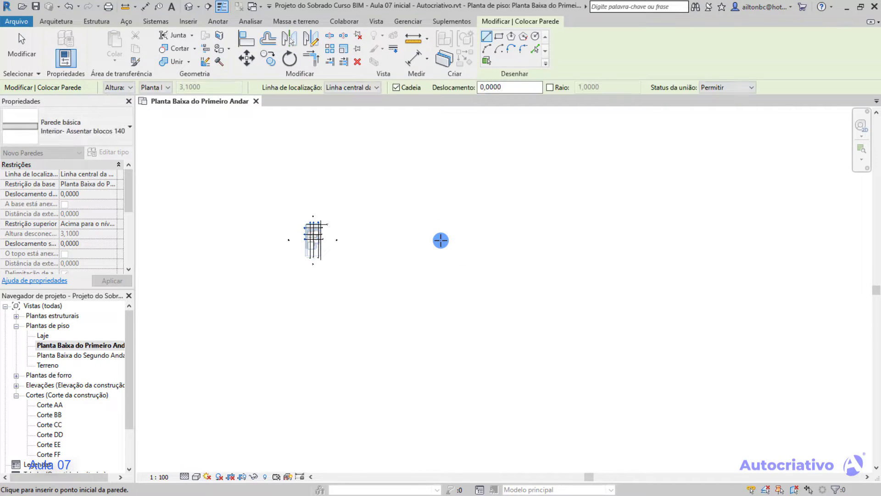
pyautogui.press('Escape')
# Check the list of length snap increments in the snap settings again.
pyautogui.click(408, 21)
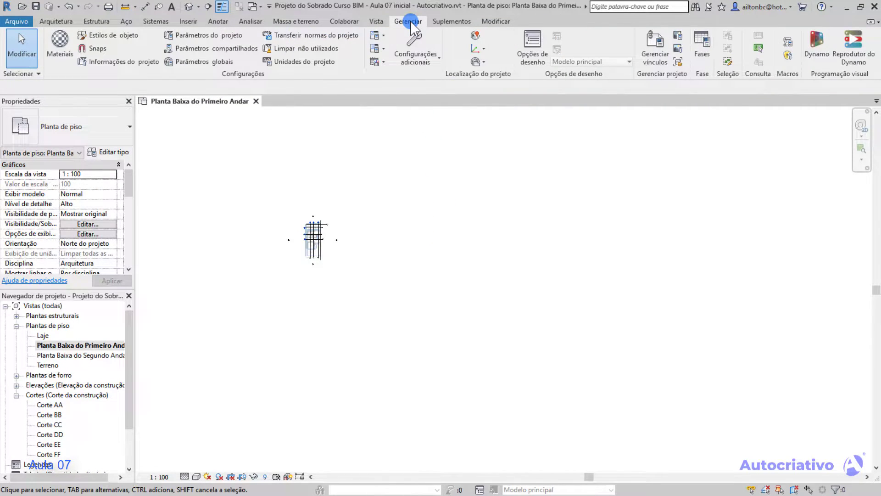
pyautogui.click(92, 48)
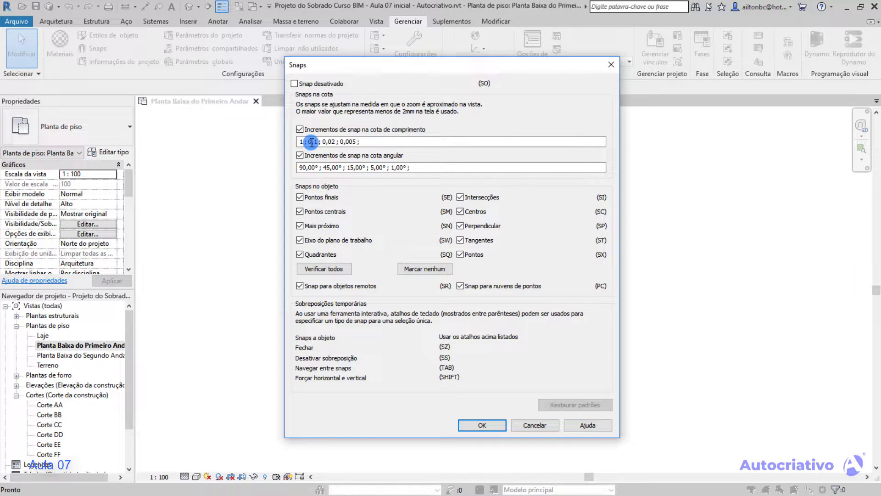
pyautogui.click(483, 425)
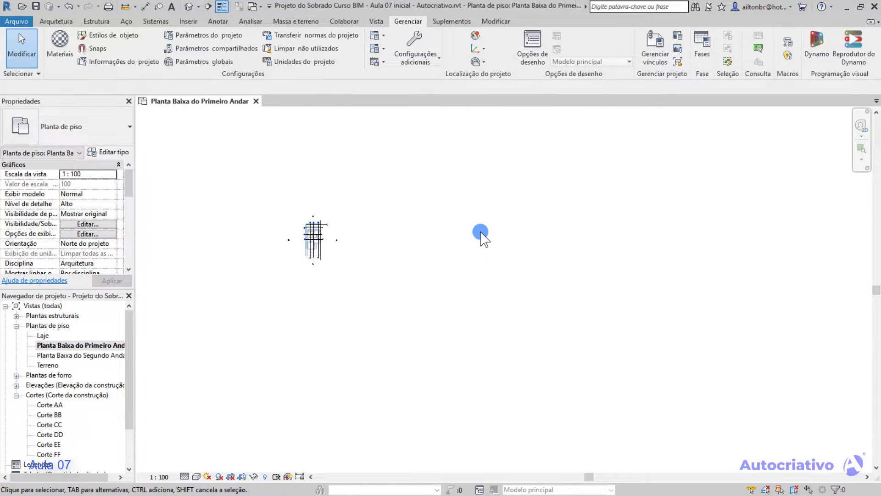
# Preview another horizontal wall beside the plan while zooming in to compare its length snap increments, and leave it unplaced.
pyautogui.click(55, 21)
pyautogui.click(57, 46)
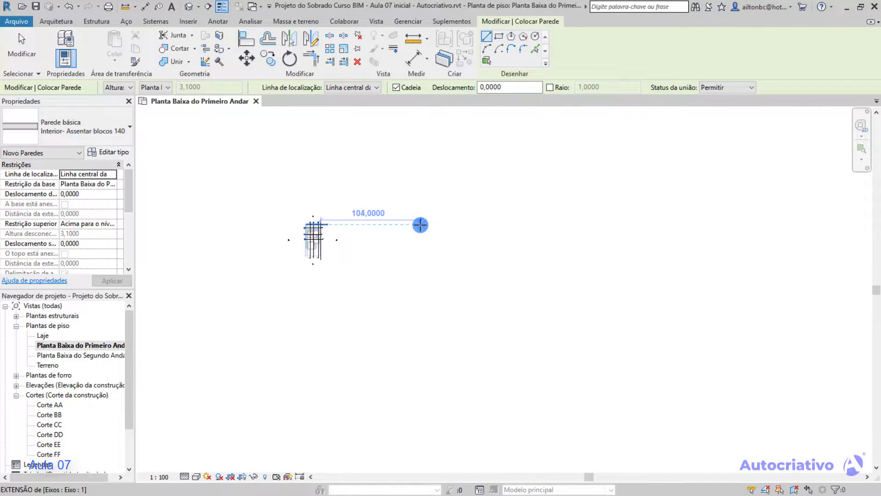
pyautogui.click(420, 224)
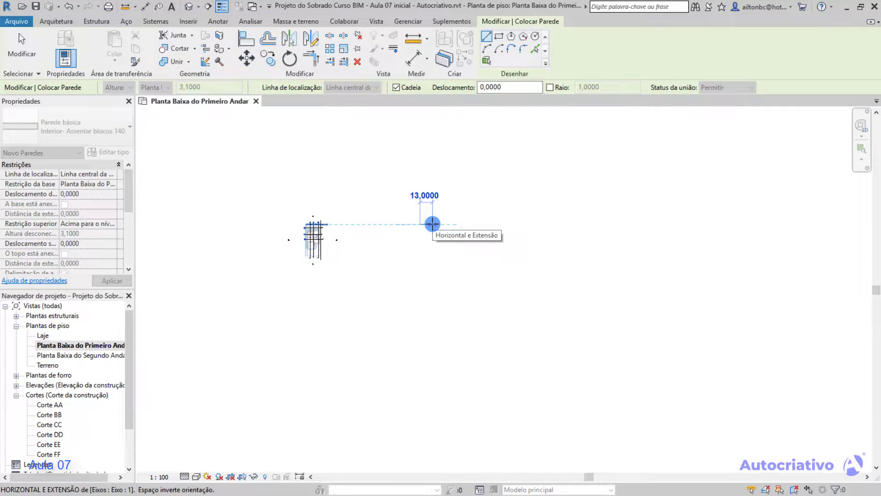
pyautogui.scroll(4, 432, 224)
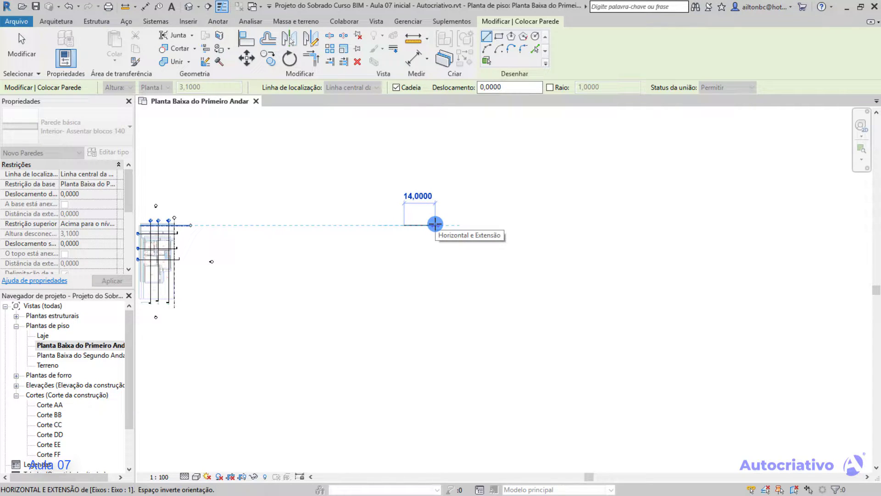
pyautogui.scroll(3, 435, 223)
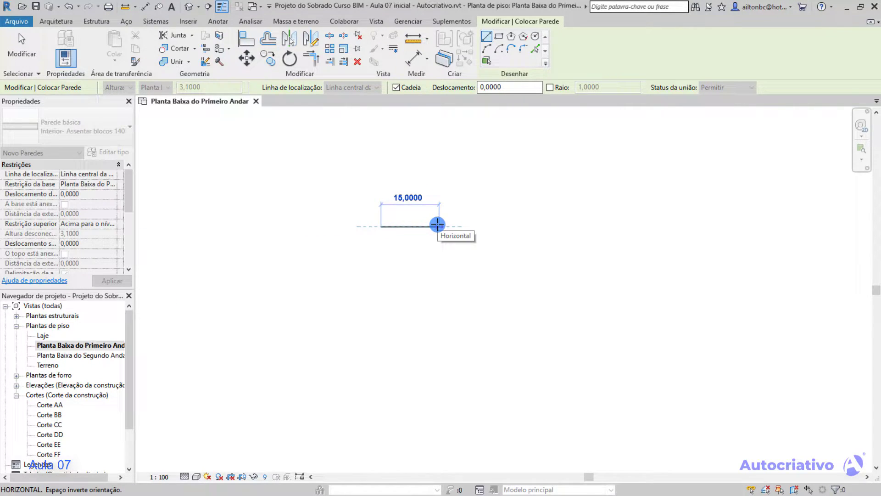
pyautogui.scroll(2, 437, 224)
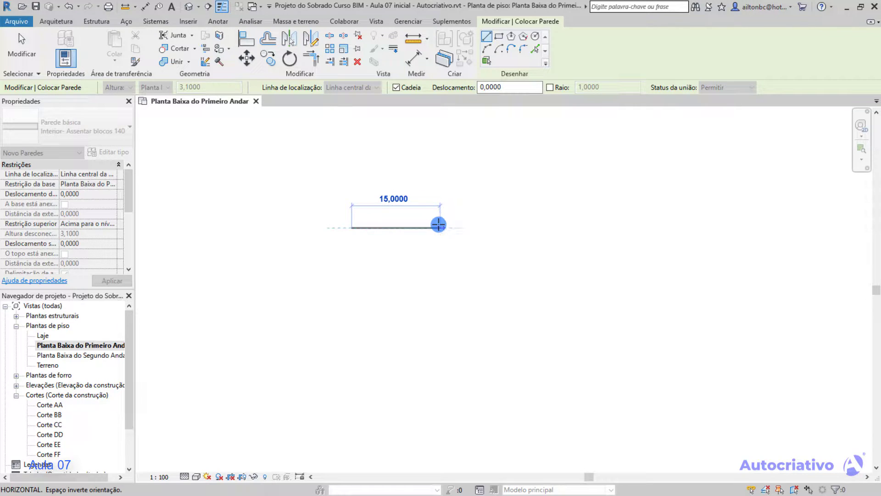
pyautogui.scroll(2, 444, 224)
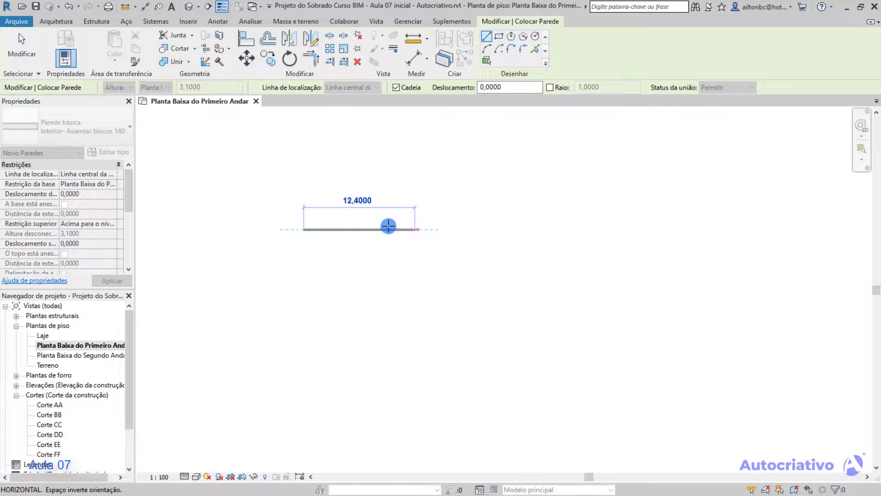
pyautogui.moveTo(346, 238); pyautogui.dragTo(458, 240, button='middle')
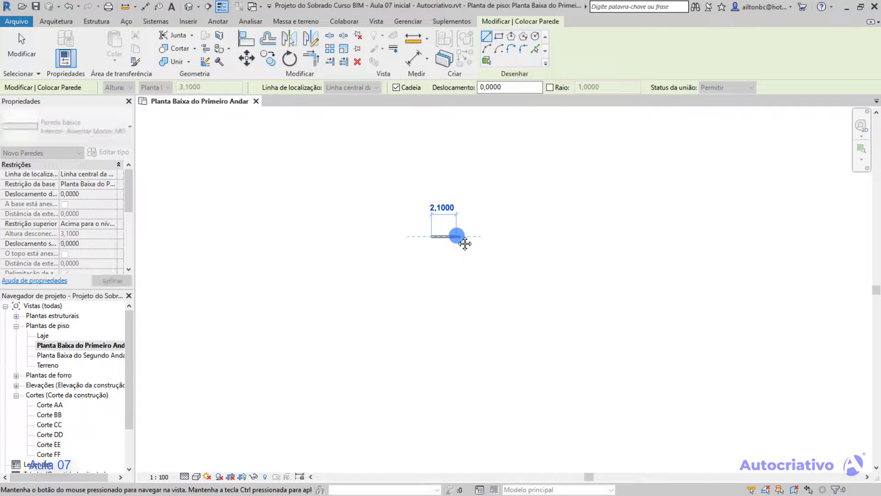
pyautogui.scroll(-2, 453, 234)
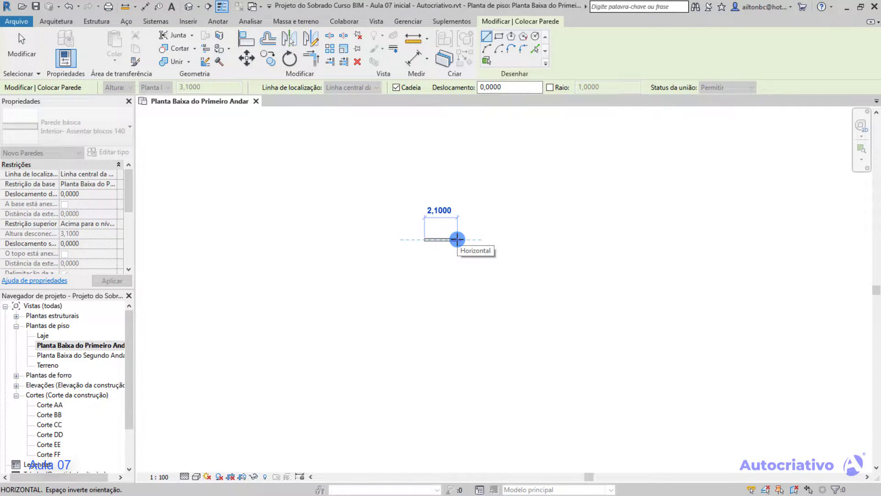
pyautogui.press('Escape')
pyautogui.press('Escape')
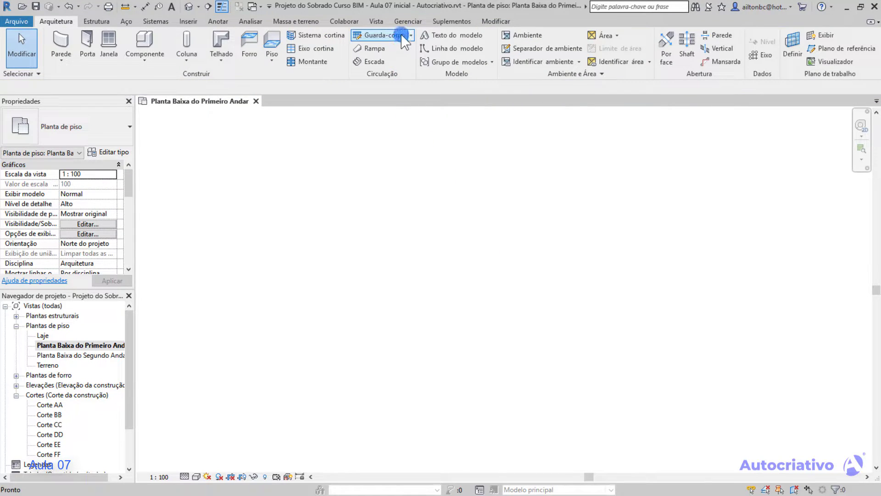
# Set the first length snap increment to 10 in the snap settings.
pyautogui.click(407, 21)
pyautogui.click(94, 48)
pyautogui.click(299, 141)
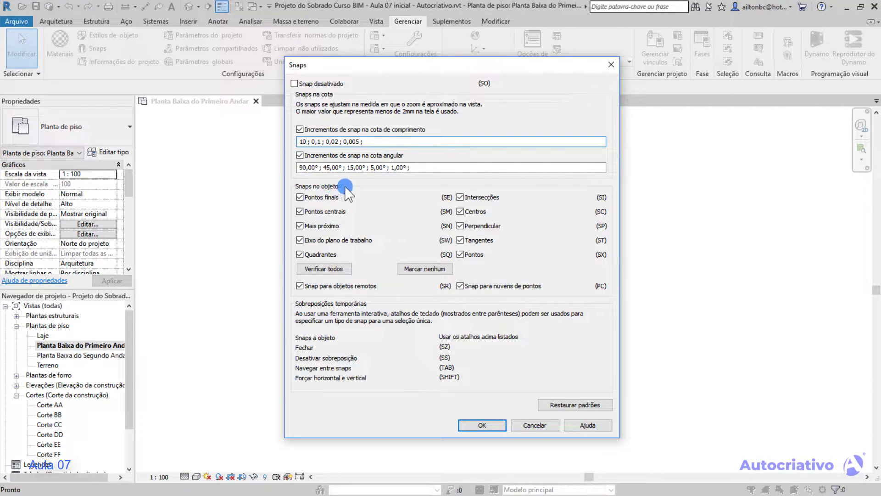
pyautogui.doubleClick(303, 141)
pyautogui.click(495, 427)
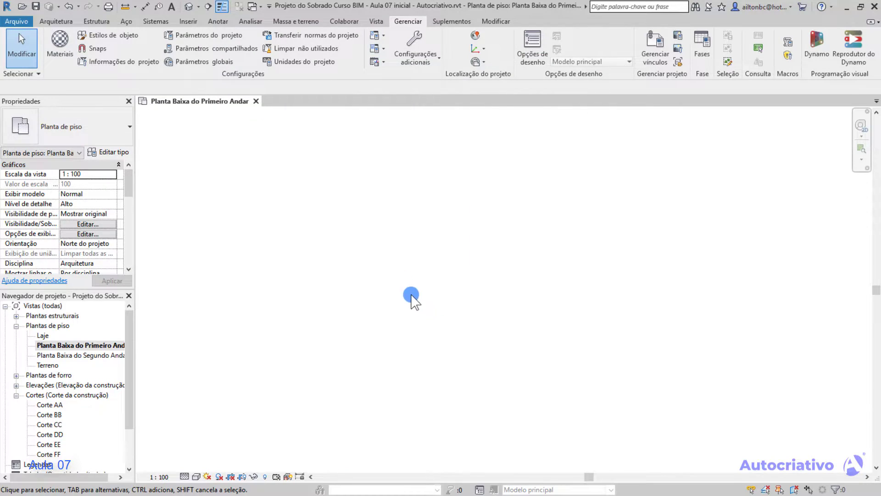
# Preview a horizontal wall beside the plan at far zoom to check the 10 m length snap increment, without placing it.
pyautogui.click(55, 21)
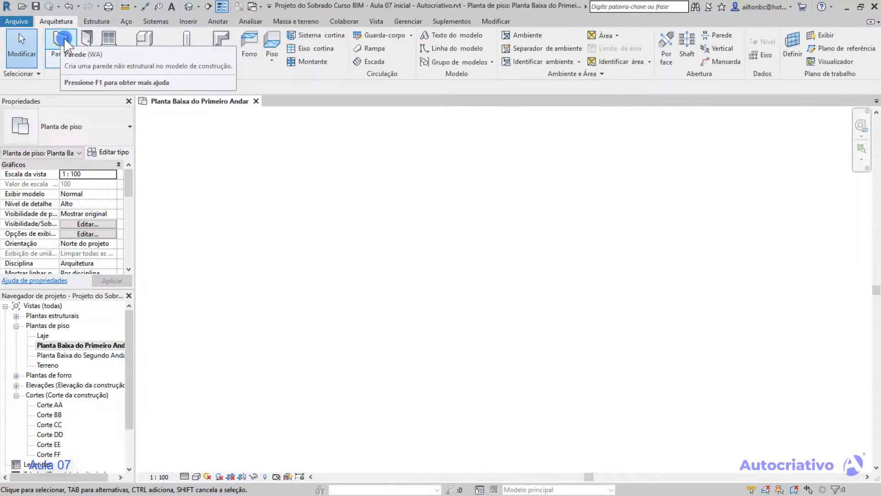
pyautogui.click(58, 40)
pyautogui.scroll(-5, 357, 229)
pyautogui.moveTo(351, 243); pyautogui.dragTo(380, 244, button='middle')
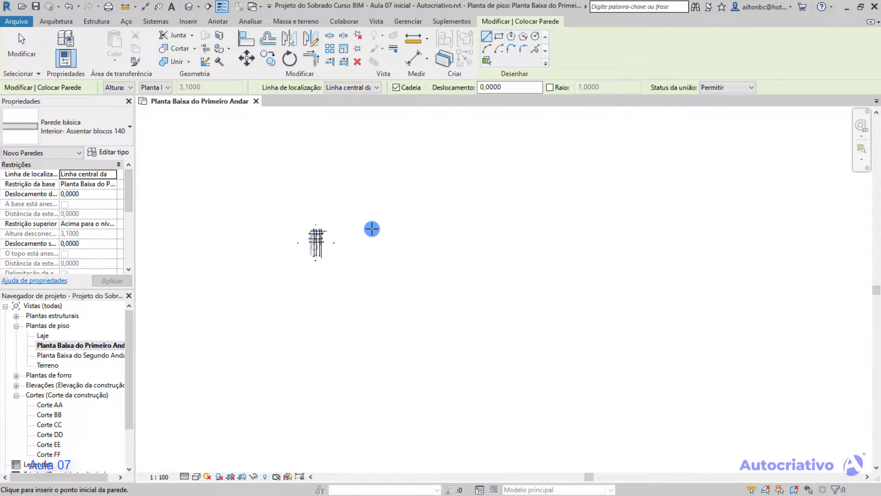
pyautogui.click(372, 229)
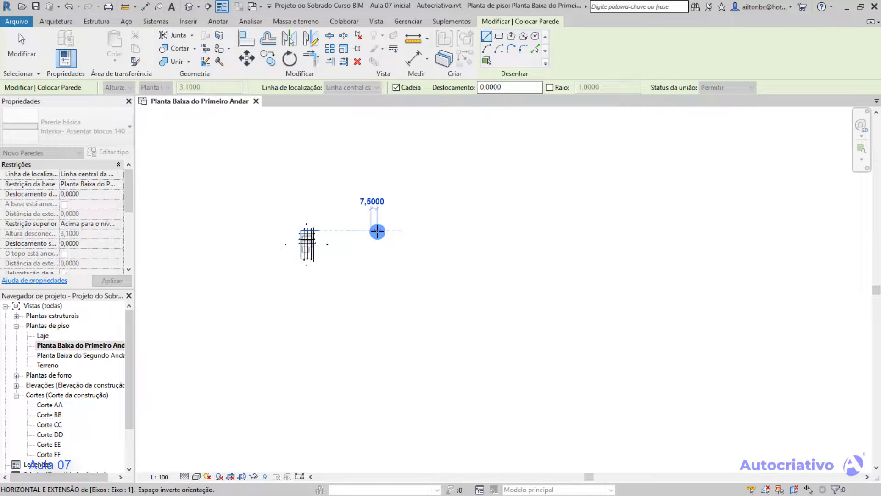
pyautogui.scroll(-5, 377, 231)
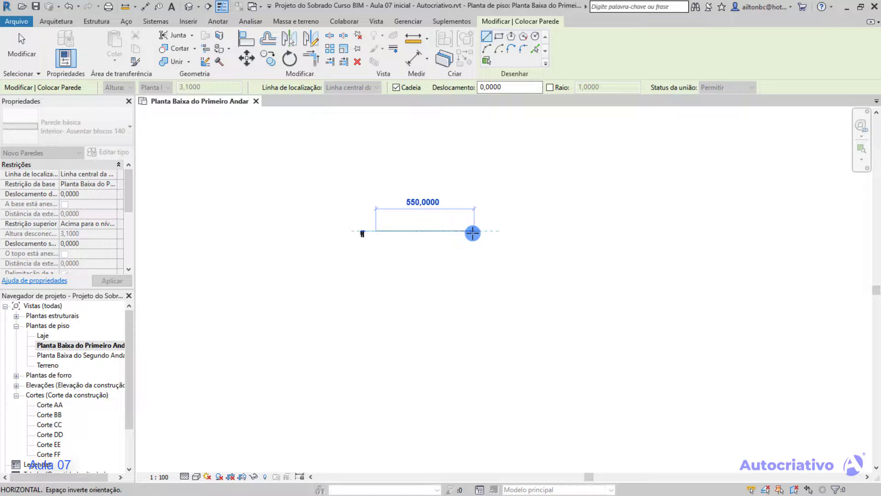
pyautogui.press('Escape')
pyautogui.press('Escape')
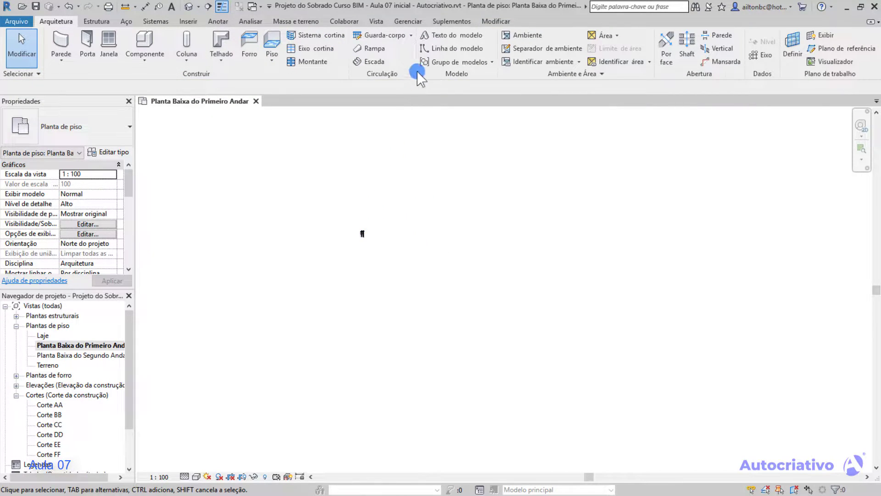
# Set the first length snap increment to 1 in the snap settings and apply the change.
pyautogui.click(408, 21)
pyautogui.click(94, 48)
pyautogui.click(367, 142)
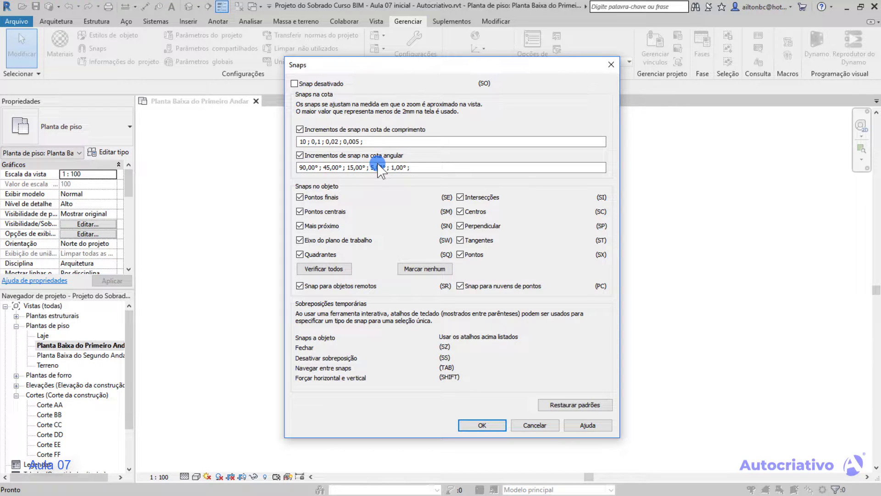
pyautogui.write('1')
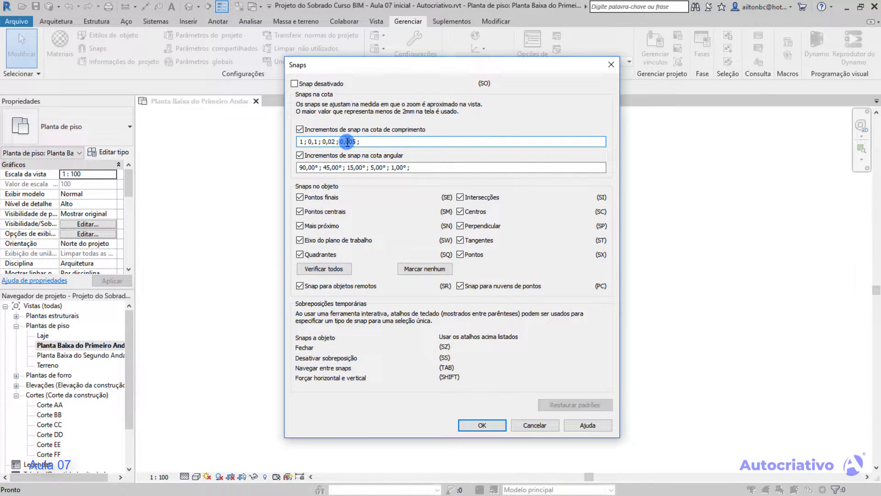
pyautogui.moveTo(434, 64); pyautogui.dragTo(437, 66)
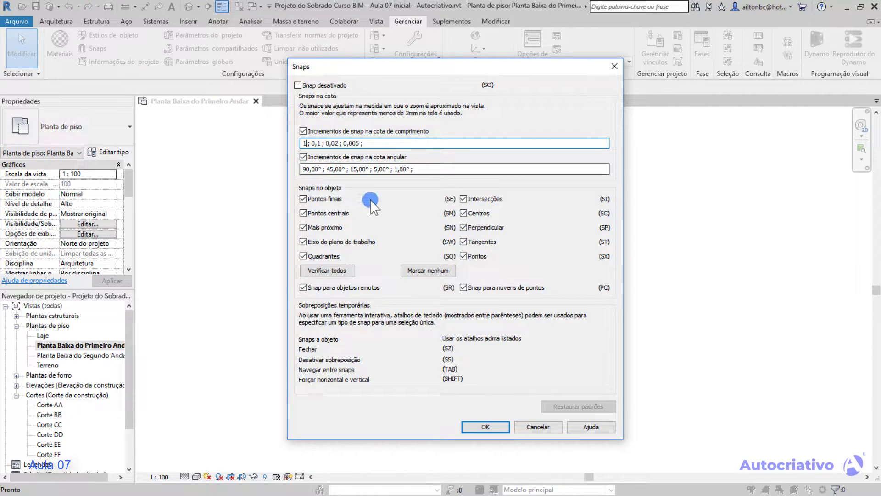
pyautogui.click(492, 431)
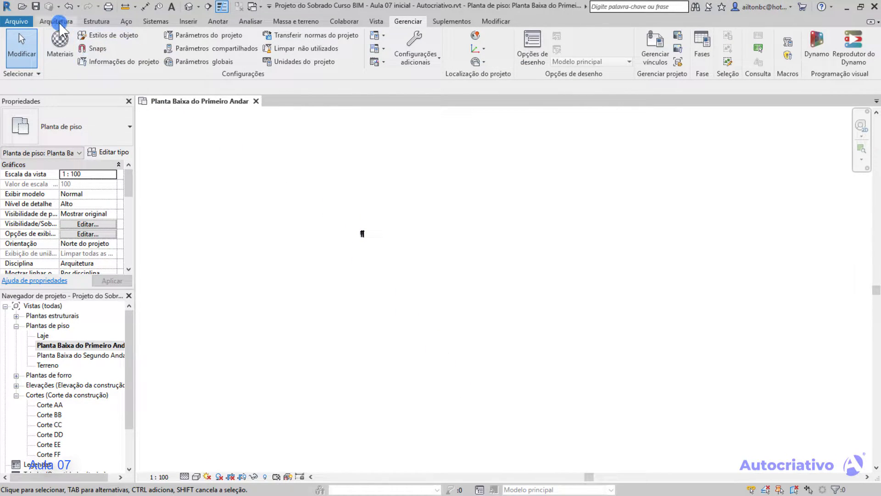
# Preview a wall beside the plan at far zoom levels to check the 1 m length snap increment.
pyautogui.click(56, 22)
pyautogui.click(62, 39)
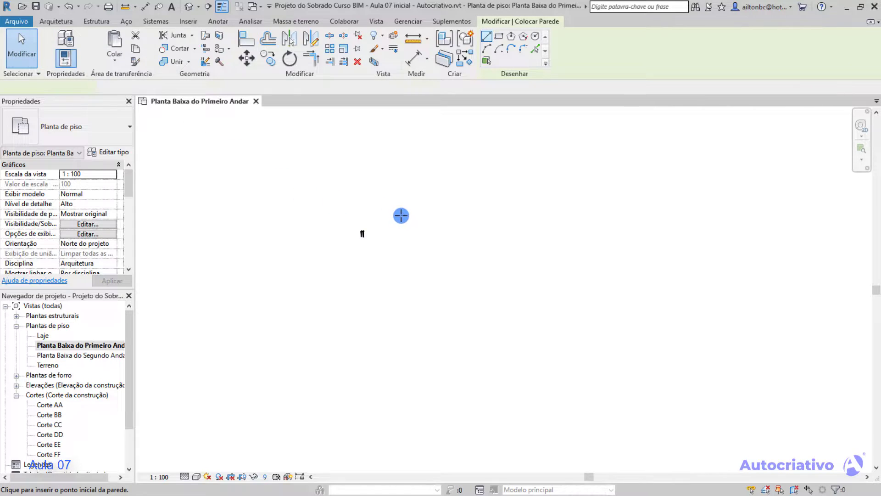
pyautogui.click(414, 235)
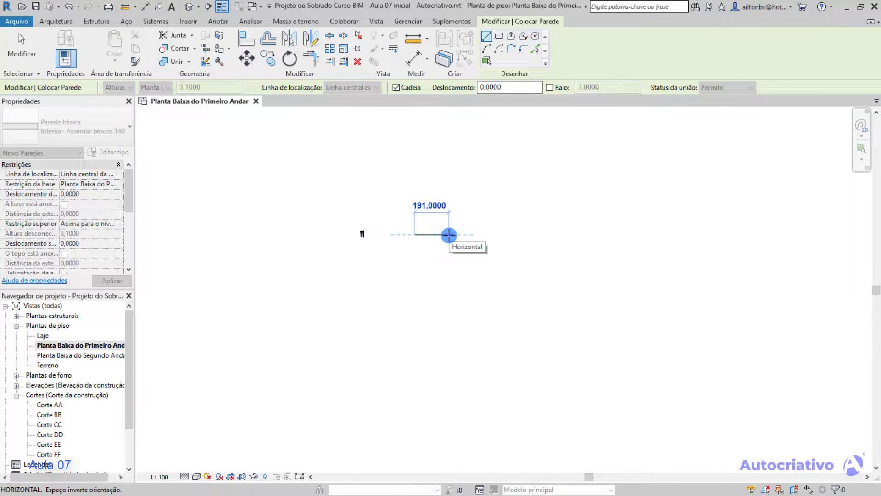
pyautogui.scroll(-3, 448, 225)
pyautogui.scroll(-2, 448, 225)
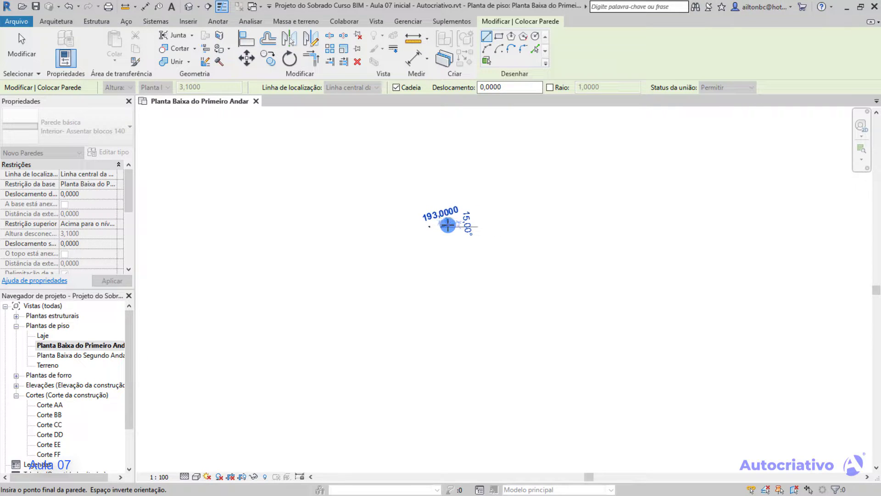
pyautogui.scroll(3, 448, 225)
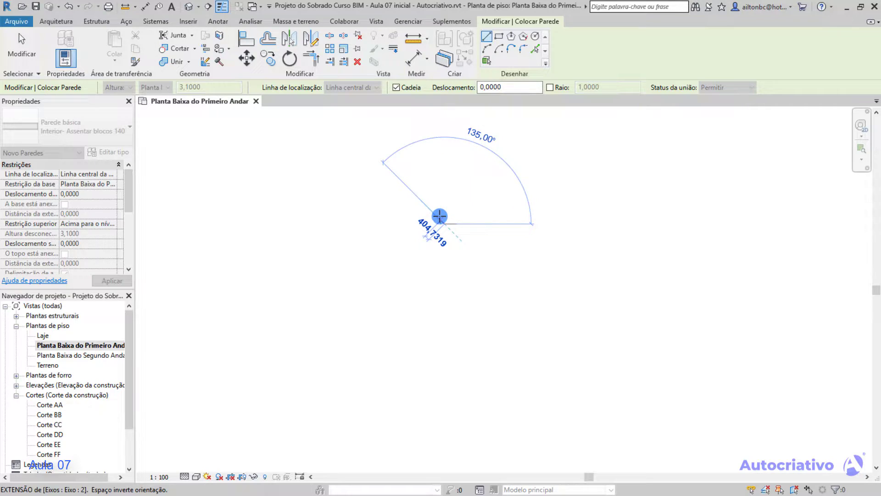
pyautogui.press('Escape')
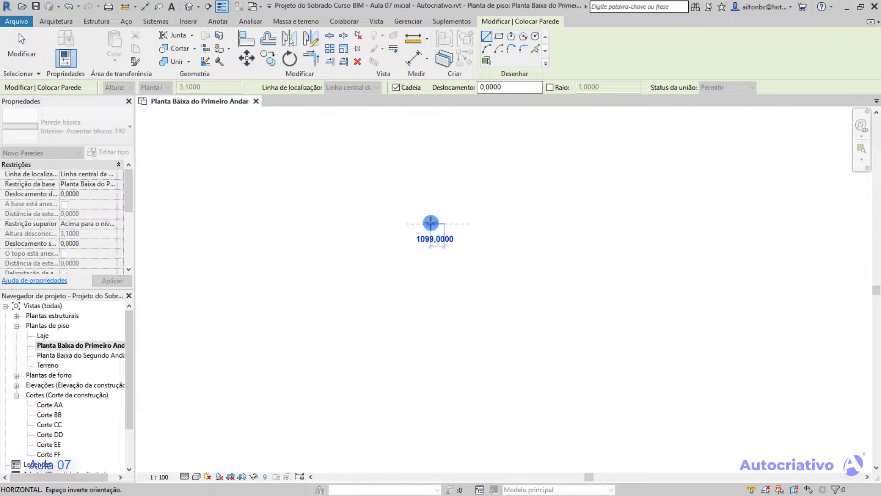
pyautogui.click(435, 224)
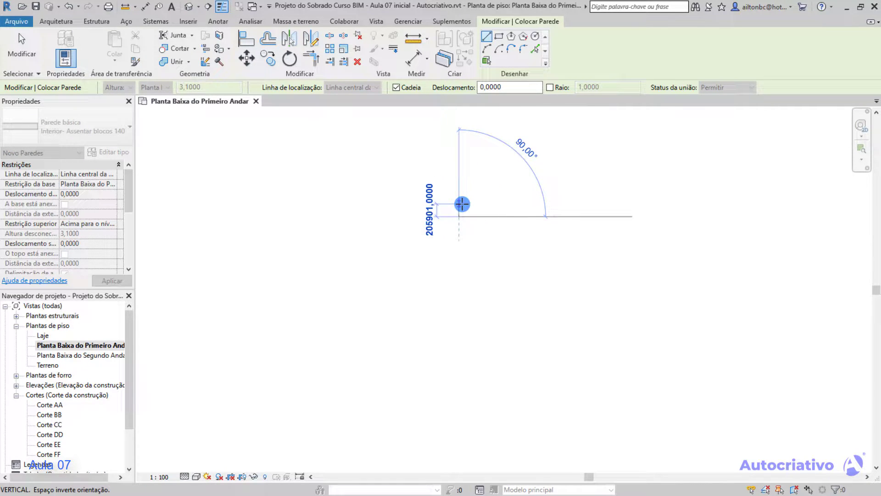
# Compare the wall preview's length snap increments at progressively closer zoom levels, and exit the Wall tool without placing it.
pyautogui.scroll(6, 459, 219)
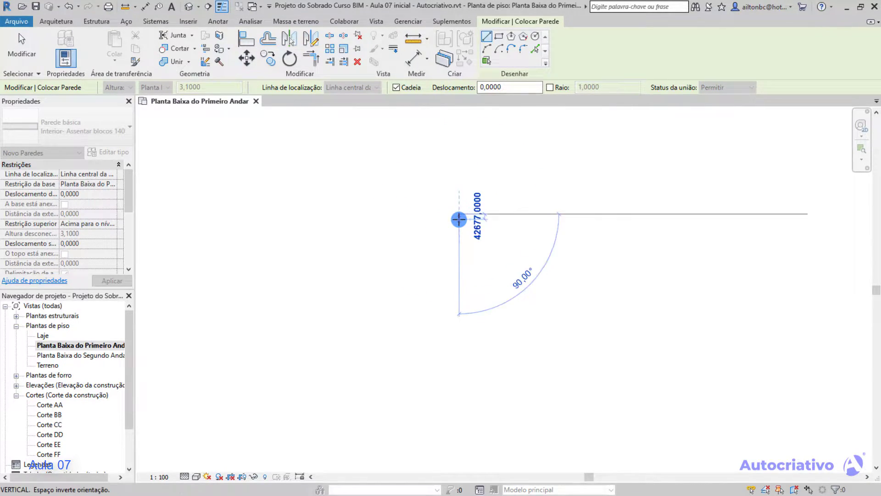
pyautogui.scroll(12, 460, 182)
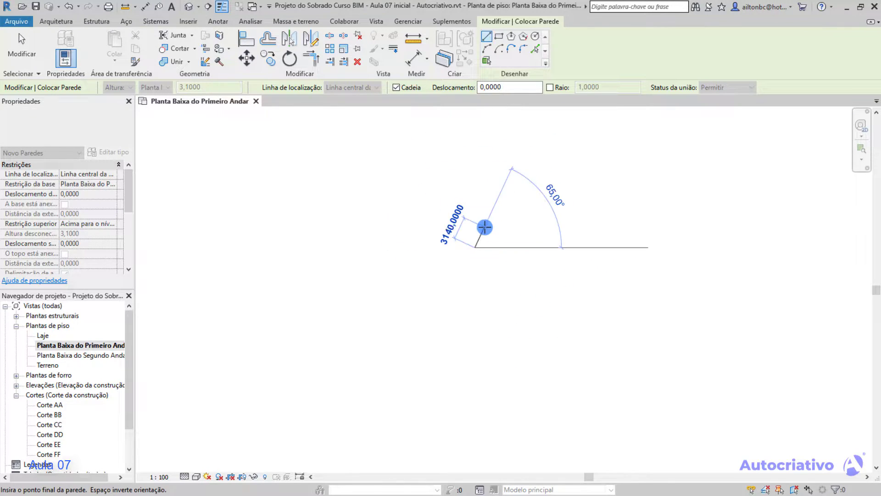
pyautogui.scroll(10, 475, 256)
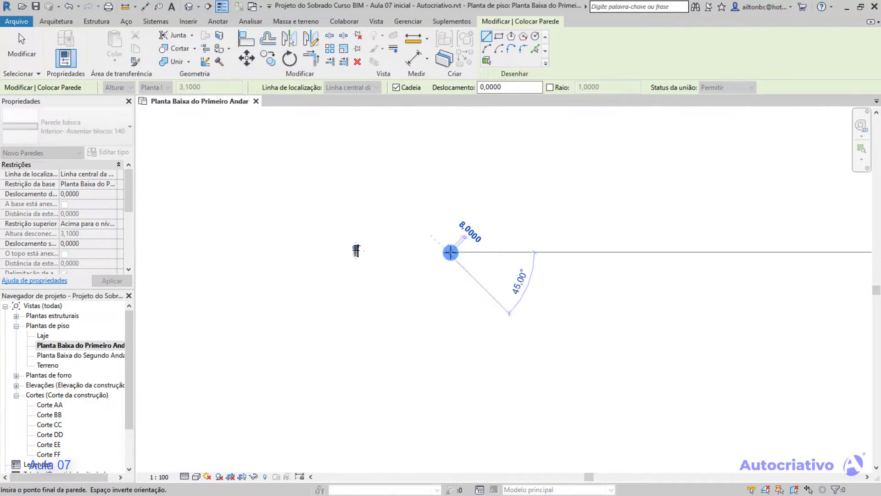
pyautogui.scroll(12, 448, 249)
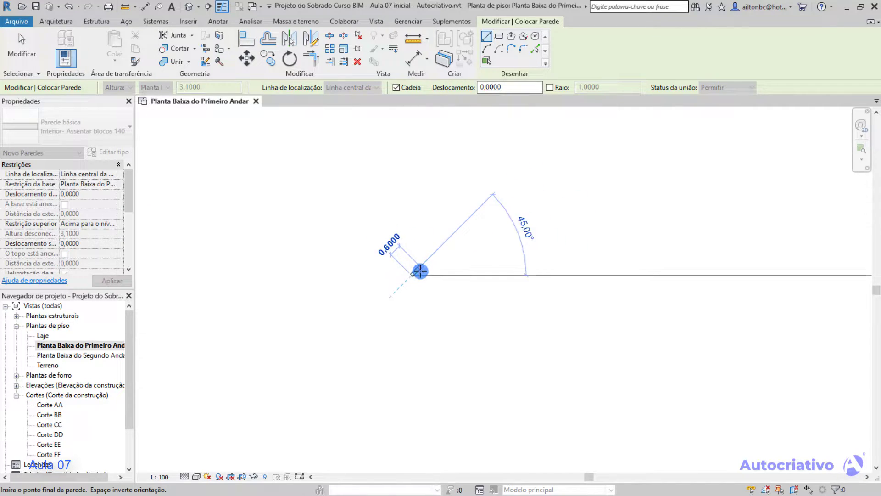
pyautogui.scroll(8, 414, 272)
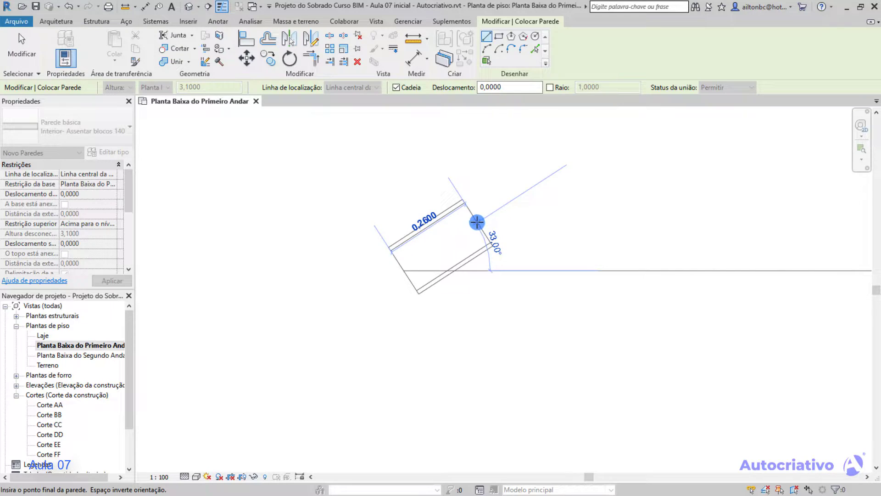
pyautogui.press('Escape')
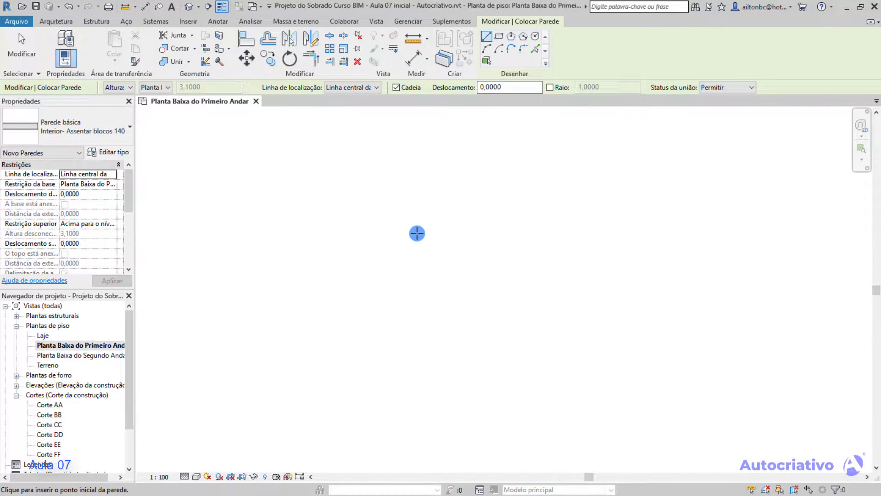
pyautogui.scroll(-6, 354, 251)
pyautogui.scroll(4, 332, 251)
pyautogui.scroll(5, 340, 249)
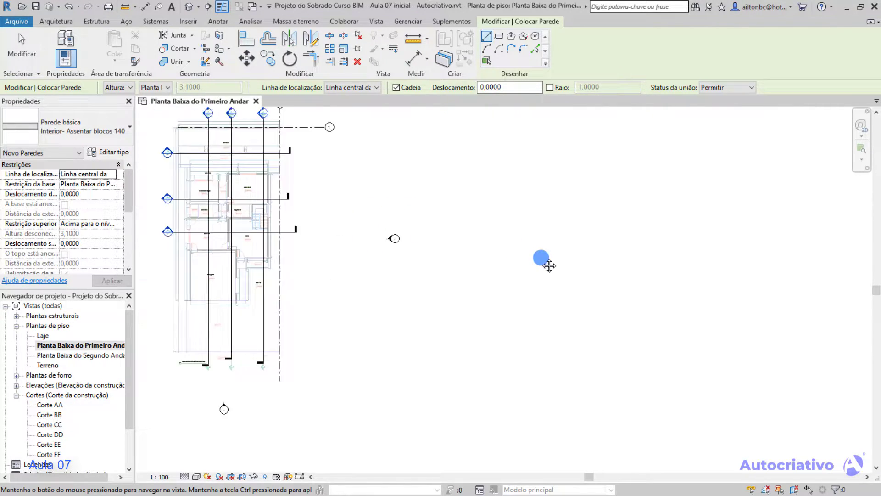
pyautogui.scroll(-1, 555, 278)
pyautogui.press('Escape')
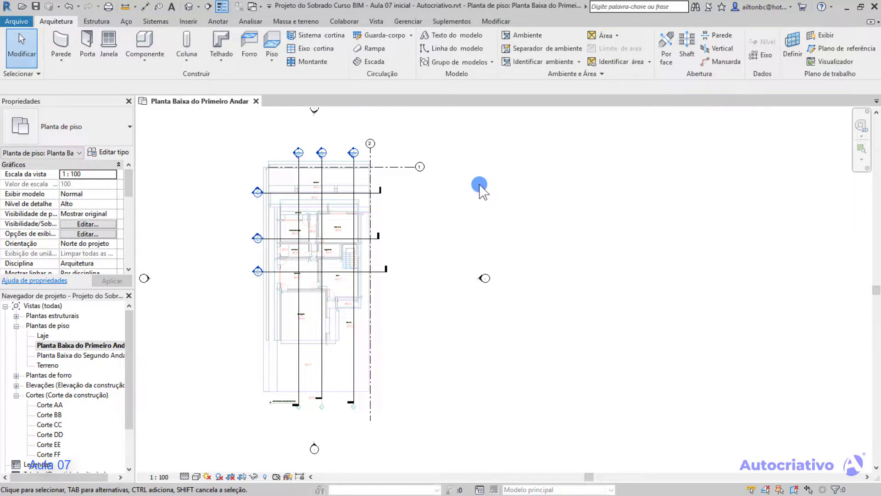
# Review the length, angular and object snaps and the temporary override shortcuts in the snap settings.
pyautogui.click(411, 19)
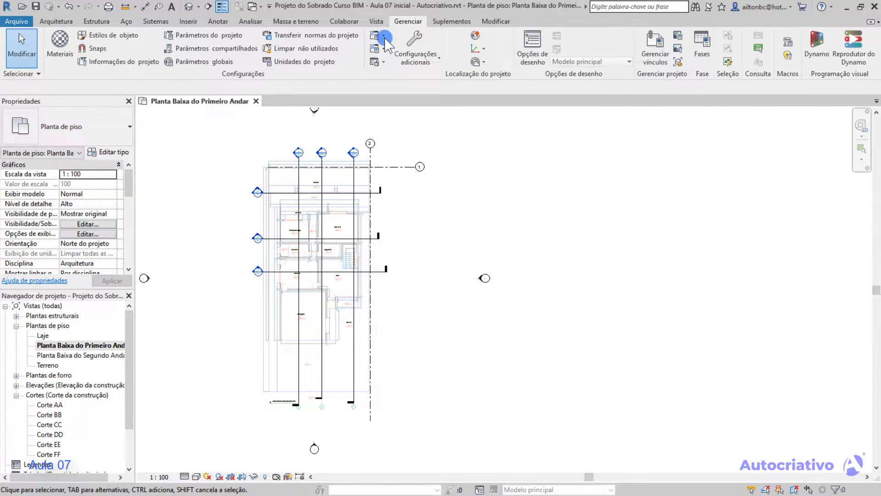
pyautogui.click(97, 49)
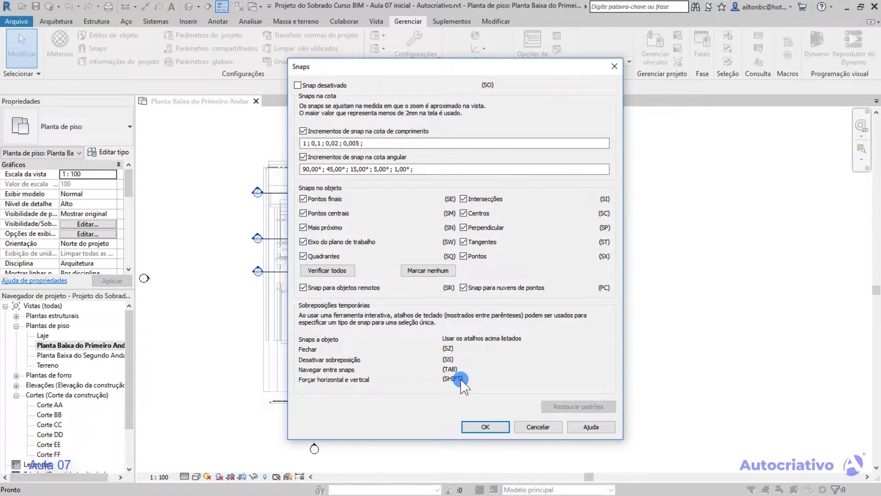
pyautogui.click(485, 426)
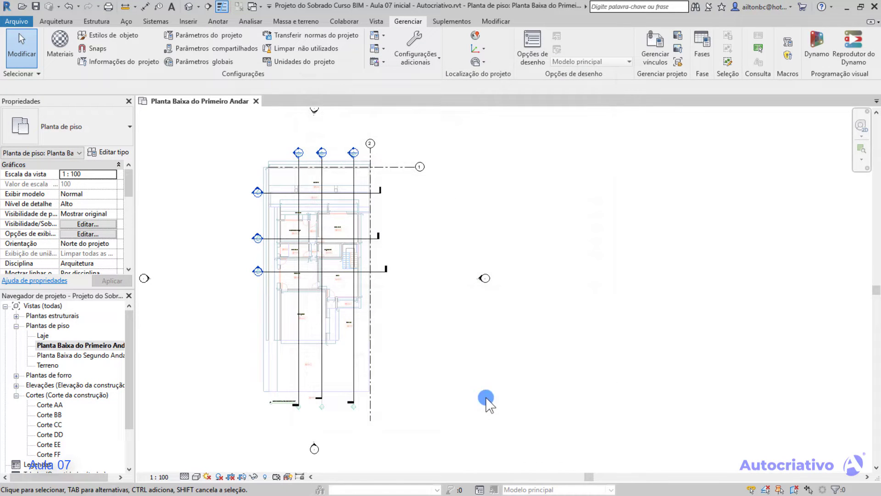
# Draw three connected walls beside the plan as an open-bottomed U, with vertical sides about 1.36 m and 1.70 m long and about 2.24 m apart inside.
pyautogui.click(55, 21)
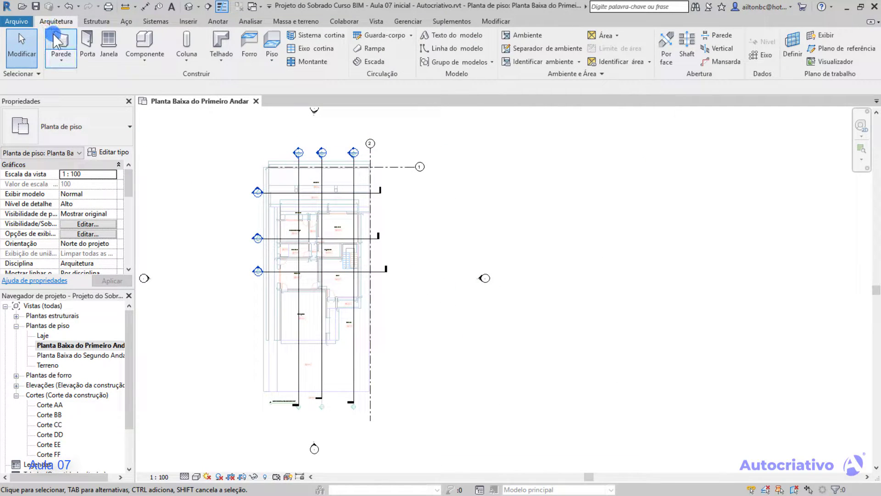
pyautogui.click(59, 44)
pyautogui.moveTo(453, 222); pyautogui.dragTo(216, 219, button='middle')
pyautogui.moveTo(245, 275); pyautogui.dragTo(218, 274, button='middle')
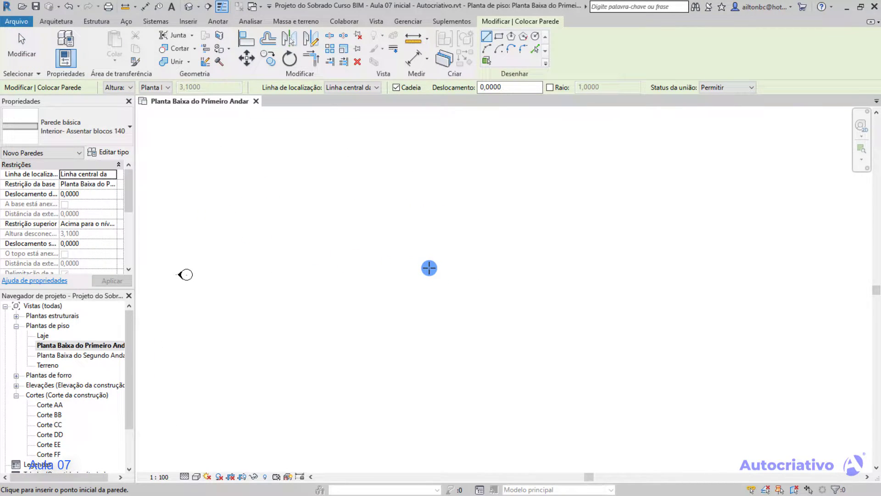
pyautogui.click(429, 268)
pyautogui.scroll(5, 428, 241)
pyautogui.moveTo(423, 266); pyautogui.dragTo(411, 168, button='middle')
pyautogui.scroll(1, 410, 181)
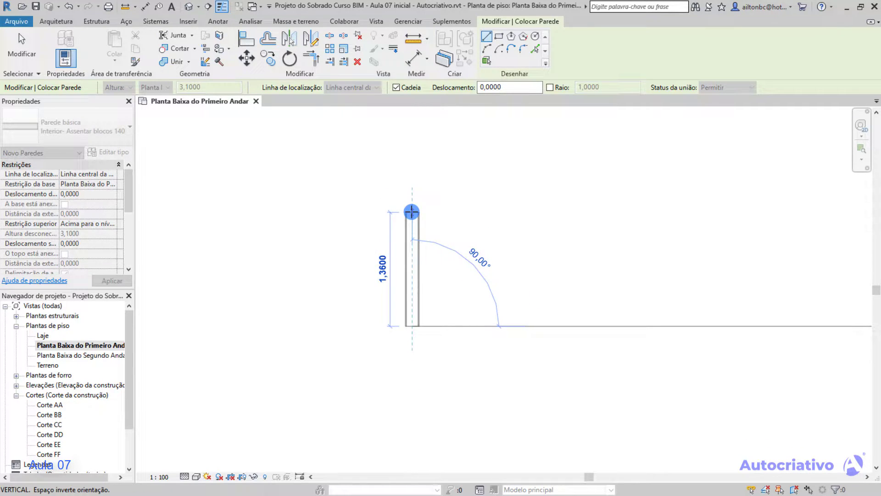
pyautogui.click(411, 212)
pyautogui.click(614, 208)
pyautogui.click(615, 355)
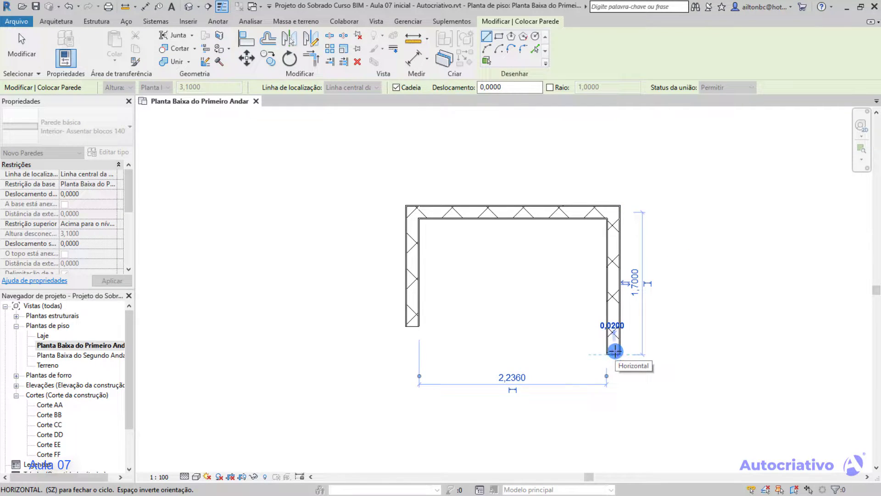
pyautogui.press('Escape')
pyautogui.press('Escape')
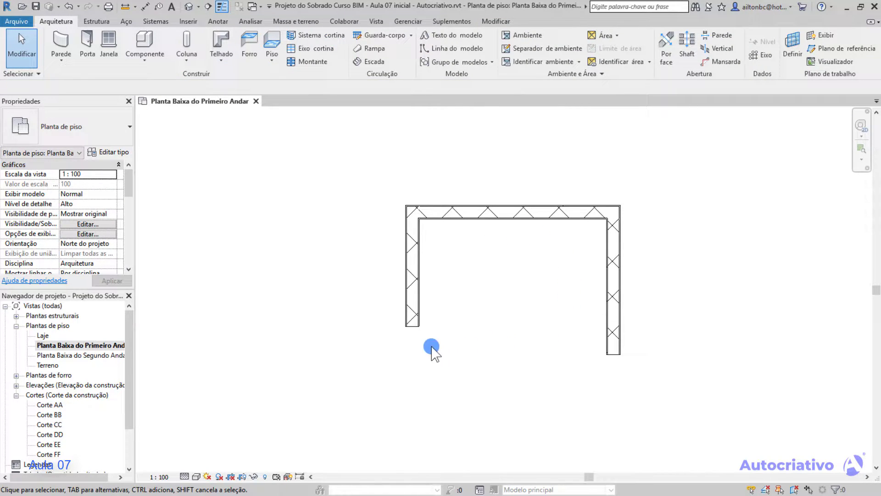
# Set the floor plan's detail level to Alto and inspect how the horizontal wall is displayed.
pyautogui.click(184, 477)
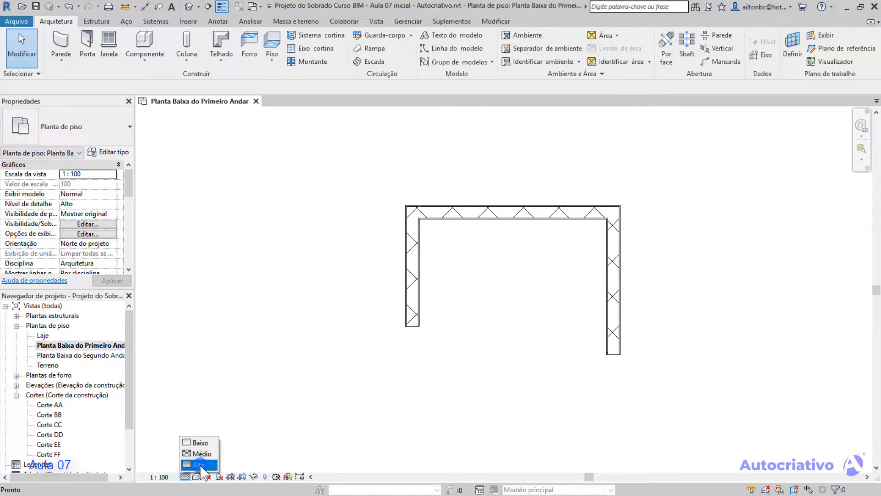
pyautogui.click(199, 465)
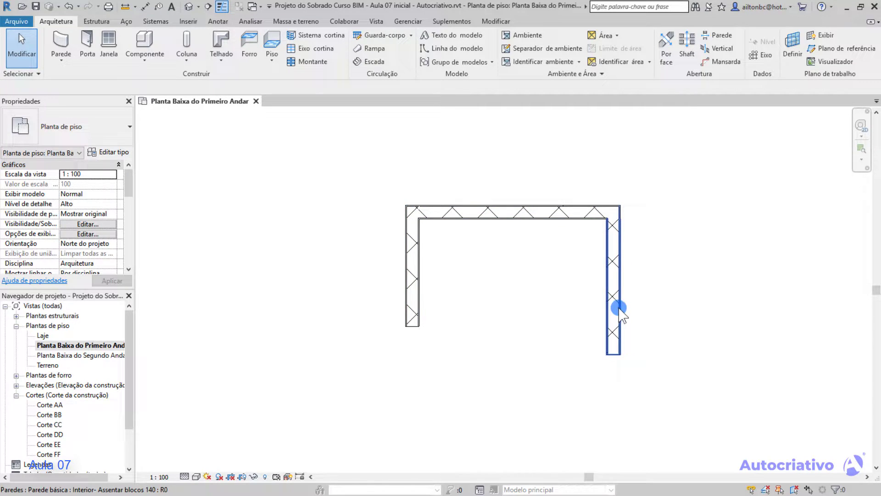
pyautogui.click(473, 219)
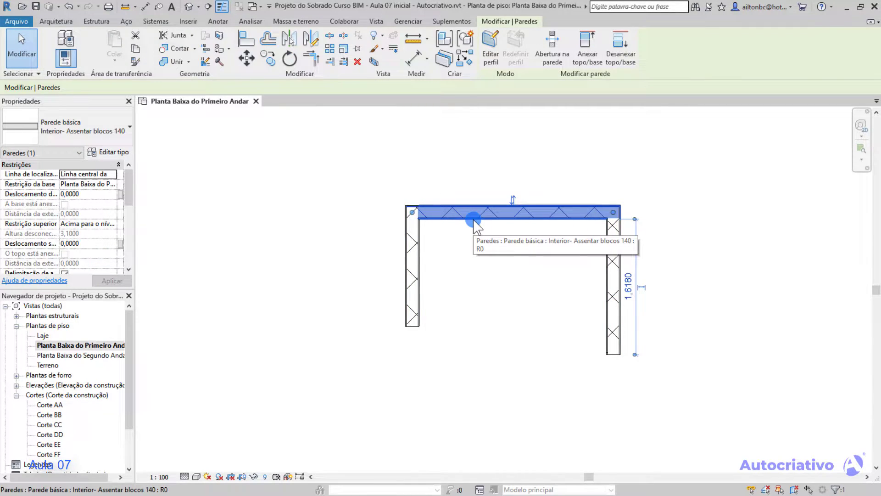
pyautogui.click(50, 22)
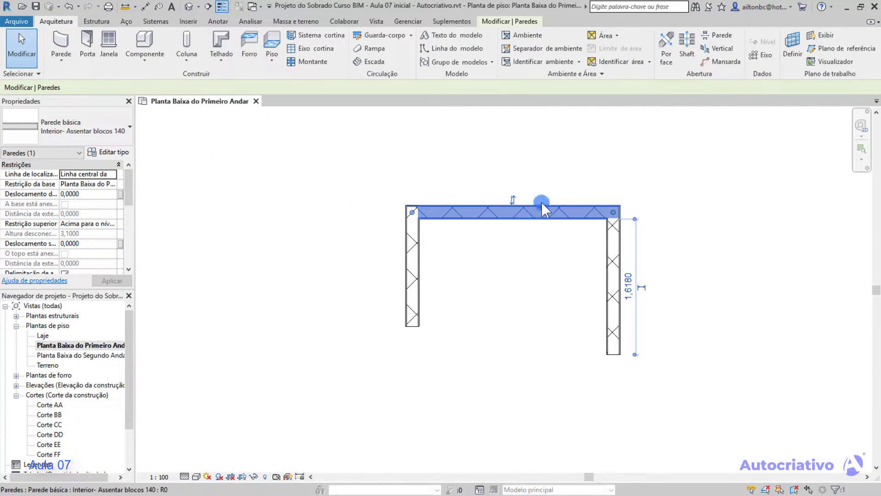
pyautogui.click(485, 239)
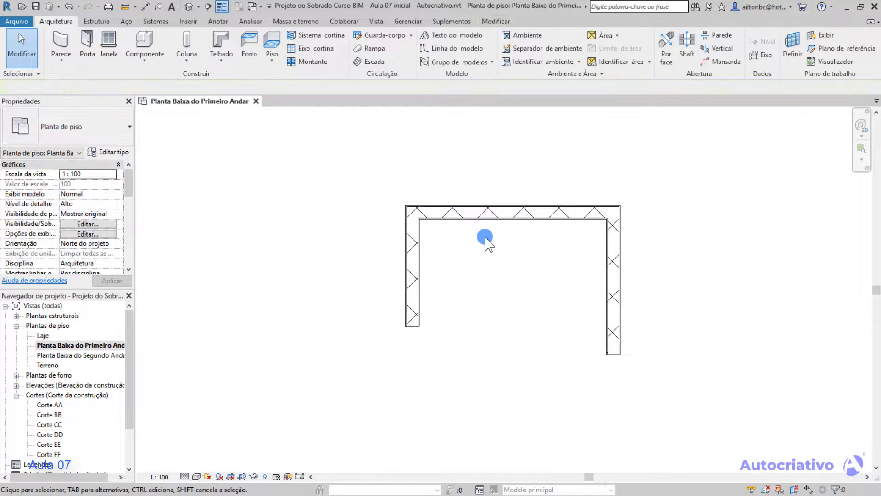
pyautogui.click(198, 476)
pyautogui.click(184, 476)
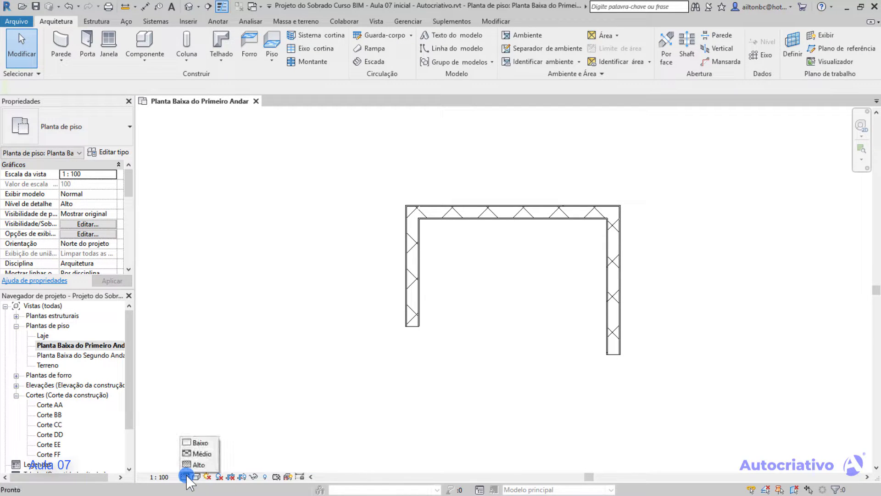
pyautogui.click(210, 462)
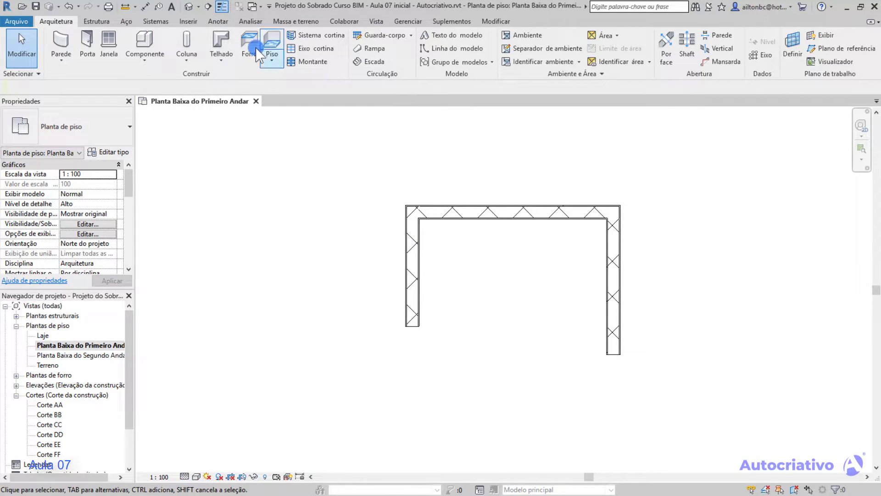
# Turn off Thin Lines to compare the walls' line weights, and turn it back on.
pyautogui.click(224, 7)
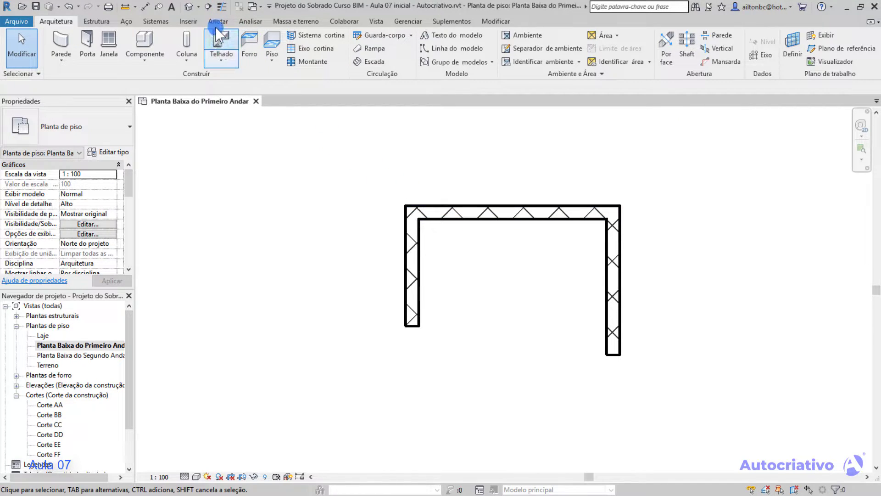
pyautogui.click(220, 7)
pyautogui.click(381, 222)
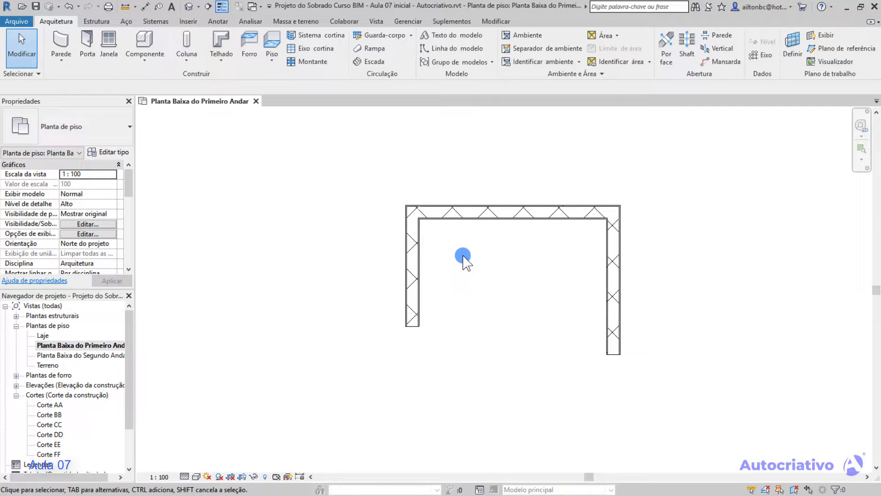
# Inspect the corner of the U-shaped sample walls up close and delete all three walls.
pyautogui.scroll(1, 464, 260)
pyautogui.scroll(2, 400, 212)
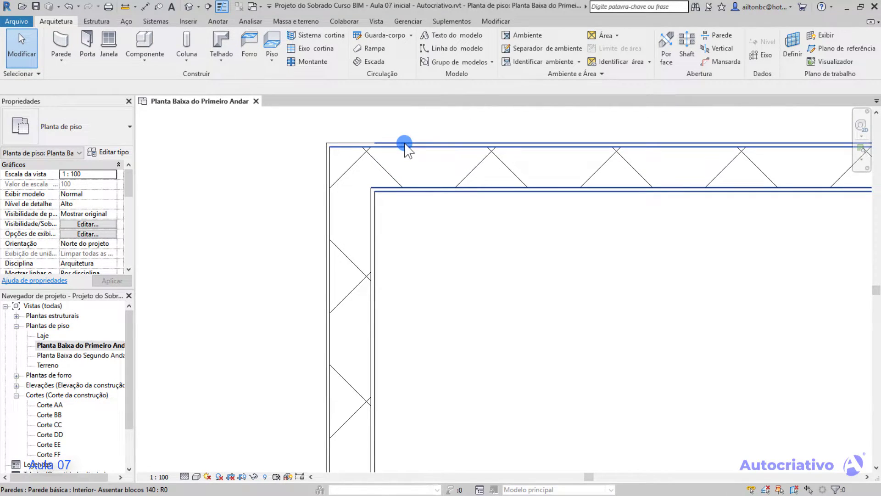
pyautogui.scroll(-2, 478, 251)
pyautogui.scroll(-6, 478, 250)
pyautogui.moveTo(532, 289); pyautogui.dragTo(481, 270, button='middle')
pyautogui.scroll(1, 490, 271)
pyautogui.moveTo(653, 366); pyautogui.dragTo(353, 189)
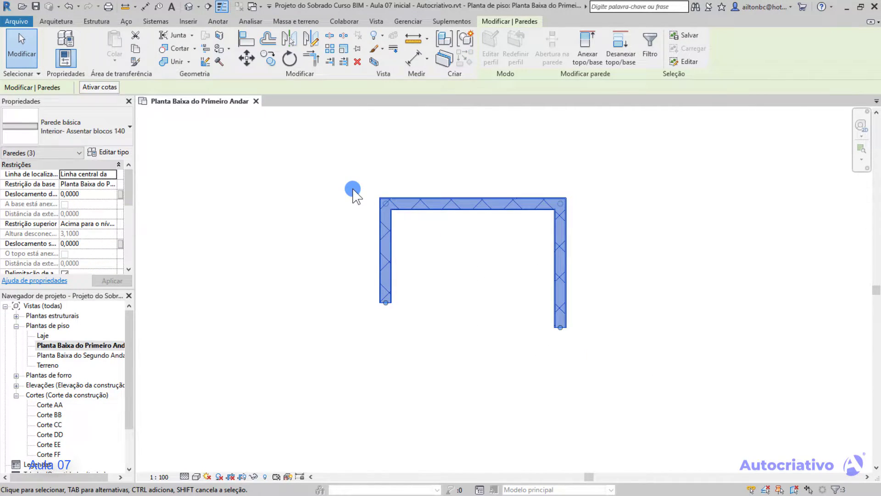
pyautogui.press('Delete')
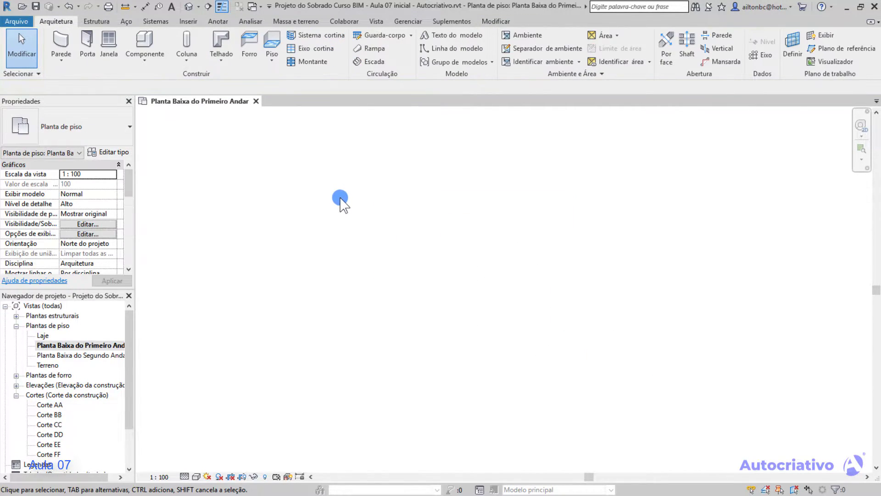
# Draw four connected walls as an open rectangle: about 1.48 m up, 2.92 m across, 2.32 m down and 2.00 m back.
pyautogui.click(64, 40)
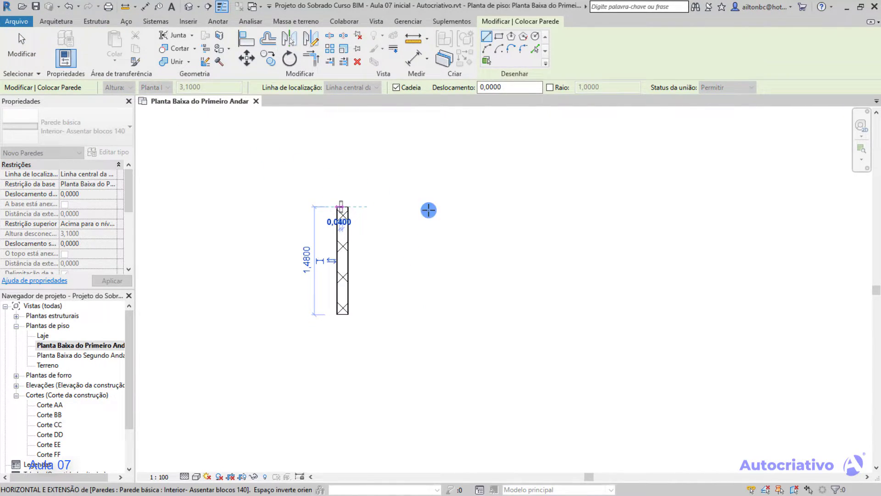
pyautogui.click(555, 206)
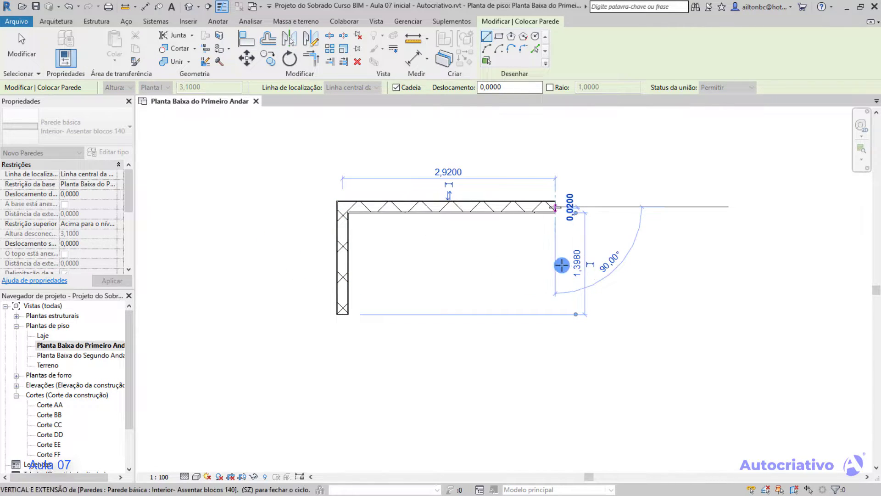
pyautogui.click(553, 375)
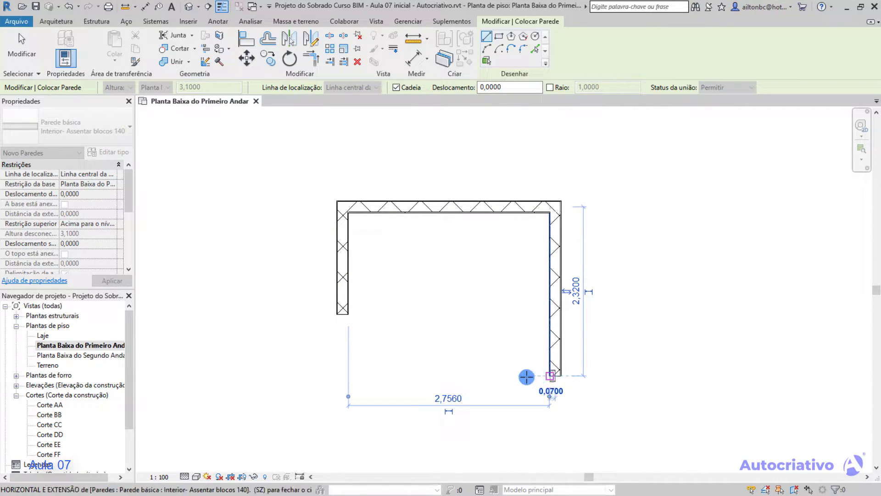
pyautogui.click(409, 374)
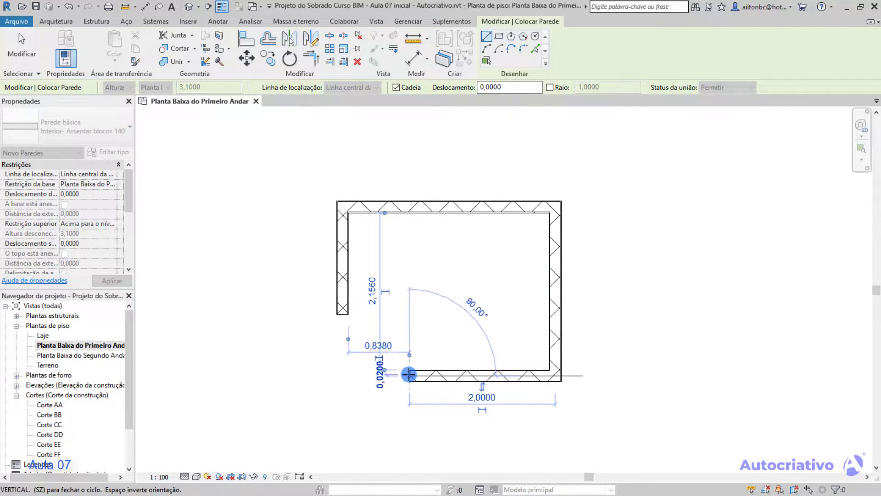
# Draw a vertical wall from the lower wall's open end to the upper wall using the temporary Perpendicular snap override.
pyautogui.moveTo(417, 367); pyautogui.dragTo(409, 197, button='middle')
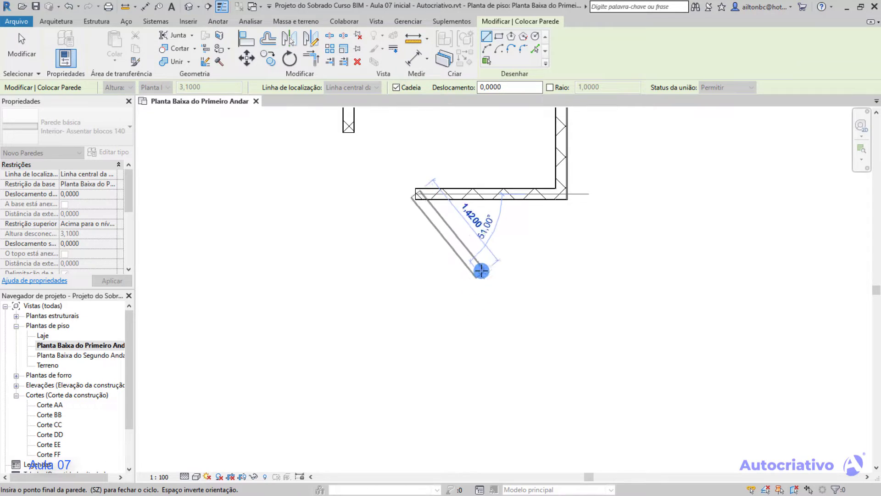
pyautogui.moveTo(487, 255); pyautogui.dragTo(458, 380, button='middle')
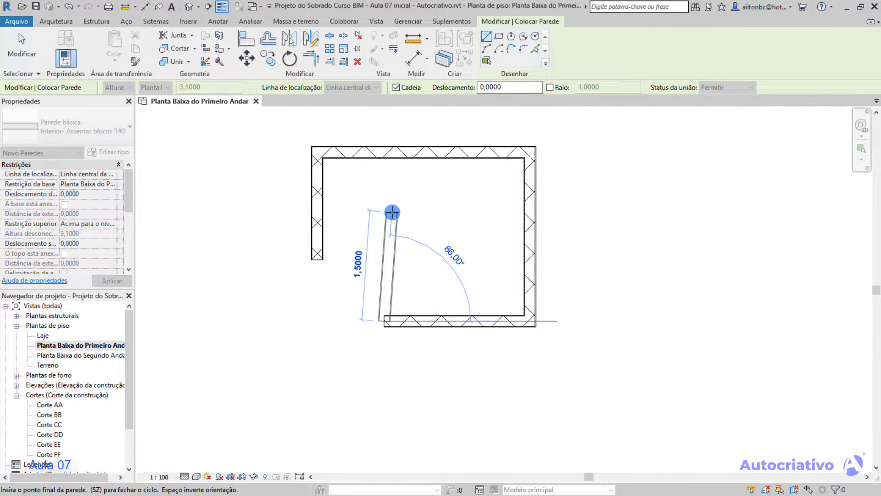
pyautogui.scroll(1, 394, 212)
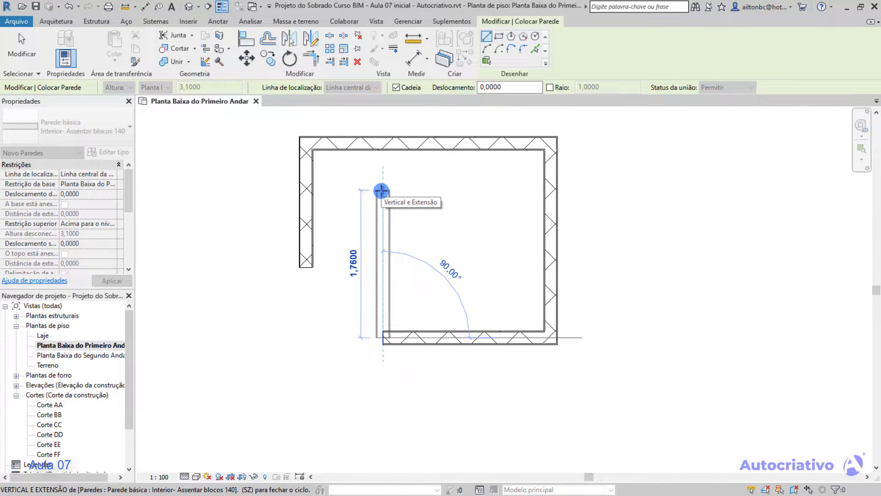
pyautogui.rightClick(381, 190)
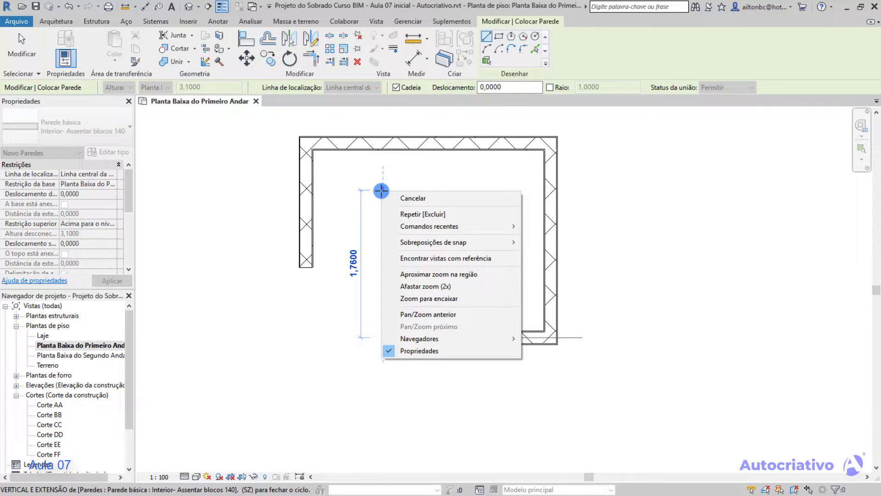
pyautogui.moveTo(435, 247)
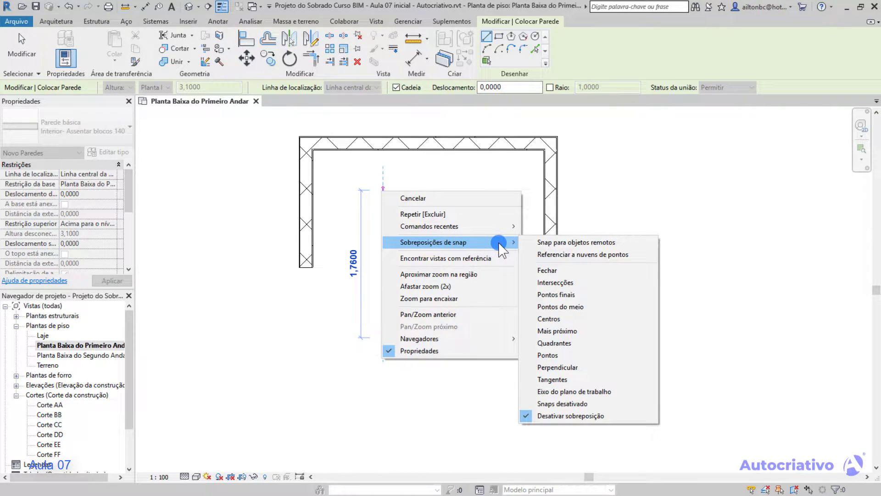
pyautogui.click(558, 367)
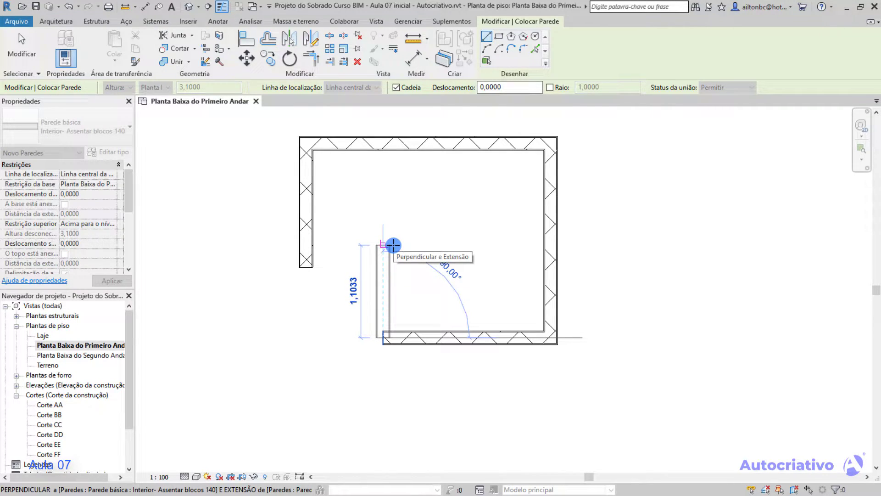
pyautogui.click(386, 150)
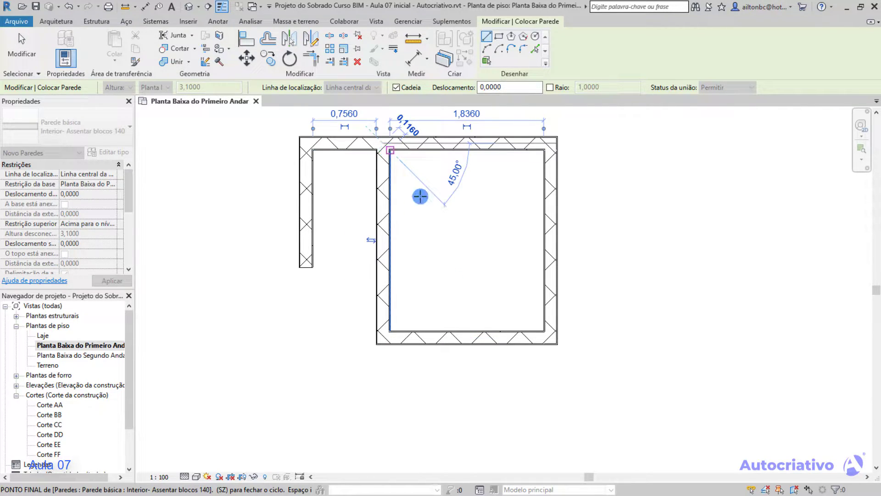
pyautogui.press('Escape')
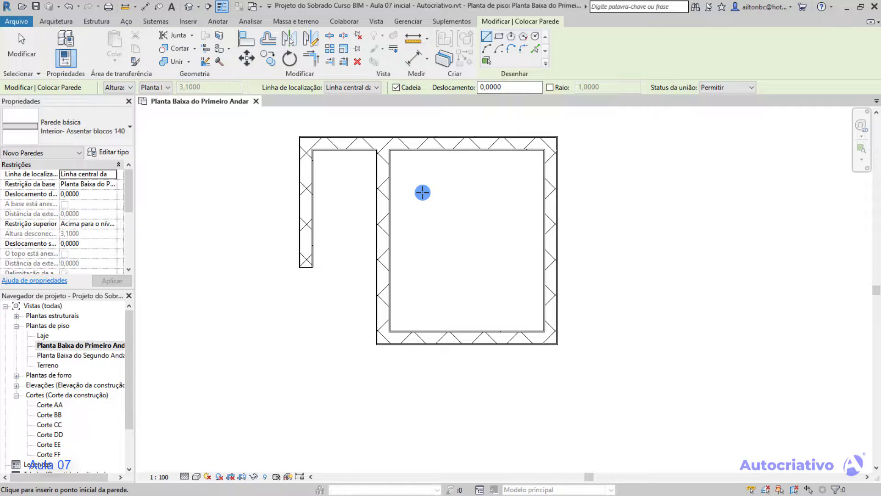
# Undo the vertical wall and try snapping a new wall from the same end to the upper wall's midpoint.
pyautogui.hotkey('ctrl', 'z')
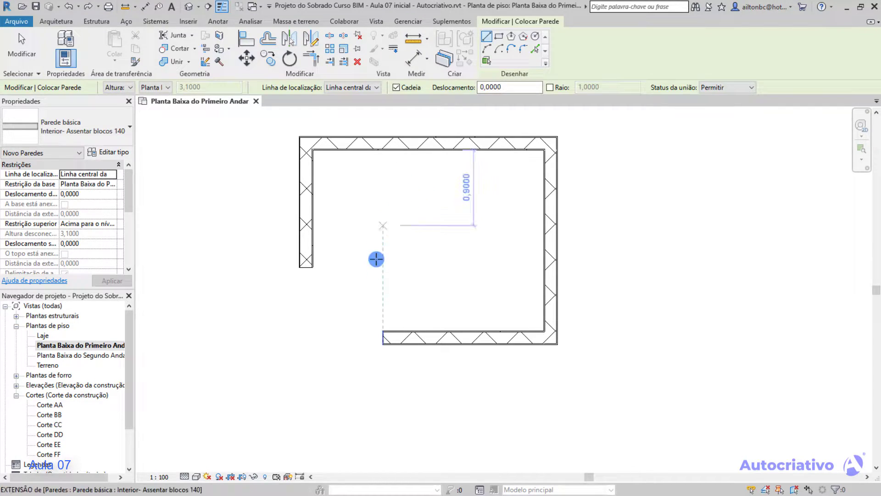
pyautogui.click(382, 336)
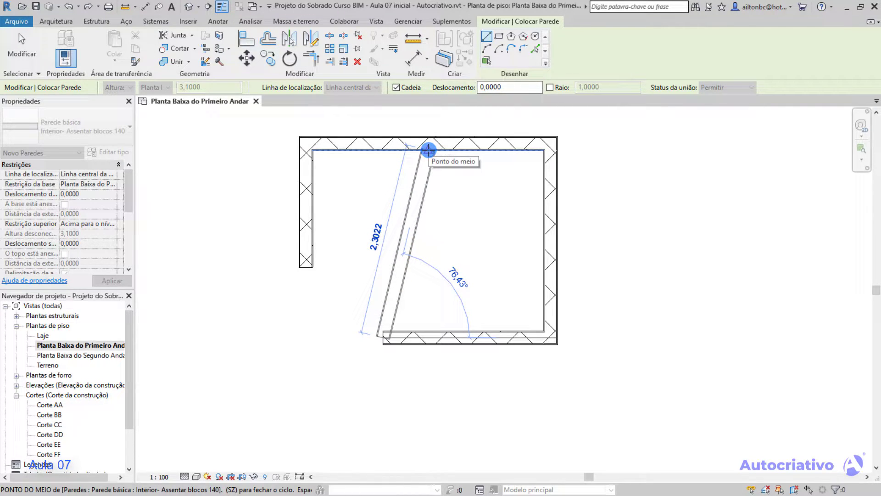
pyautogui.press('Escape')
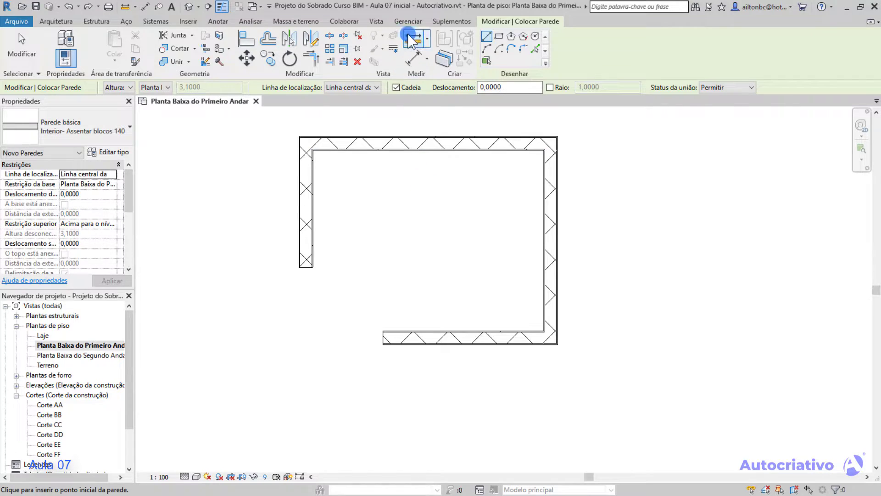
# Disable the Pontos centrais object snap in the snap settings.
pyautogui.click(408, 21)
pyautogui.click(92, 48)
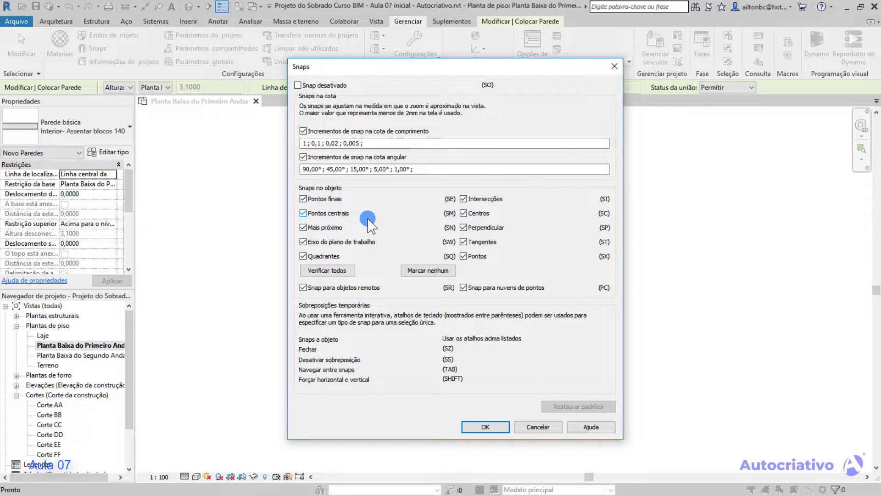
pyautogui.click(302, 213)
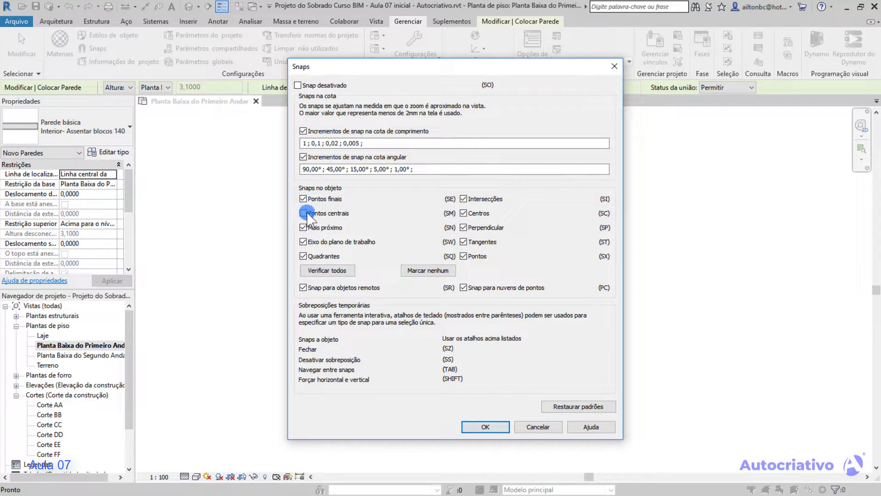
pyautogui.click(487, 427)
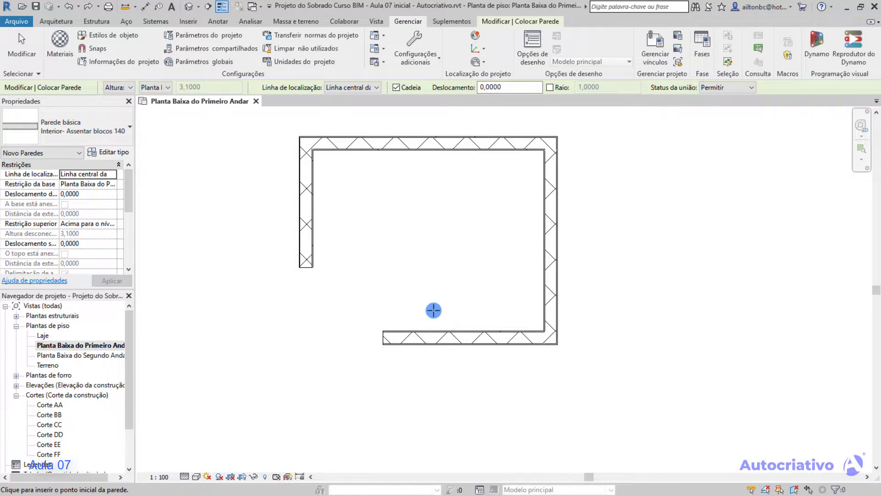
# Try the temporary Pontos do meio snap override on a wall started at the lower wall's open end, without placing the wall.
pyautogui.click(383, 338)
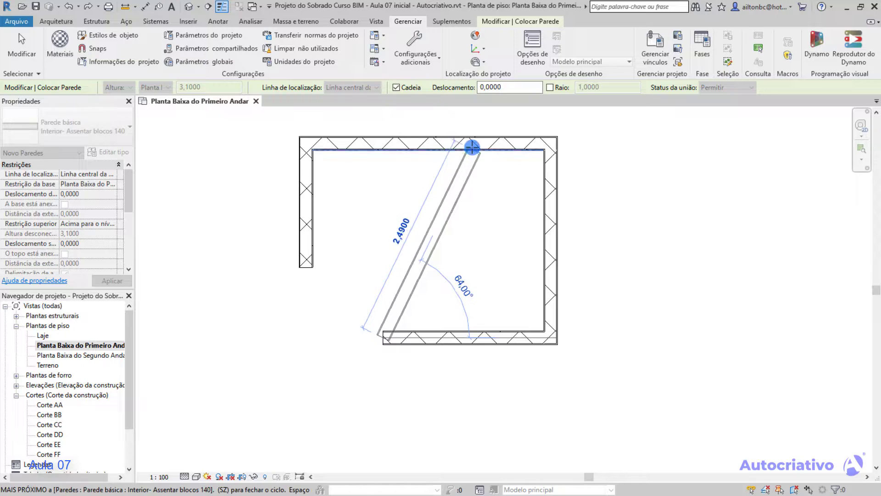
pyautogui.rightClick(430, 150)
pyautogui.moveTo(509, 203)
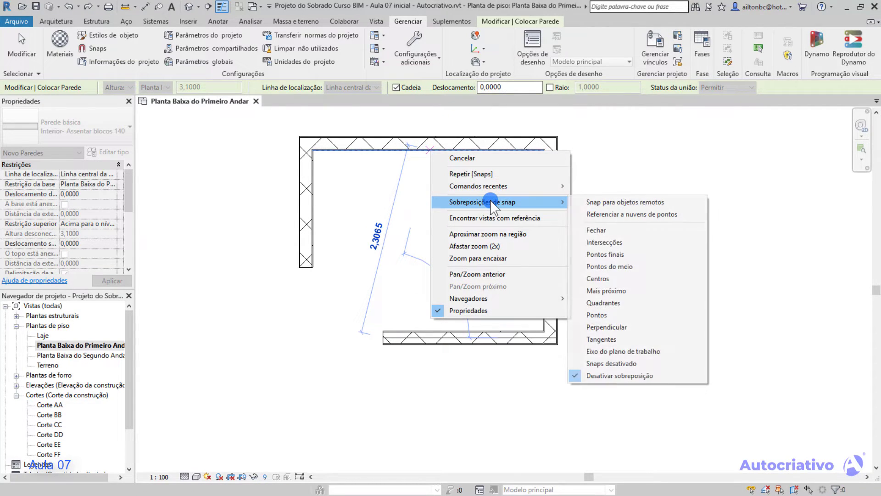
pyautogui.click(627, 271)
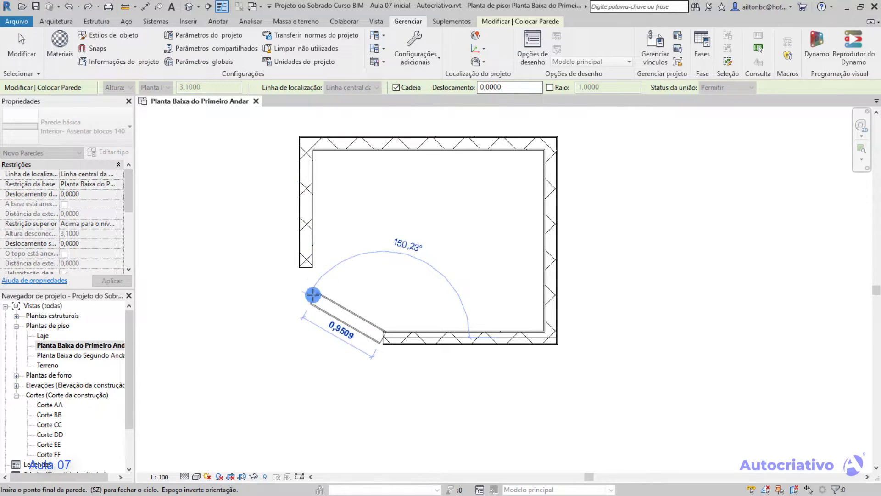
pyautogui.scroll(2, 305, 268)
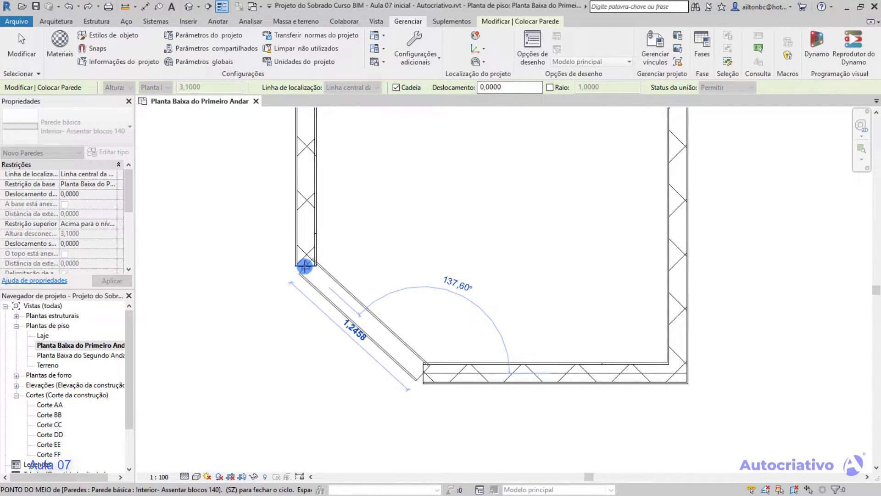
pyautogui.scroll(-2, 357, 240)
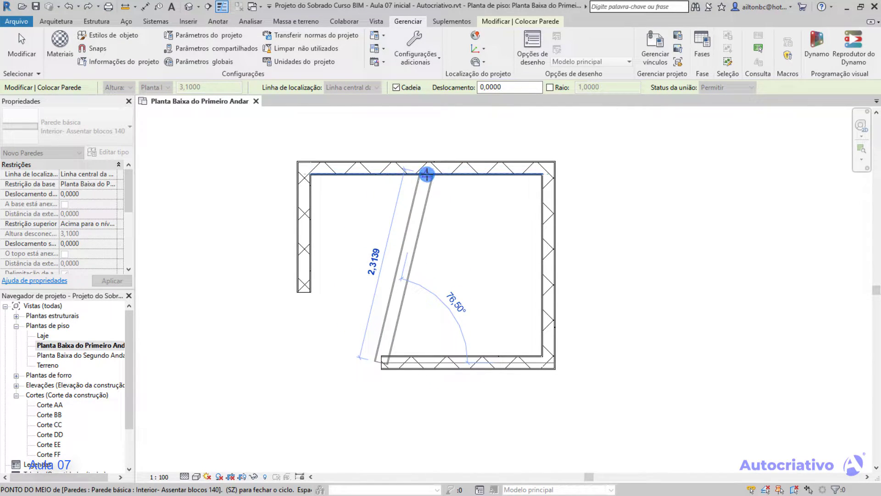
pyautogui.press('Escape')
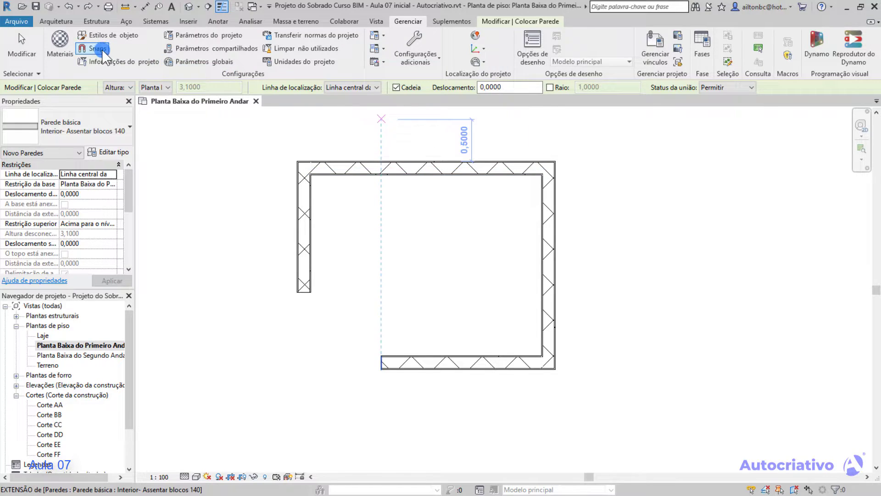
# Re-enable the Pontos centrais object snap in the snap settings.
pyautogui.click(100, 49)
pyautogui.click(303, 213)
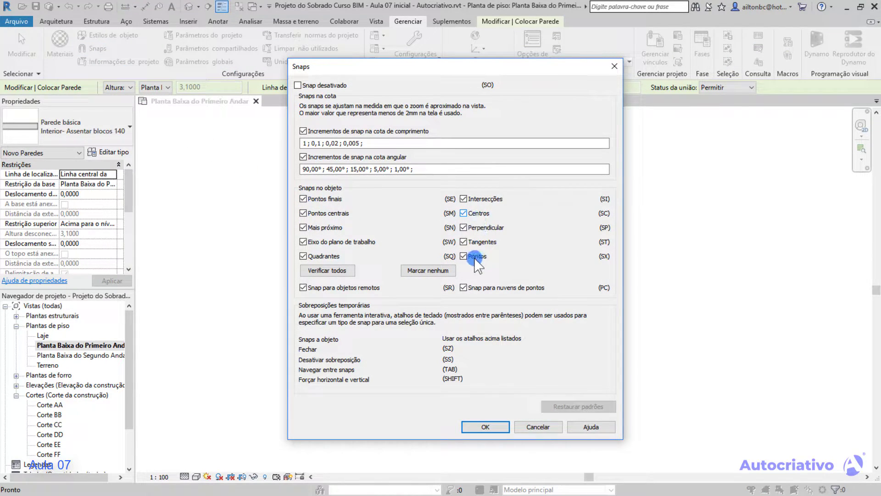
pyautogui.click(485, 426)
# Draw a slanted wall from the lower wall's open end to the upper wall's inner face using the temporary Mais próximo snap override.
pyautogui.click(379, 363)
pyautogui.click(380, 362)
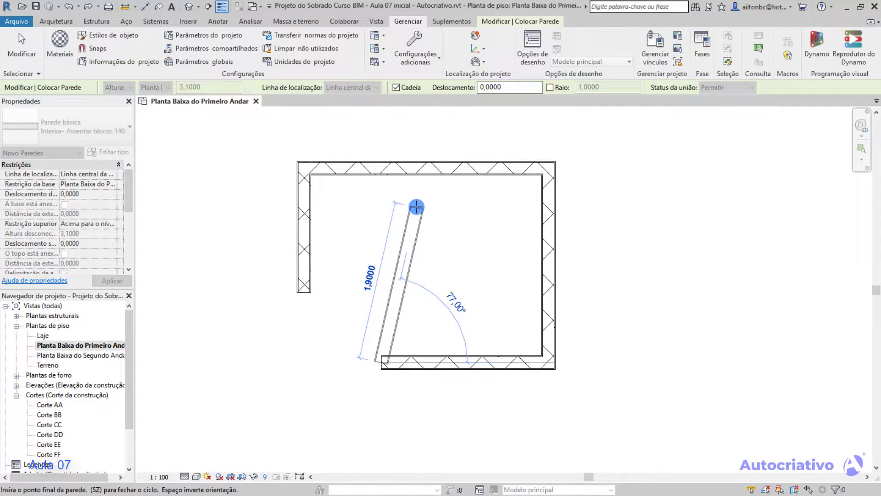
pyautogui.rightClick(394, 199)
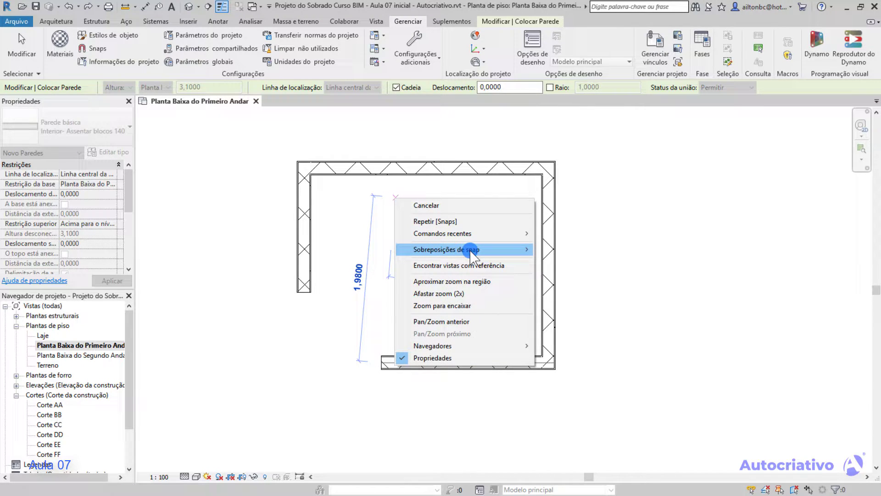
pyautogui.moveTo(471, 250)
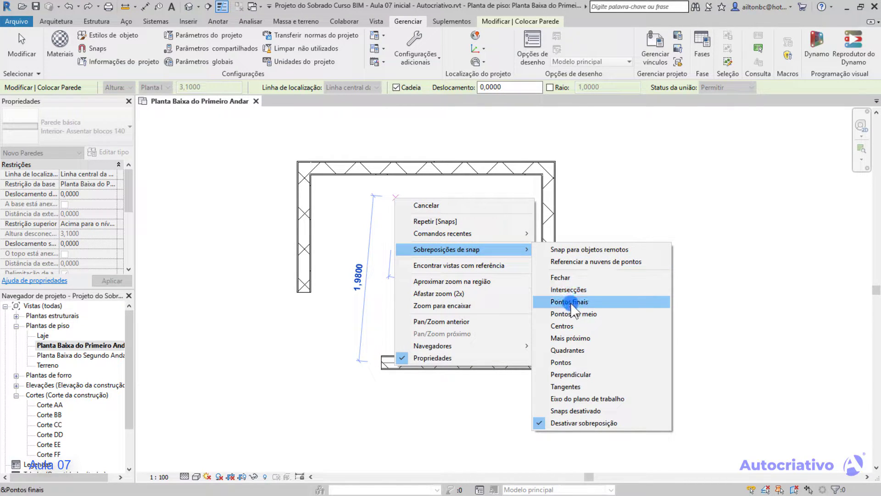
pyautogui.click(581, 338)
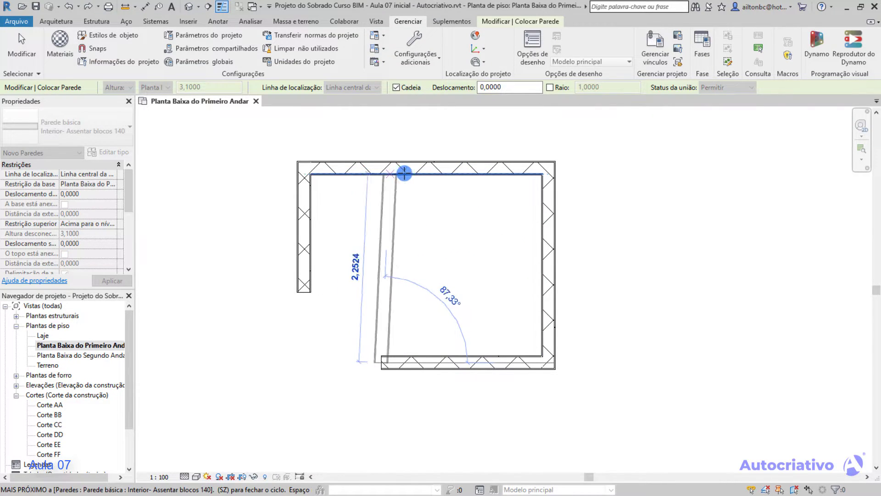
pyautogui.click(474, 175)
pyautogui.press('Escape')
pyautogui.press('Escape')
# Examine the slanted wall's junction with the upper wall and select the slanted wall.
pyautogui.scroll(5, 475, 175)
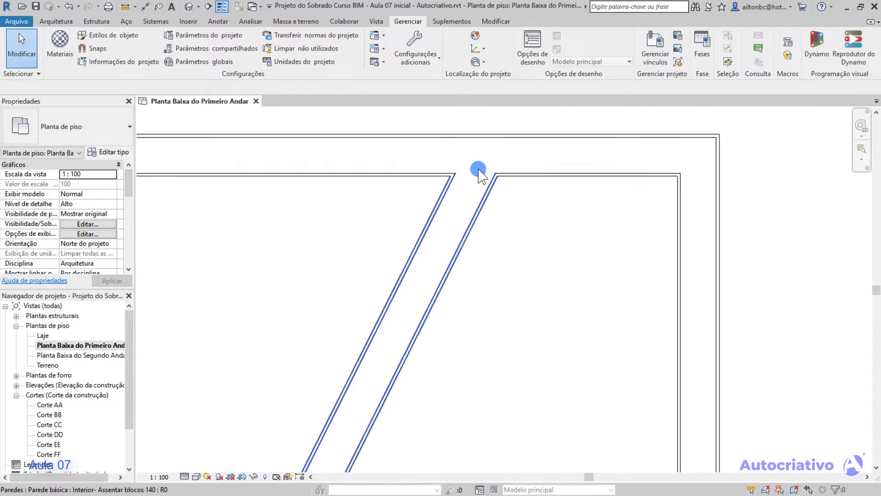
pyautogui.scroll(-8, 500, 191)
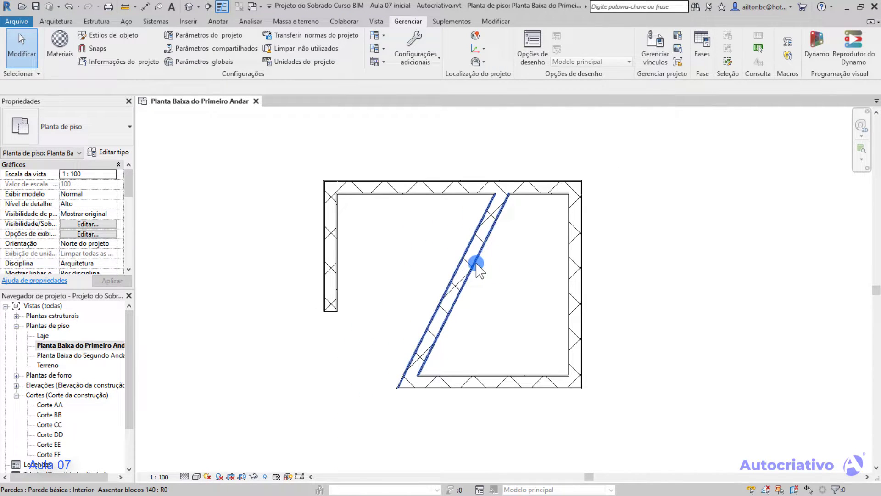
pyautogui.click(476, 265)
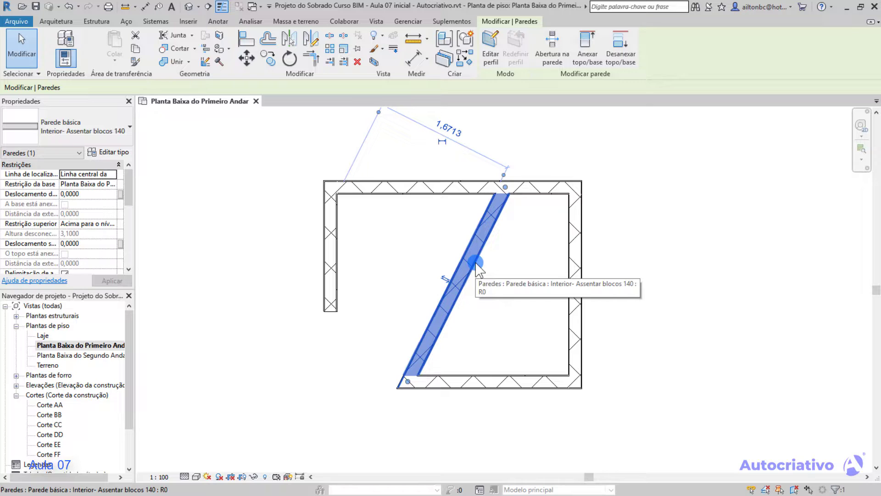
# Delete the selected slanted wall and restart the Wall tool.
pyautogui.press('Delete')
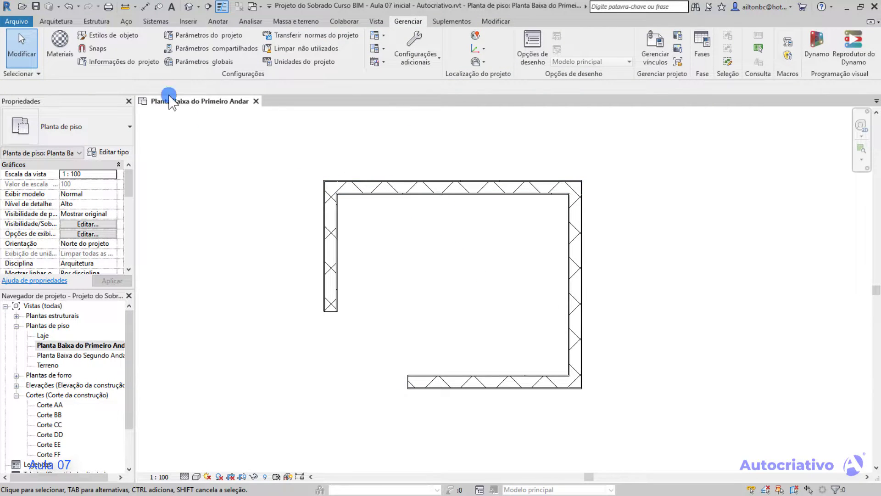
pyautogui.click(55, 21)
pyautogui.click(61, 44)
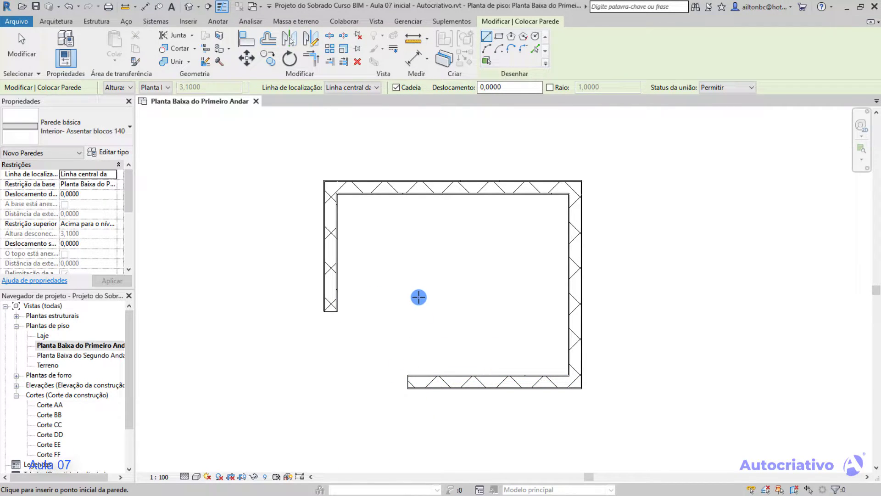
# Try the temporary Pontos finais snap override to start a wall at the lower wall's open end, without placing the wall.
pyautogui.rightClick(419, 295)
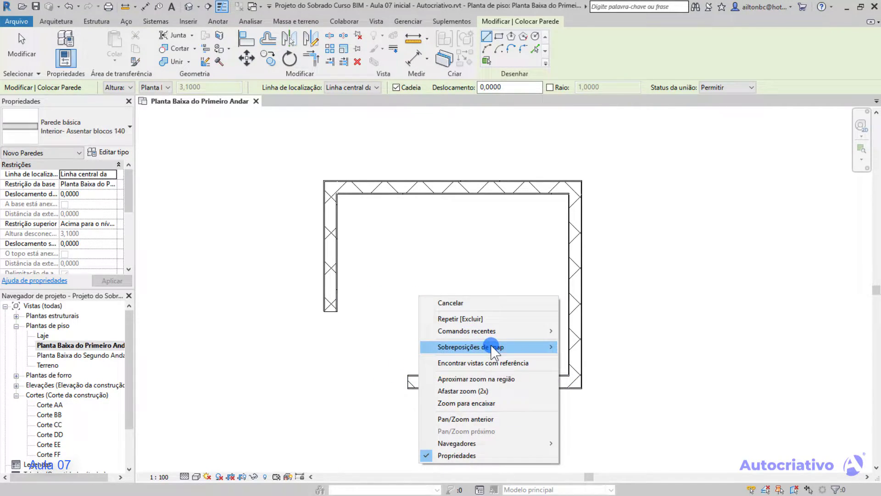
pyautogui.moveTo(494, 348)
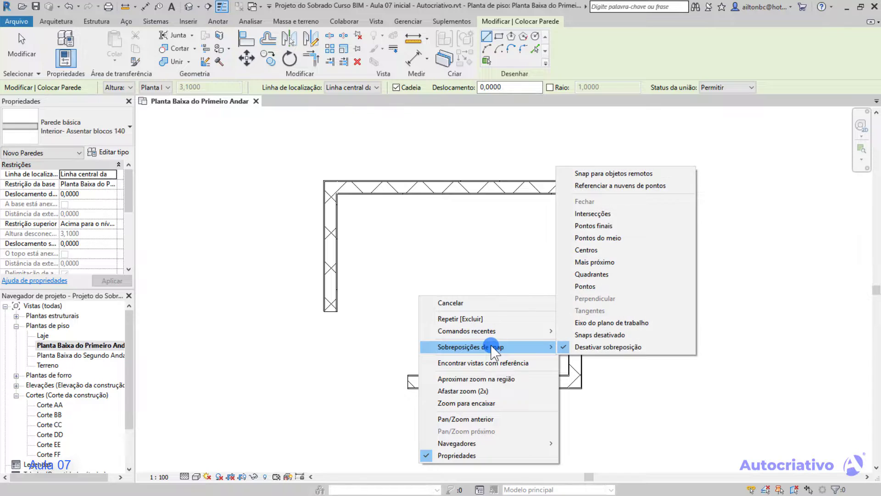
pyautogui.click(612, 226)
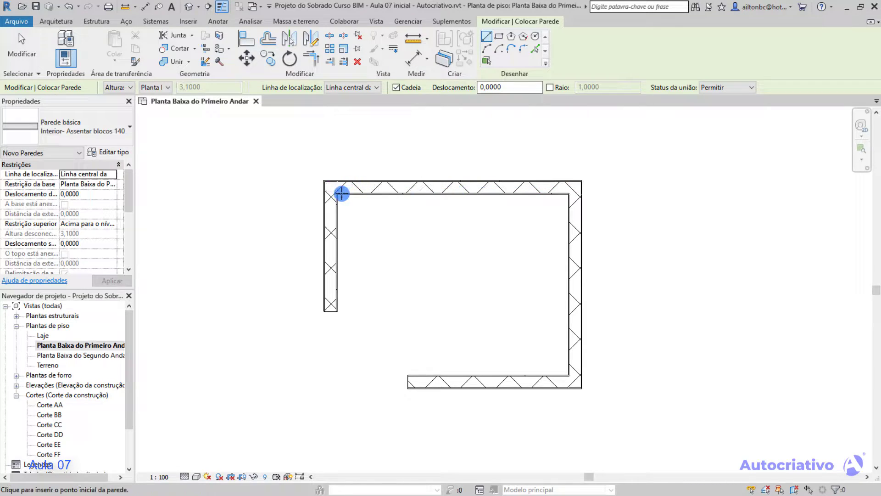
pyautogui.click(408, 381)
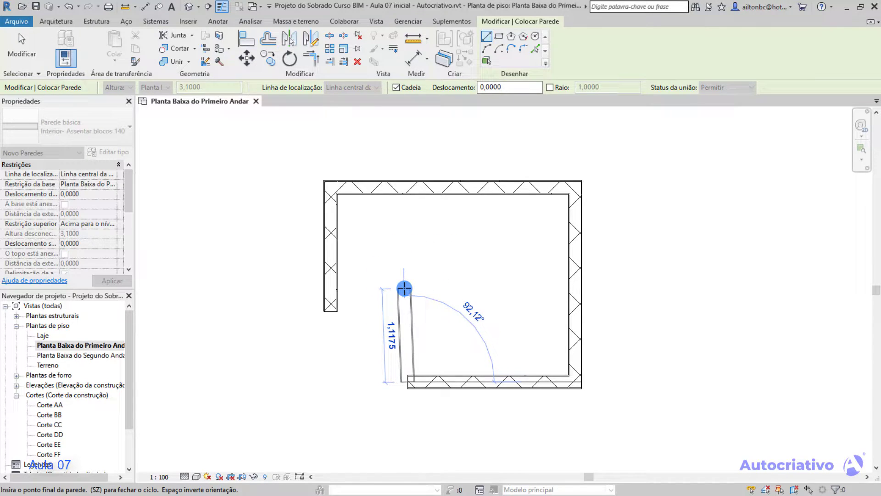
pyautogui.press('Escape')
# Review the temporary override shortcuts in the snap settings, including Fechar (SZ).
pyautogui.click(407, 21)
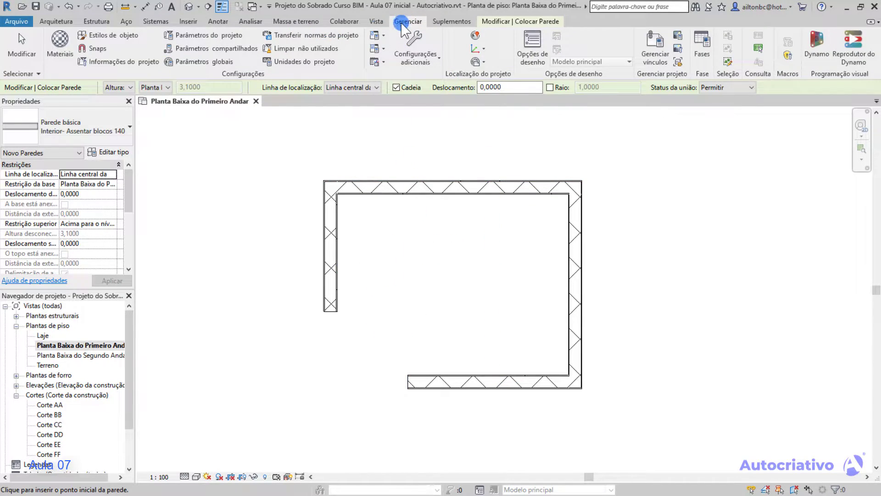
pyautogui.click(98, 48)
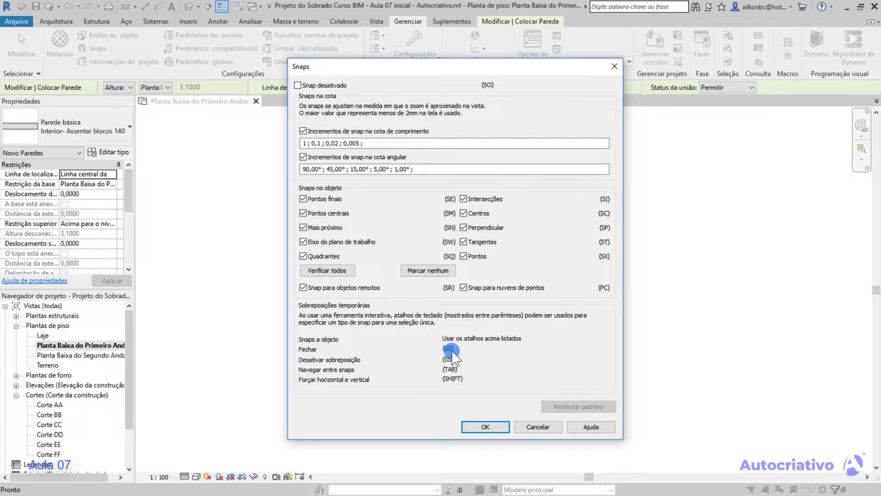
pyautogui.click(496, 427)
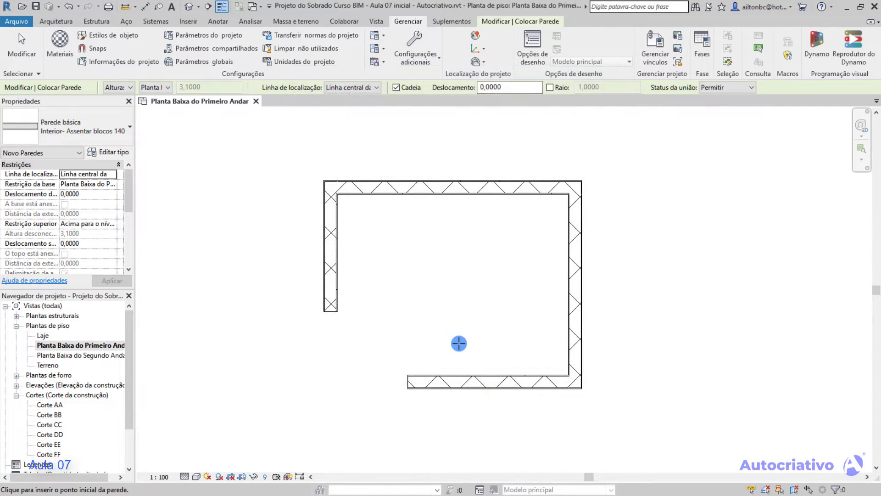
# Try the temporary Fechar (SZ) snap override on a wall started at the lower wall's open end, without placing the wall.
pyautogui.click(405, 382)
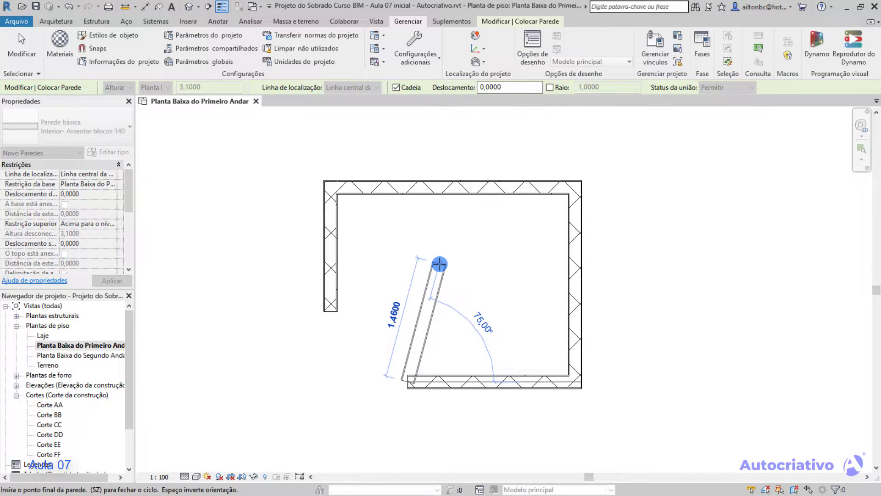
pyautogui.press('s')
pyautogui.press('z')
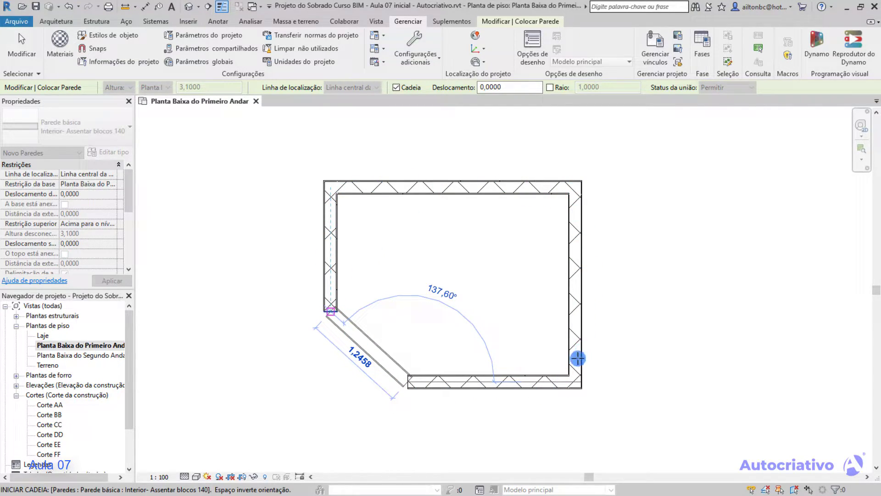
pyautogui.press('Return')
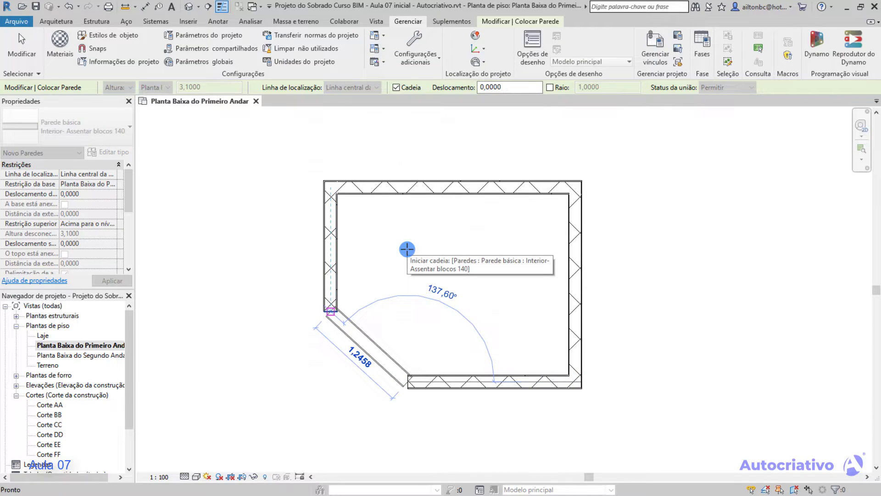
pyautogui.click(531, 425)
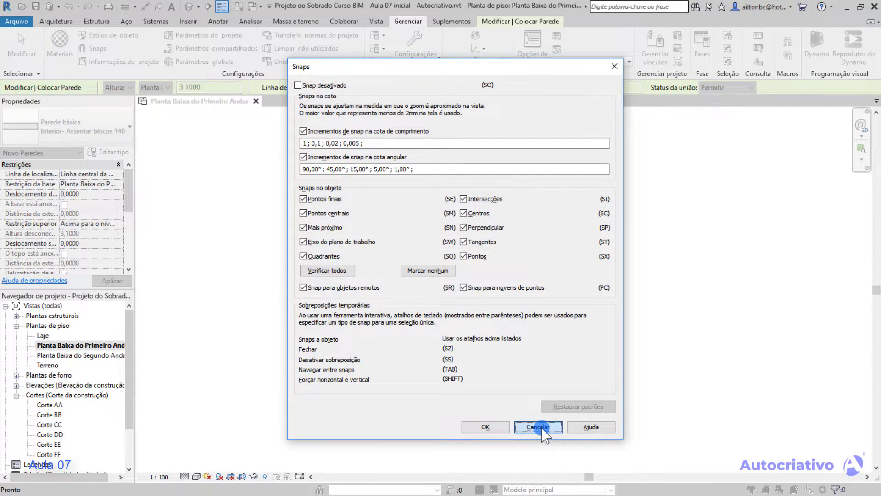
pyautogui.press('Escape')
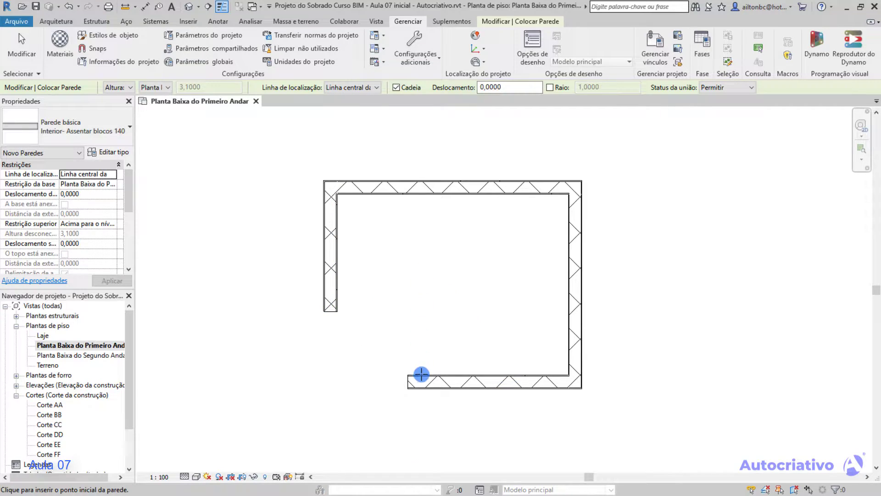
# Close the wall loop with a diagonal wall about 1.25 m long between the two open wall ends using the Fechar snap override.
pyautogui.click(408, 381)
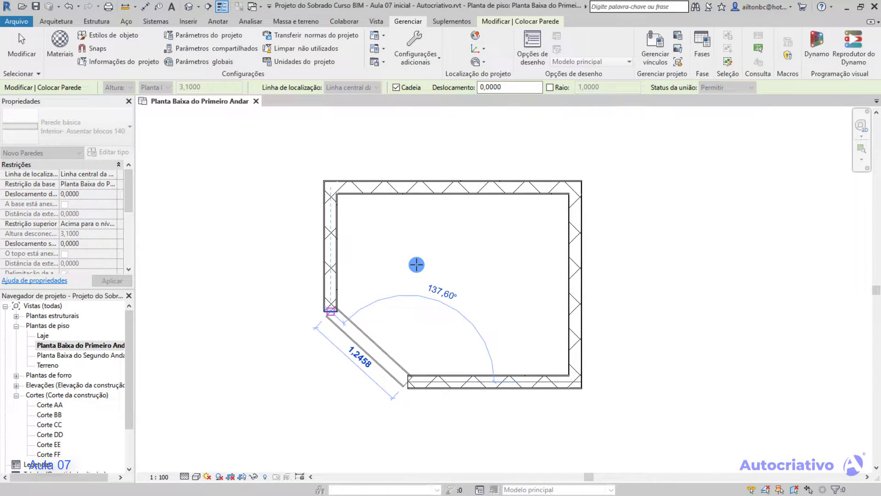
pyautogui.click(330, 312)
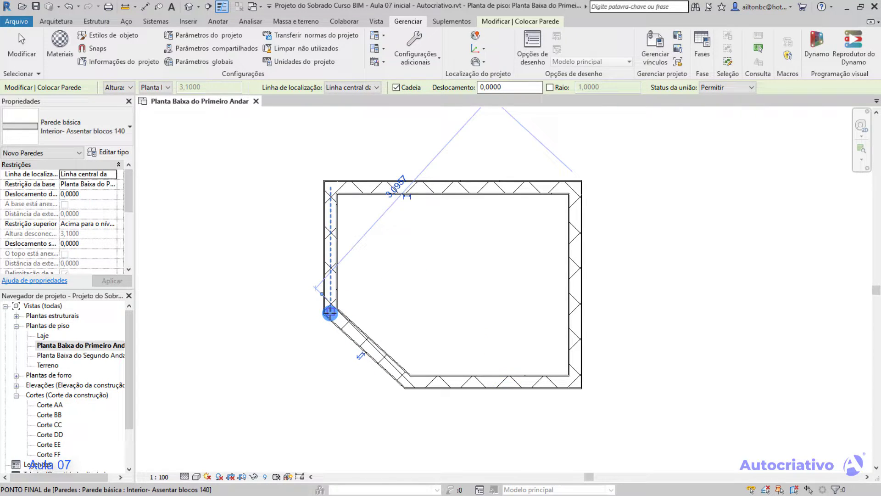
pyautogui.press('Escape')
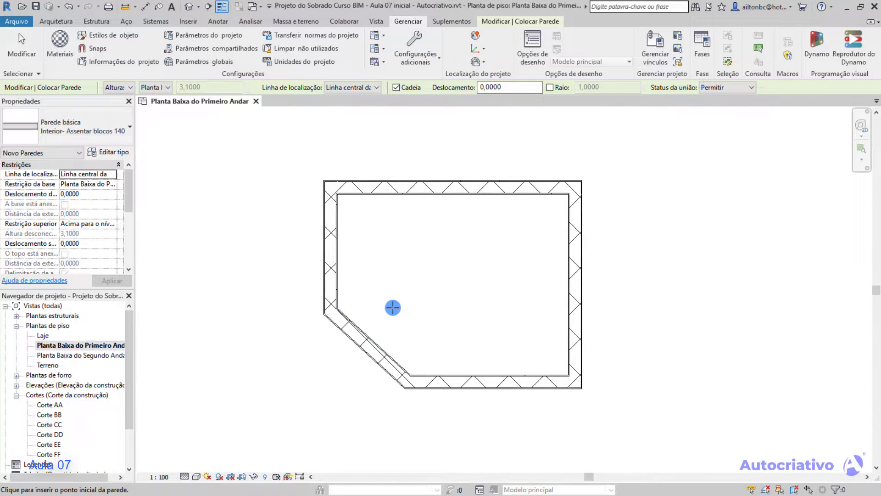
pyautogui.press('Escape')
# Review the object snaps and remaining temporary override shortcuts in the snap settings.
pyautogui.moveTo(455, 333); pyautogui.dragTo(449, 329, button='middle')
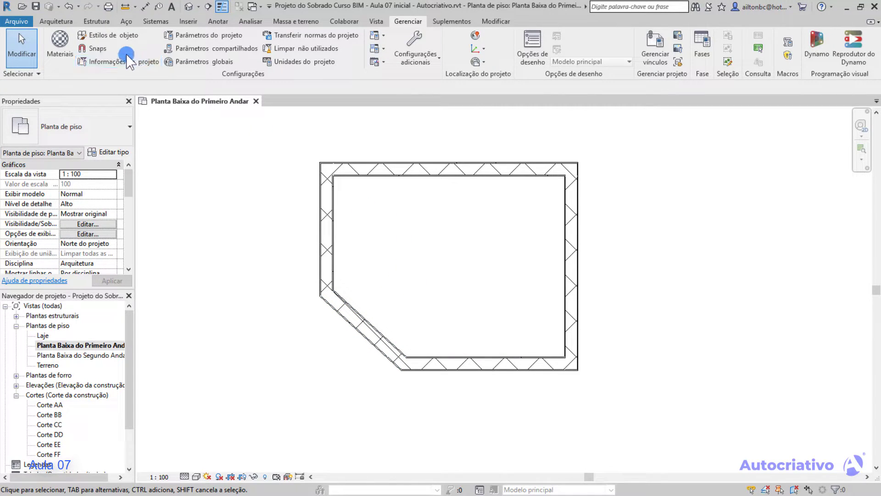
pyautogui.click(91, 49)
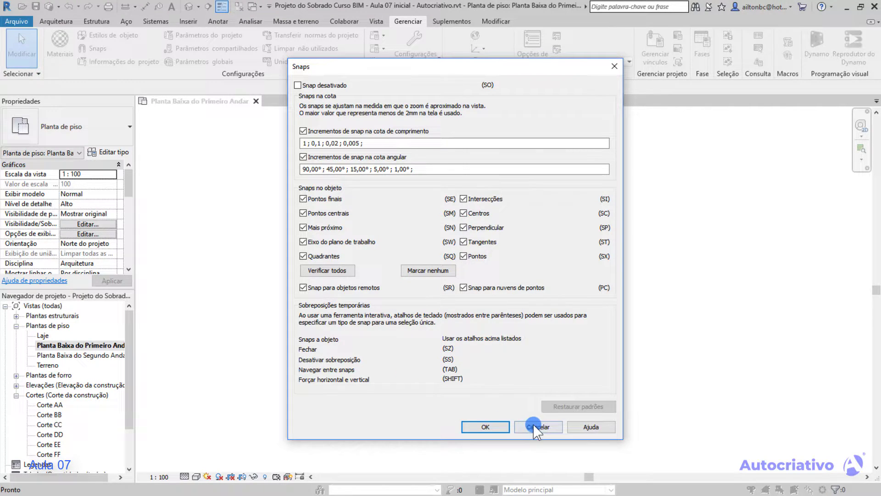
pyautogui.click(485, 427)
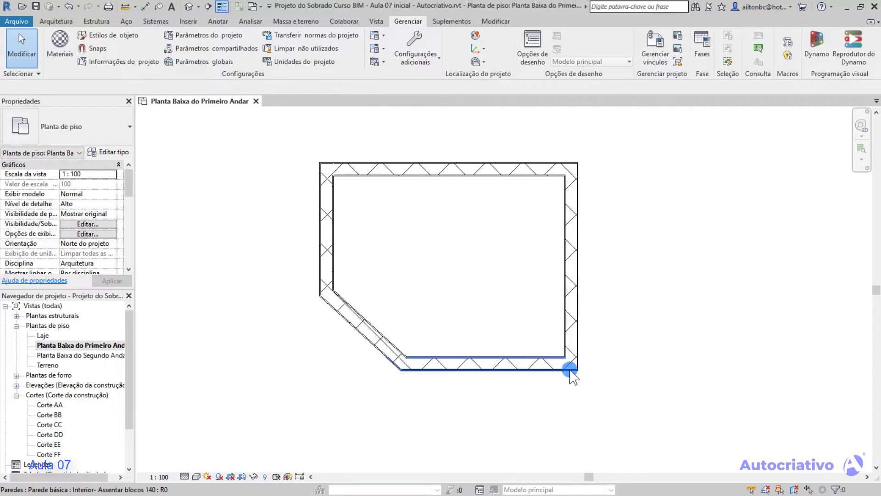
# Delete all the sample walls from the floor plan.
pyautogui.moveTo(618, 391); pyautogui.dragTo(302, 144)
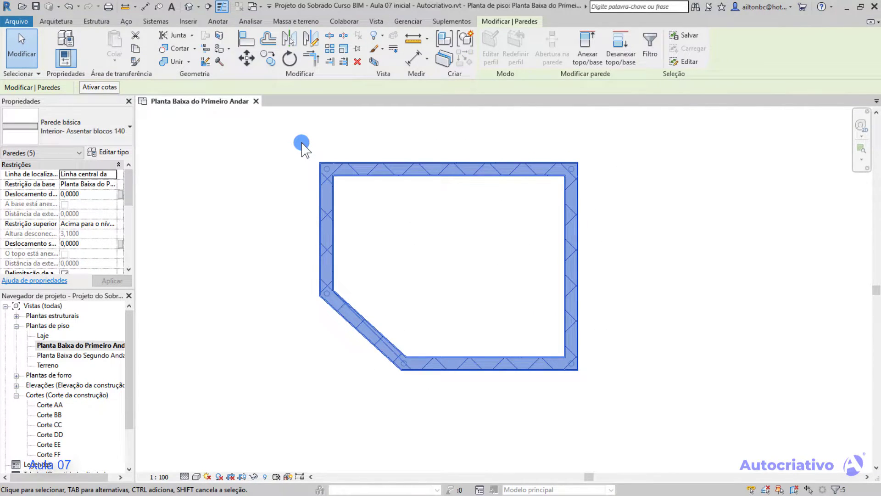
pyautogui.press('Delete')
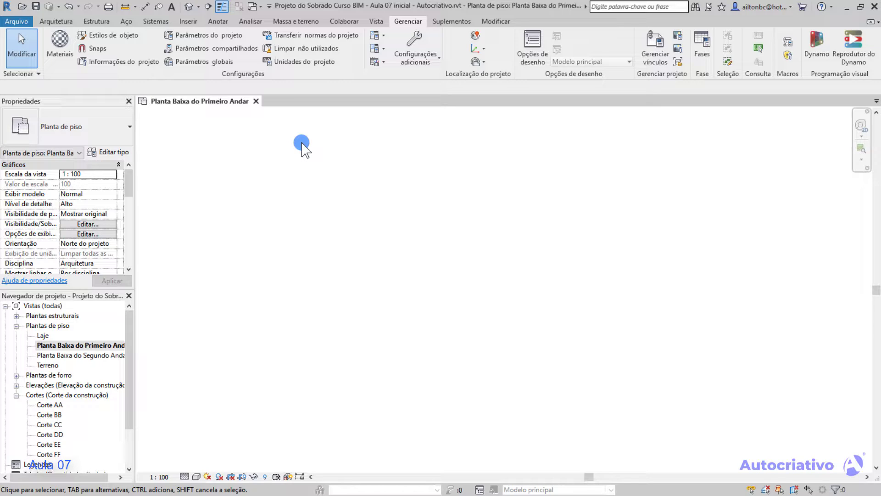
pyautogui.click(494, 21)
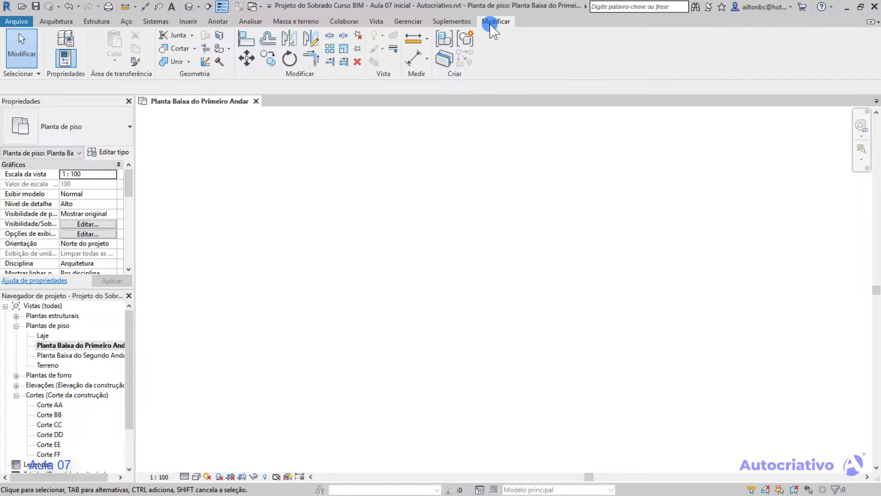
# Draw a short vertical wall upward in the empty floor plan with the wall's straight-line option.
pyautogui.click(56, 22)
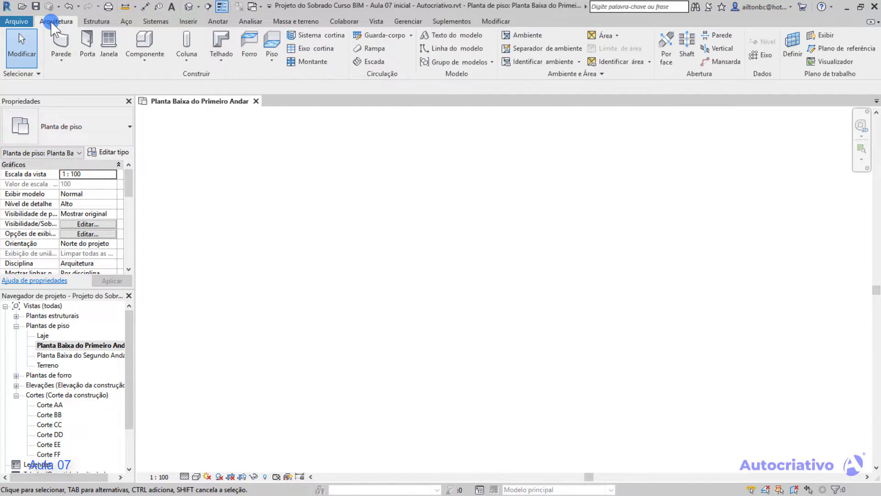
pyautogui.click(58, 44)
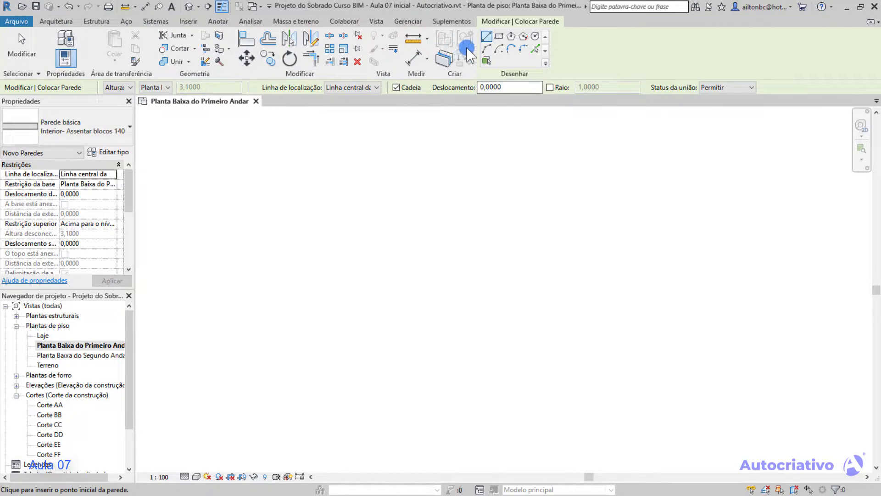
pyautogui.click(354, 312)
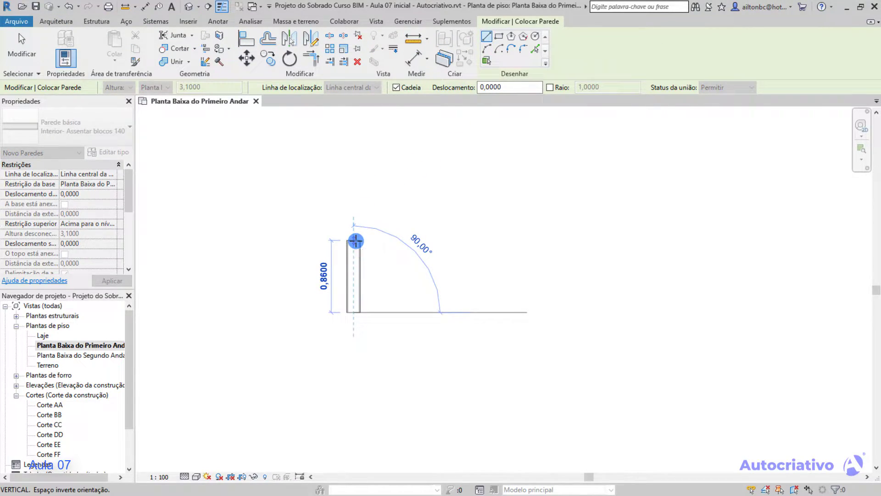
pyautogui.click(353, 229)
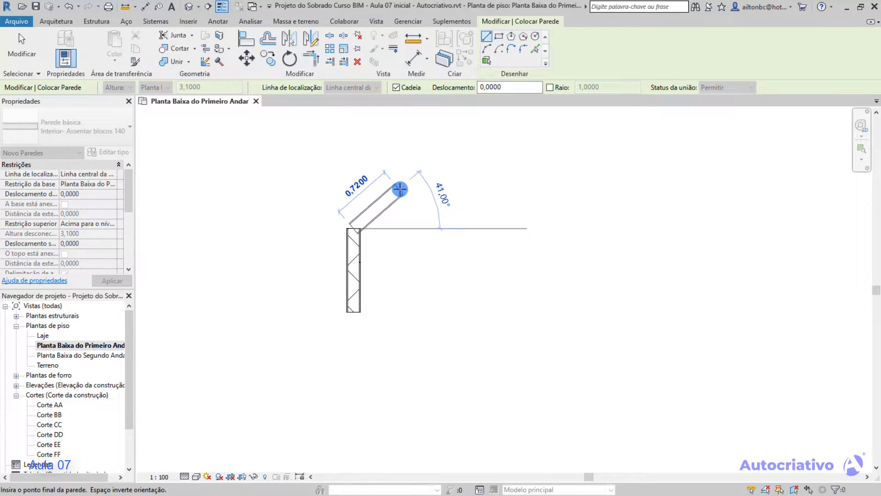
# Continue the chain with an upward-bulging start-end-radius arc wall from the vertical wall's upper end, its chord about 1.8 m at 27°.
pyautogui.click(487, 48)
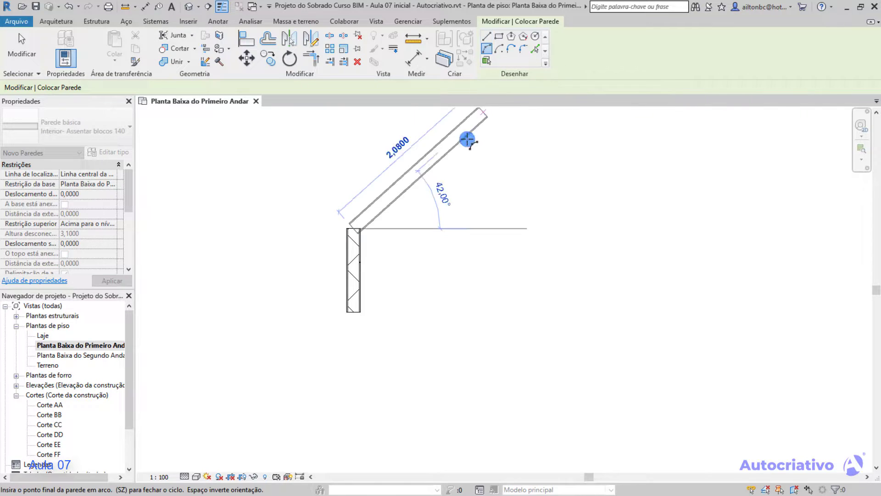
pyautogui.click(487, 159)
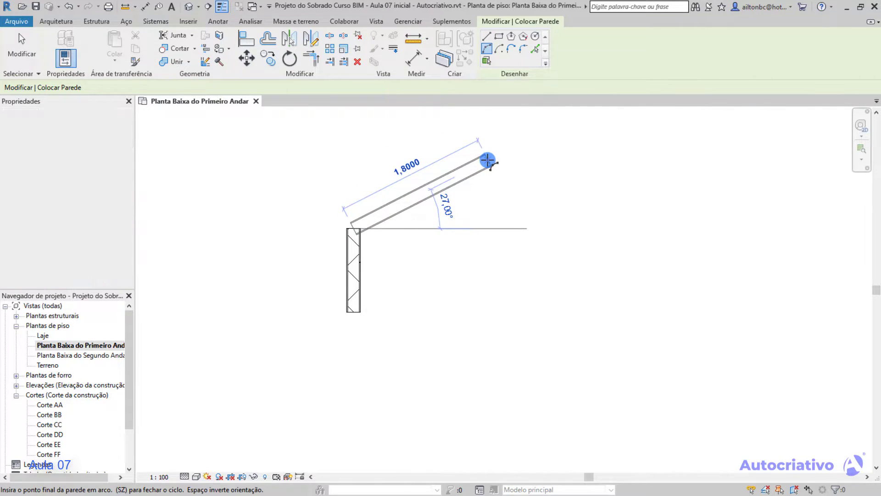
pyautogui.click(428, 178)
pyautogui.moveTo(429, 178); pyautogui.dragTo(456, 208, button='middle')
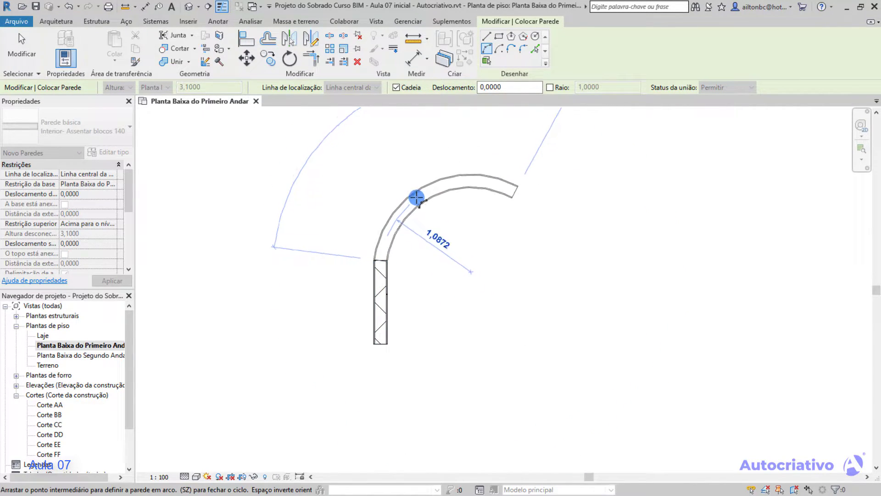
pyautogui.click(445, 178)
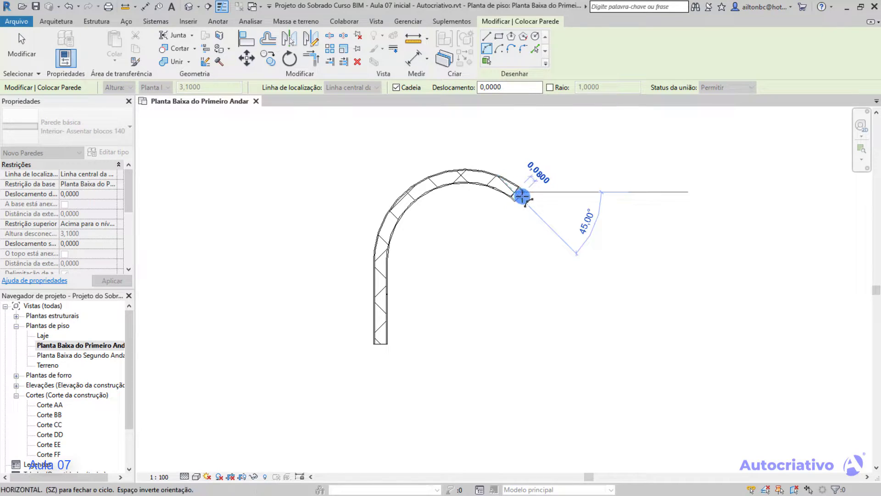
# Draw a vertical straight wall about 1.82 m long down from the arc's end, level with the first wall's lower end.
pyautogui.click(487, 36)
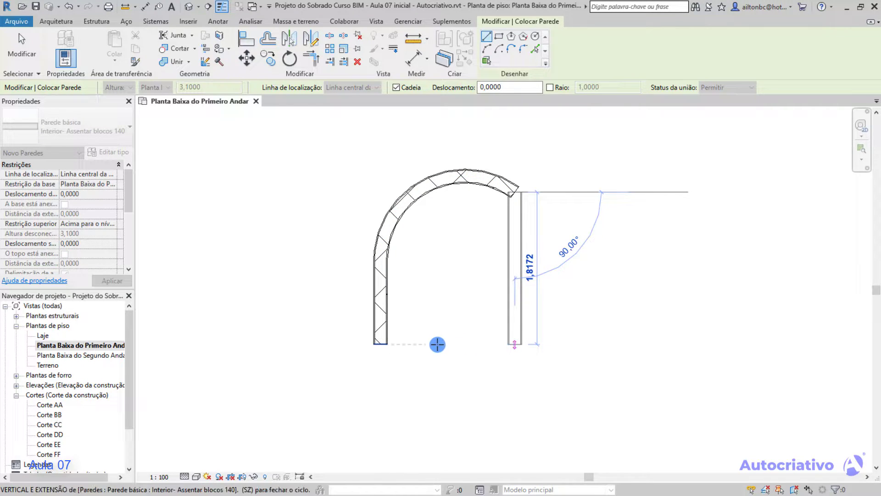
pyautogui.click(498, 344)
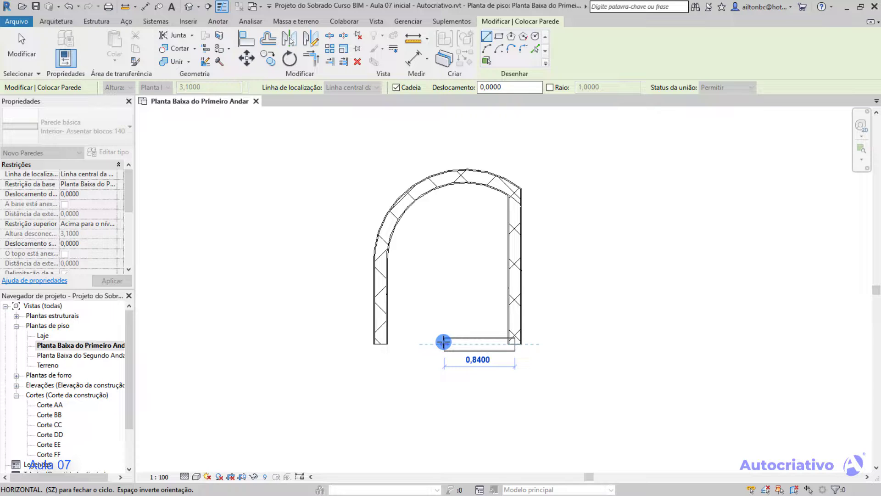
# Draw a sloping wall about 1.6 m long to the midpoint of the first wall's inner face, using the Pontos do meio snap override.
pyautogui.rightClick(399, 302)
pyautogui.moveTo(473, 356)
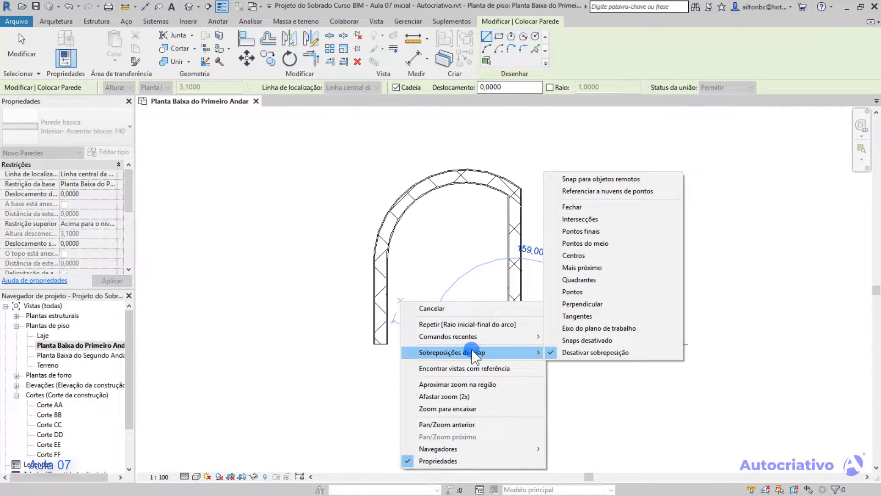
pyautogui.click(600, 244)
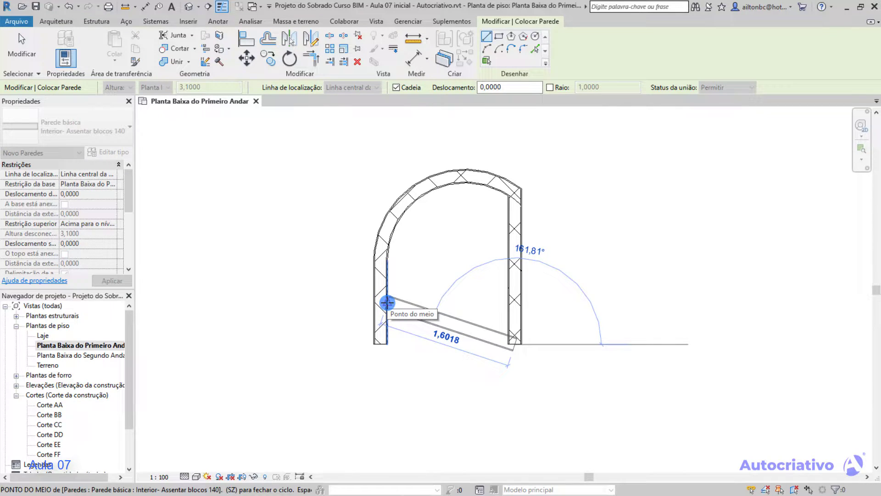
pyautogui.click(386, 301)
pyautogui.press('Escape')
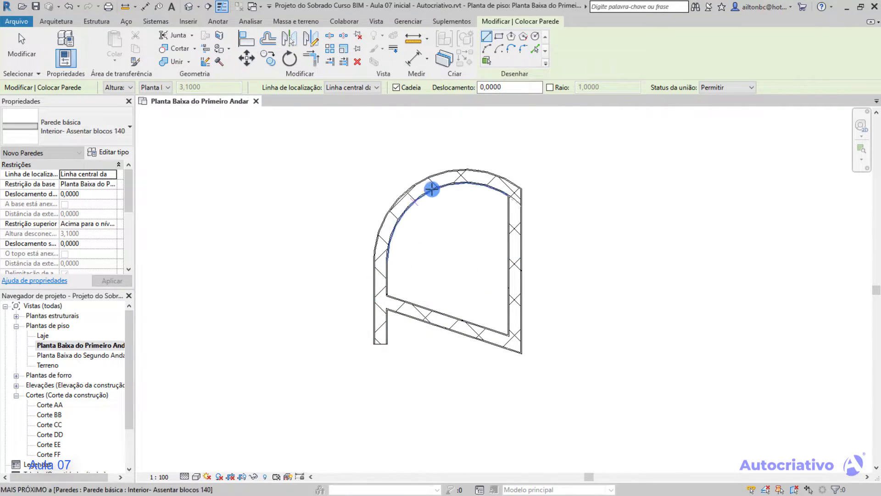
# End wall placement and delete the whole chain of sample walls from the floor plan.
pyautogui.press('Escape')
pyautogui.moveTo(569, 371); pyautogui.dragTo(366, 156)
pyautogui.press('Delete')
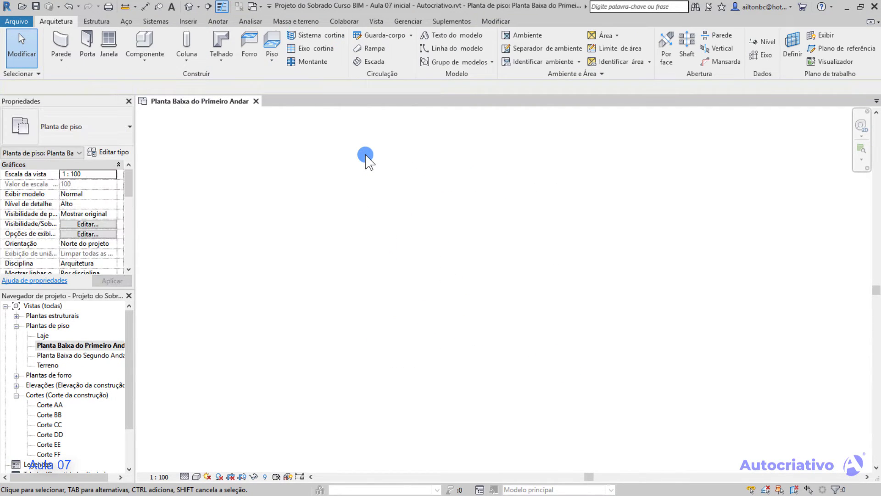
# Draw a rectangular loop of walls about 4.04 m wide and 3.84 m high inside with the Retângulo option.
pyautogui.click(62, 40)
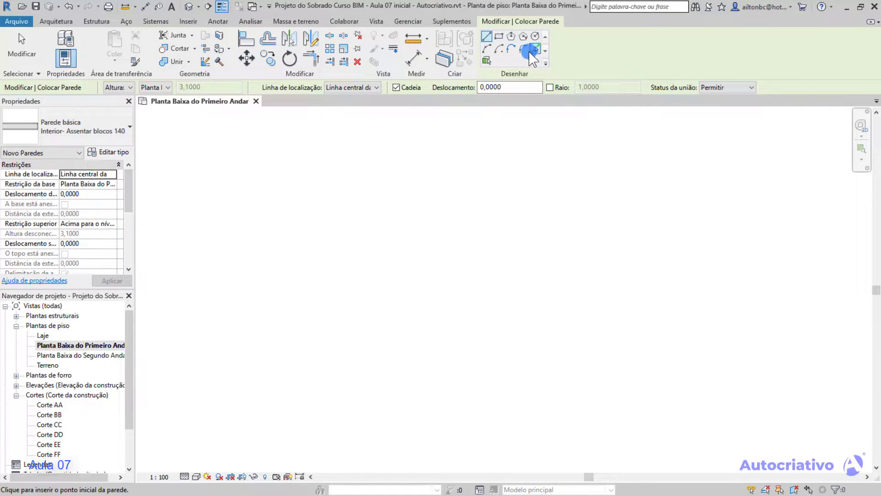
pyautogui.click(499, 37)
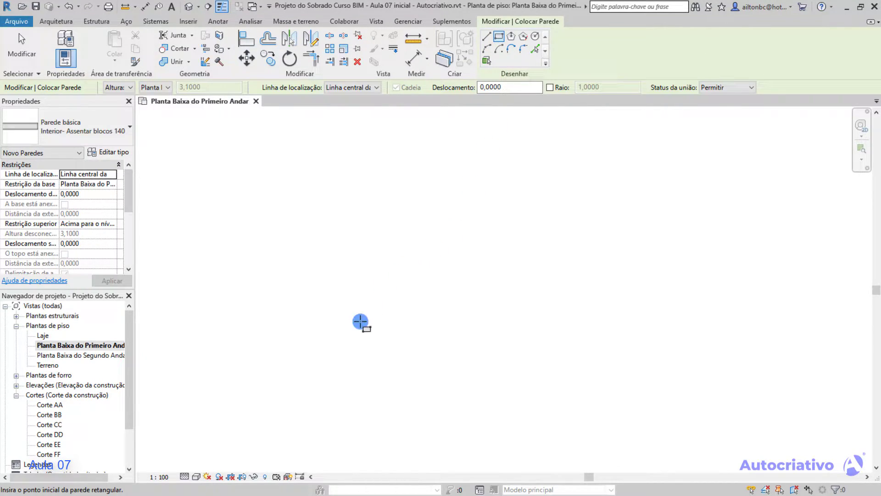
pyautogui.click(345, 367)
pyautogui.scroll(-1, 529, 172)
pyautogui.moveTo(573, 150); pyautogui.dragTo(506, 230, button='middle')
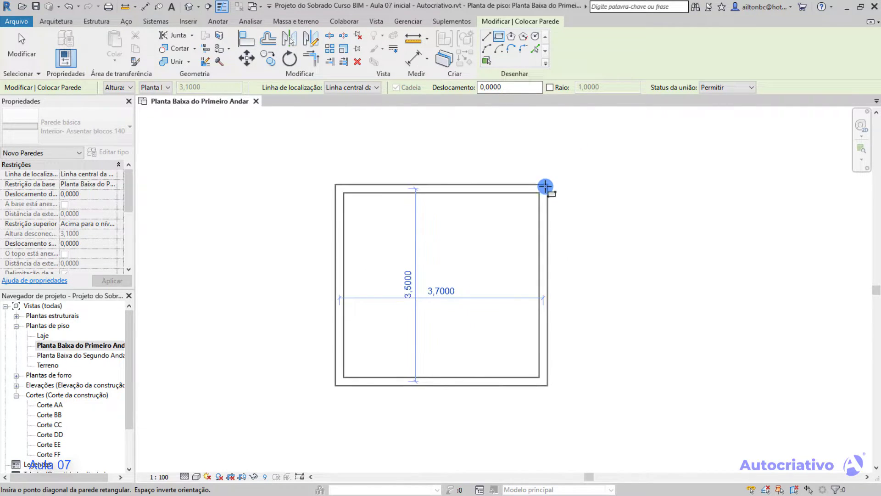
pyautogui.click(570, 161)
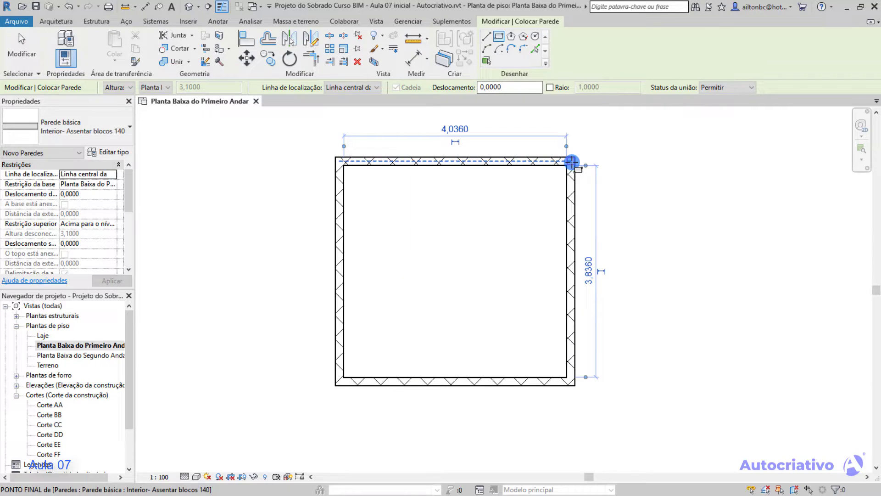
pyautogui.press('Escape')
pyautogui.press('Escape')
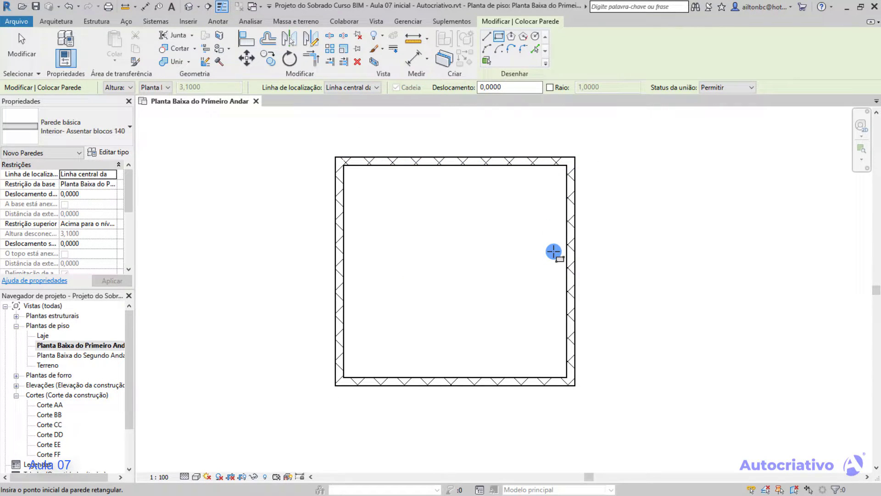
# Examine the temporary dimensions of the rectangle's upper and left walls, opening the left wall's dimension for editing.
pyautogui.moveTo(544, 243); pyautogui.dragTo(520, 246, button='middle')
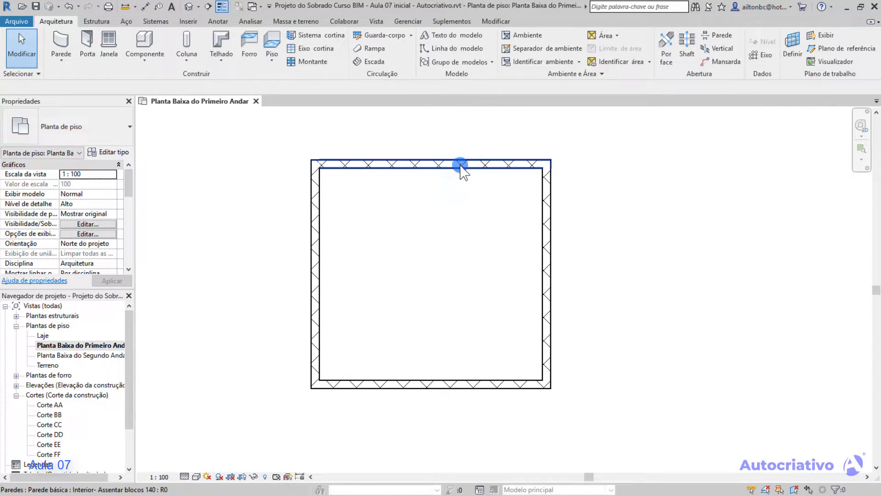
pyautogui.click(460, 166)
pyautogui.click(280, 281)
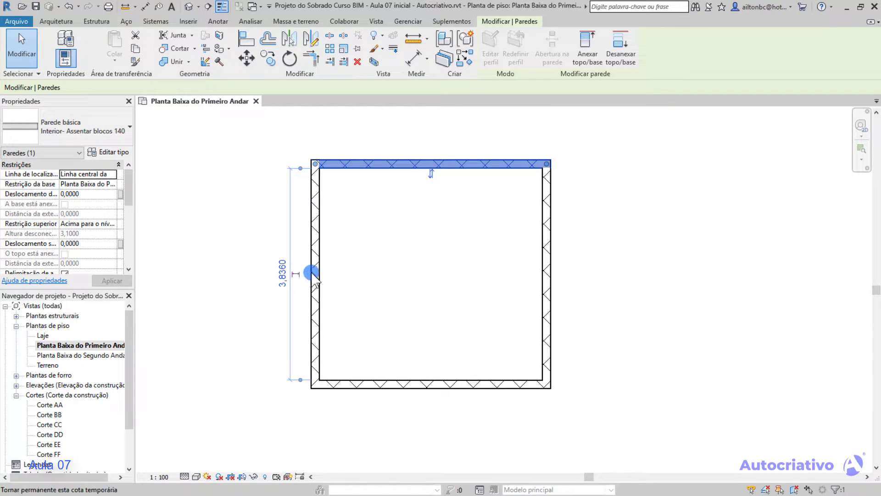
pyautogui.press('Escape')
pyautogui.click(321, 259)
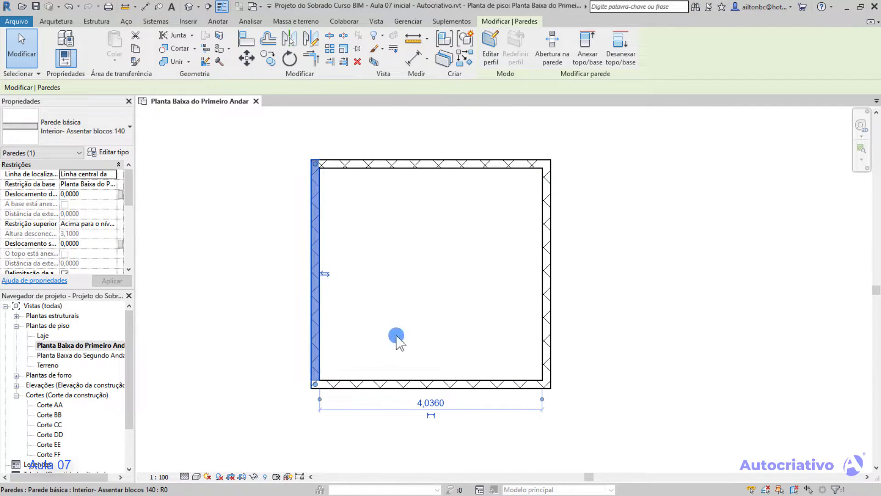
pyautogui.click(432, 403)
pyautogui.click(442, 402)
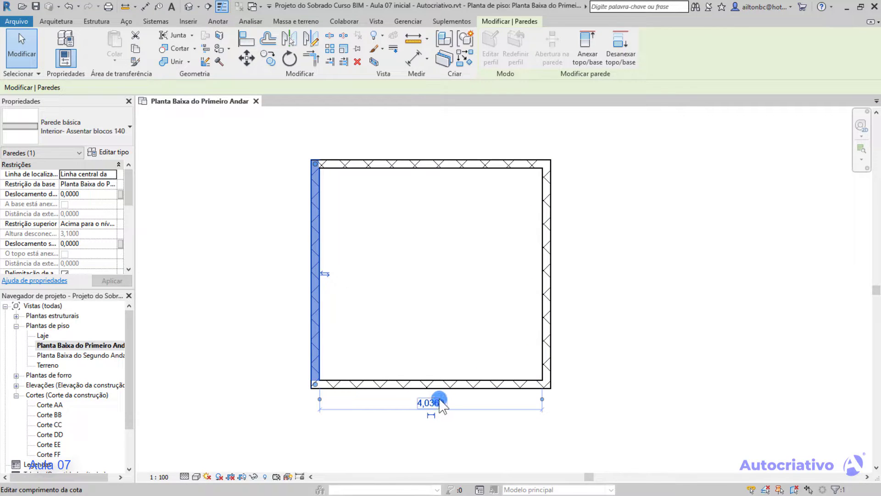
pyautogui.click(482, 322)
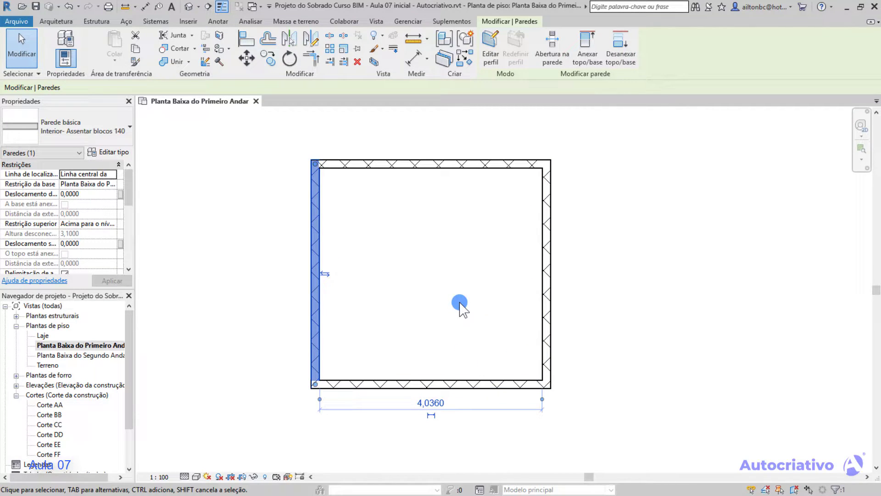
pyautogui.click(416, 284)
# Draw a six-sided inscribed polygon of walls beside the rectangle, with a radius of about 2.6 m at 30°.
pyautogui.moveTo(472, 256); pyautogui.dragTo(293, 275, button='middle')
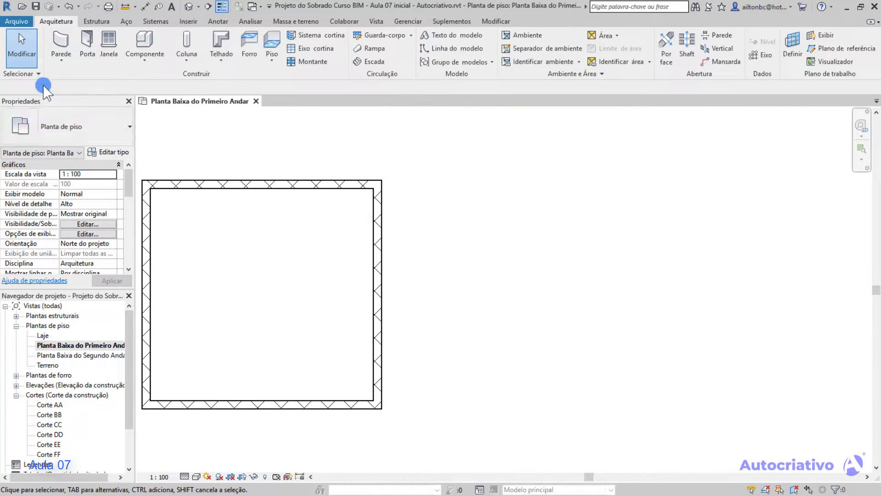
pyautogui.click(61, 41)
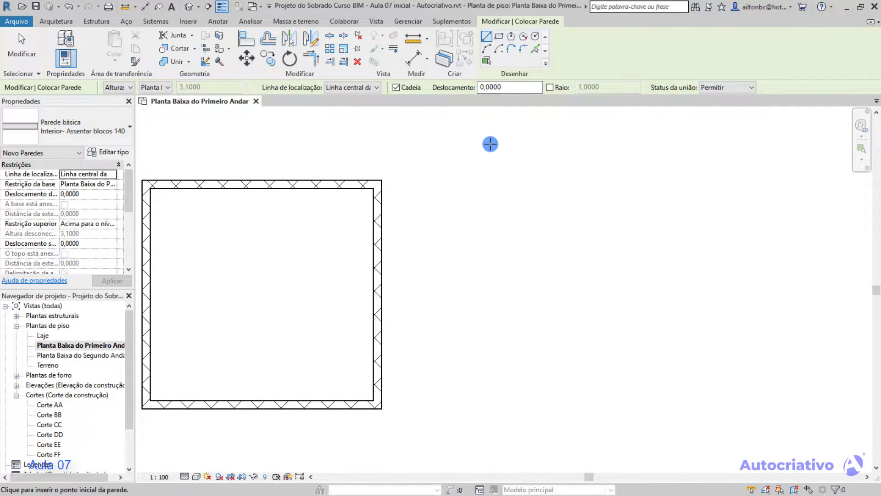
pyautogui.click(512, 38)
pyautogui.moveTo(563, 225); pyautogui.dragTo(389, 225, button='middle')
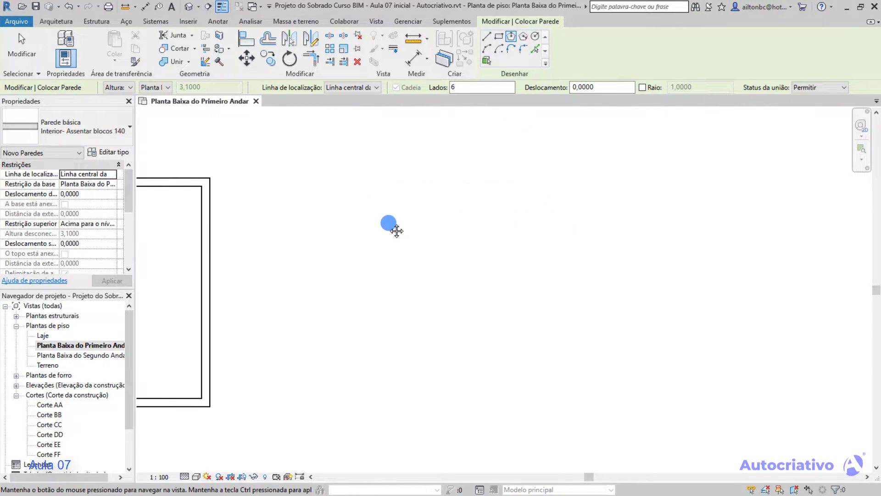
pyautogui.scroll(-1, 428, 279)
pyautogui.click(459, 284)
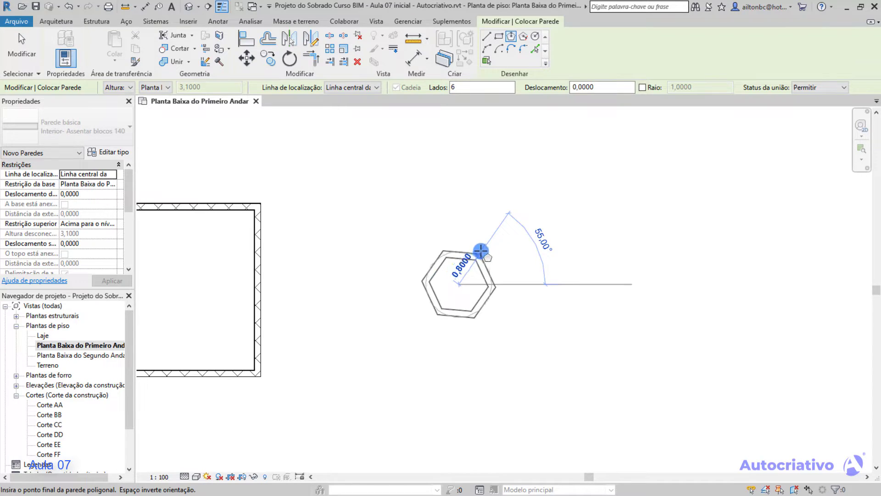
pyautogui.click(510, 199)
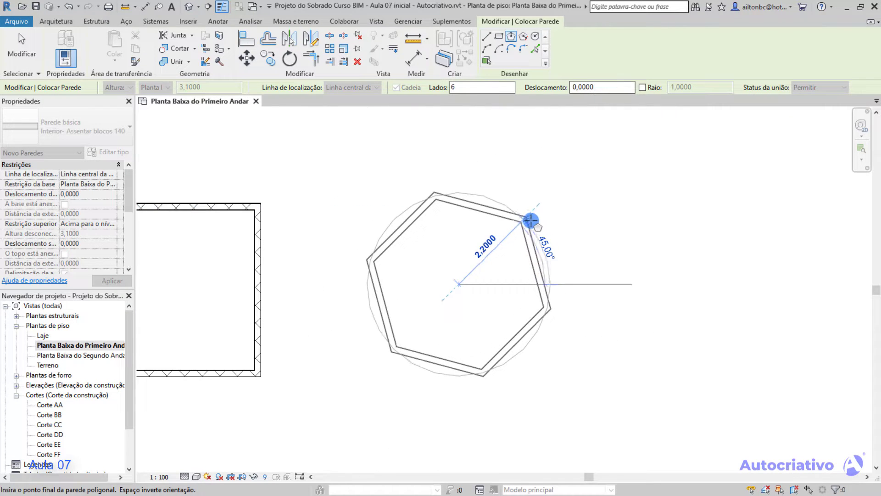
pyautogui.click(554, 229)
# Draw a circular wall with a radius of about 2.3 m beside the hexagon and end wall placement.
pyautogui.moveTo(594, 252); pyautogui.dragTo(446, 288, button='middle')
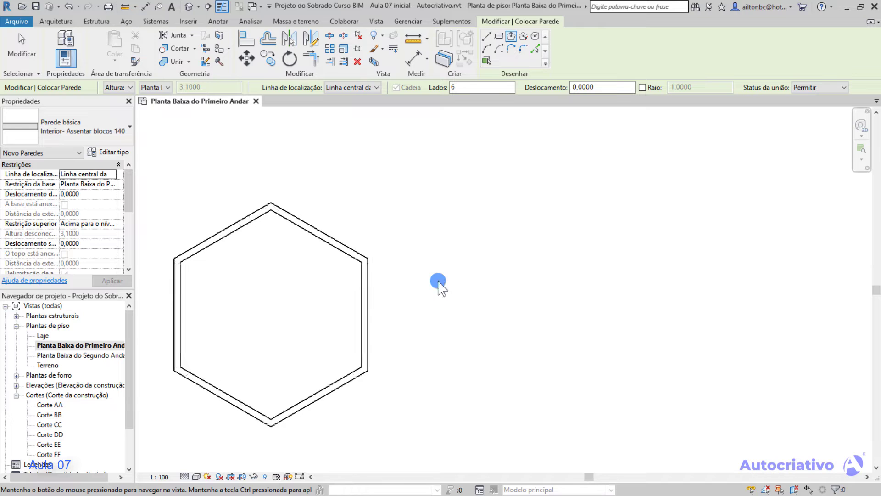
pyautogui.click(534, 37)
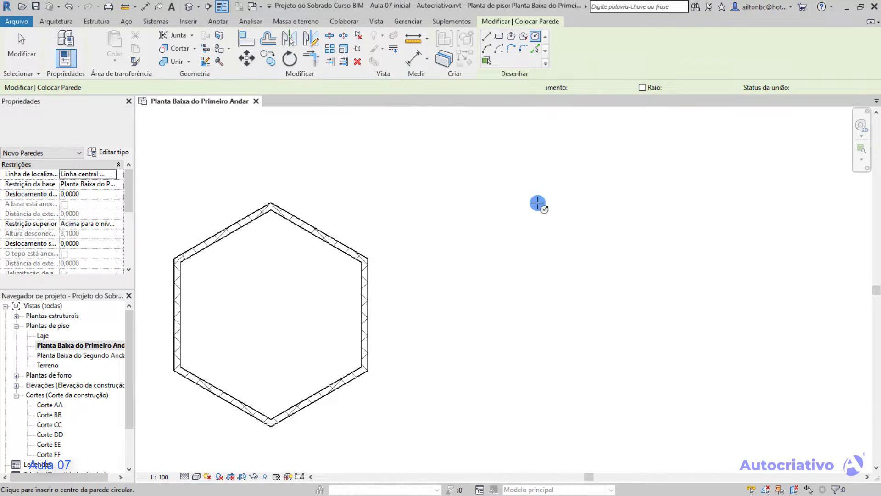
pyautogui.click(546, 302)
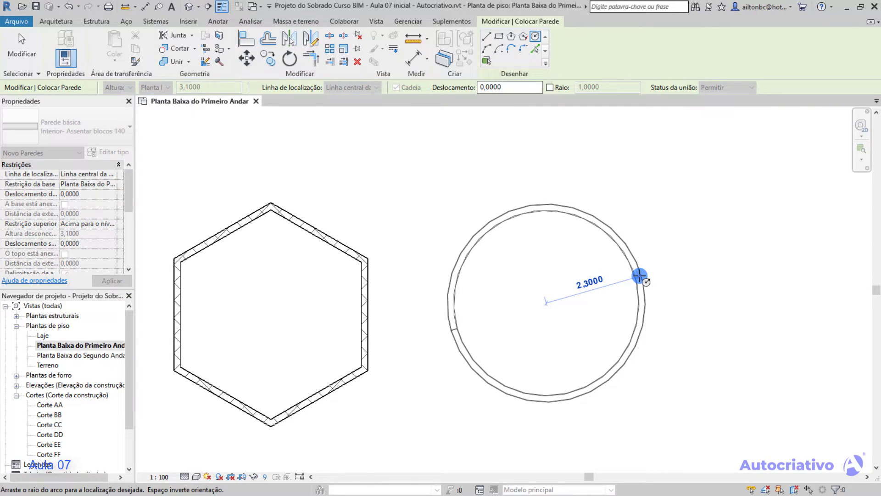
pyautogui.click(641, 275)
pyautogui.scroll(-2, 539, 321)
pyautogui.scroll(2, 539, 321)
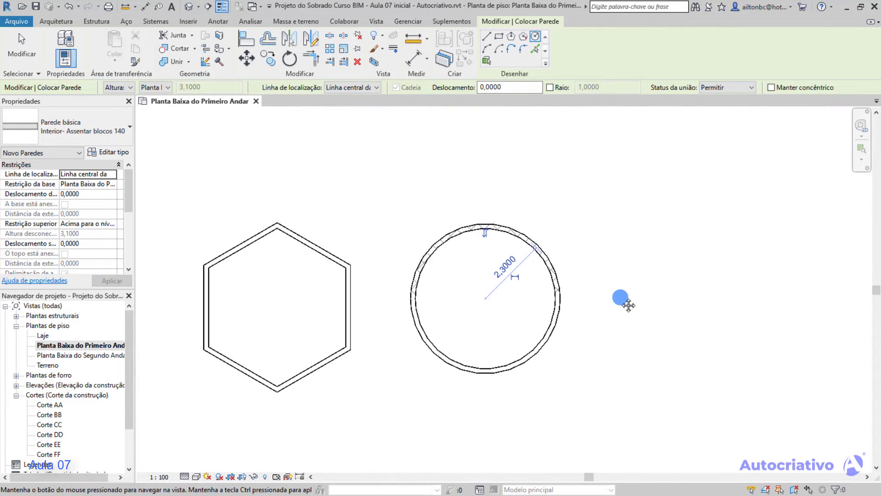
pyautogui.press('Escape')
pyautogui.press('Escape')
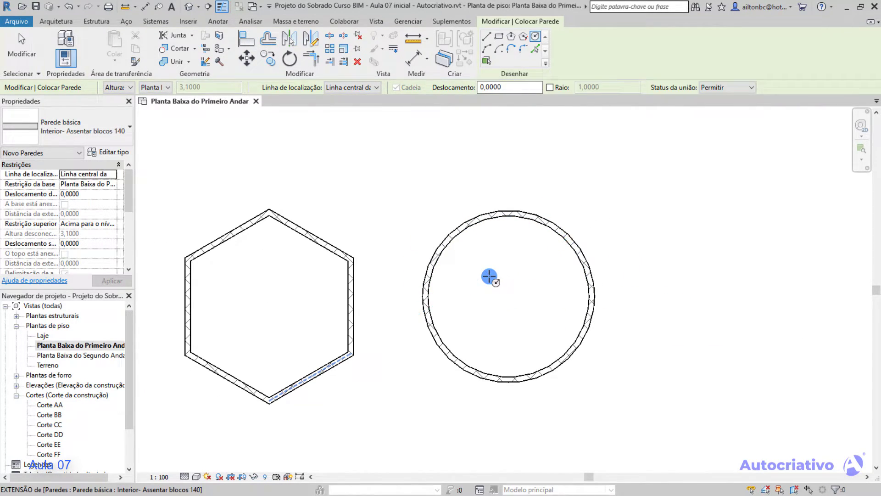
# Delete the rectangular, hexagonal and circular sample walls from the floor plan together.
pyautogui.scroll(-1, 391, 287)
pyautogui.moveTo(391, 287); pyautogui.dragTo(521, 281, button='middle')
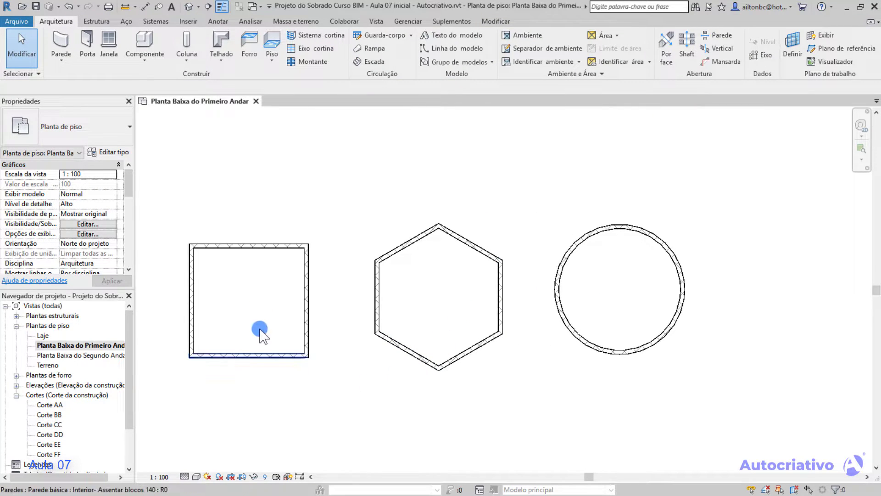
pyautogui.moveTo(722, 388); pyautogui.dragTo(175, 183)
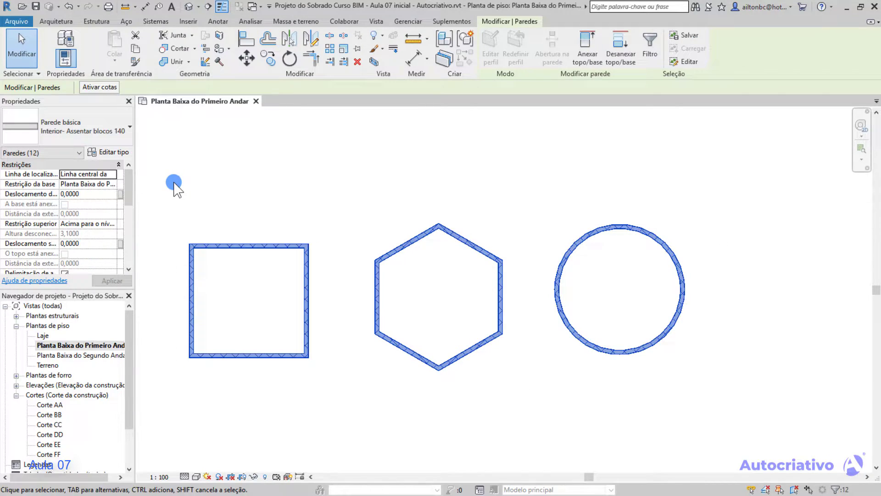
pyautogui.press('Delete')
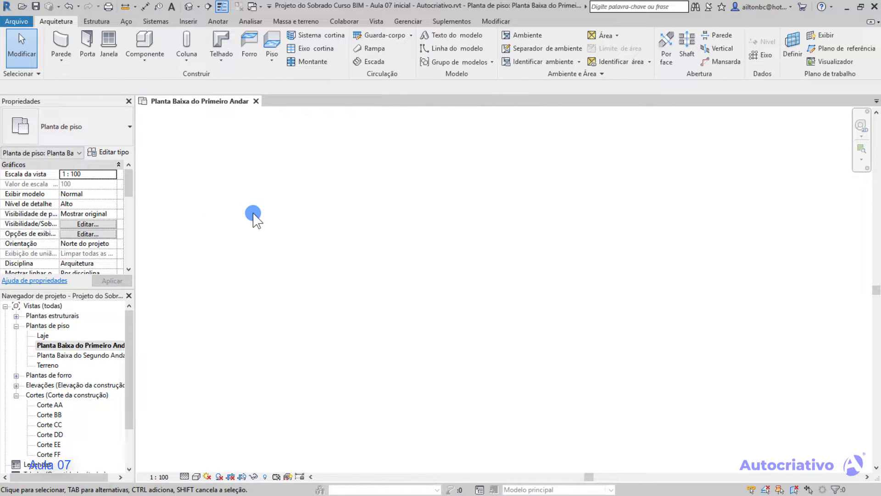
# Show the available wall creation variants.
pyautogui.click(67, 59)
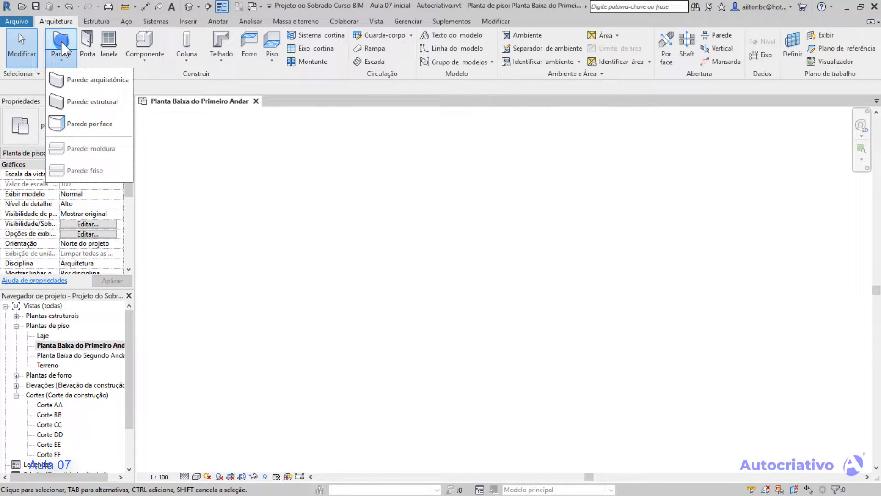
# Start an architectural wall and examine the basic wall types offered for it.
pyautogui.click(323, 182)
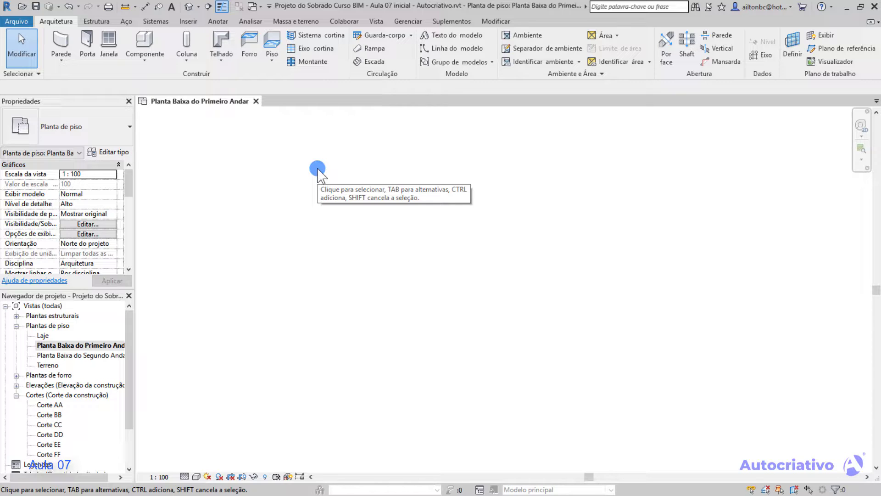
pyautogui.click(67, 62)
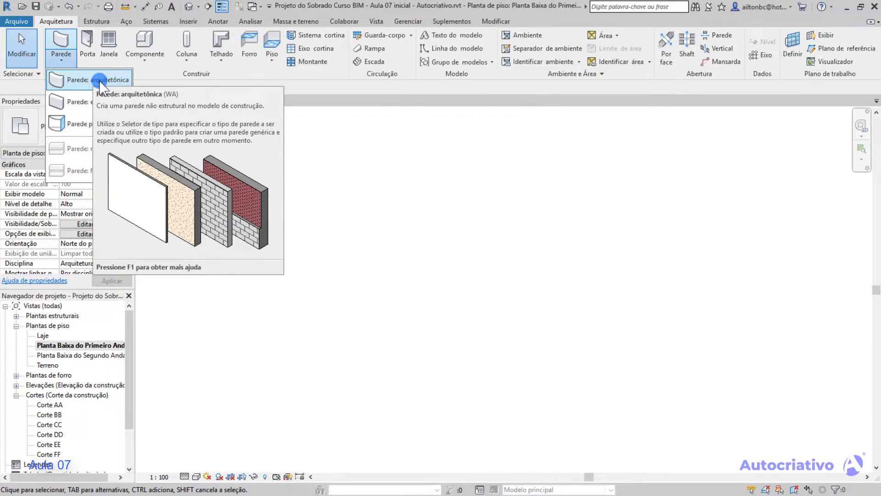
pyautogui.click(99, 82)
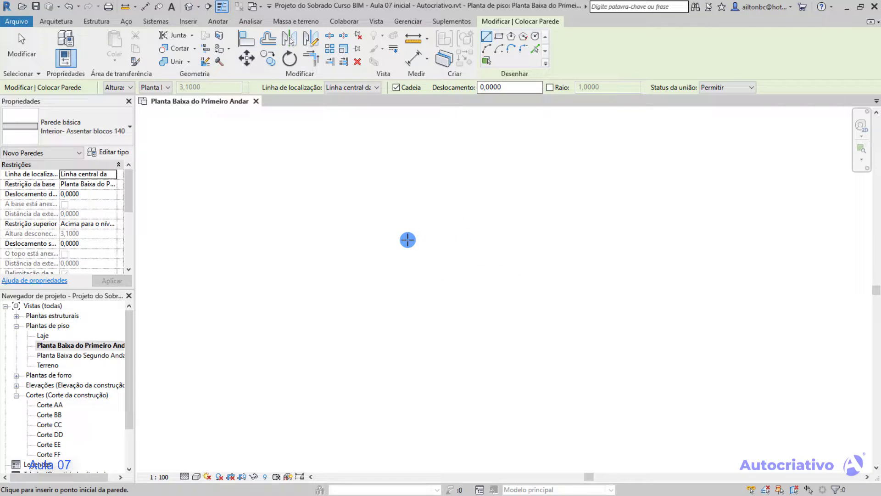
pyautogui.scroll(-3, 408, 239)
pyautogui.scroll(2, 340, 245)
pyautogui.scroll(4, 336, 251)
pyautogui.moveTo(426, 243)
pyautogui.mouseDown(button='middle')
pyautogui.moveTo(307, 269)
pyautogui.moveTo(273, 266)
pyautogui.mouseUp(button='middle')
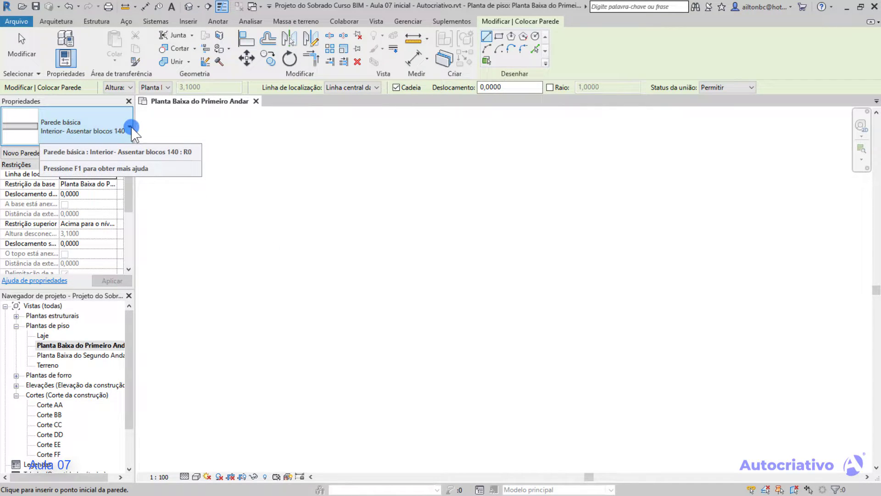
pyautogui.click(129, 132)
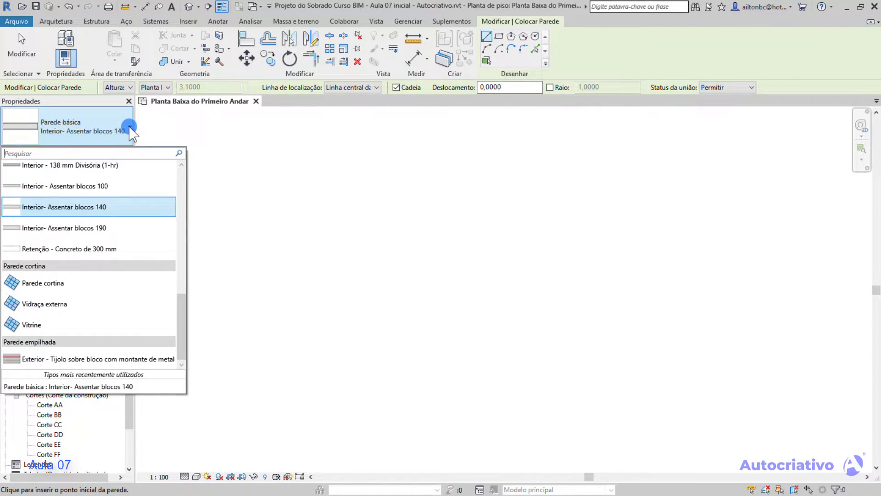
pyautogui.moveTo(180, 314); pyautogui.dragTo(37, 167)
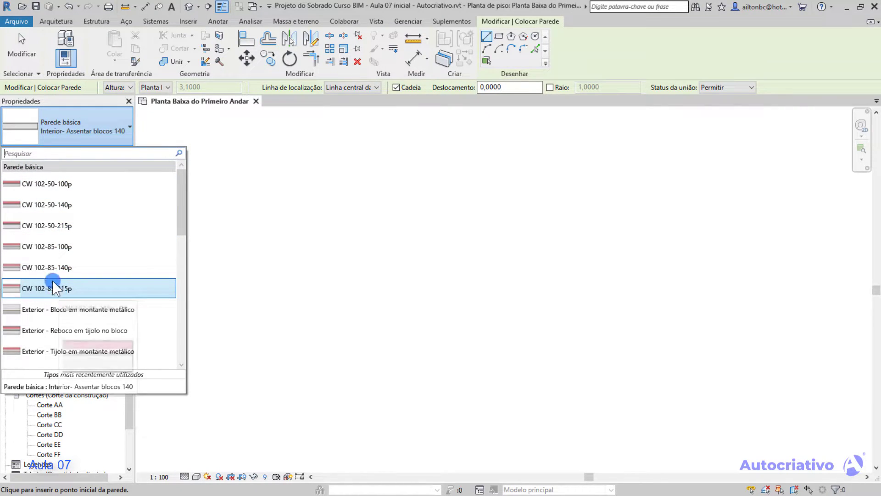
pyautogui.moveTo(13, 227)
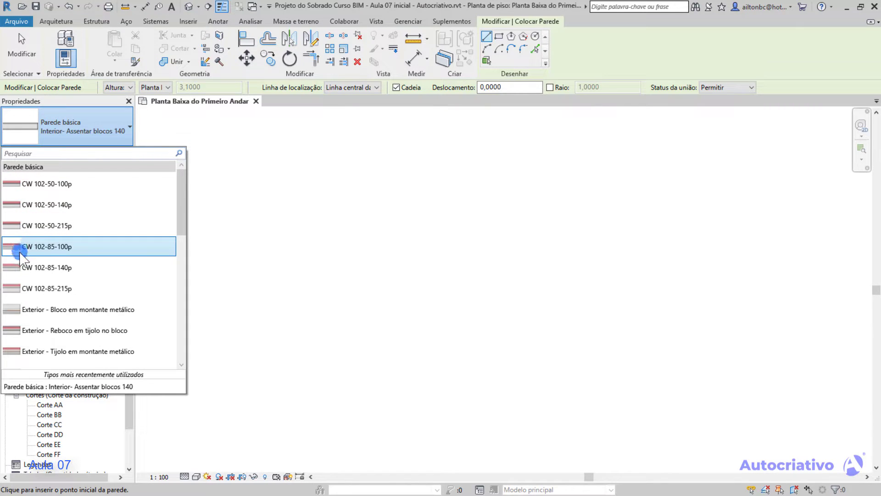
pyautogui.moveTo(15, 266)
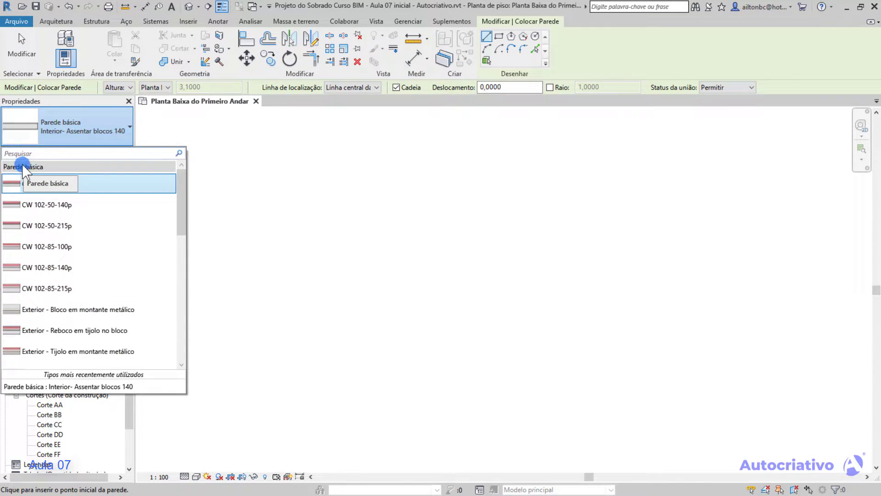
# Examine the curtain and stacked wall types, along with the generic basic walls.
pyautogui.moveTo(183, 200); pyautogui.dragTo(134, 298)
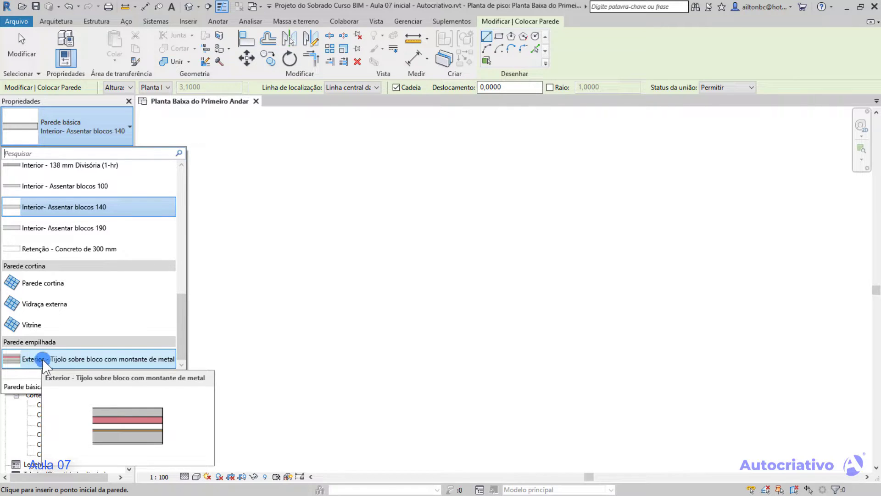
pyautogui.moveTo(182, 332); pyautogui.dragTo(180, 210)
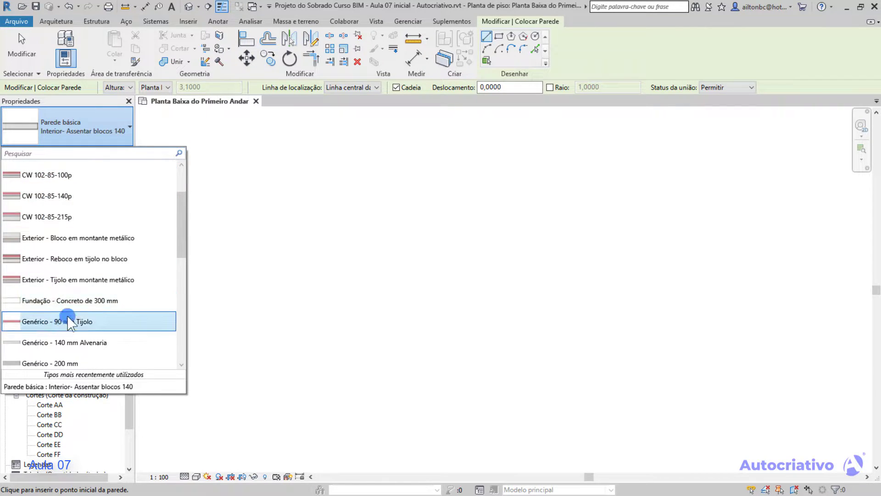
pyautogui.moveTo(179, 224); pyautogui.dragTo(178, 263)
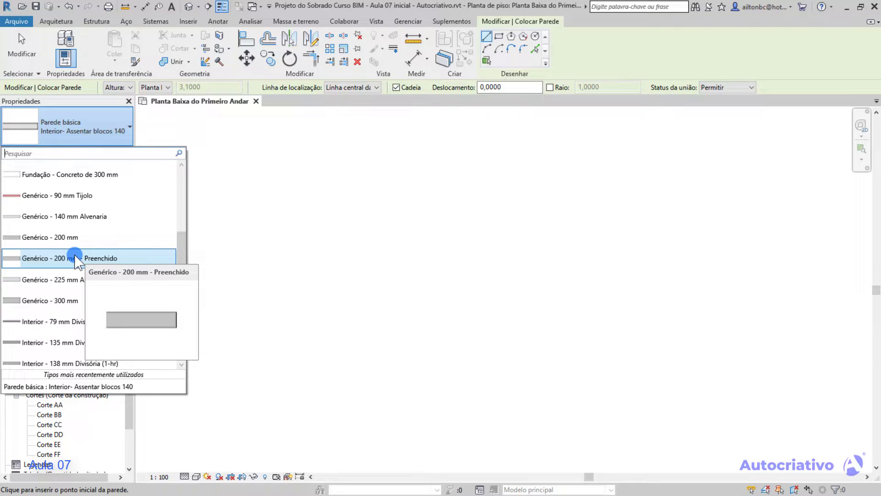
pyautogui.scroll(-1, 119, 223)
pyautogui.moveTo(116, 221)
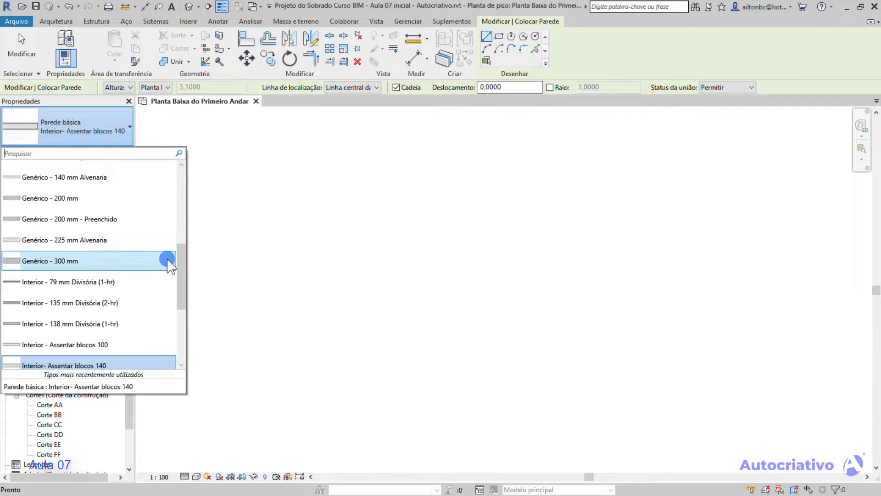
# Review the complete set of wall types from basic to stacked and leave wall placement.
pyautogui.moveTo(178, 260); pyautogui.dragTo(35, 167)
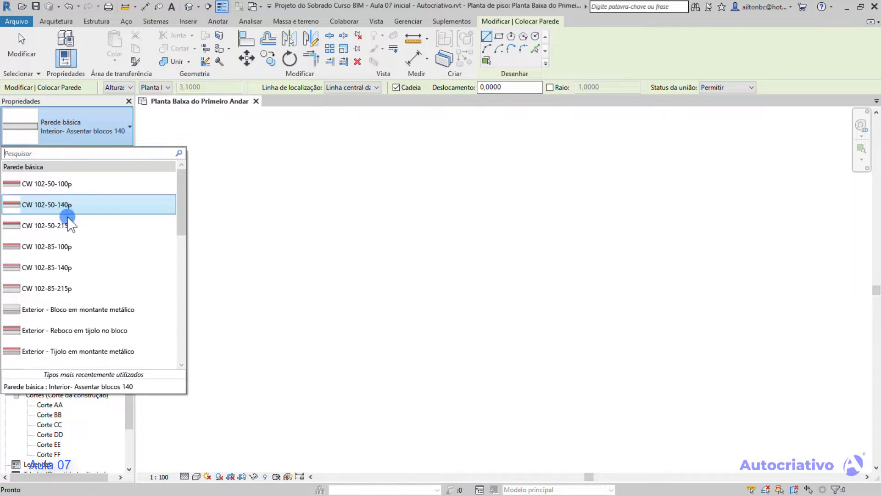
pyautogui.scroll(-3, 69, 268)
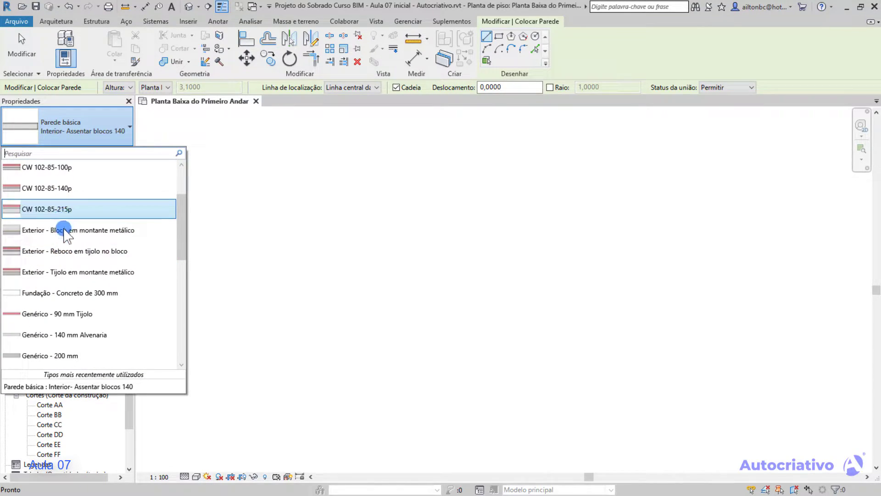
pyautogui.scroll(-1, 65, 216)
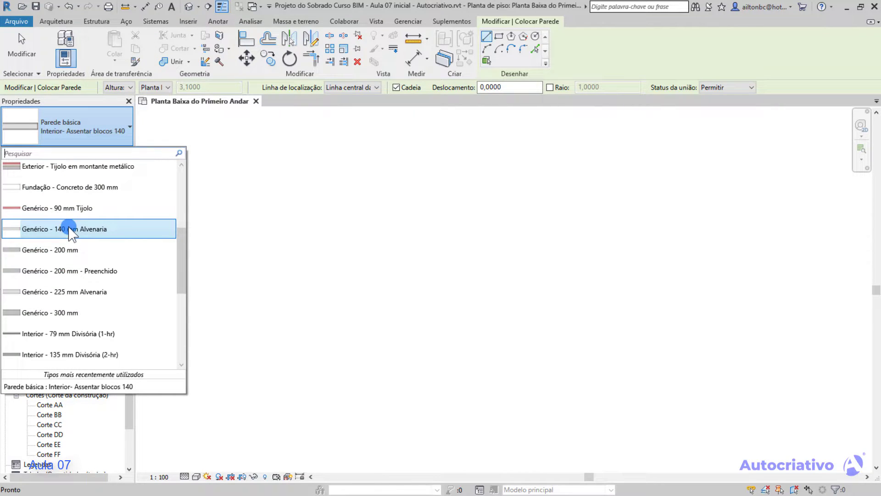
pyautogui.scroll(-5, 72, 229)
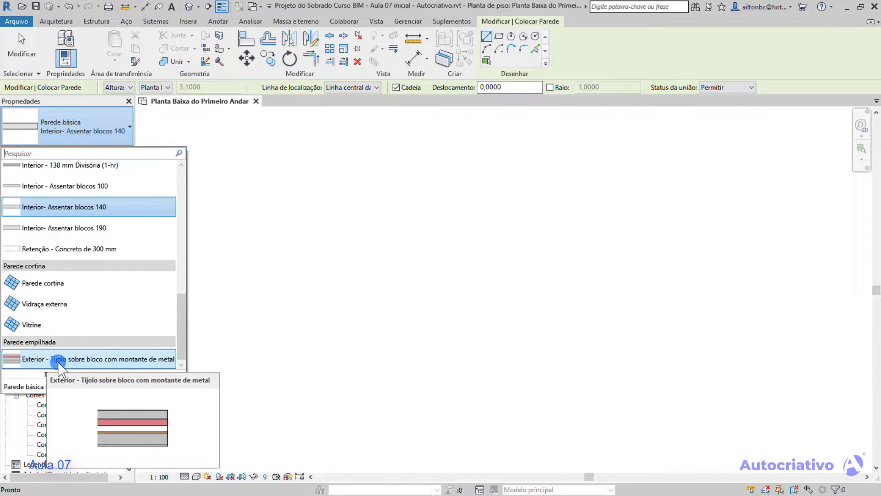
pyautogui.scroll(2, 72, 271)
pyautogui.scroll(2, 98, 225)
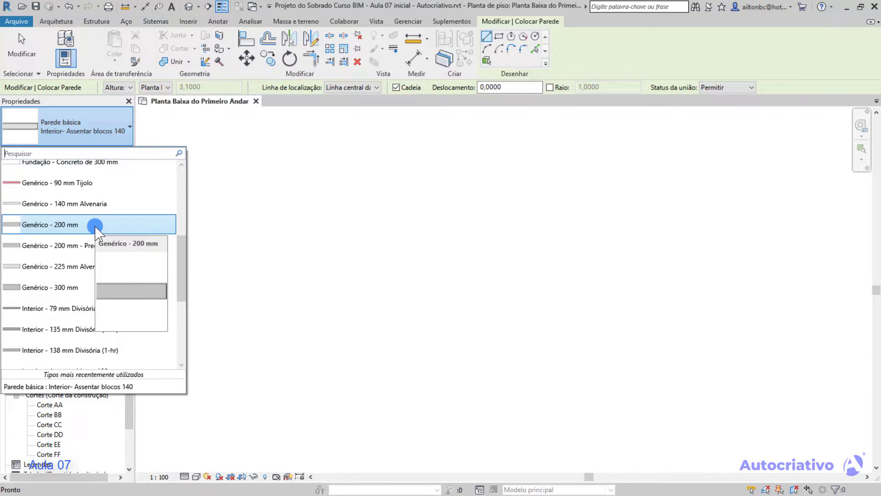
pyautogui.click(101, 223)
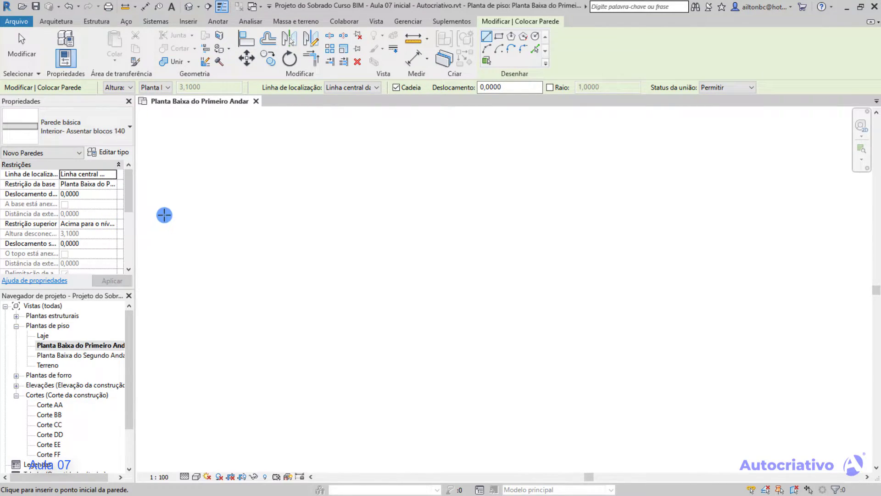
pyautogui.press('Escape')
pyautogui.press('Escape')
# Start a new architectural wall using the basic wall type Genérico - 140 mm Alvenaria.
pyautogui.click(58, 62)
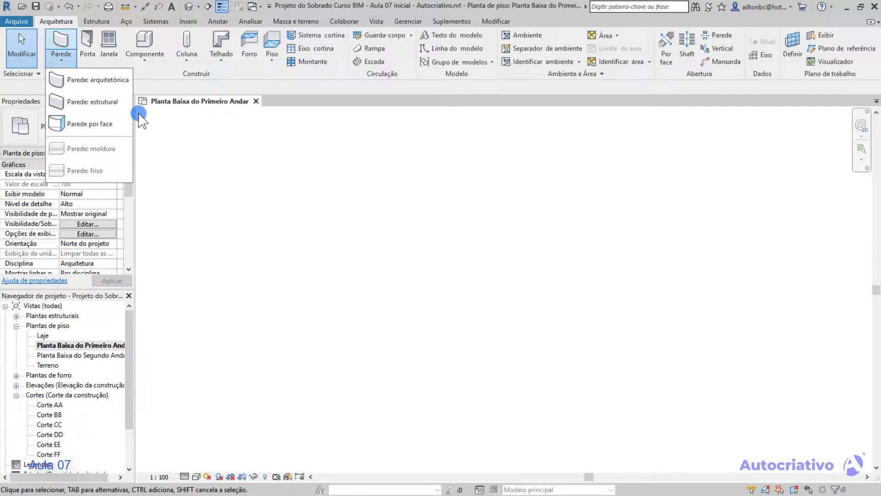
pyautogui.click(90, 80)
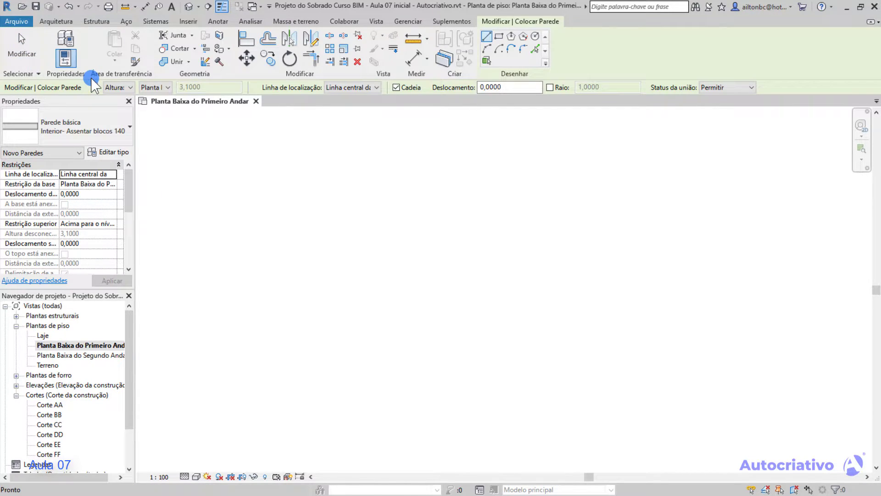
pyautogui.click(127, 127)
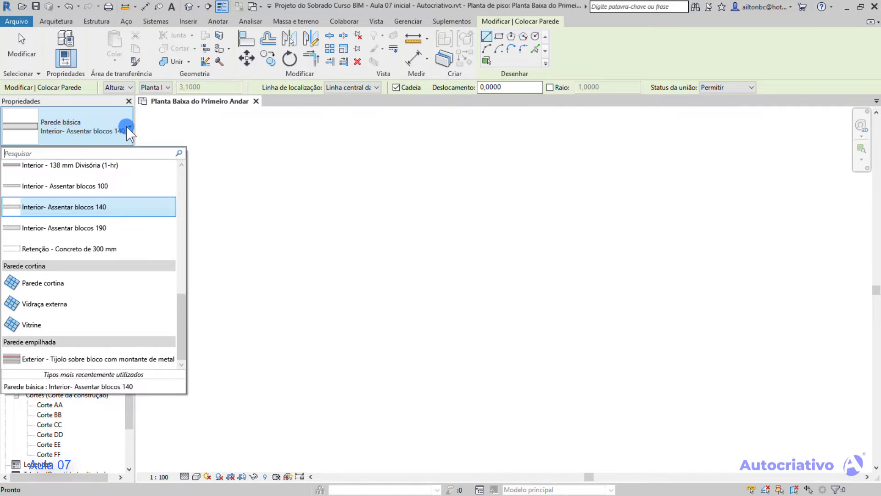
pyautogui.scroll(3, 112, 215)
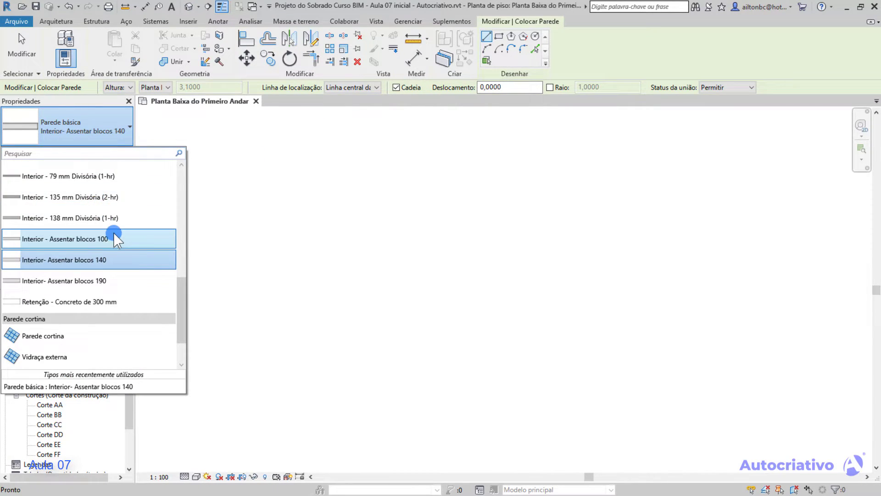
pyautogui.scroll(3, 108, 229)
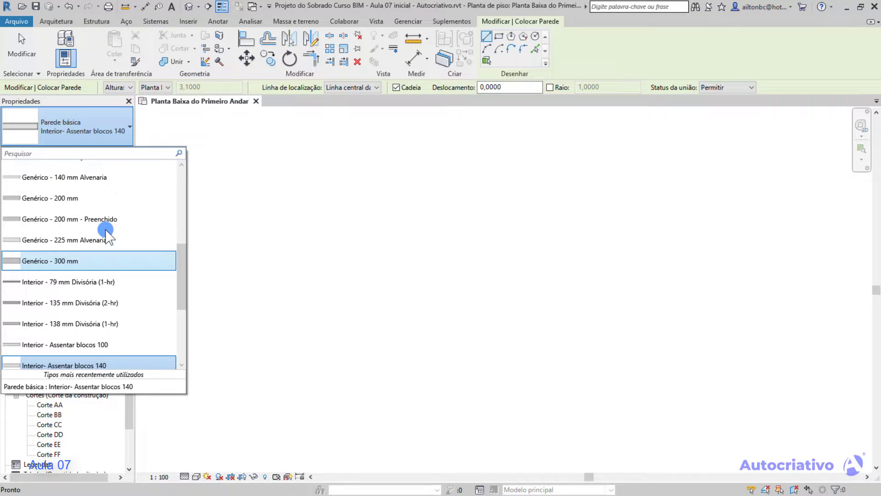
pyautogui.scroll(6, 106, 229)
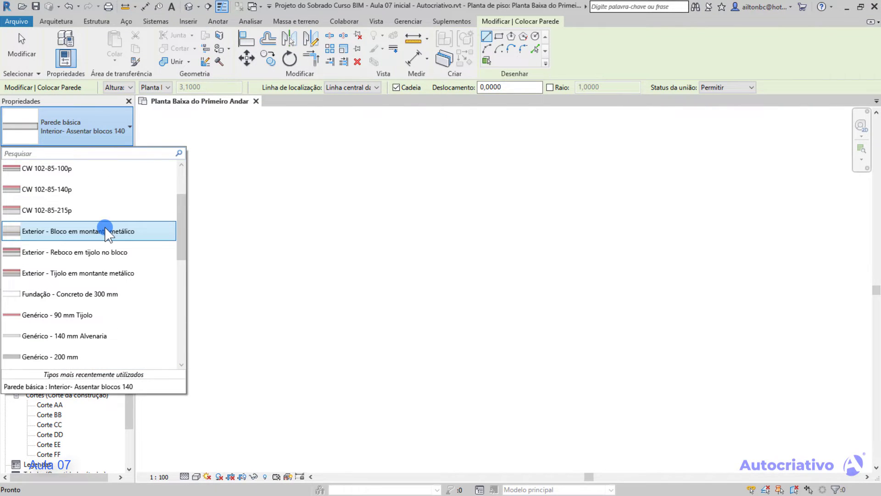
pyautogui.scroll(-5, 104, 225)
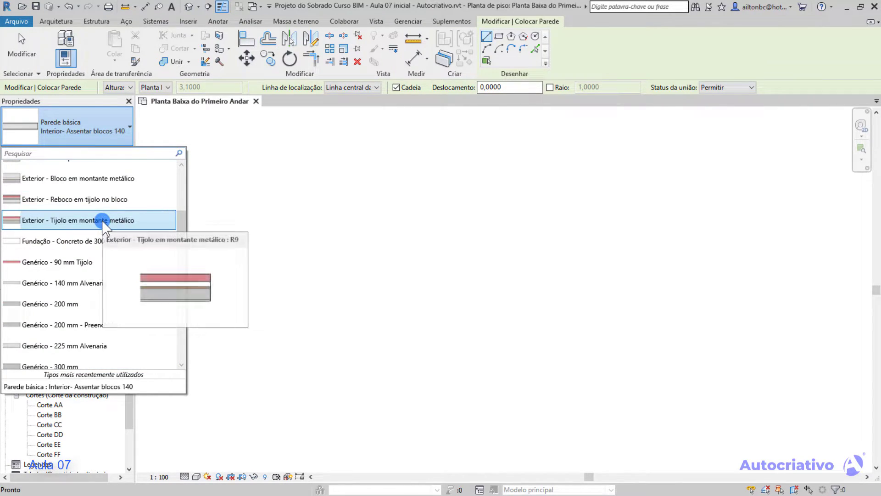
pyautogui.scroll(-2, 94, 219)
pyautogui.scroll(-3, 89, 212)
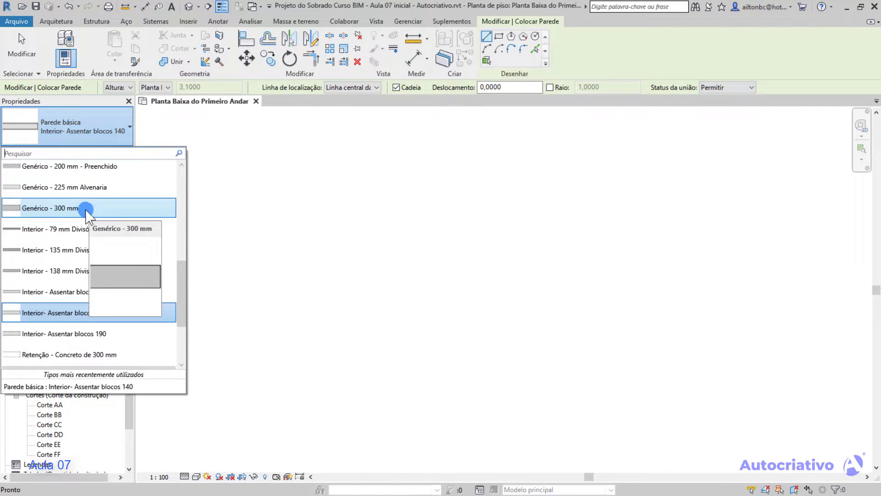
pyautogui.scroll(-2, 80, 208)
pyautogui.scroll(4, 81, 208)
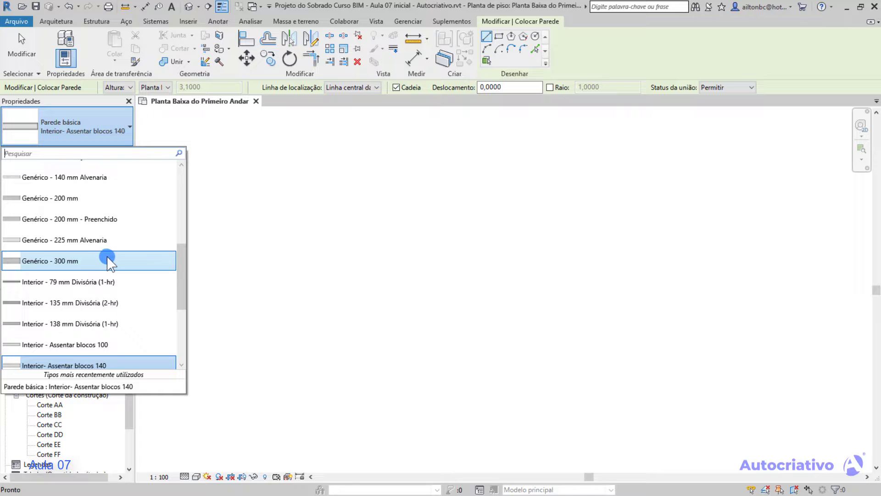
pyautogui.scroll(2, 104, 257)
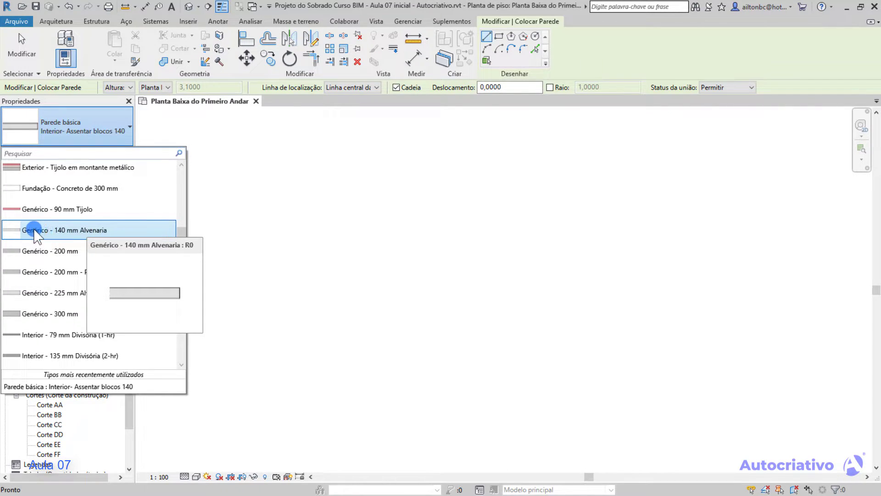
pyautogui.click(92, 231)
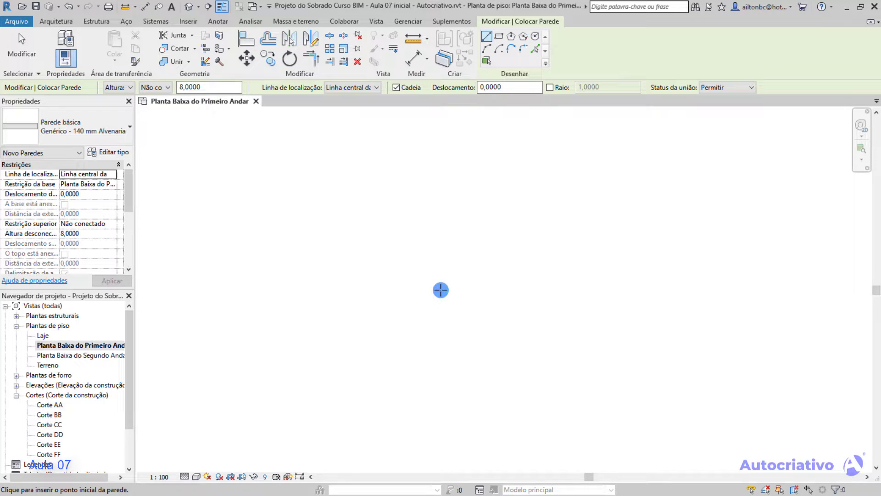
# Set the new wall to be defined by Altura with its top constraint as Não conectado.
pyautogui.scroll(-4, 359, 289)
pyautogui.moveTo(222, 286); pyautogui.dragTo(535, 301, button='middle')
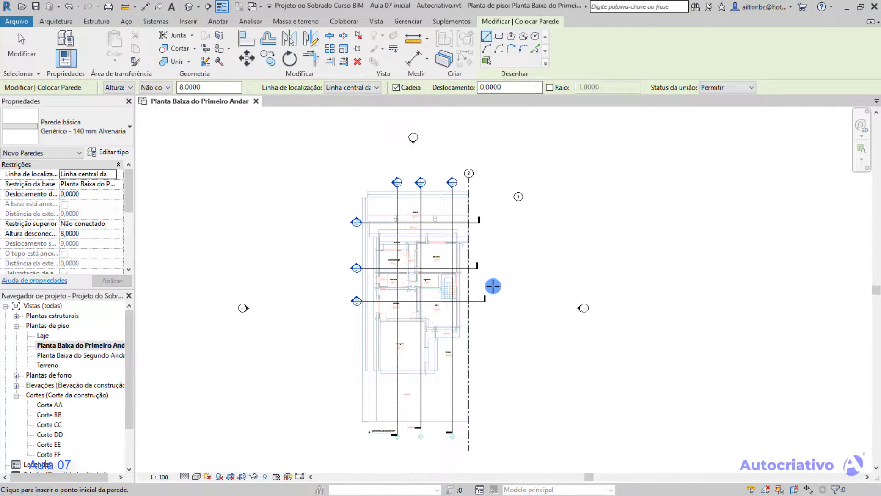
pyautogui.scroll(2, 492, 286)
pyautogui.click(80, 345)
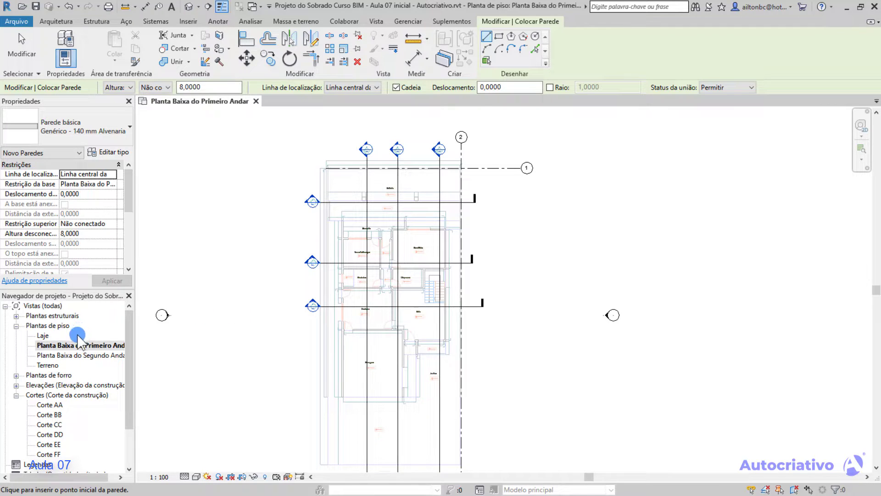
pyautogui.click(65, 345)
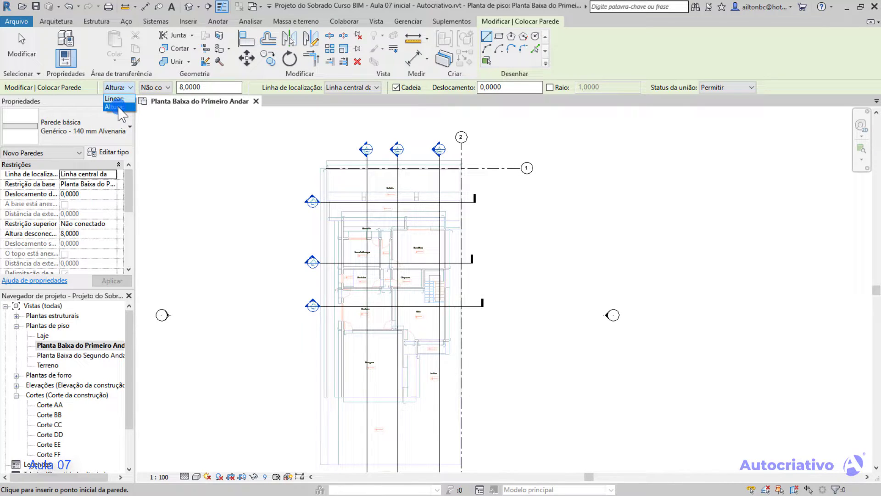
pyautogui.click(118, 107)
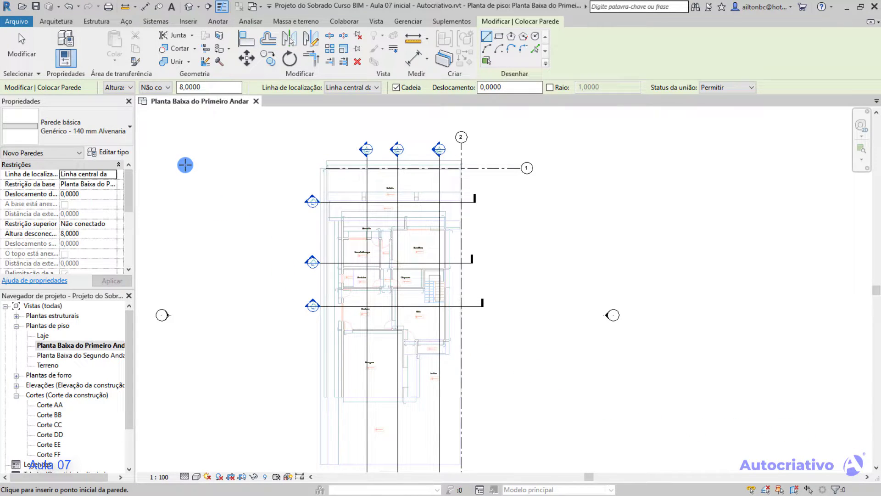
pyautogui.click(168, 87)
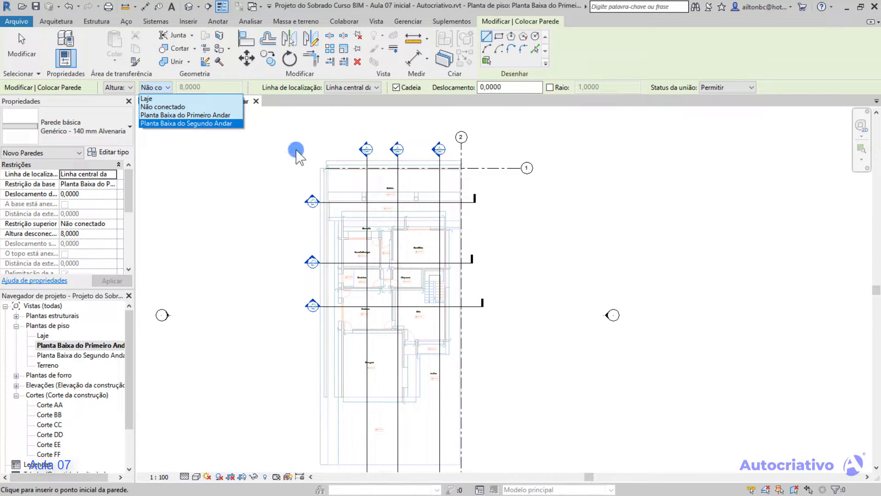
pyautogui.click(175, 106)
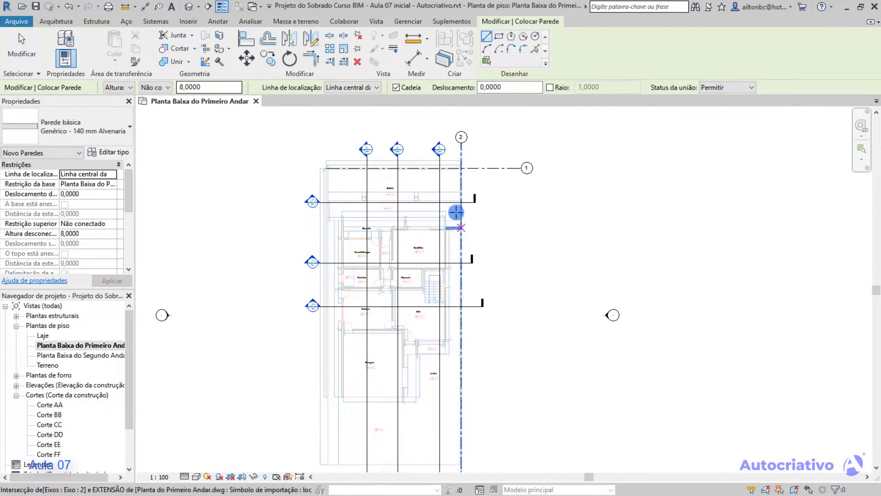
# Set the unconnected height for the new wall to 2,5 m.
pyautogui.moveTo(207, 87); pyautogui.dragTo(175, 87)
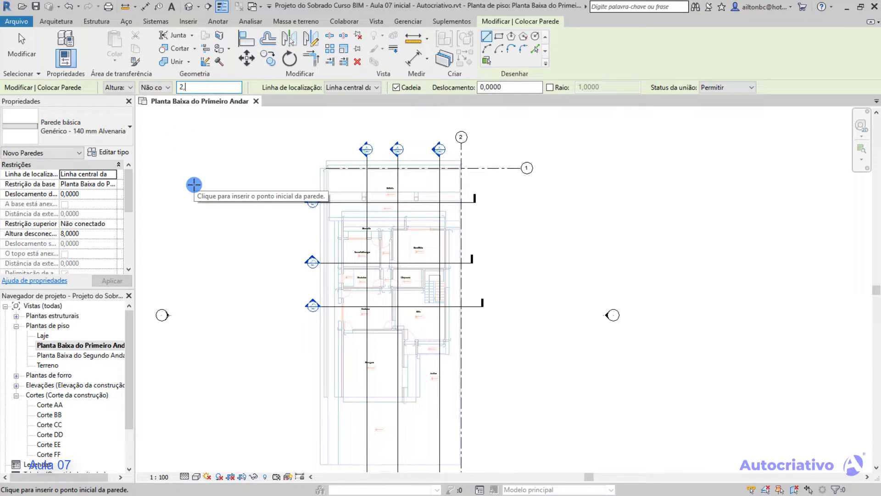
pyautogui.write('2,5')
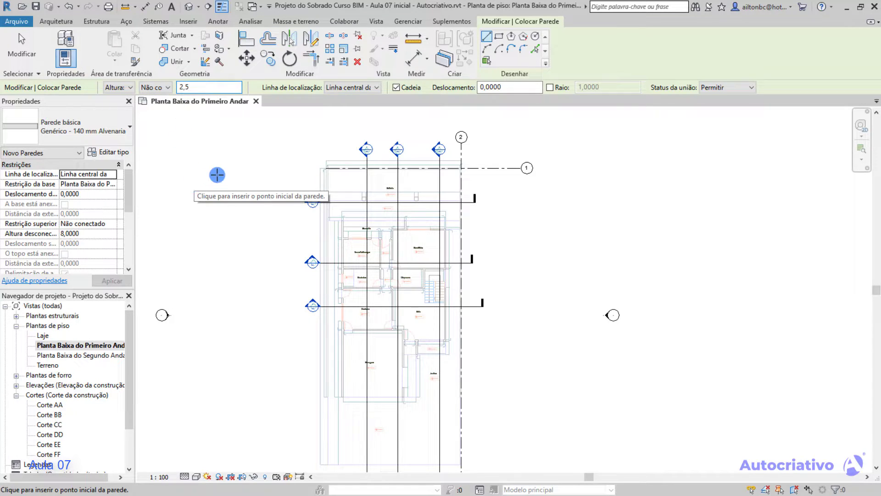
pyautogui.press('Return')
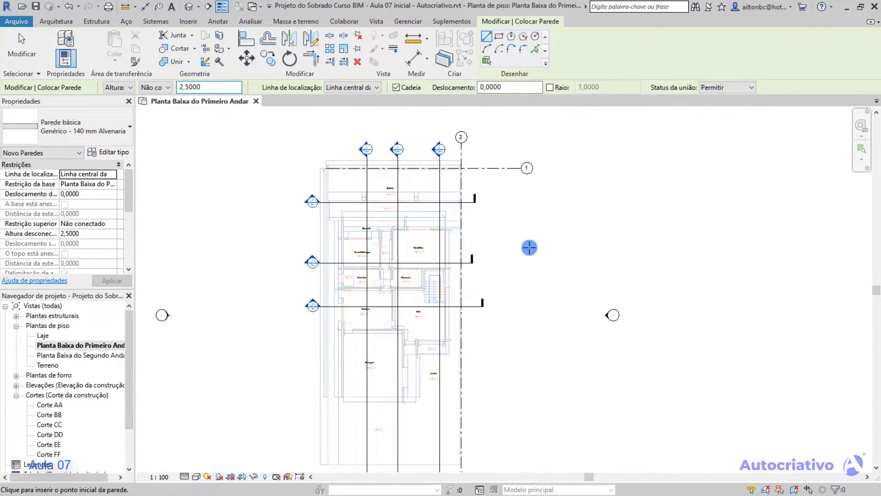
# Draw two joined walls at Escritório's upper right corner, about 1.62 m from the window opening and about 0.84 m downward.
pyautogui.moveTo(513, 353); pyautogui.dragTo(546, 338, button='middle')
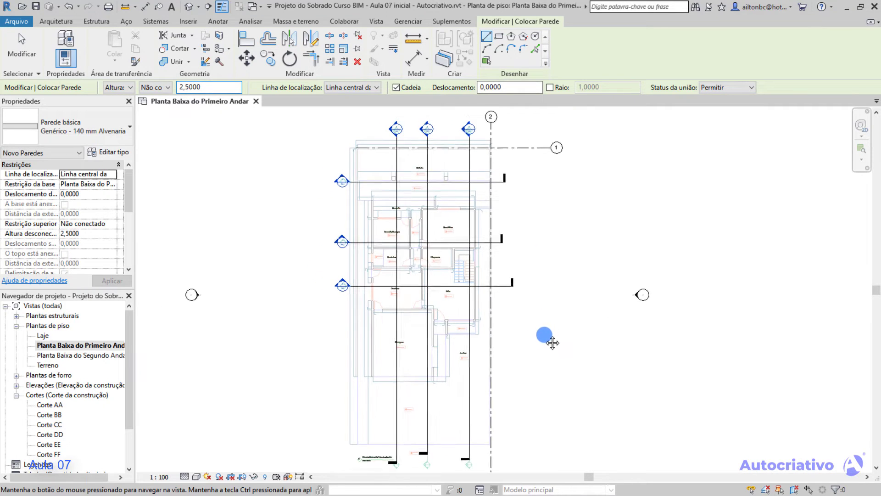
pyautogui.scroll(3, 443, 276)
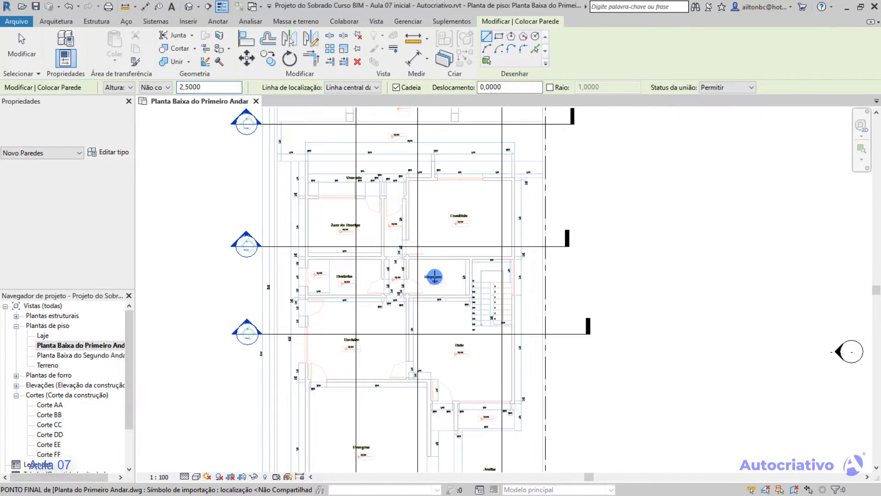
pyautogui.scroll(2, 459, 289)
pyautogui.moveTo(463, 294); pyautogui.dragTo(418, 278, button='middle')
pyautogui.scroll(5, 481, 284)
pyautogui.moveTo(497, 235); pyautogui.dragTo(440, 253, button='middle')
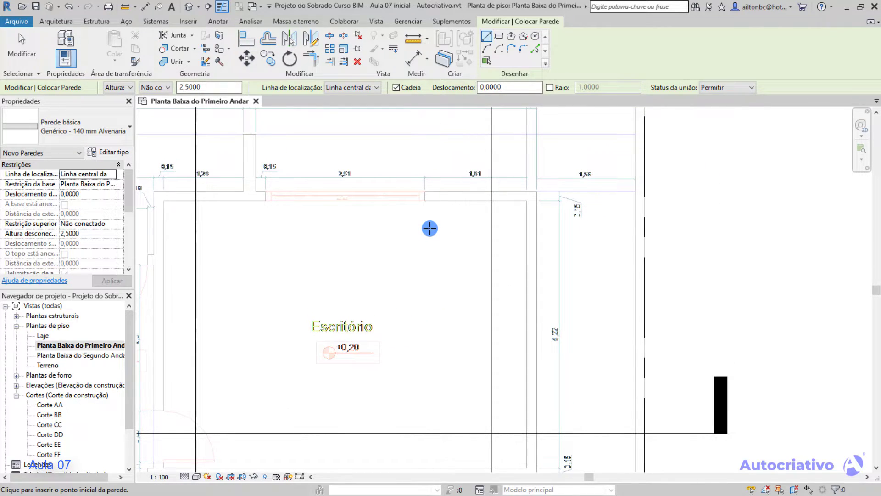
pyautogui.scroll(2, 429, 228)
pyautogui.scroll(1, 431, 190)
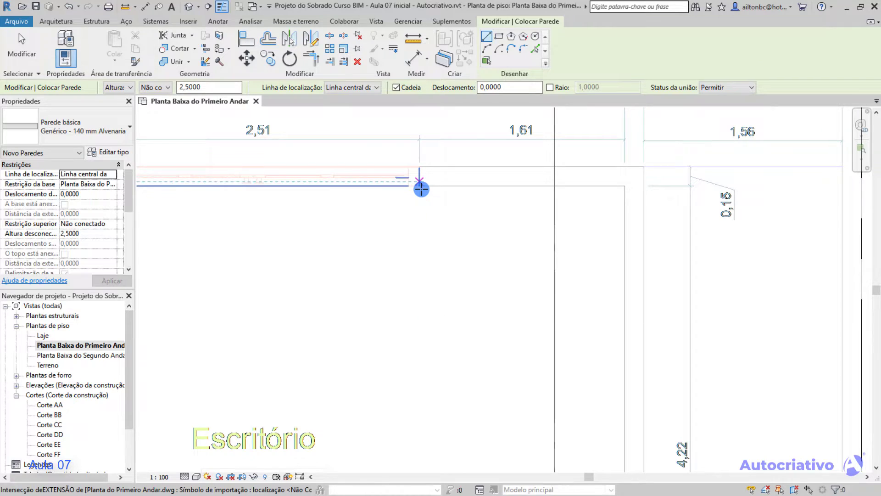
pyautogui.click(421, 189)
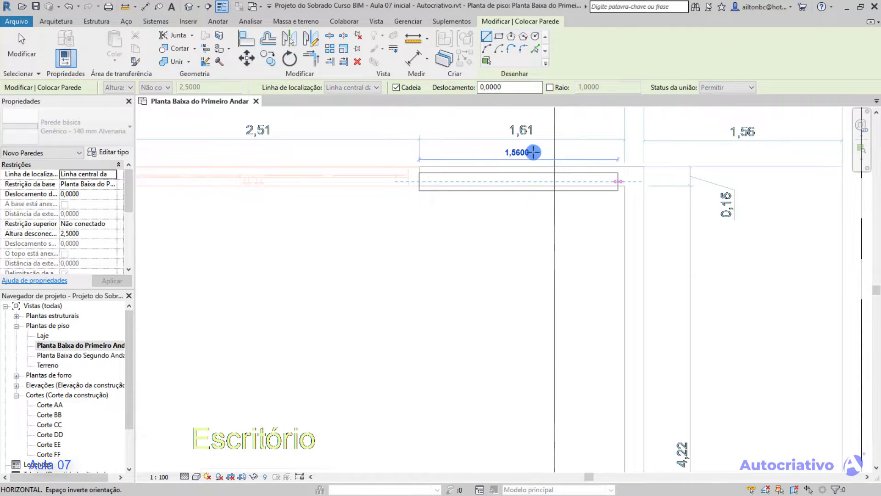
pyautogui.click(625, 186)
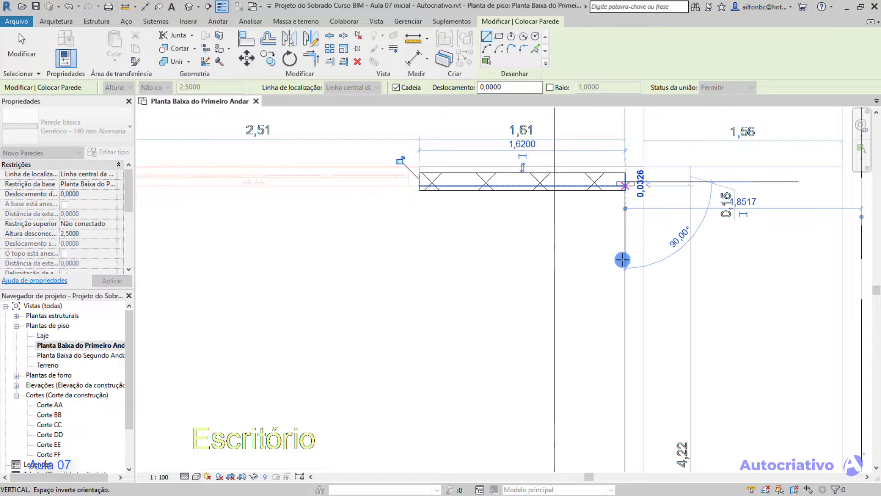
pyautogui.click(626, 289)
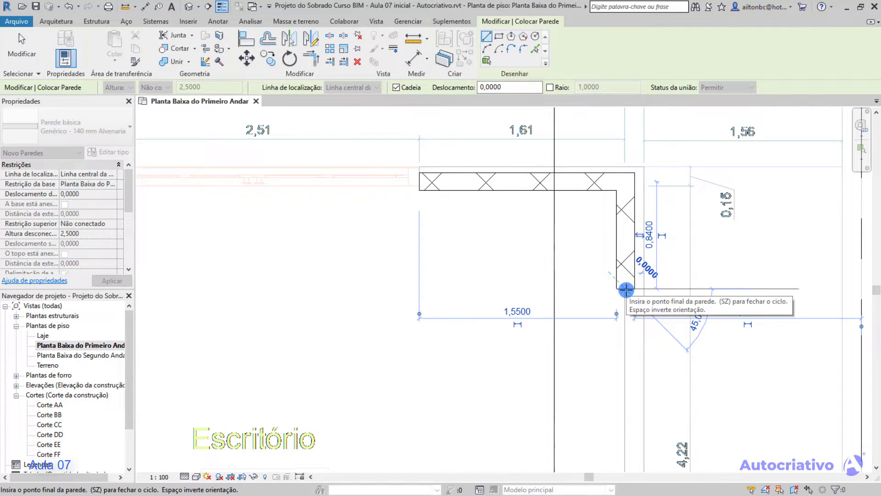
pyautogui.press('Escape')
pyautogui.press('Escape')
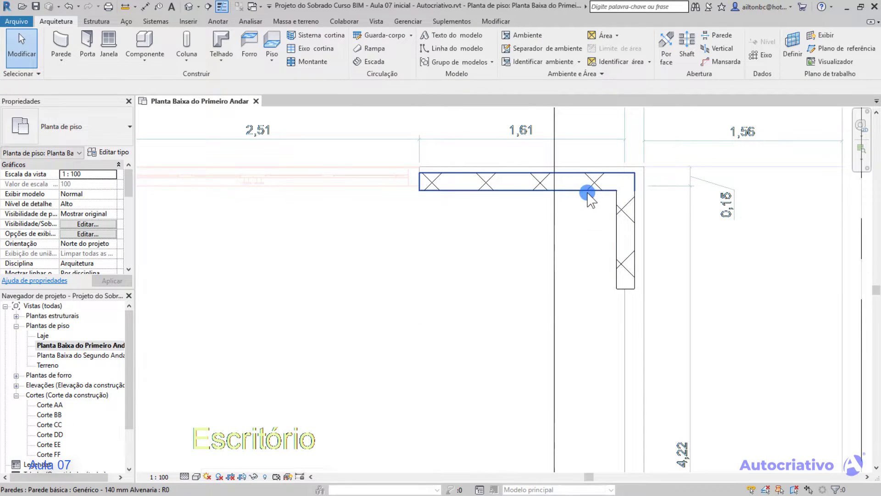
# Open the section view Corte AA from its section marker above the floor plan.
pyautogui.scroll(-4, 546, 188)
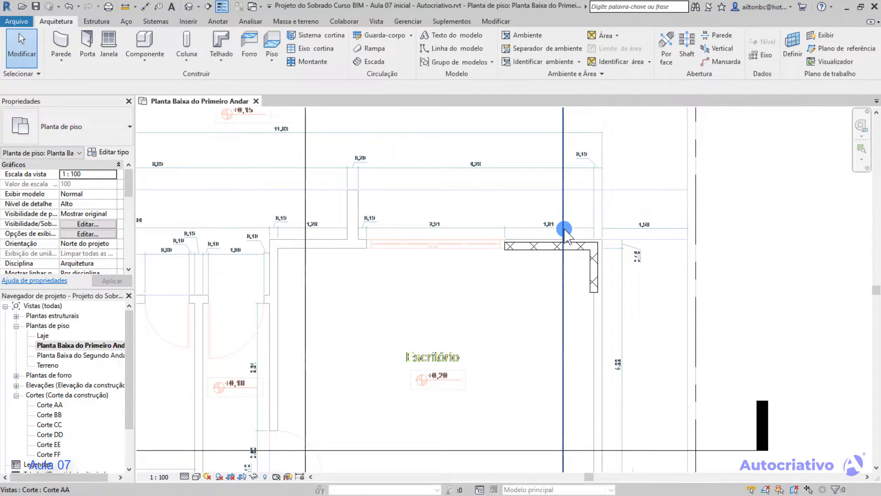
pyautogui.scroll(-2, 565, 202)
pyautogui.moveTo(569, 235); pyautogui.dragTo(558, 385, button='middle')
pyautogui.moveTo(562, 214); pyautogui.dragTo(559, 316, button='middle')
pyautogui.scroll(1, 532, 217)
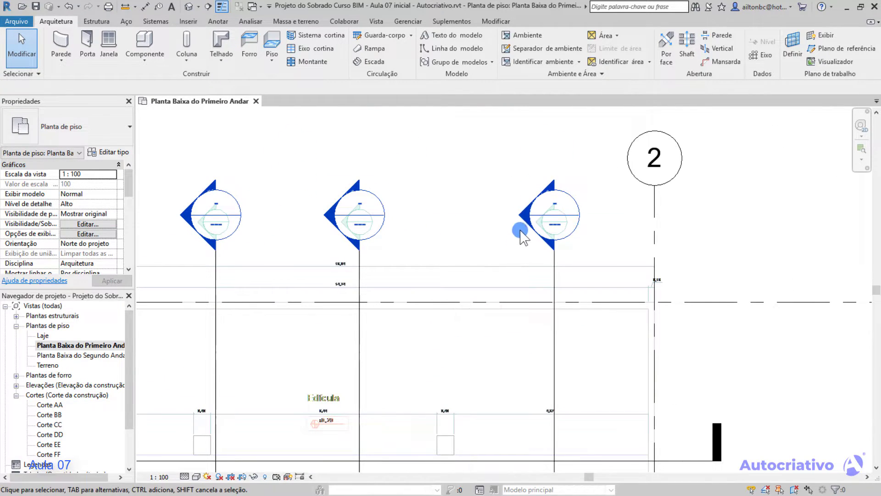
pyautogui.doubleClick(522, 215)
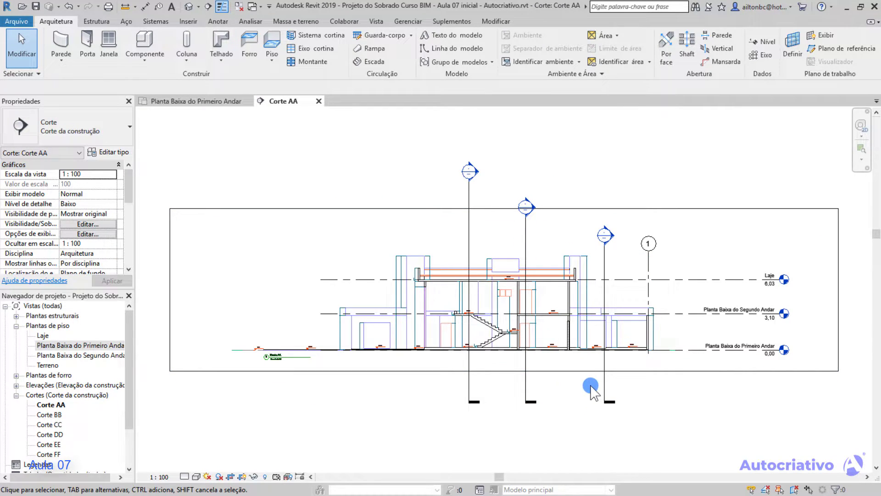
# Examine the drawn wall's height in section Corte AA against the imported drawing and the floor above.
pyautogui.scroll(1, 582, 381)
pyautogui.scroll(1, 566, 353)
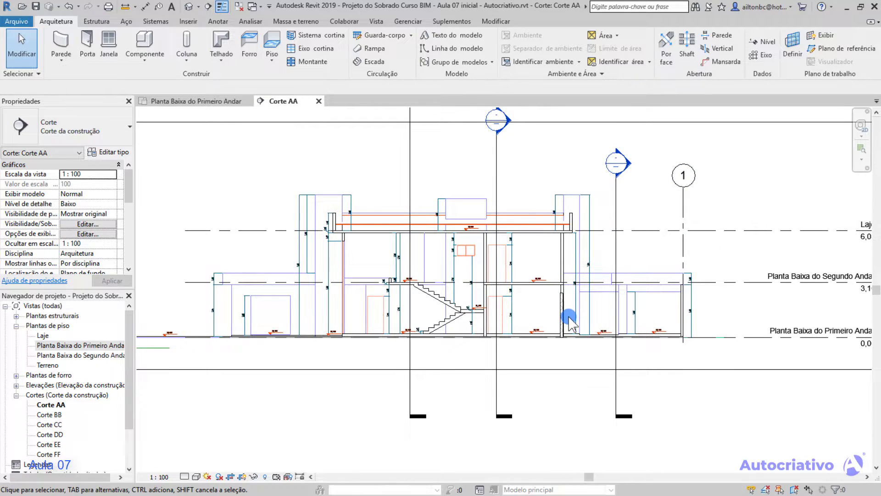
pyautogui.scroll(2, 561, 317)
pyautogui.scroll(2, 560, 317)
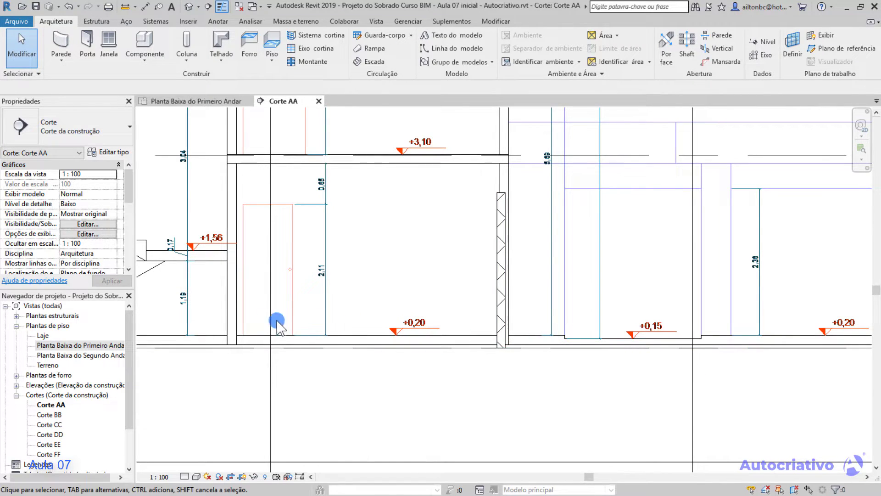
pyautogui.click(77, 345)
pyautogui.click(497, 255)
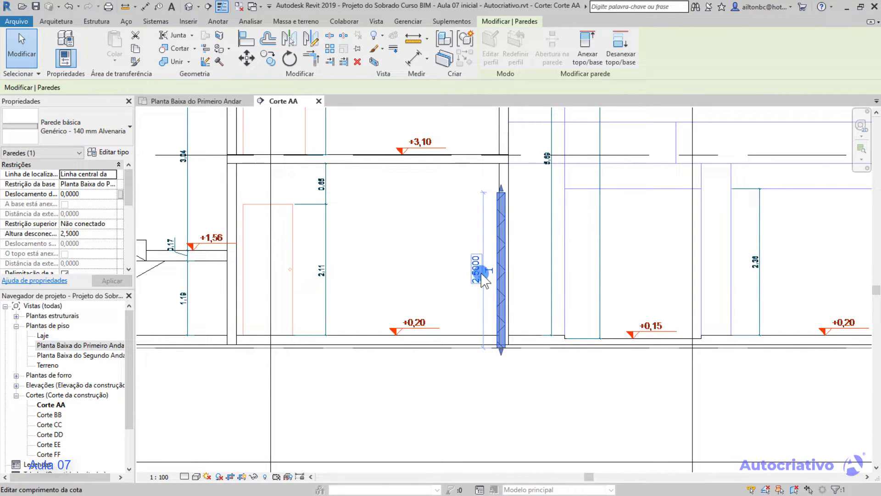
pyautogui.click(415, 202)
# Return to the Planta Baixa do Primeiro Andar floor plan and delete both walls drawn at Escritório's corner.
pyautogui.click(94, 345)
pyautogui.doubleClick(93, 345)
pyautogui.scroll(-3, 409, 330)
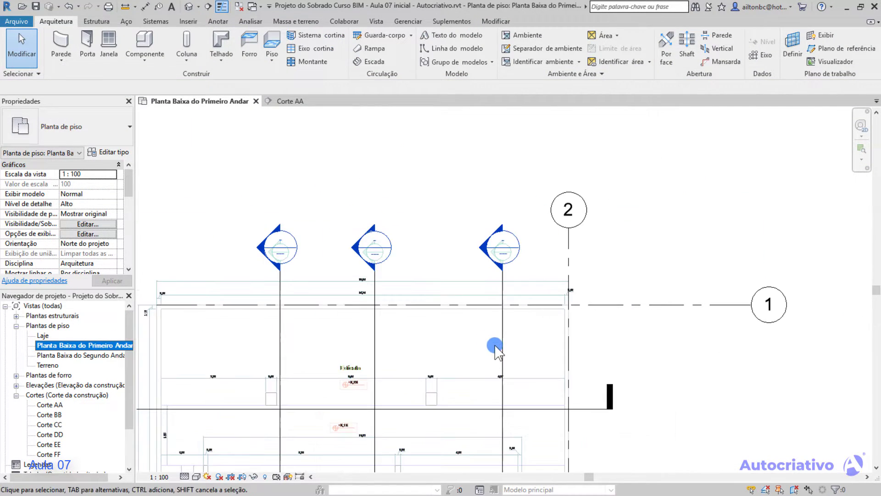
pyautogui.moveTo(529, 313); pyautogui.dragTo(526, 192, button='middle')
pyautogui.scroll(8, 478, 285)
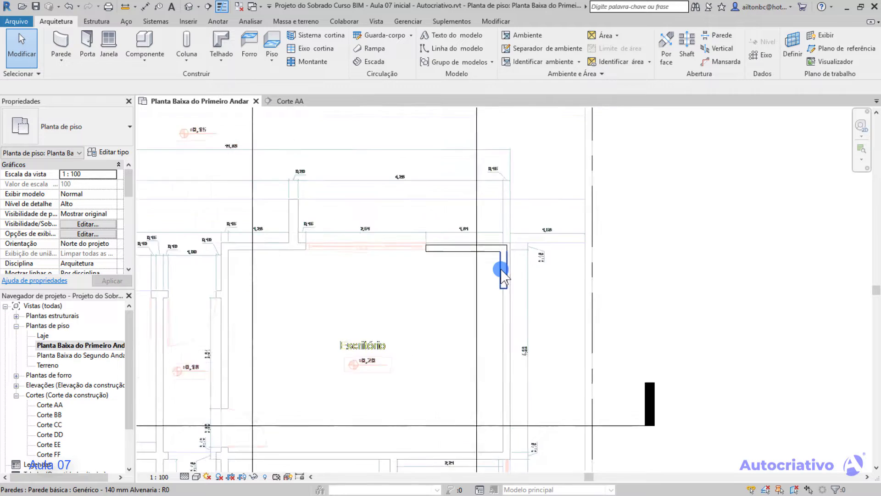
pyautogui.click(498, 248)
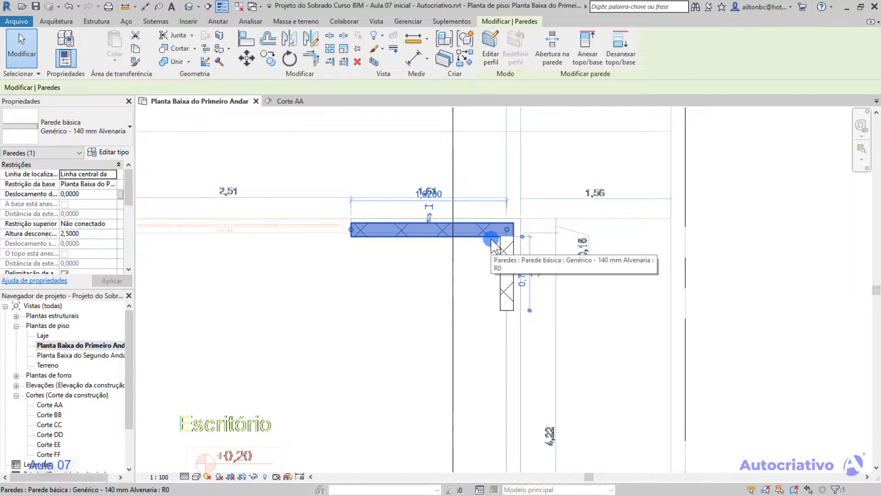
pyautogui.press('Delete')
pyautogui.click(499, 248)
pyautogui.press('Delete')
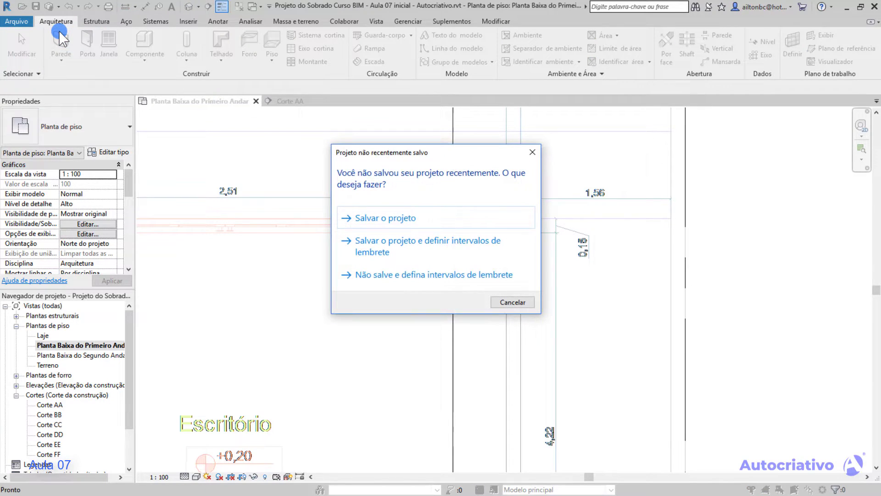
# Dismiss the save reminder and start a new wall with its top constrained to Planta Baixa do Segundo Andar.
pyautogui.click(533, 152)
pyautogui.press('w')
pyautogui.press('a')
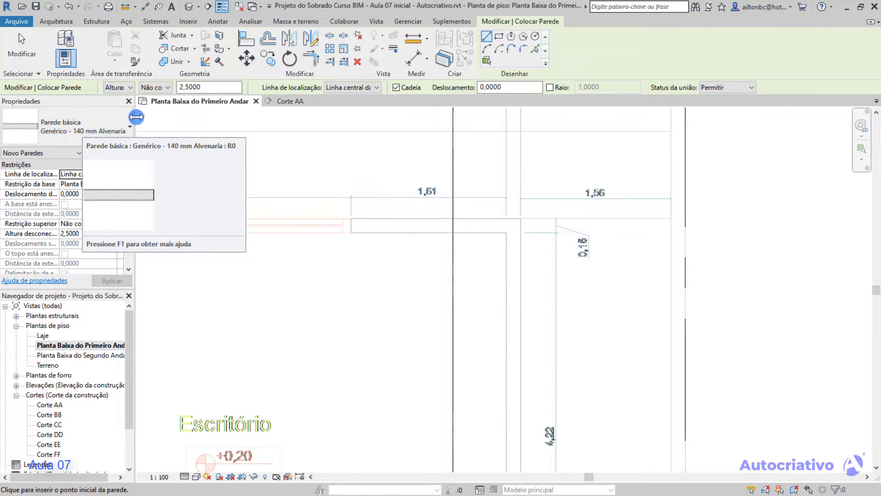
pyautogui.click(168, 87)
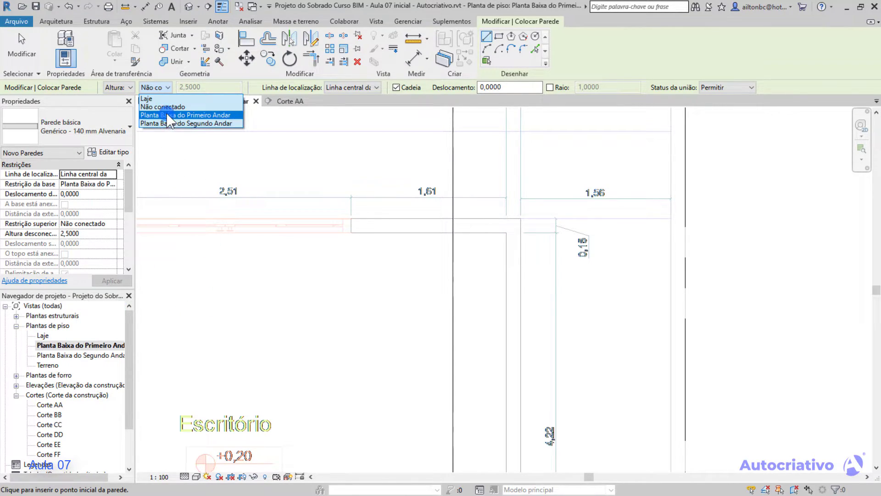
pyautogui.click(203, 124)
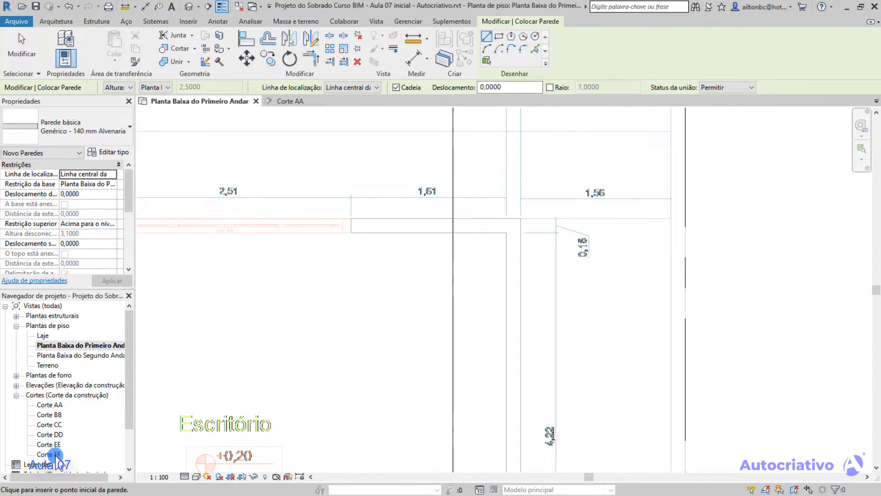
pyautogui.click(167, 87)
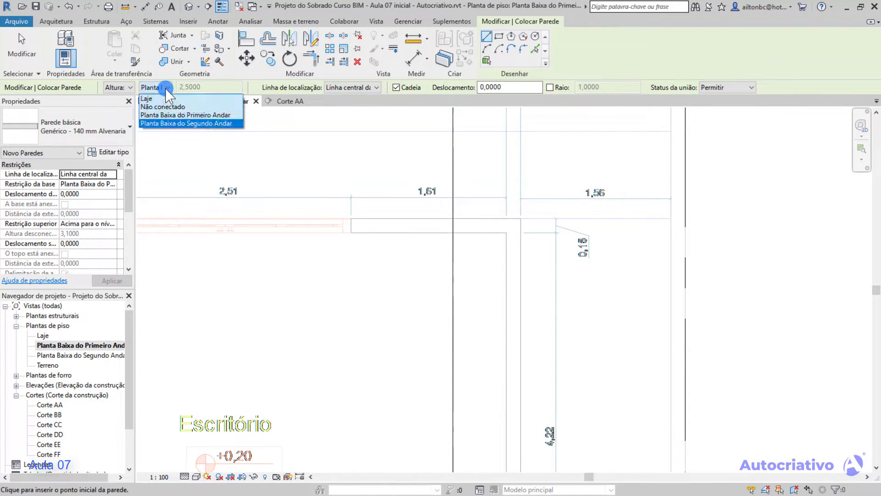
pyautogui.click(183, 123)
pyautogui.click(197, 86)
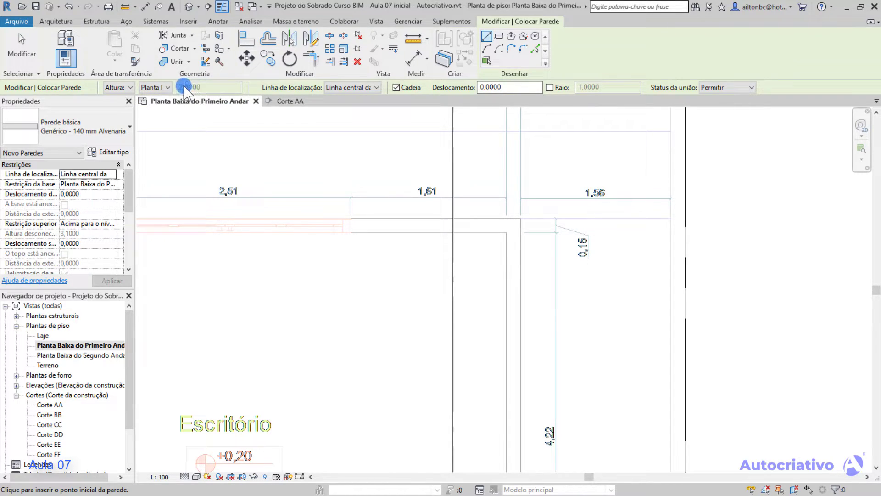
# Draw joined walls from Escritório's window opening to its upper right corner and about 1.40 m downward along the imported wall.
pyautogui.click(351, 221)
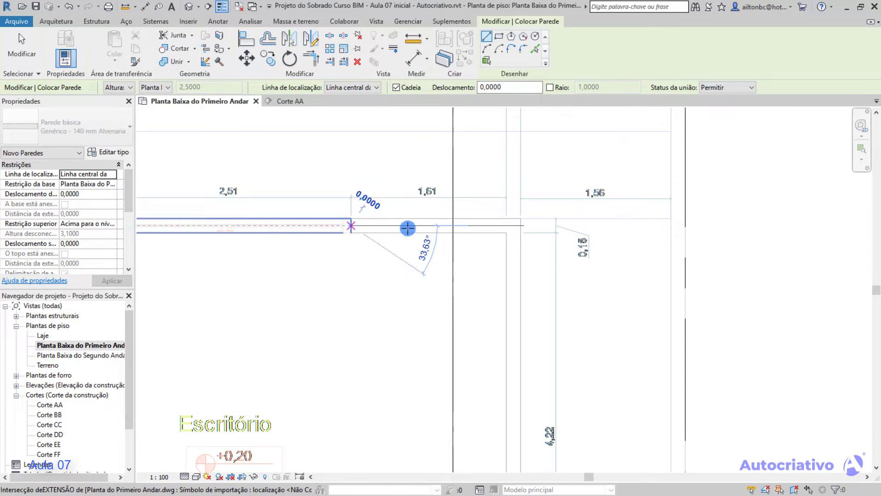
pyautogui.click(513, 229)
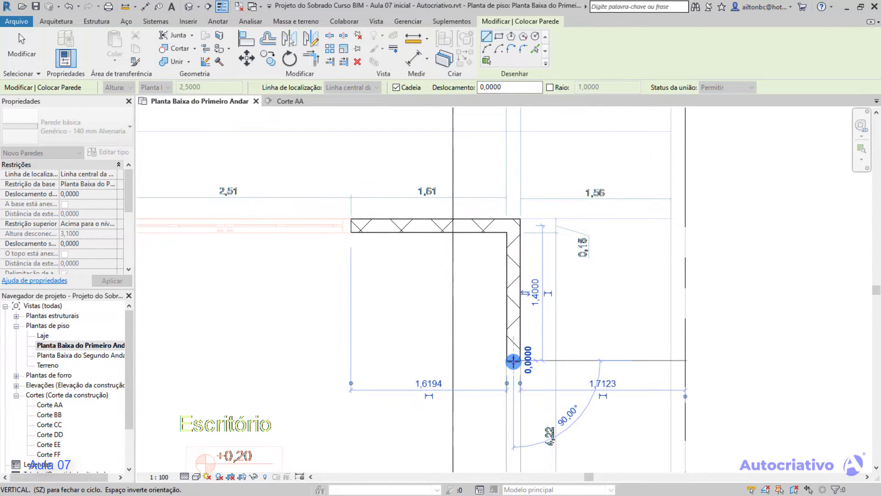
pyautogui.click(514, 361)
pyautogui.press('Escape')
pyautogui.press('Escape')
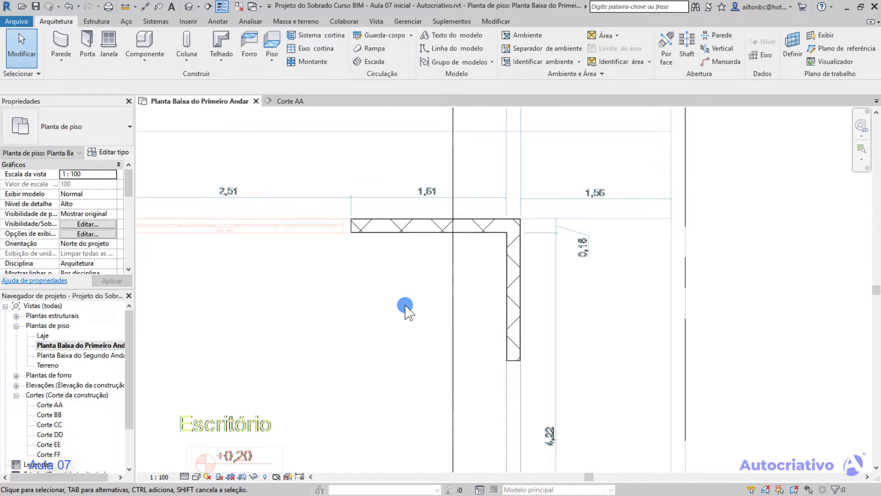
# Return to section Corte AA and examine the new wall's top and base in relation to the floor lines.
pyautogui.scroll(-6, 404, 308)
pyautogui.moveTo(445, 221); pyautogui.dragTo(437, 295, button='middle')
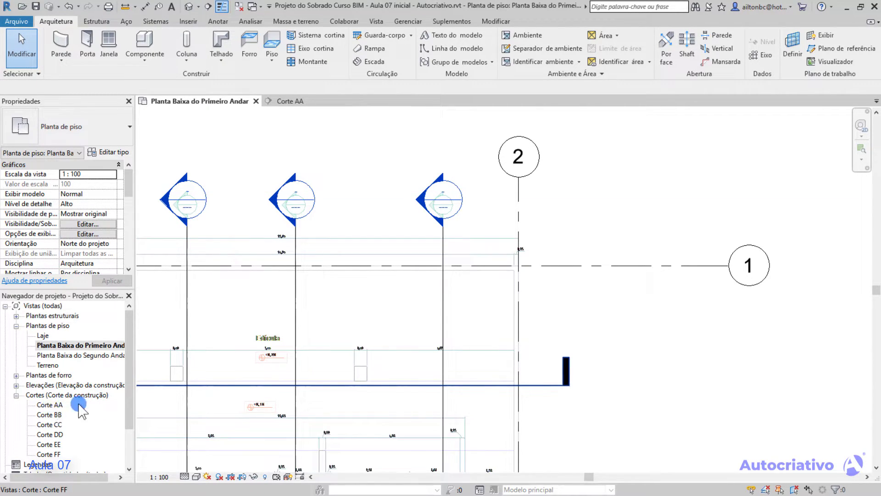
pyautogui.click(294, 102)
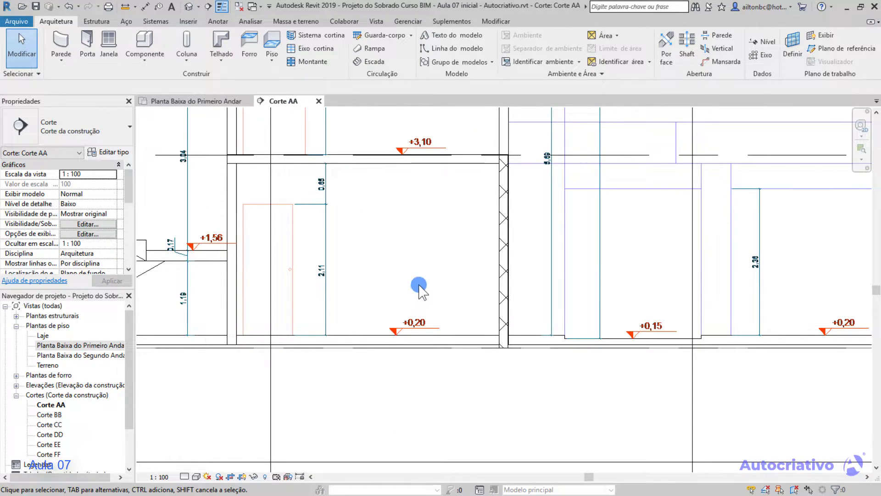
pyautogui.moveTo(454, 242); pyautogui.dragTo(390, 257, button='middle')
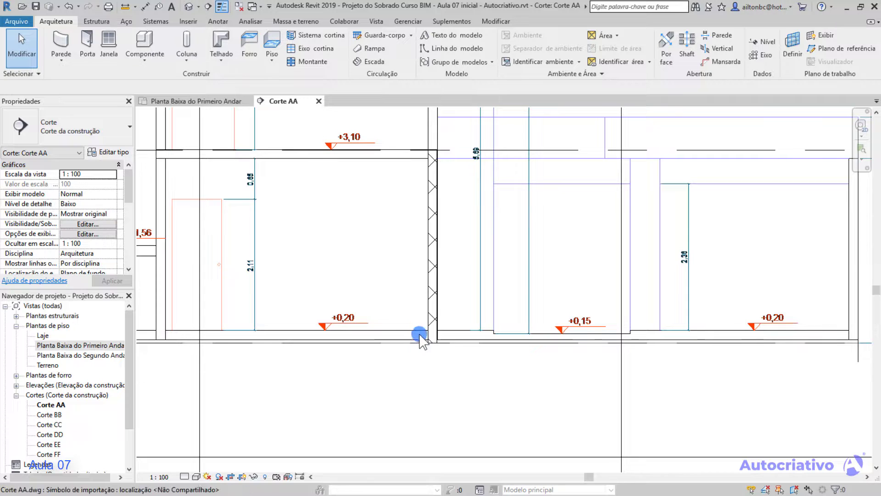
pyautogui.scroll(5, 419, 337)
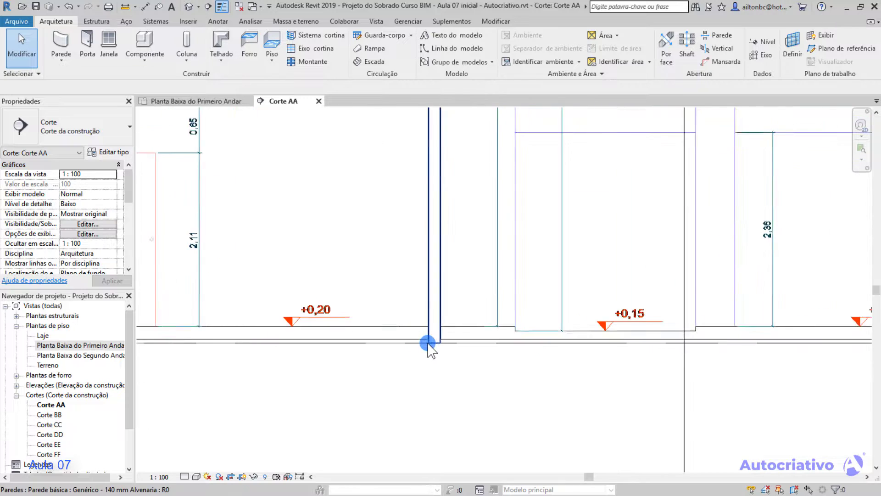
# Select the wall in section and compare its base with the Planta Baixa do Primeiro Andar level.
pyautogui.click(430, 319)
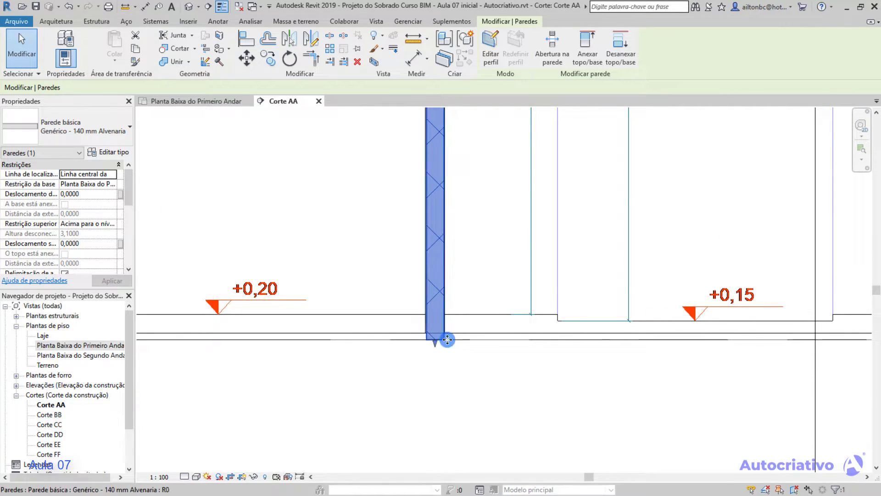
pyautogui.scroll(-2, 459, 342)
pyautogui.scroll(-2, 501, 351)
pyautogui.moveTo(562, 356); pyautogui.dragTo(278, 341, button='middle')
pyautogui.moveTo(745, 312); pyautogui.dragTo(475, 325, button='middle')
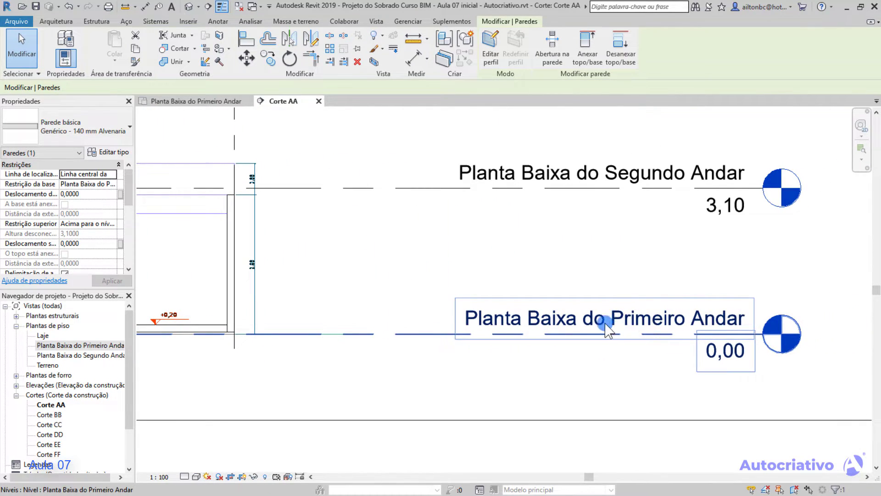
# Examine in section Corte AA how the selected wall's top meets the Planta Baixa do Segundo Andar level and the slab.
pyautogui.scroll(-1, 606, 323)
pyautogui.moveTo(301, 272); pyautogui.dragTo(566, 337, button='middle')
pyautogui.moveTo(751, 256); pyautogui.dragTo(550, 258, button='middle')
pyautogui.scroll(1, 403, 279)
pyautogui.moveTo(444, 278); pyautogui.dragTo(717, 279, button='middle')
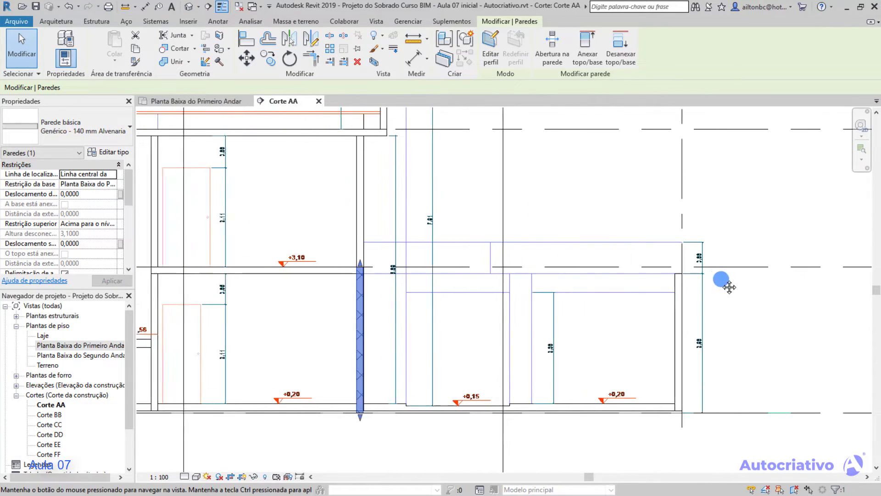
pyautogui.scroll(1, 402, 280)
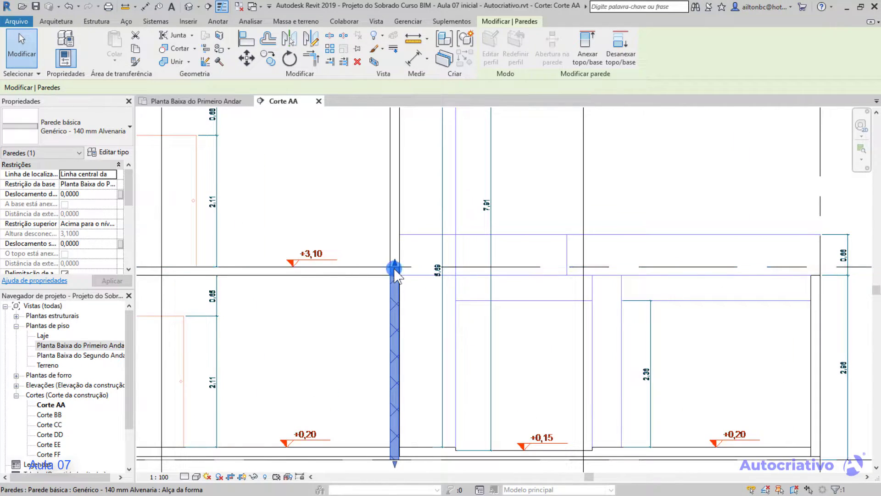
pyautogui.scroll(2, 394, 269)
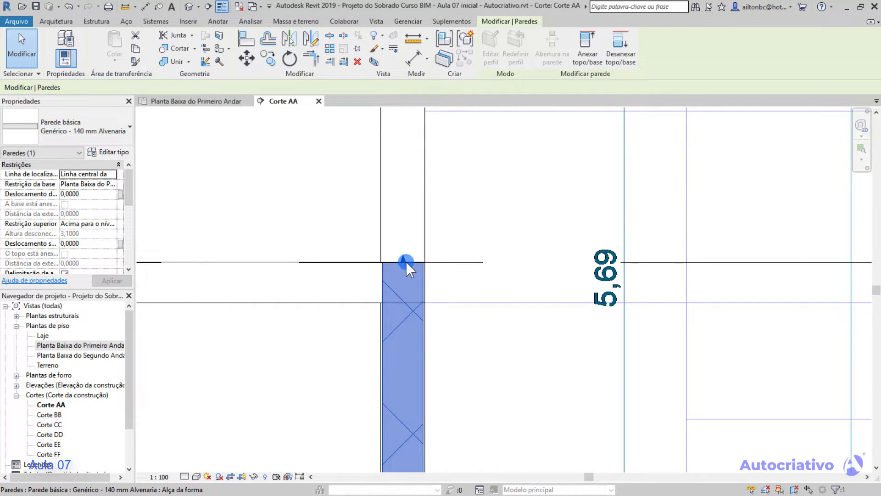
pyautogui.scroll(-1, 405, 260)
pyautogui.scroll(-3, 406, 261)
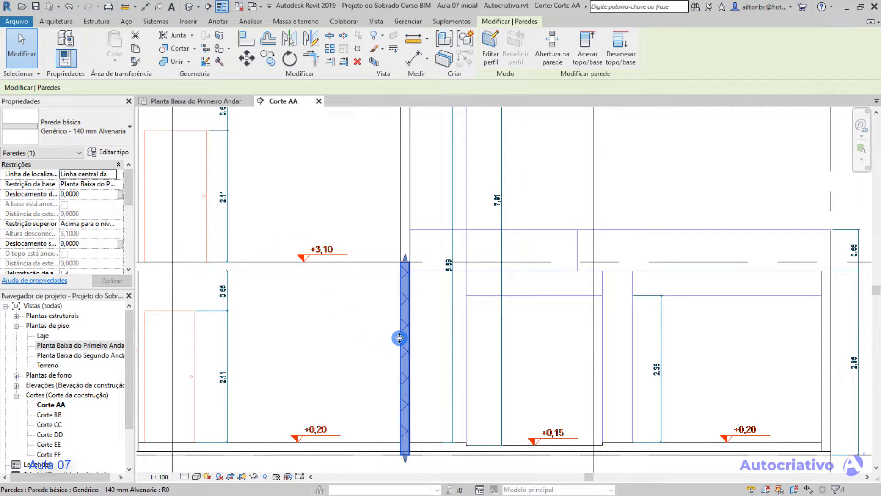
# Return to the Planta Baixa do Primeiro Andar view and delete the two joined walls at Escritório's upper right corner.
pyautogui.click(95, 345)
pyautogui.doubleClick(95, 345)
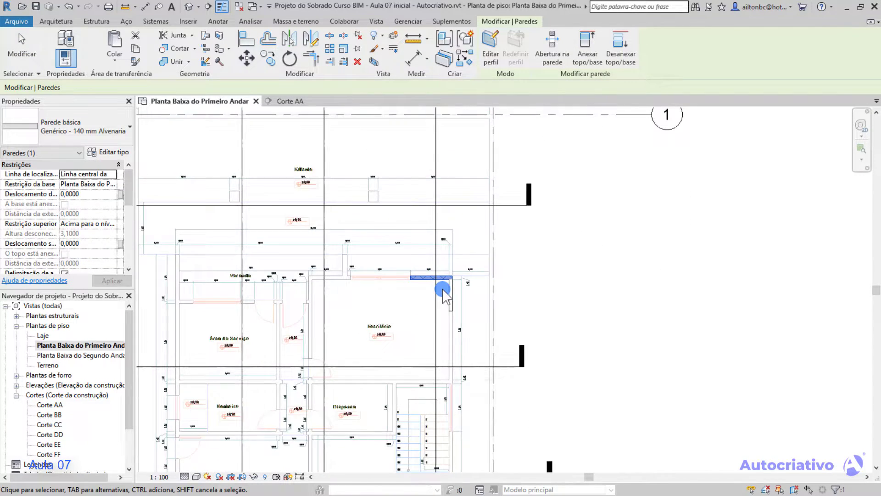
pyautogui.scroll(6, 445, 280)
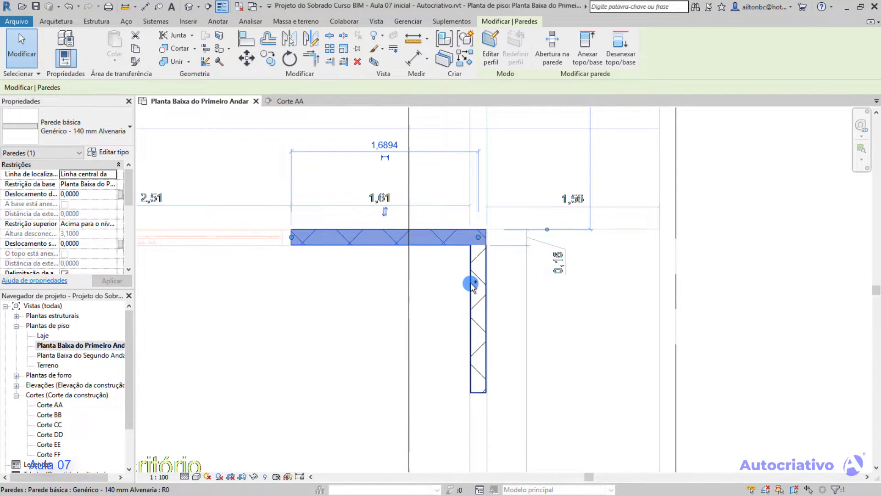
pyautogui.keyDown('ctrl'); pyautogui.click(469, 286); pyautogui.keyUp('ctrl')
pyautogui.click(448, 293)
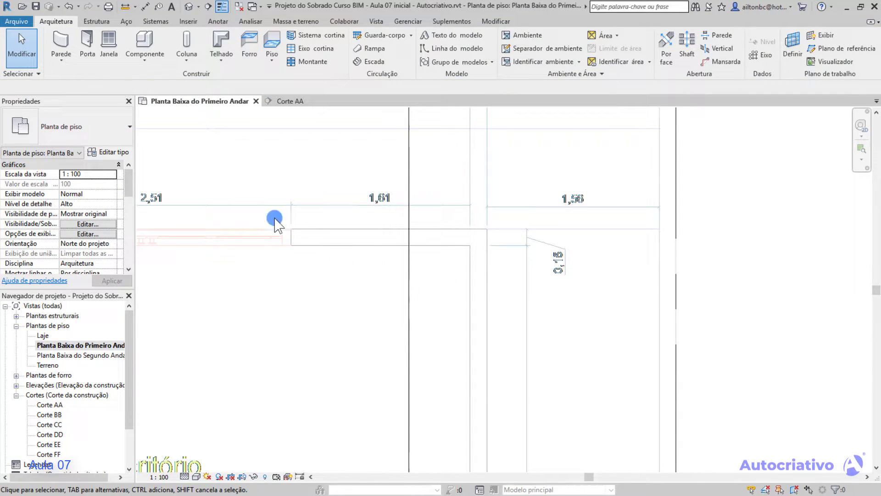
# Start a new wall with its height set to Não conectado and review the location line options.
pyautogui.click(60, 44)
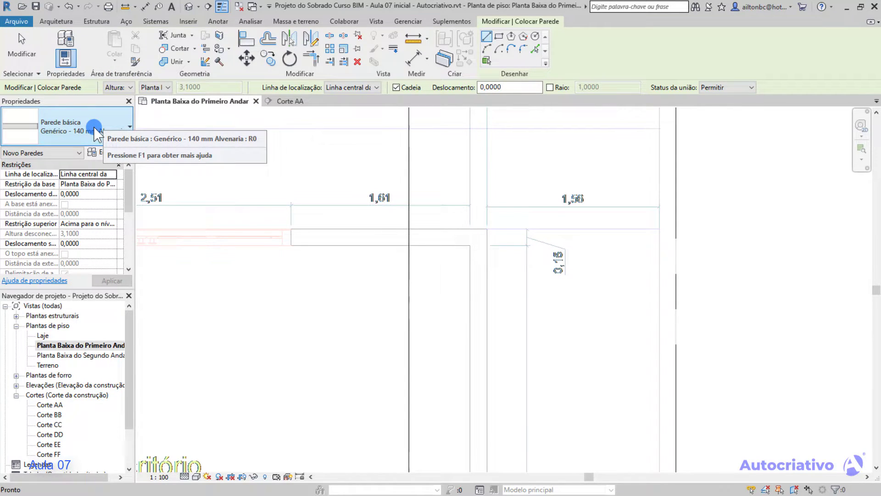
pyautogui.click(79, 345)
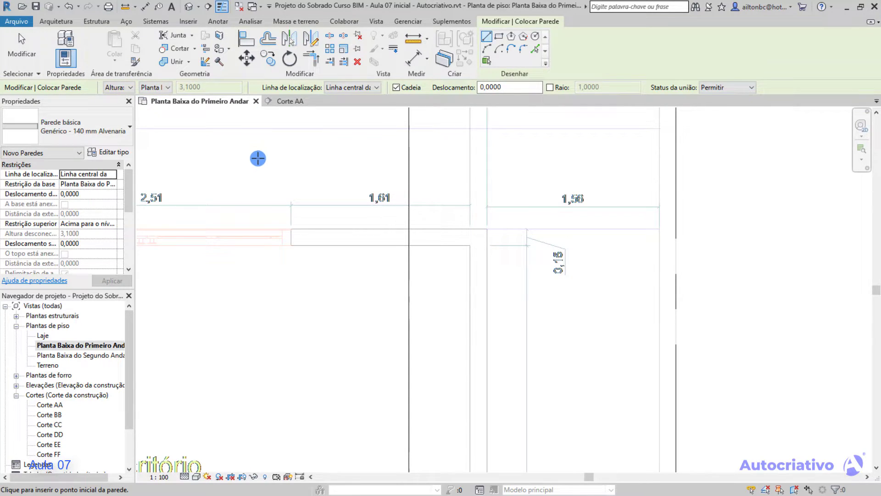
pyautogui.click(169, 87)
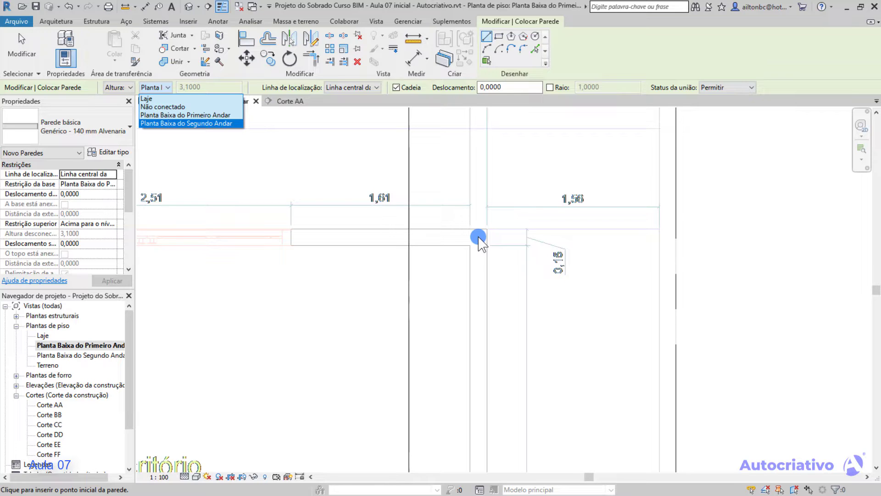
pyautogui.click(178, 106)
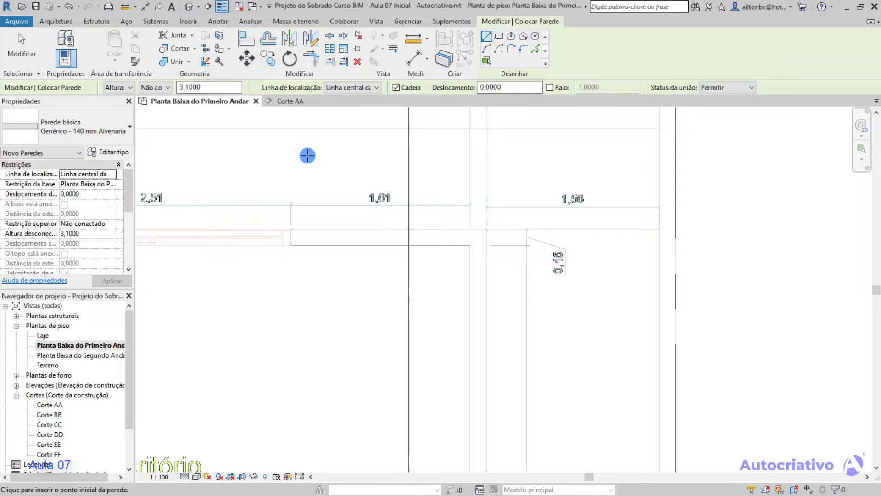
pyautogui.click(376, 87)
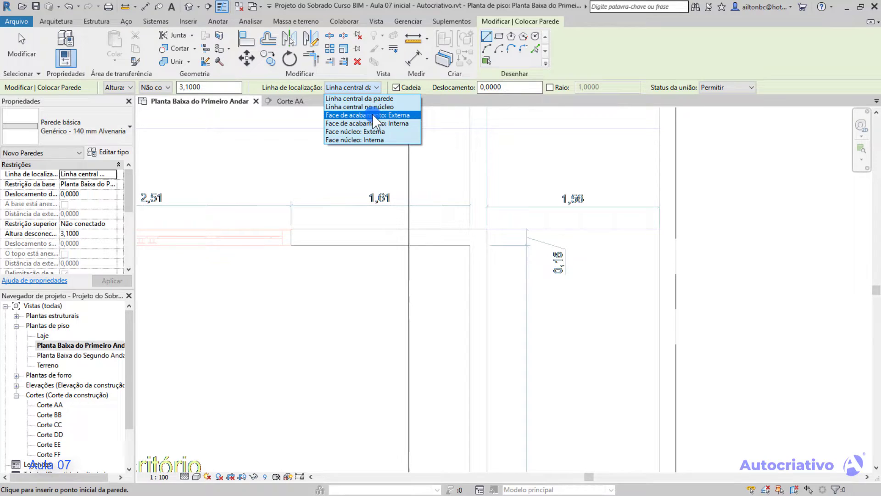
pyautogui.click(366, 156)
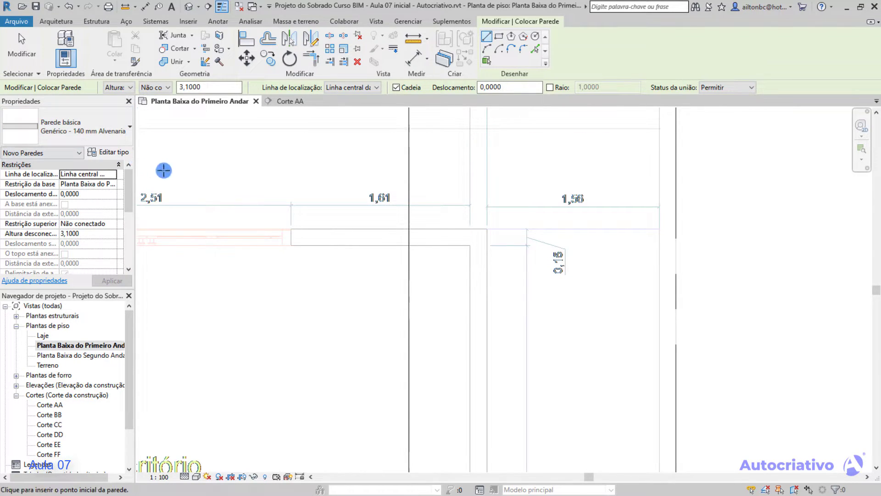
# Duplicate the Genérico - 140 mm Alvenaria wall type under the name Genérico - 140 mm Alvenaria 2 Usuário.
pyautogui.click(118, 152)
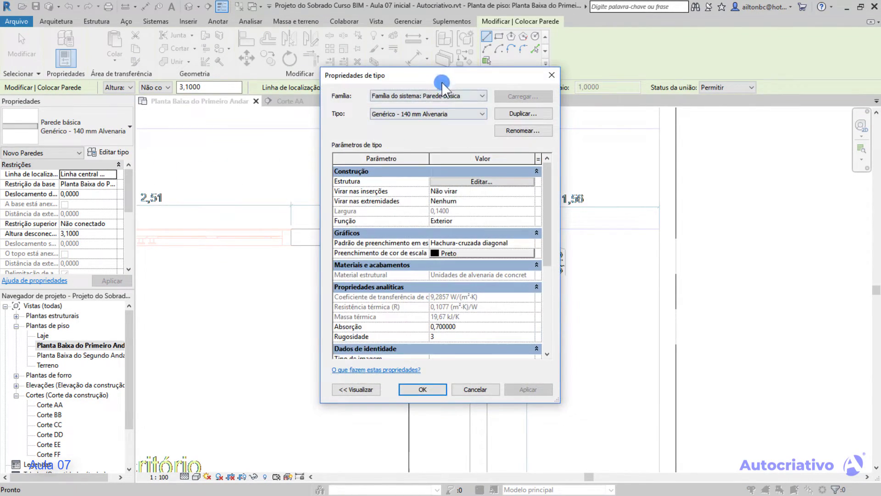
pyautogui.moveTo(439, 79); pyautogui.dragTo(438, 120)
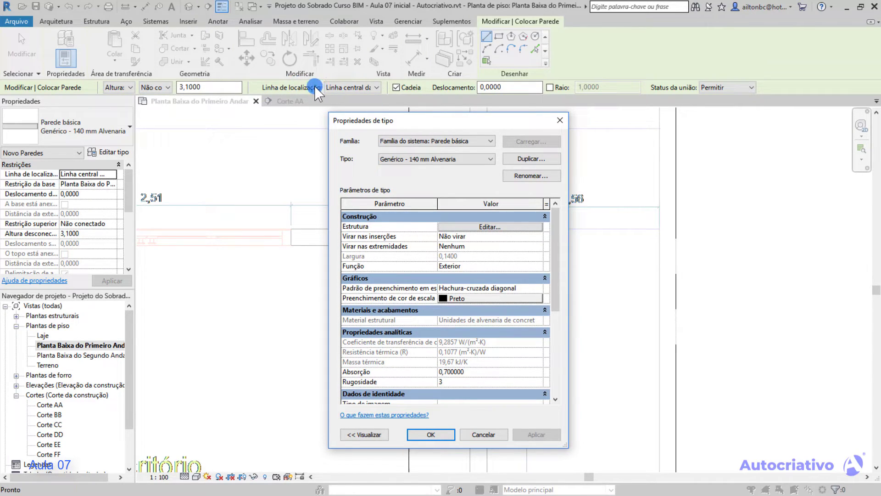
pyautogui.moveTo(442, 121); pyautogui.dragTo(453, 122)
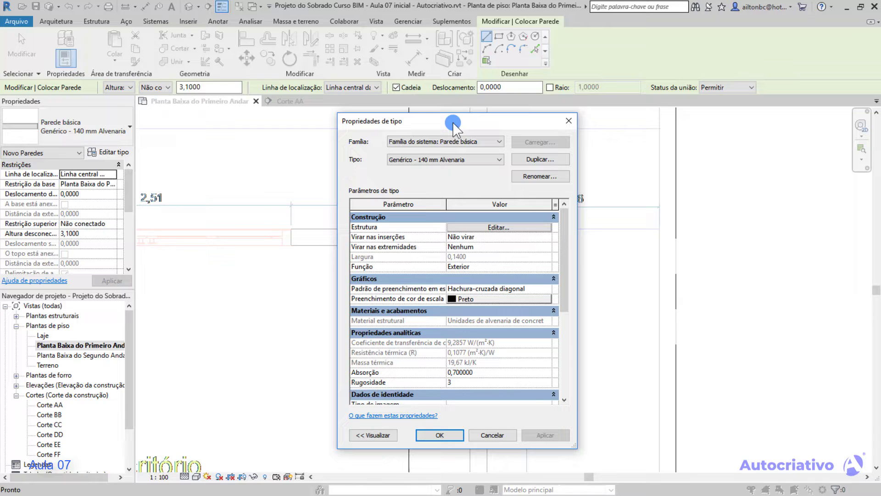
pyautogui.moveTo(453, 122); pyautogui.dragTo(452, 122)
pyautogui.click(536, 159)
pyautogui.click(539, 159)
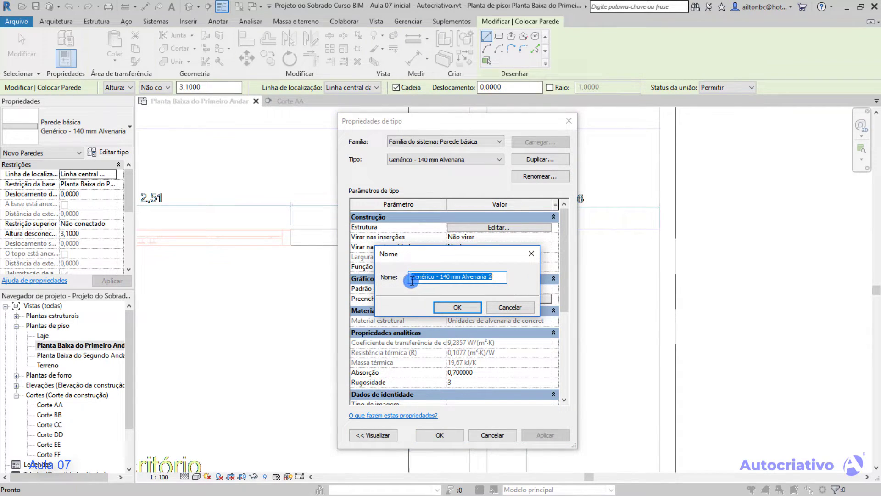
pyautogui.click(497, 277)
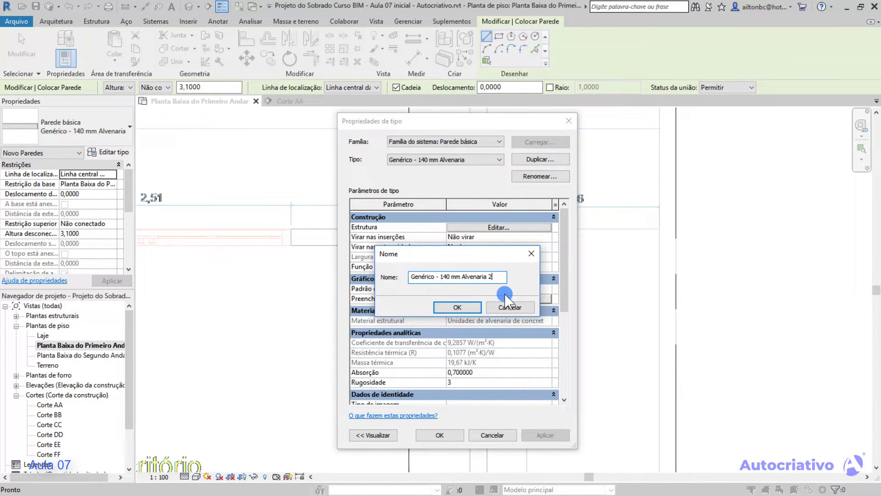
pyautogui.write('Usuário')
pyautogui.click(459, 306)
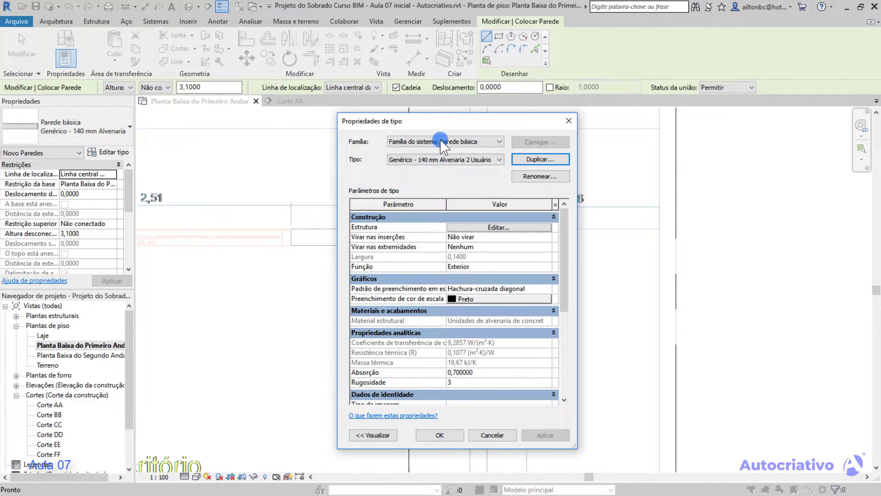
# Display the preview of the duplicated wall type in its type properties.
pyautogui.moveTo(445, 123); pyautogui.dragTo(574, 137)
pyautogui.click(513, 440)
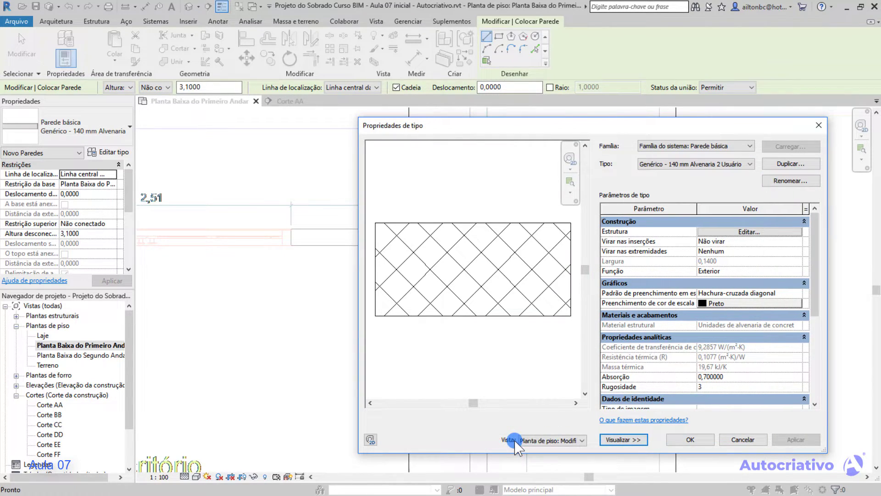
pyautogui.moveTo(625, 127); pyautogui.dragTo(510, 126)
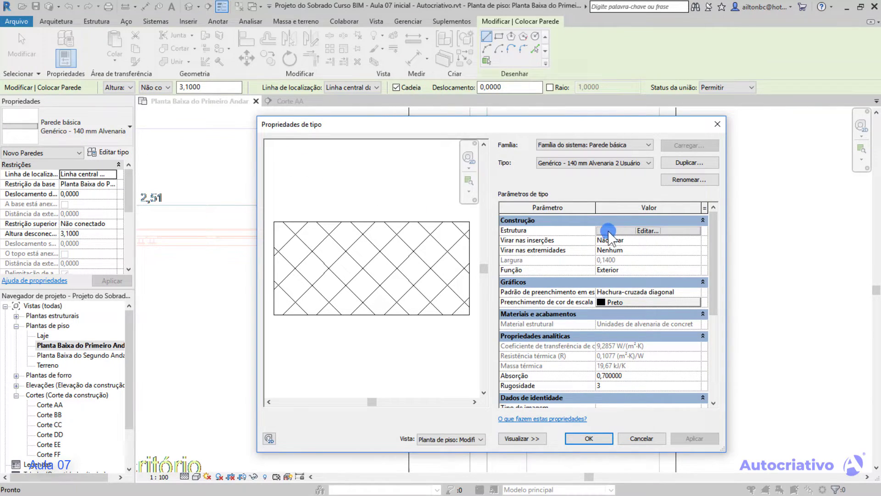
# Insert a new layer in the wall type's structure and move it outside the core boundary on the exterior side.
pyautogui.click(650, 231)
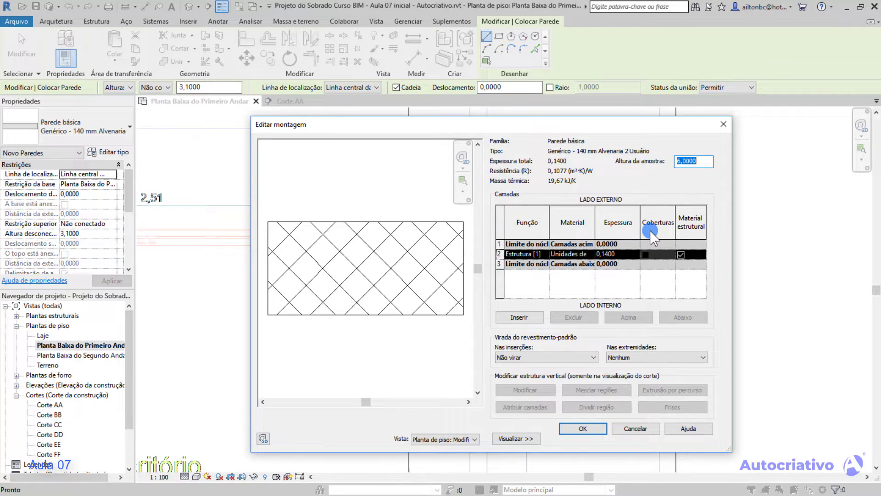
pyautogui.moveTo(460, 121); pyautogui.dragTo(452, 122)
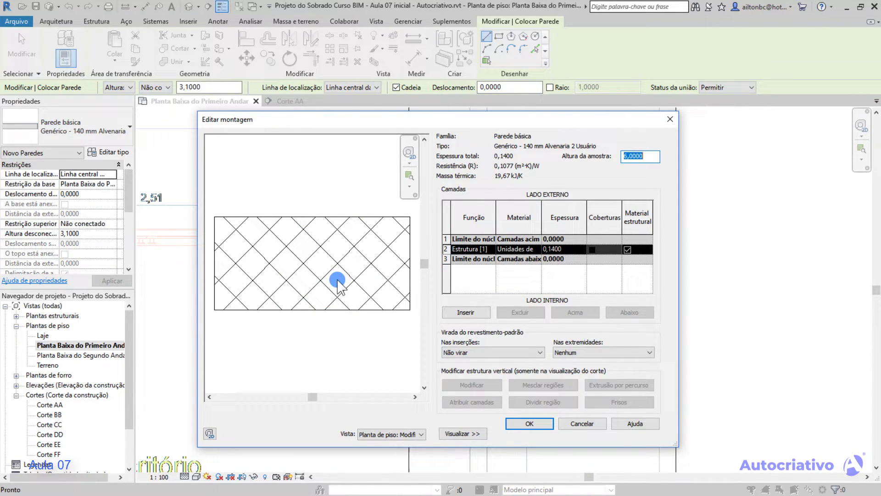
pyautogui.click(472, 313)
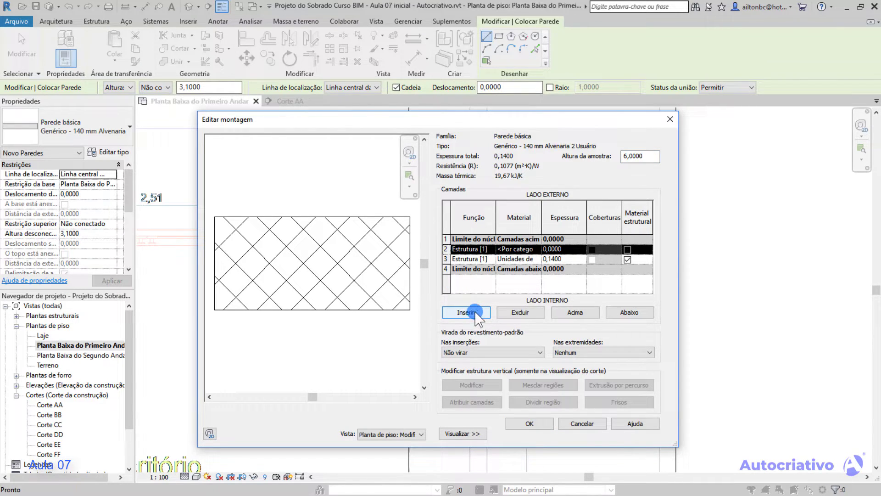
pyautogui.click(505, 259)
pyautogui.click(516, 259)
pyautogui.click(544, 256)
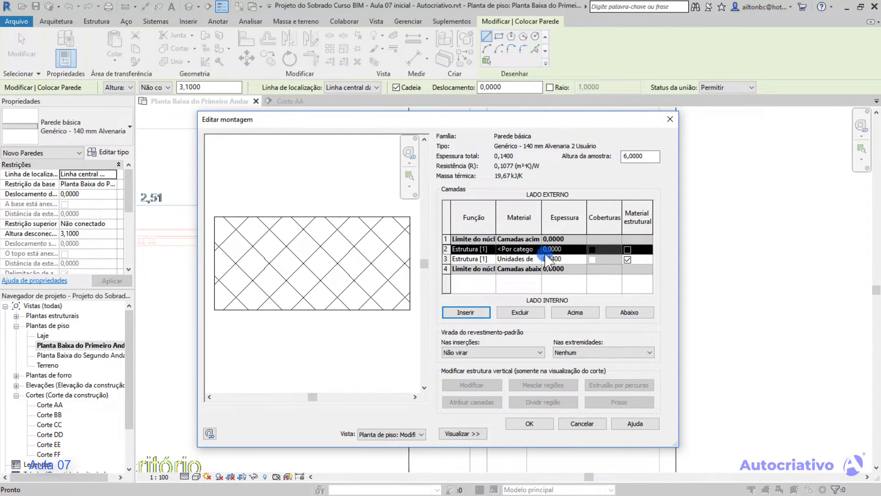
pyautogui.click(554, 249)
pyautogui.click(464, 250)
pyautogui.click(445, 249)
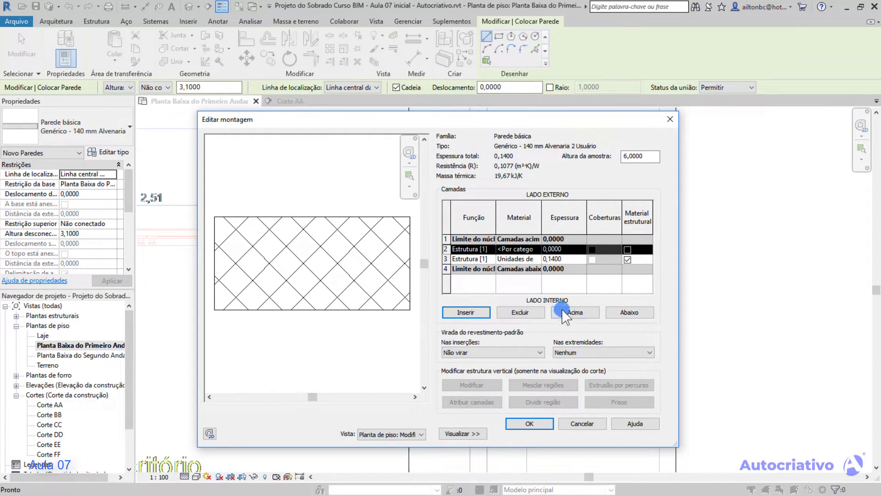
pyautogui.click(578, 313)
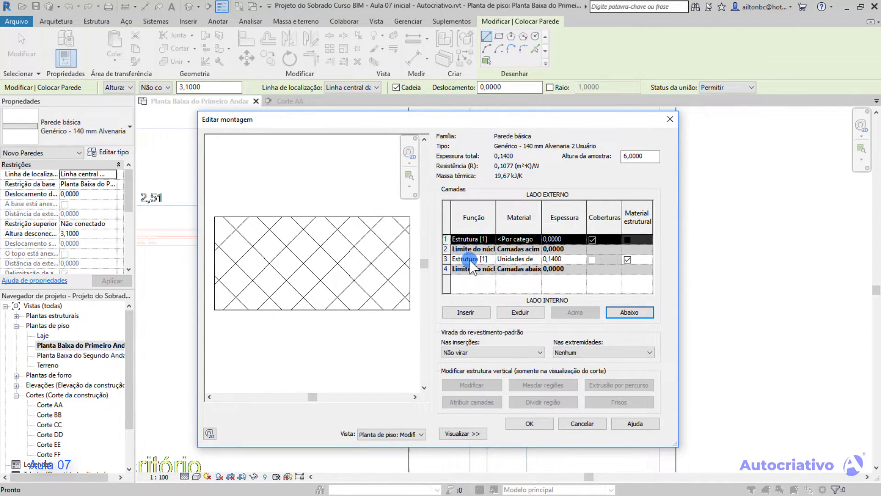
# Assign the Azulejo cerâmico material from the Cerâmica category to the wall's exterior layer and set its thickness to 0,0100.
pyautogui.click(556, 258)
pyautogui.click(529, 239)
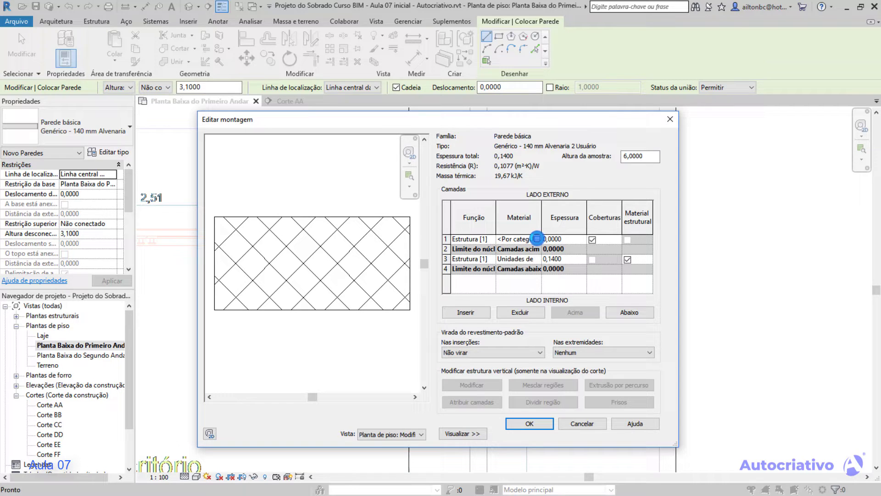
pyautogui.click(536, 237)
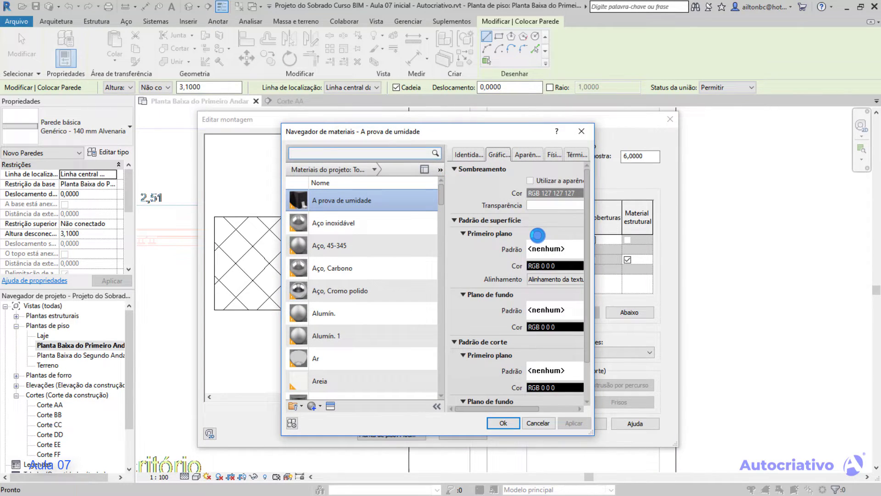
pyautogui.moveTo(438, 132); pyautogui.dragTo(452, 129)
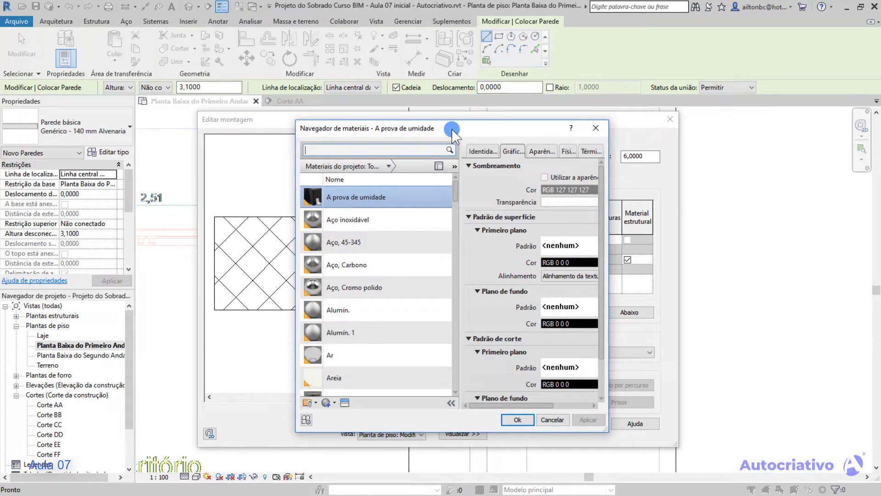
pyautogui.click(389, 166)
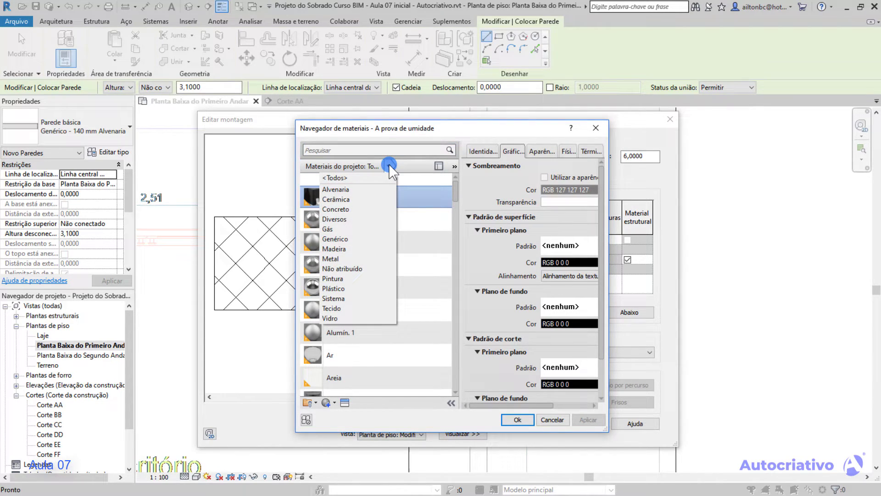
pyautogui.click(345, 200)
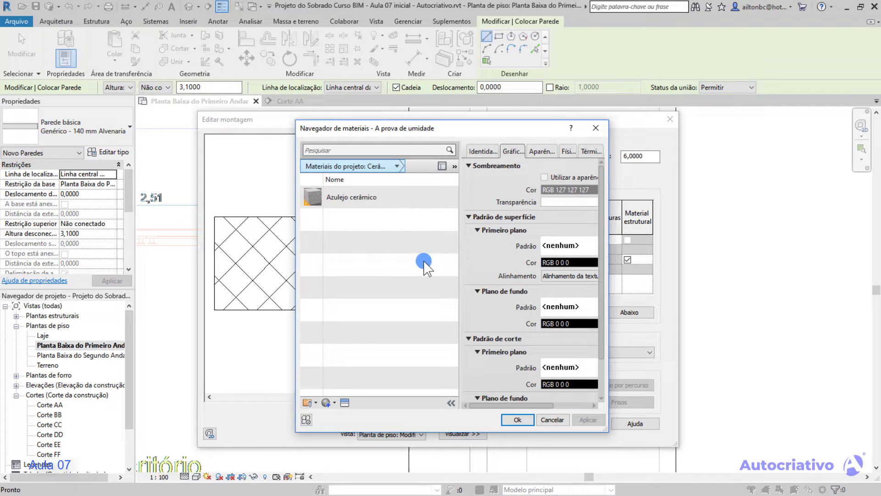
pyautogui.click(357, 199)
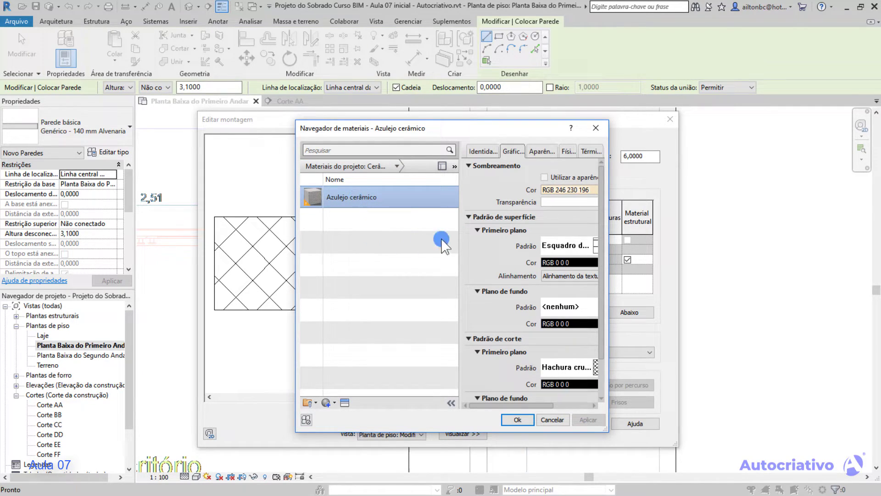
pyautogui.moveTo(464, 132); pyautogui.dragTo(404, 127)
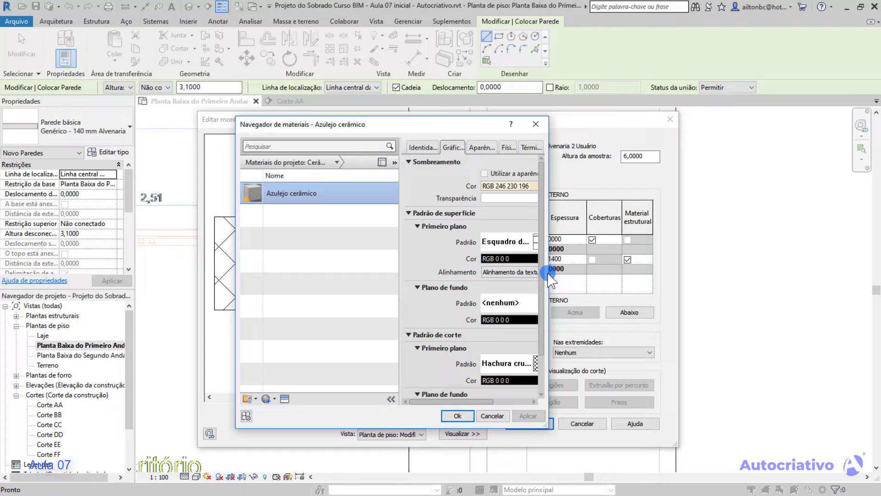
pyautogui.moveTo(548, 276); pyautogui.dragTo(712, 269)
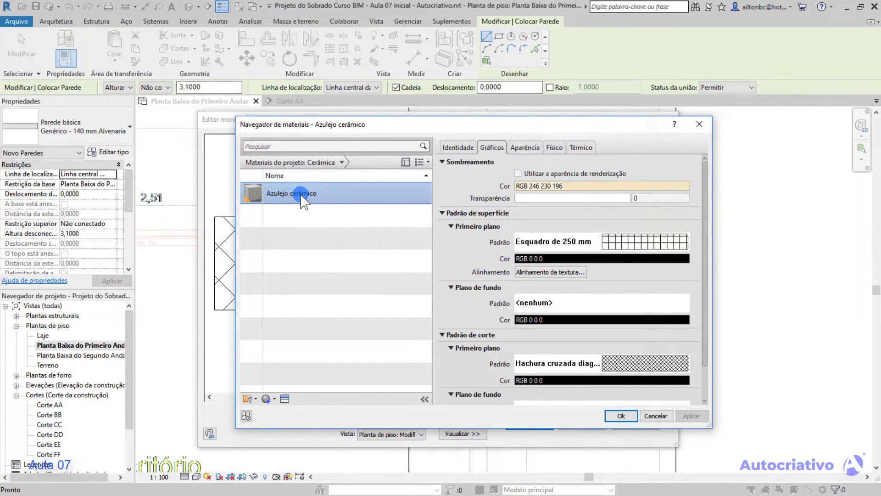
pyautogui.click(626, 416)
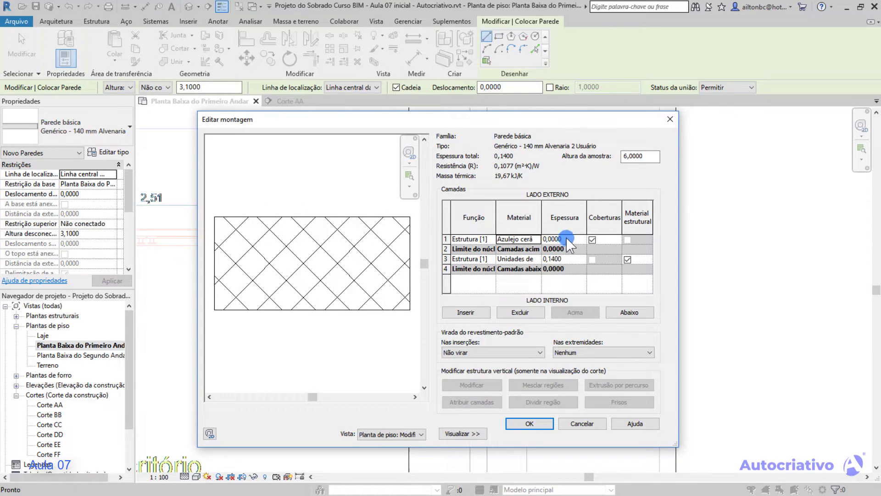
pyautogui.click(554, 239)
pyautogui.press('Tab')
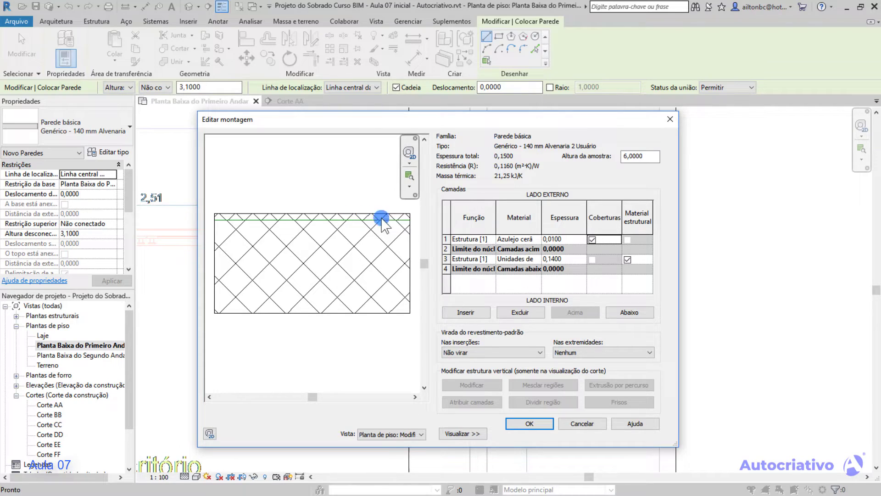
pyautogui.click(530, 239)
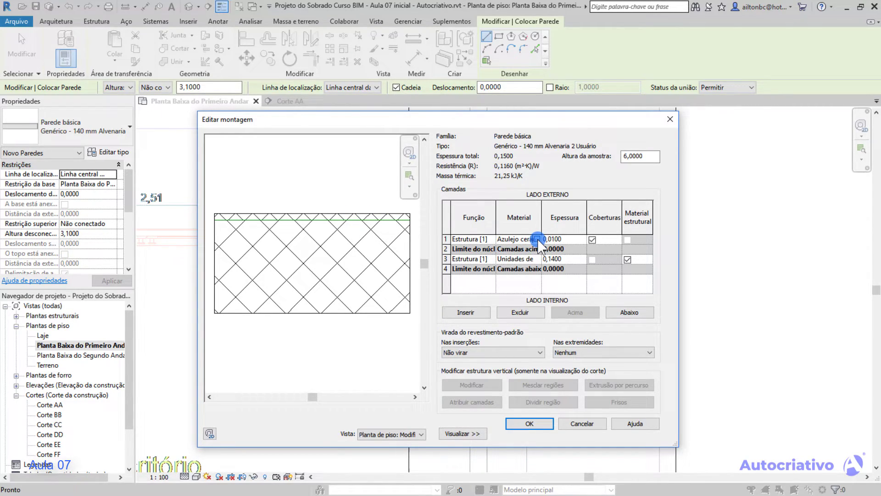
pyautogui.click(537, 239)
pyautogui.moveTo(493, 126); pyautogui.dragTo(453, 121)
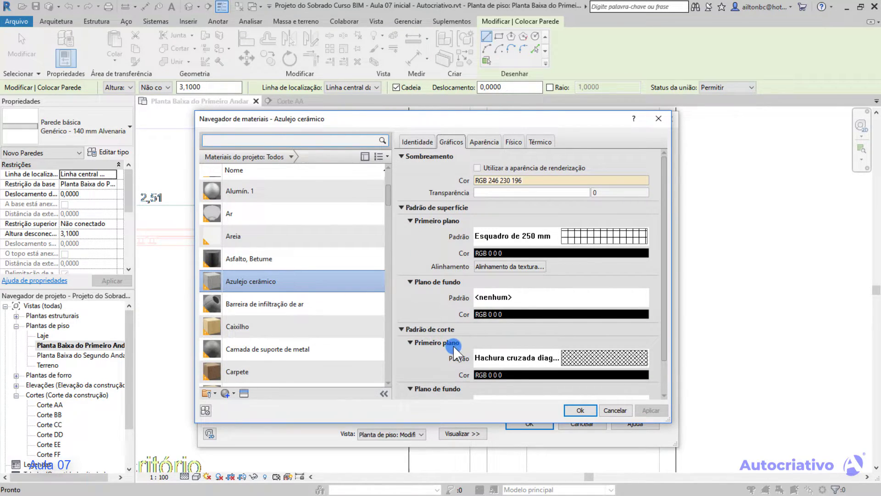
pyautogui.moveTo(664, 290)
pyautogui.mouseDown()
pyautogui.moveTo(662, 326)
pyautogui.moveTo(664, 280)
pyautogui.mouseUp()
pyautogui.click(612, 411)
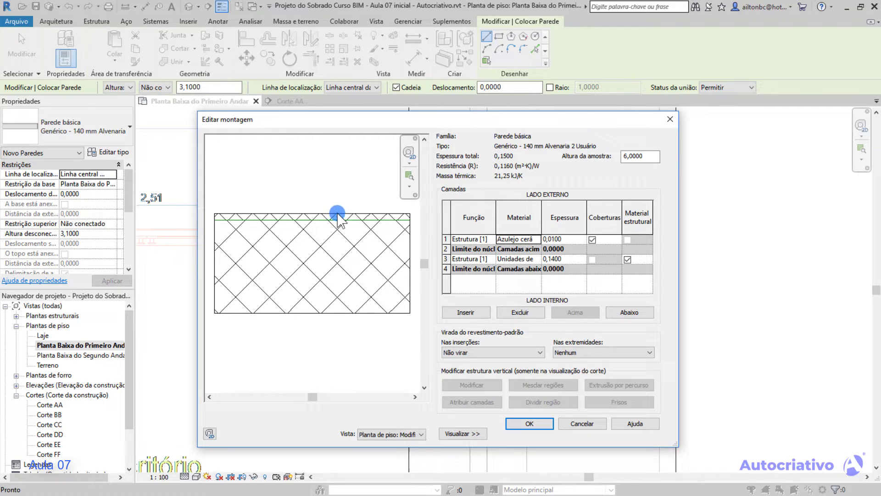
# Open the exterior layer's Azulejo cerâmico material at its cut pattern graphics settings.
pyautogui.click(536, 240)
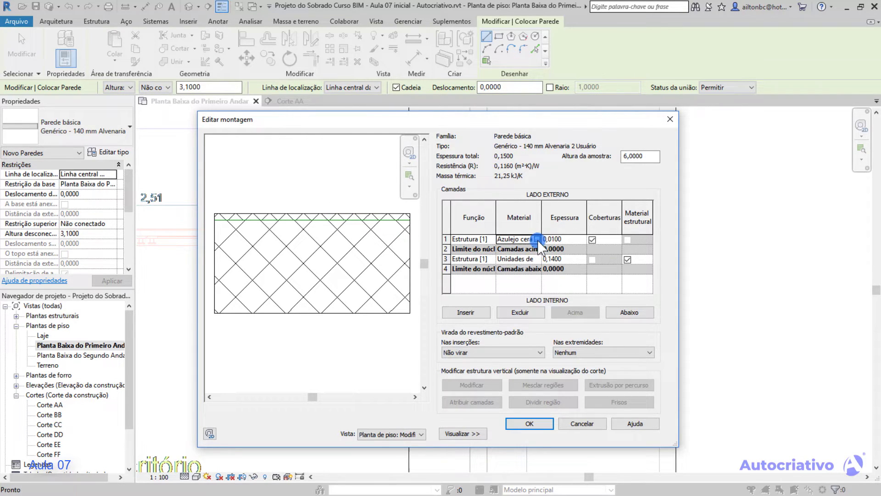
pyautogui.click(536, 240)
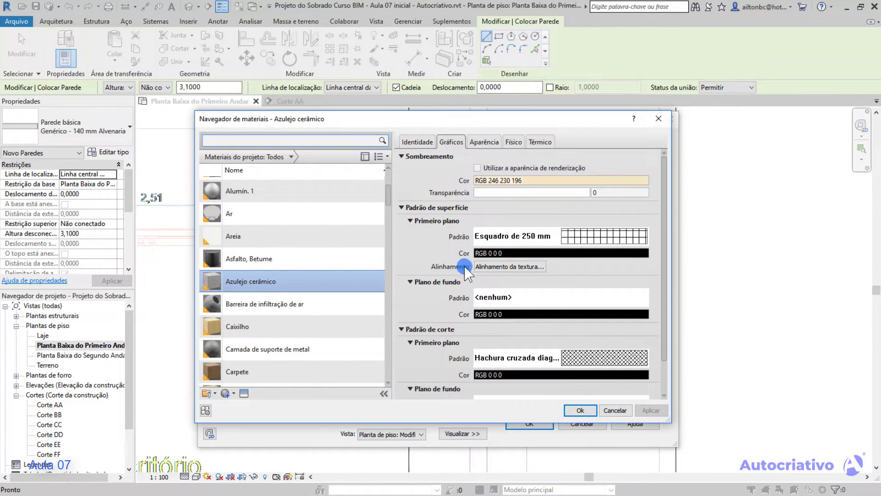
pyautogui.scroll(-2, 664, 313)
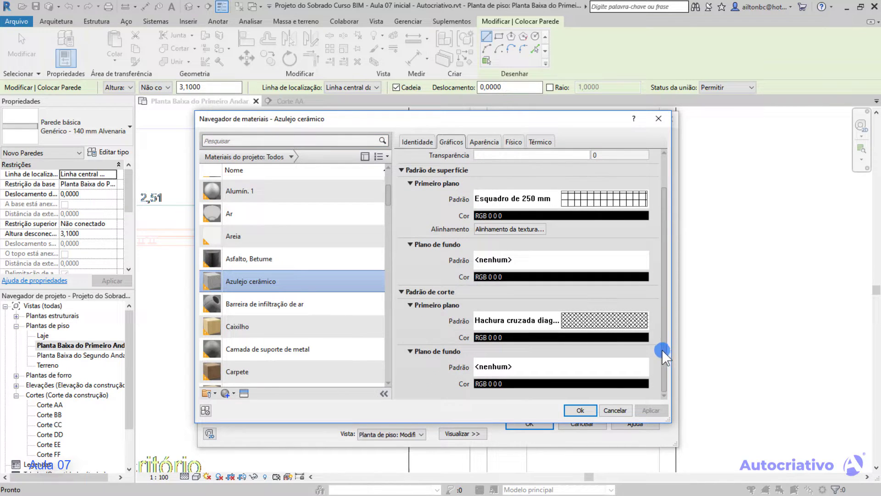
pyautogui.click(576, 321)
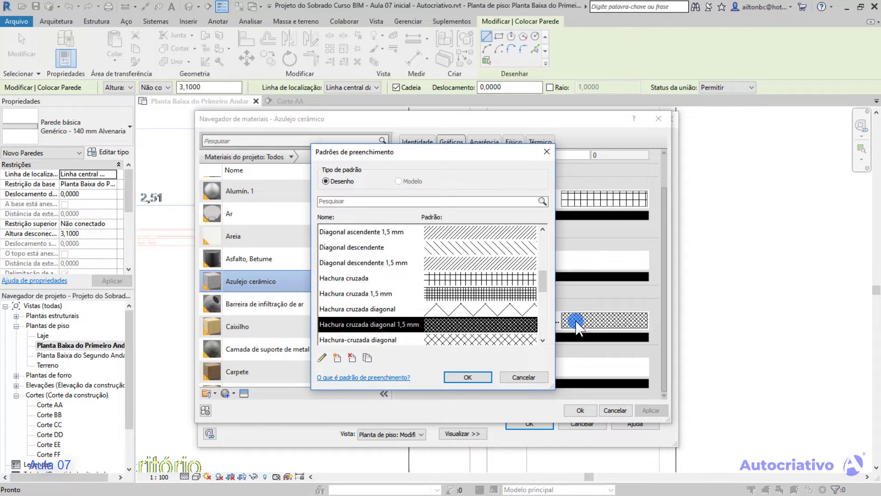
pyautogui.moveTo(543, 281); pyautogui.dragTo(543, 317)
pyautogui.click(512, 377)
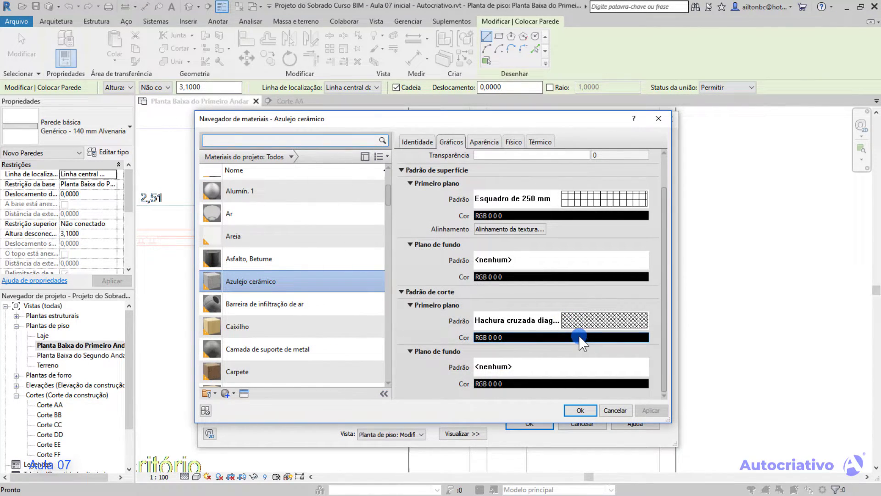
# Set the foreground colour of the Azulejo cerâmico cut pattern to red, RGB 255 0 0.
pyautogui.click(579, 337)
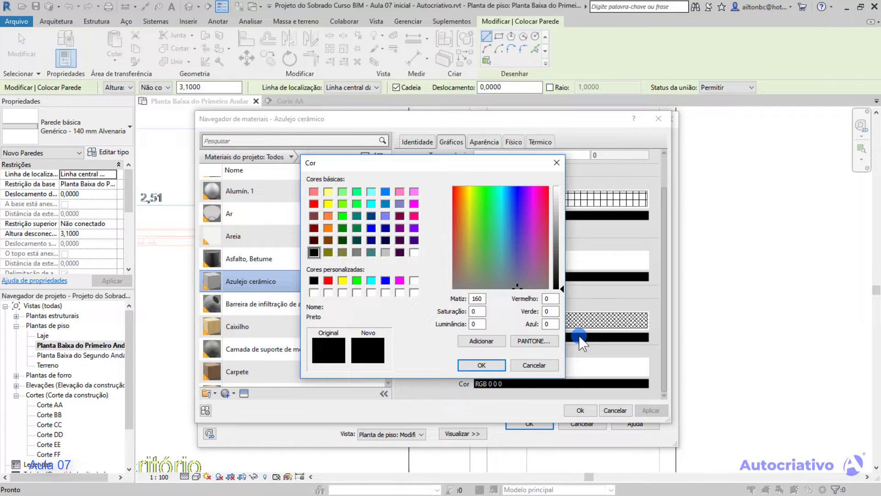
pyautogui.click(328, 281)
pyautogui.click(479, 365)
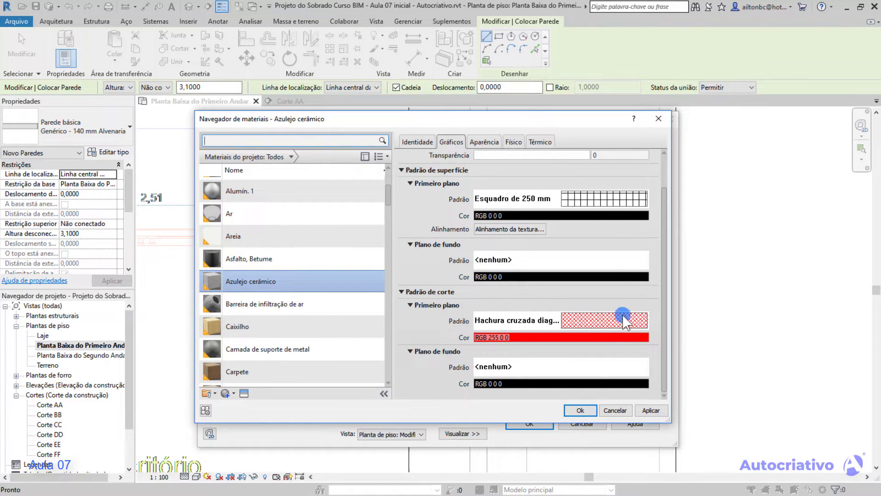
# Give the cut pattern's background magenta colour RGB 255 0 255 with Preenchimento sólido, and confirm the material and wall type edits.
pyautogui.click(538, 383)
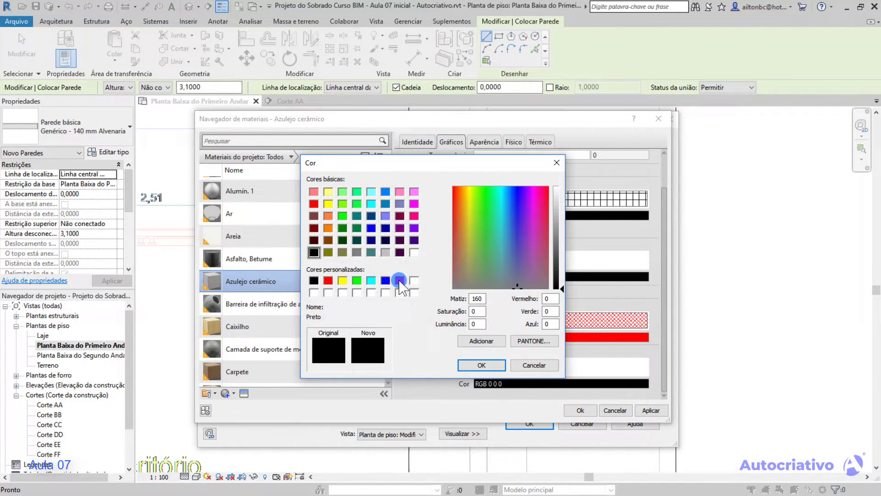
pyautogui.click(399, 280)
pyautogui.click(484, 365)
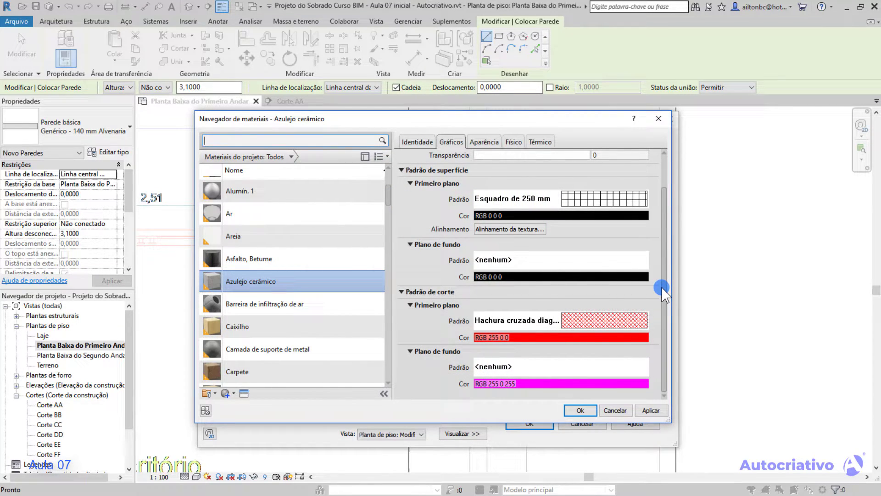
pyautogui.click(526, 368)
pyautogui.click(456, 248)
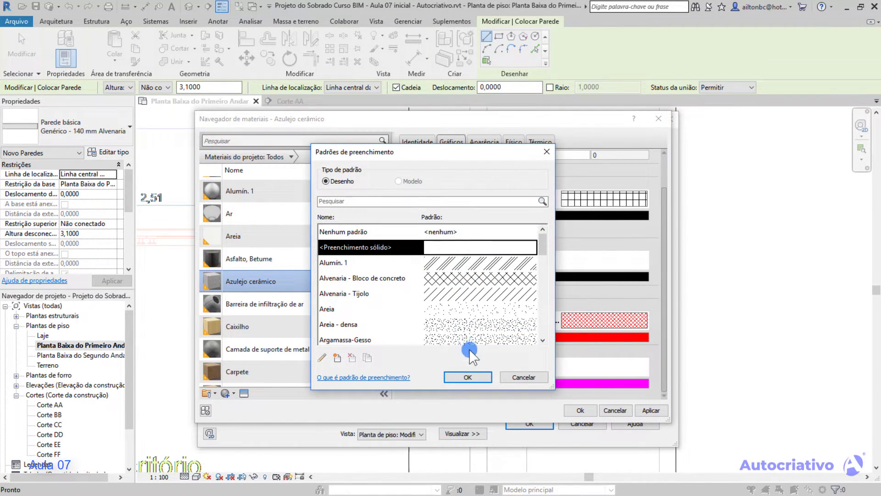
pyautogui.click(480, 376)
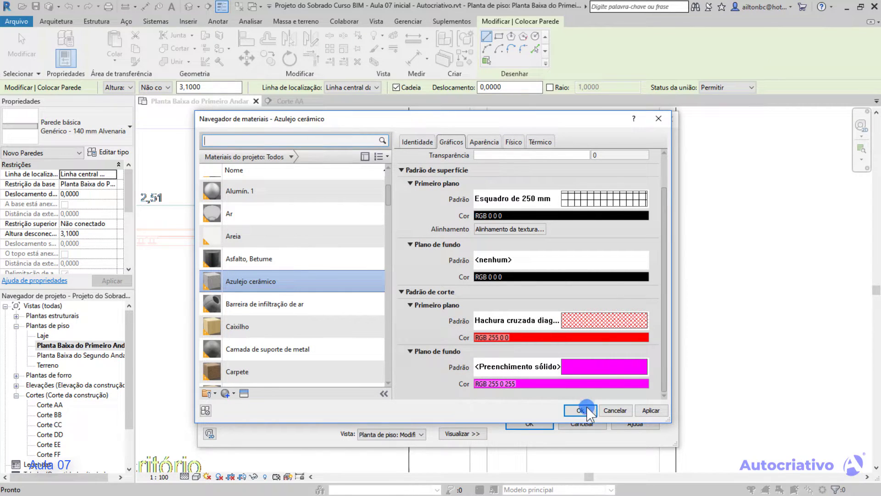
pyautogui.click(651, 411)
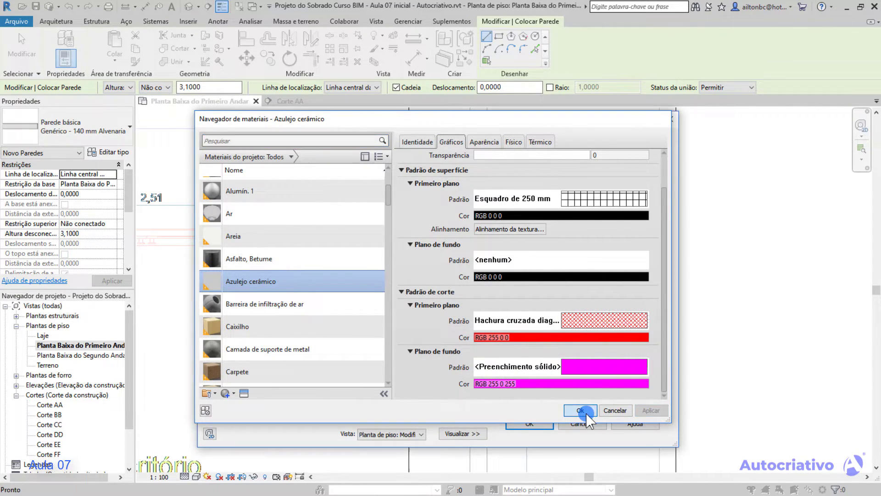
pyautogui.click(581, 411)
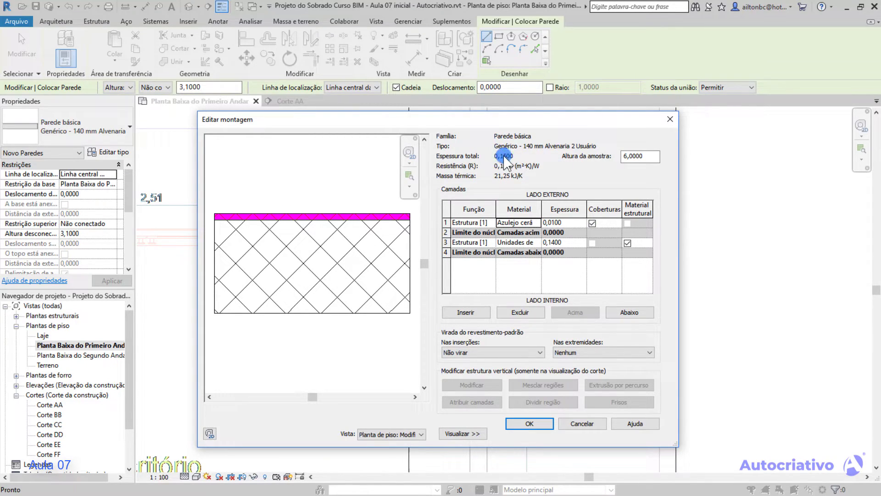
pyautogui.click(529, 423)
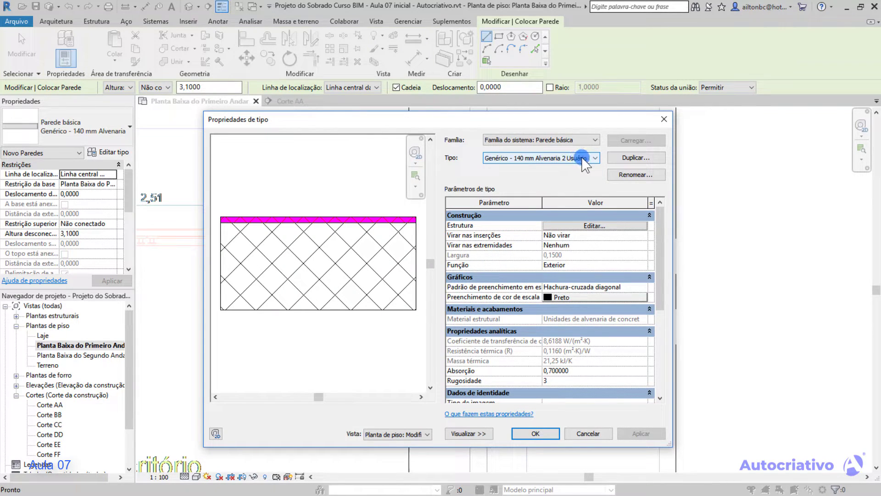
pyautogui.click(544, 431)
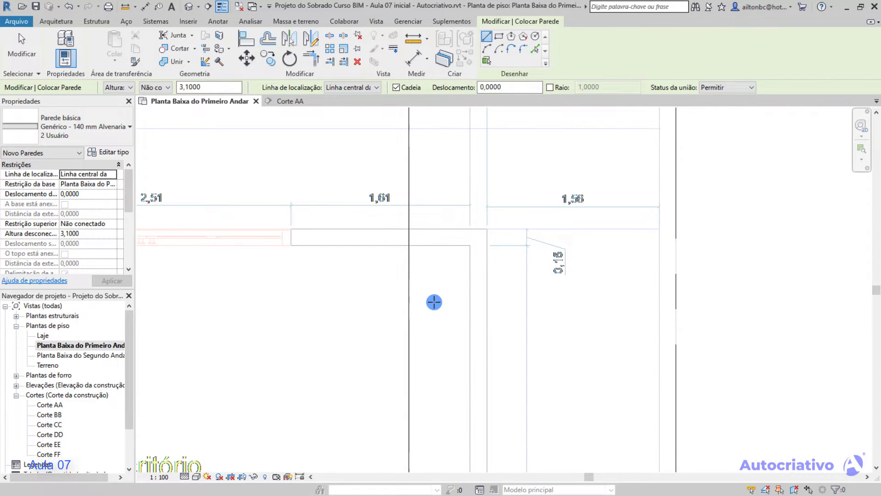
# Restart the wall tool with the Genérico - 140 mm Alvenaria 2 Usuário type selected.
pyautogui.press('Escape')
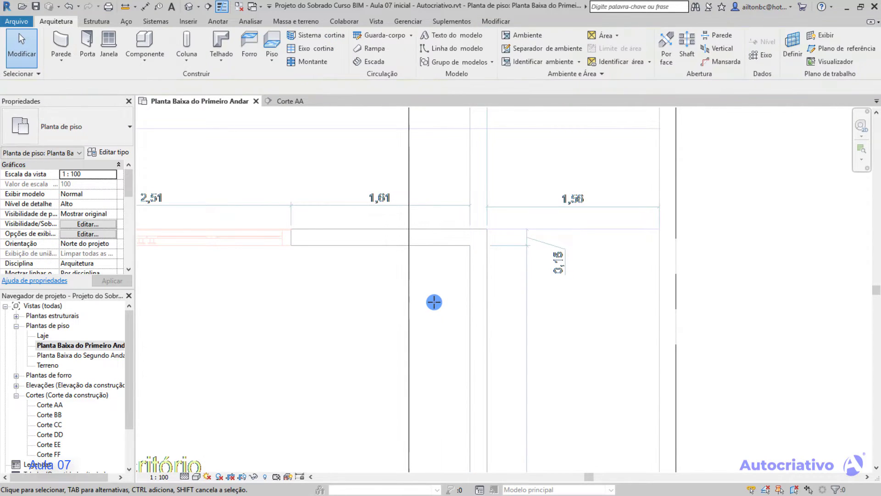
pyautogui.click(62, 42)
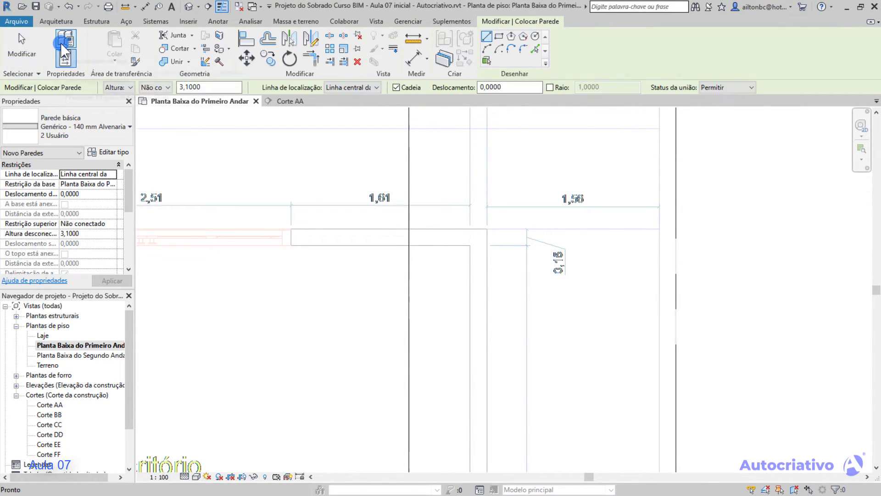
pyautogui.click(125, 132)
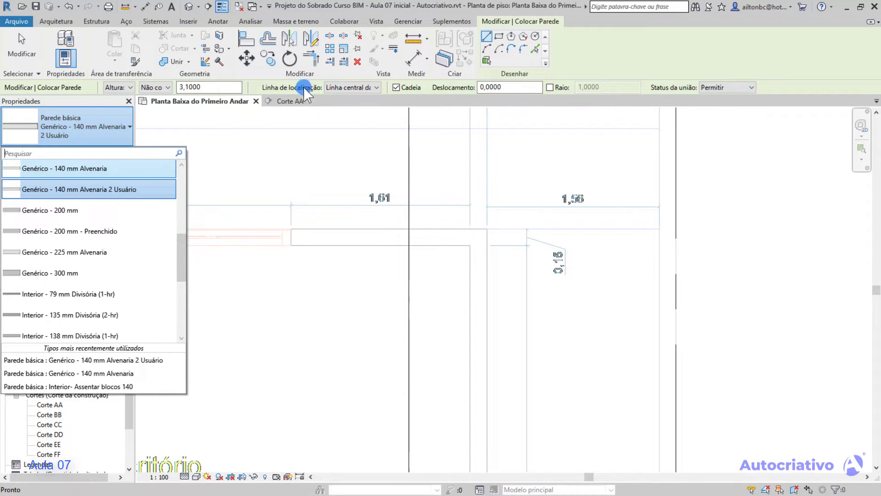
pyautogui.click(125, 190)
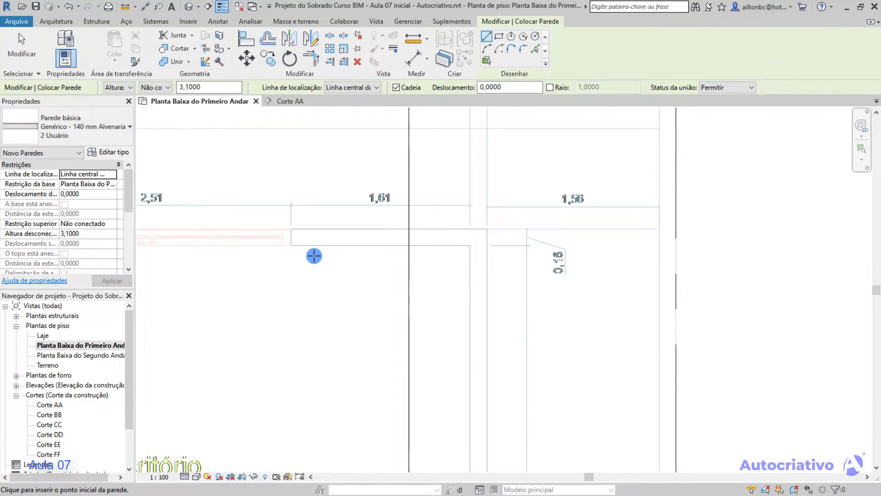
# Draw a horizontal wall about 0,74 m long along the plan's wall centerline, starting at the end beside the window.
pyautogui.scroll(3, 310, 252)
pyautogui.scroll(2, 310, 252)
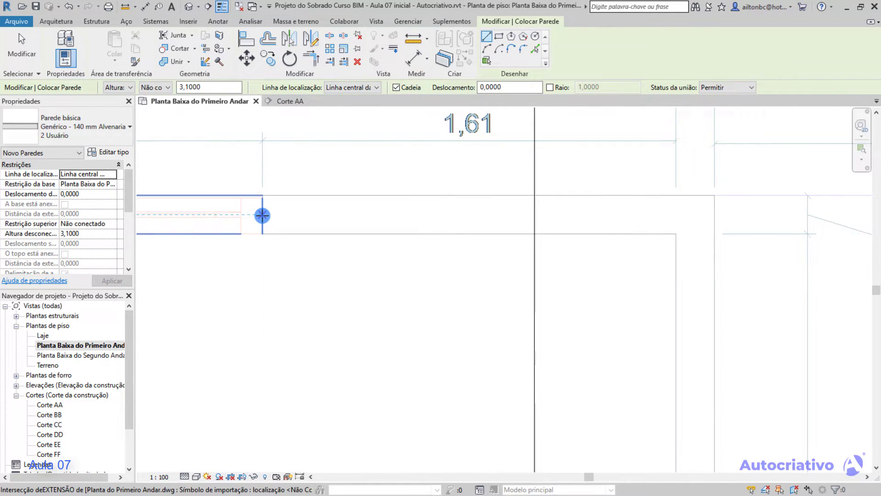
pyautogui.click(262, 215)
pyautogui.click(451, 214)
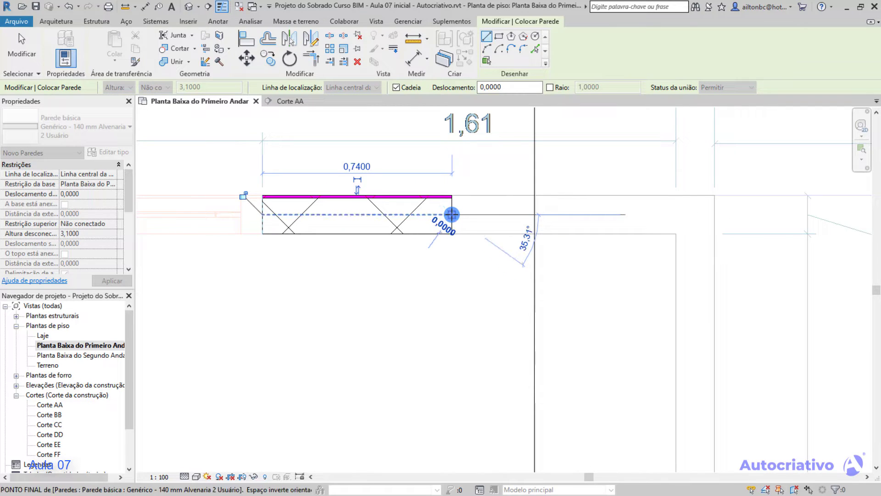
pyautogui.press('Escape')
pyautogui.scroll(1, 352, 223)
pyautogui.scroll(2, 352, 223)
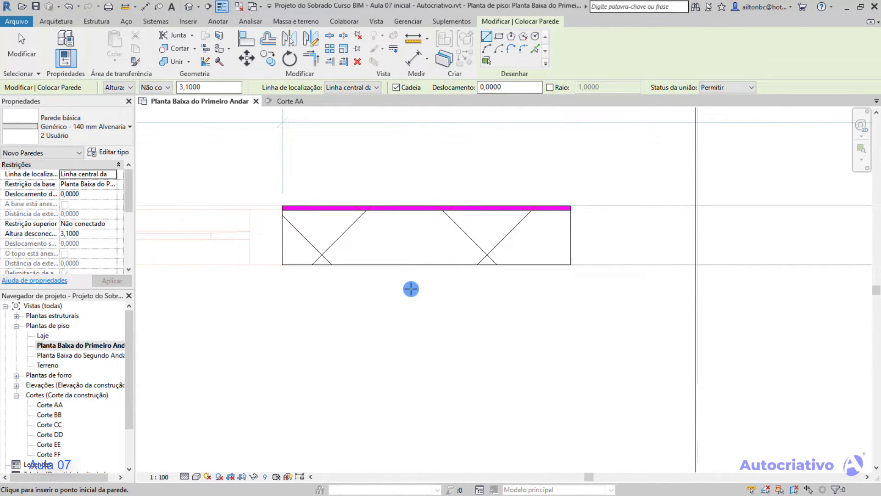
# Leave the wall tool and delete the short test wall beside the window.
pyautogui.press('Escape')
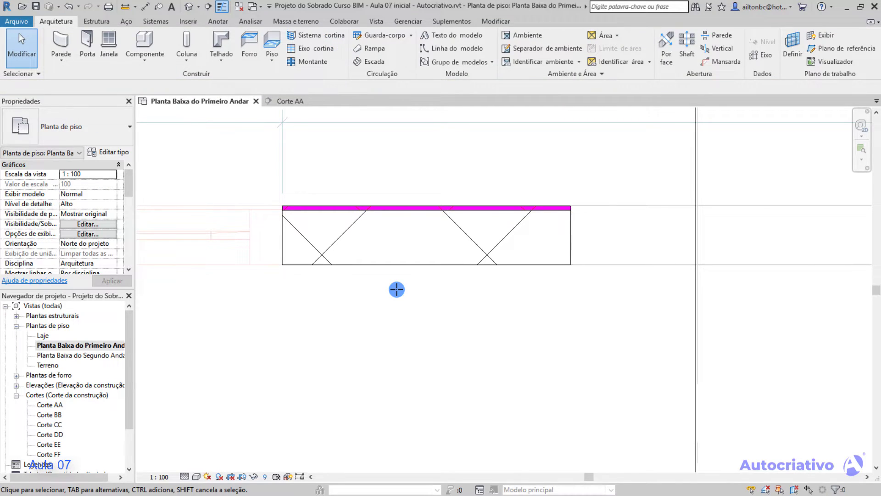
pyautogui.click(569, 248)
pyautogui.press('Delete')
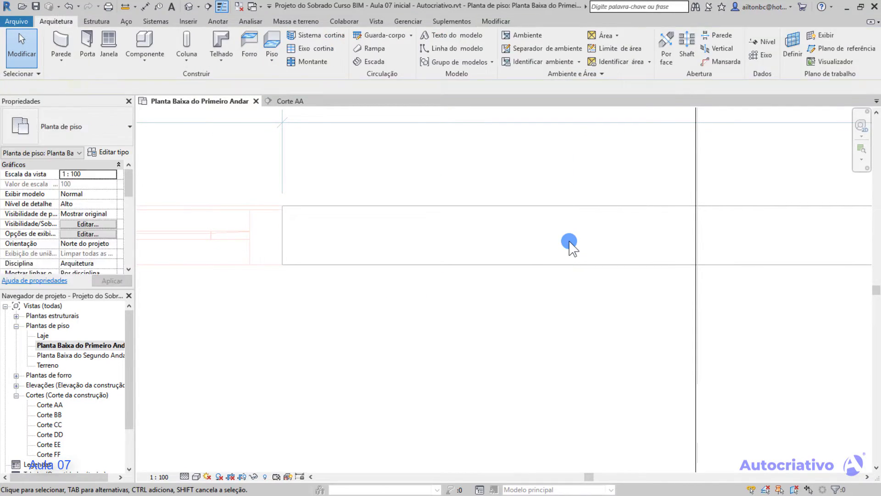
# Draw an L-shaped wall chain on Linha central da parede, about 1,69 m horizontally from the window-side end, with a 0,40 m downward return.
pyautogui.click(64, 44)
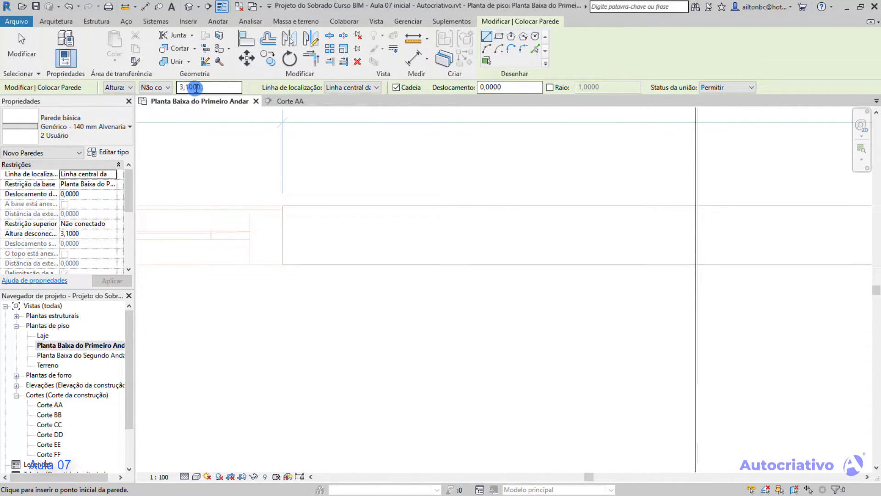
pyautogui.click(377, 87)
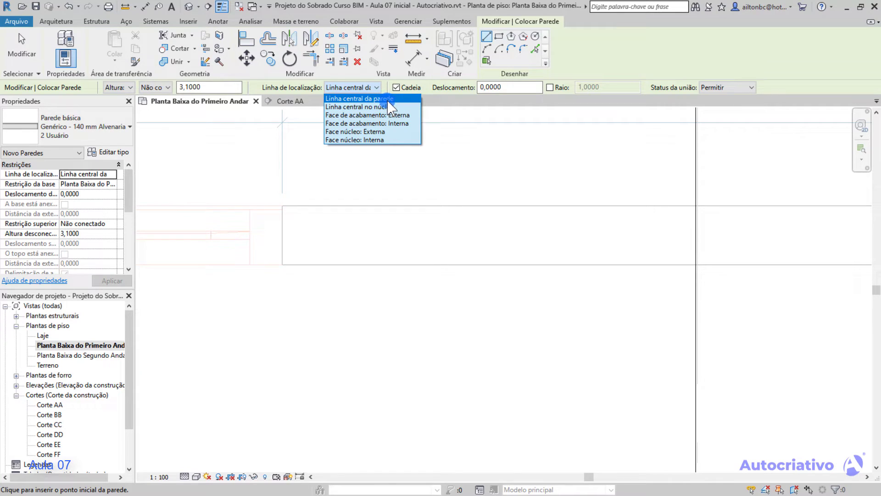
pyautogui.click(387, 99)
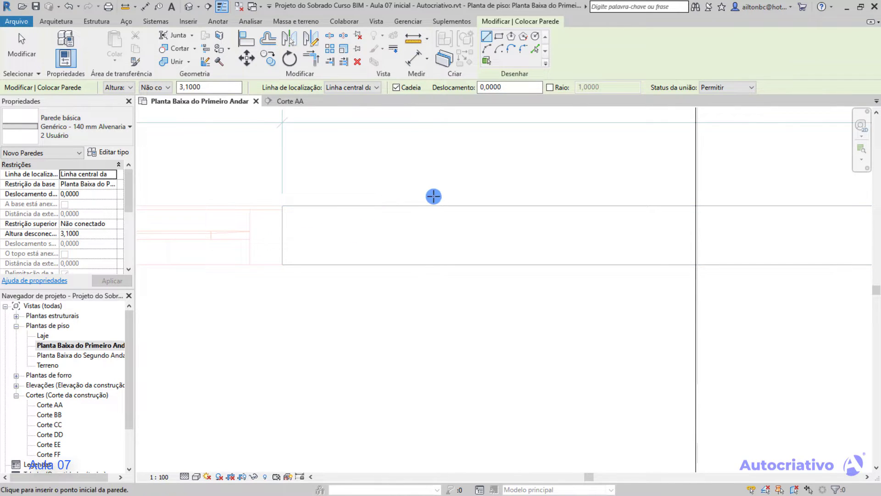
pyautogui.scroll(2, 280, 234)
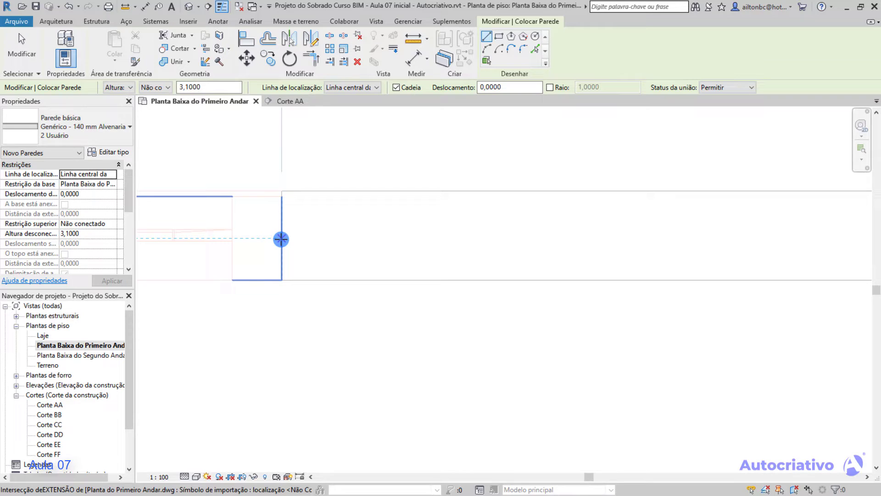
pyautogui.click(280, 238)
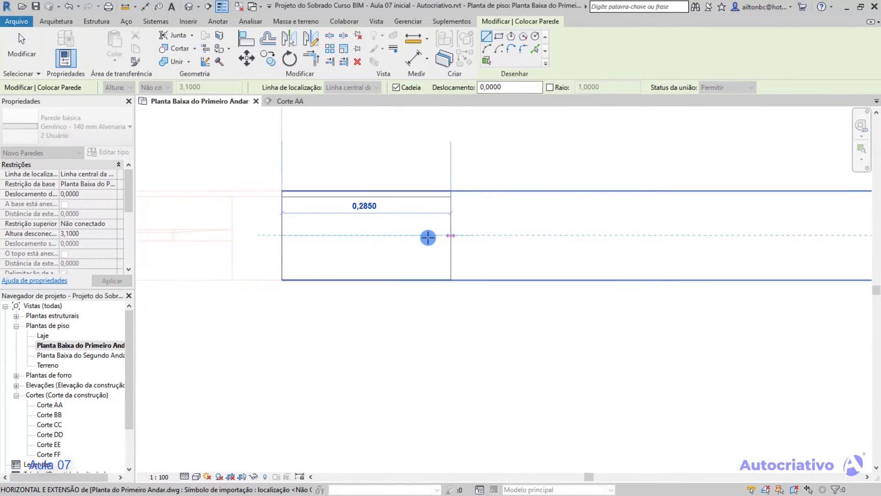
pyautogui.scroll(5, 592, 242)
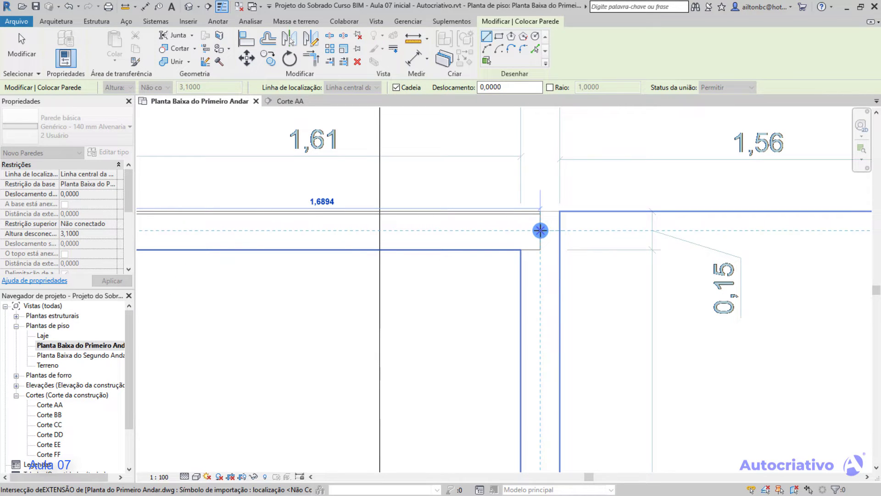
pyautogui.click(540, 230)
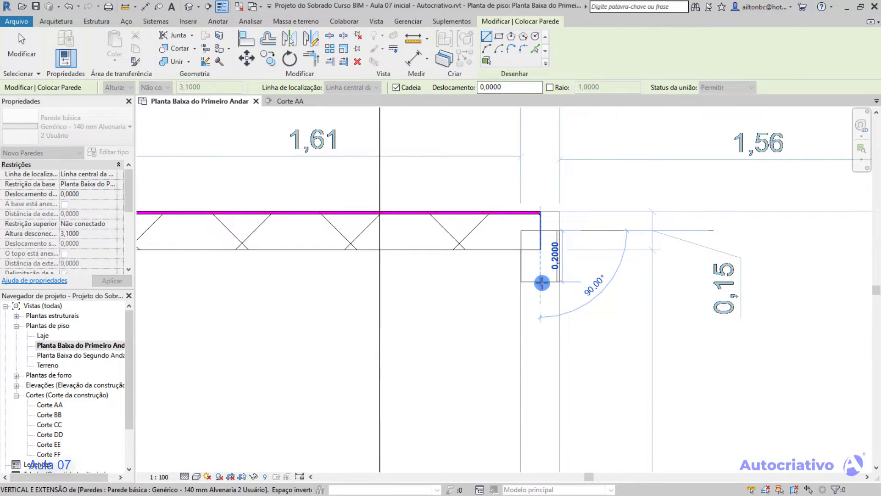
pyautogui.click(543, 333)
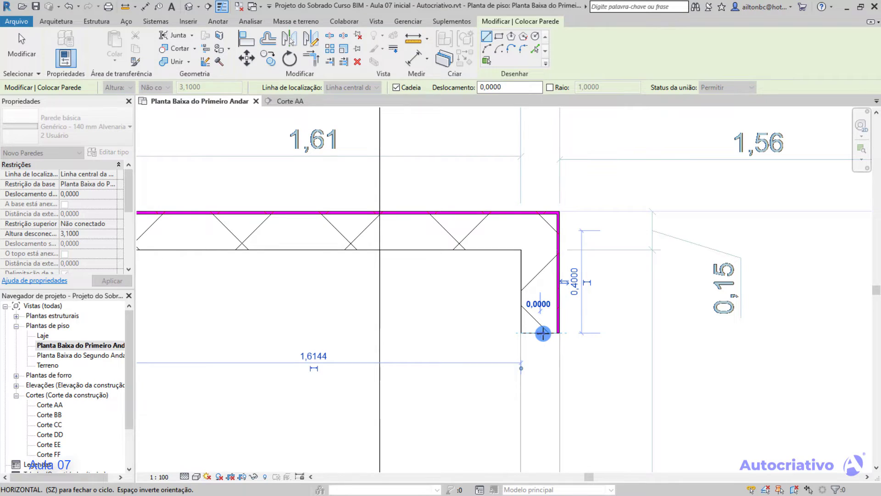
pyautogui.press('Escape')
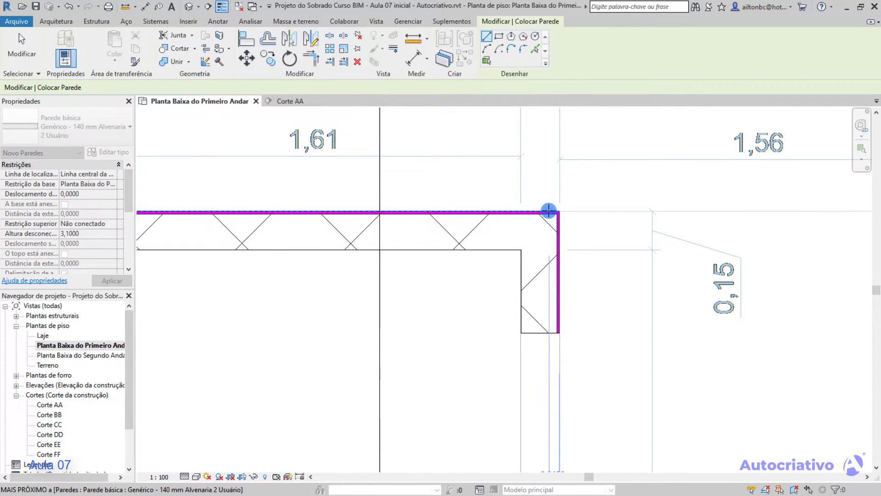
# Undo the L-shaped wall chain drawn along the centerline.
pyautogui.moveTo(341, 198); pyautogui.dragTo(469, 213, button='middle')
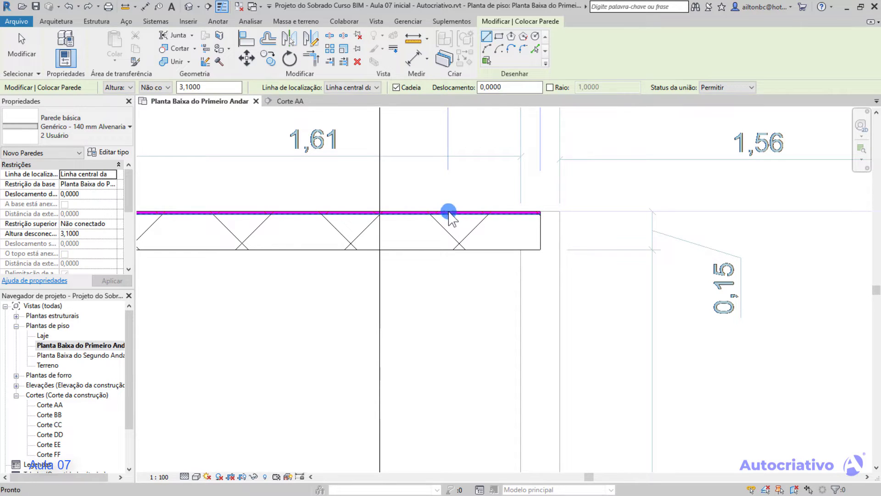
pyautogui.hotkey('ctrl', 'z')
pyautogui.scroll(-2, 409, 196)
pyautogui.moveTo(366, 193); pyautogui.dragTo(498, 213, button='middle')
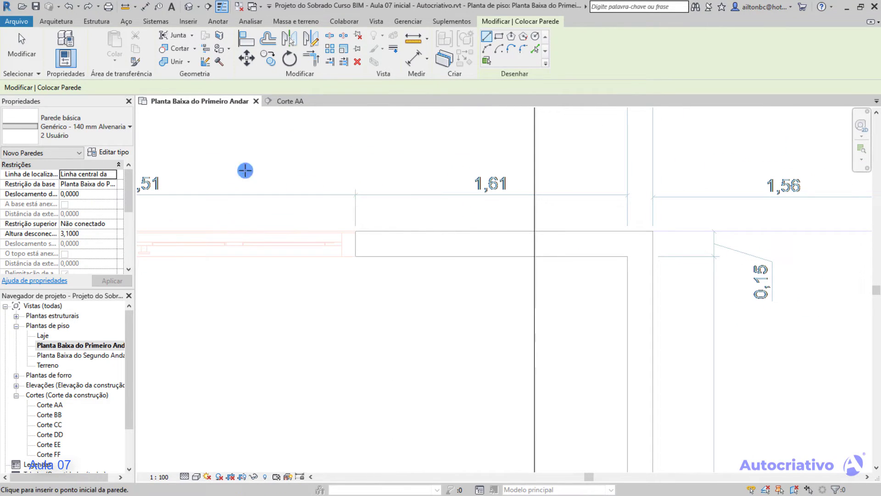
pyautogui.press('Escape')
pyautogui.click(375, 87)
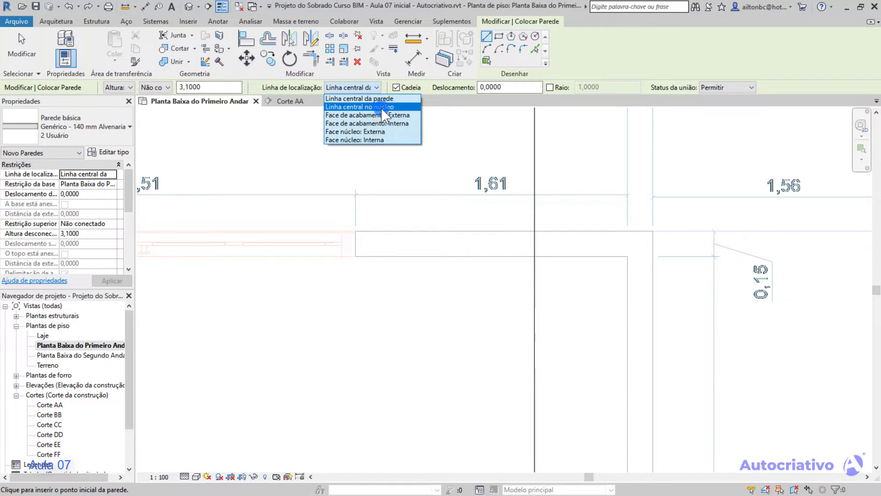
pyautogui.click(389, 108)
pyautogui.click(385, 110)
pyautogui.scroll(2, 358, 252)
pyautogui.scroll(2, 359, 248)
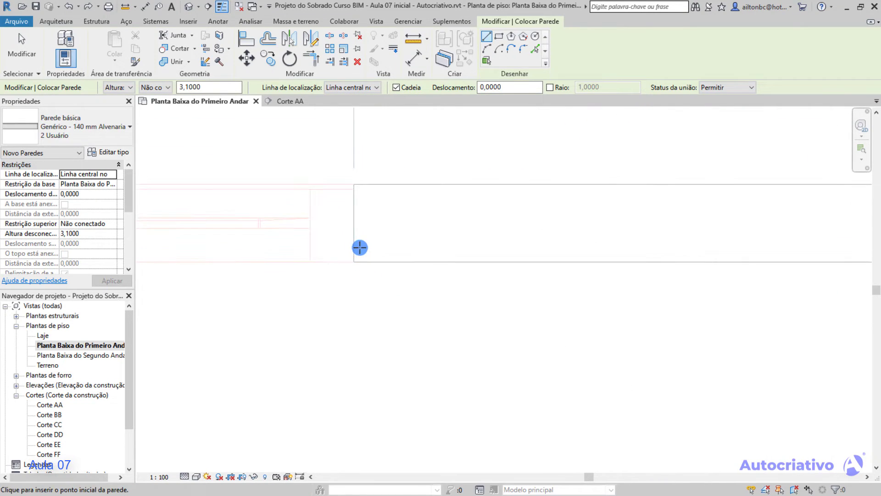
pyautogui.click(353, 224)
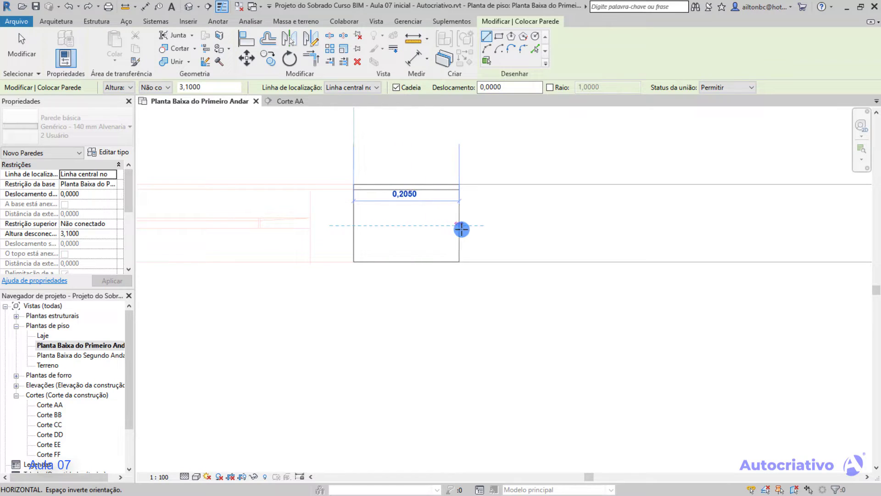
pyautogui.scroll(-1, 452, 229)
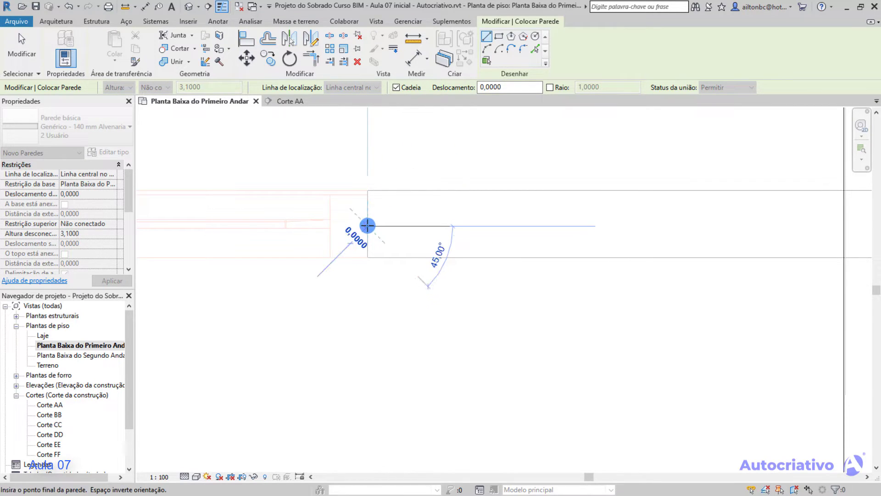
pyautogui.scroll(-1, 510, 227)
pyautogui.moveTo(512, 227); pyautogui.dragTo(400, 236, button='middle')
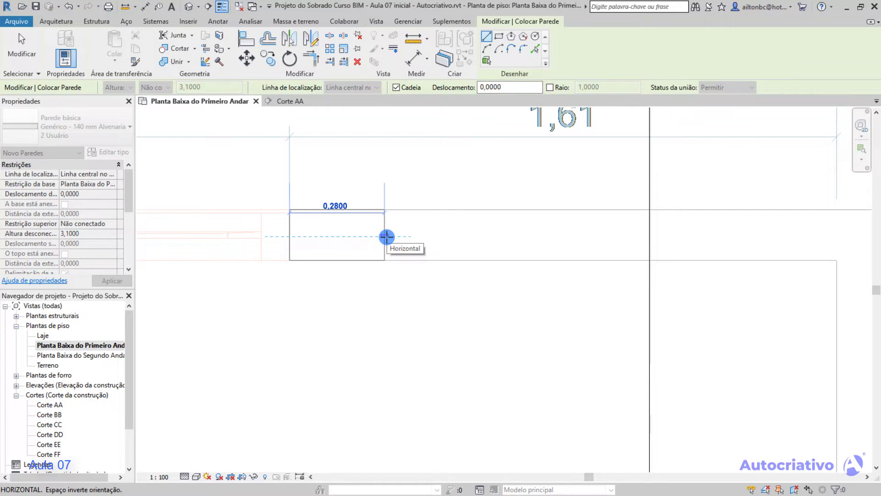
pyautogui.press('Escape')
pyautogui.click(376, 87)
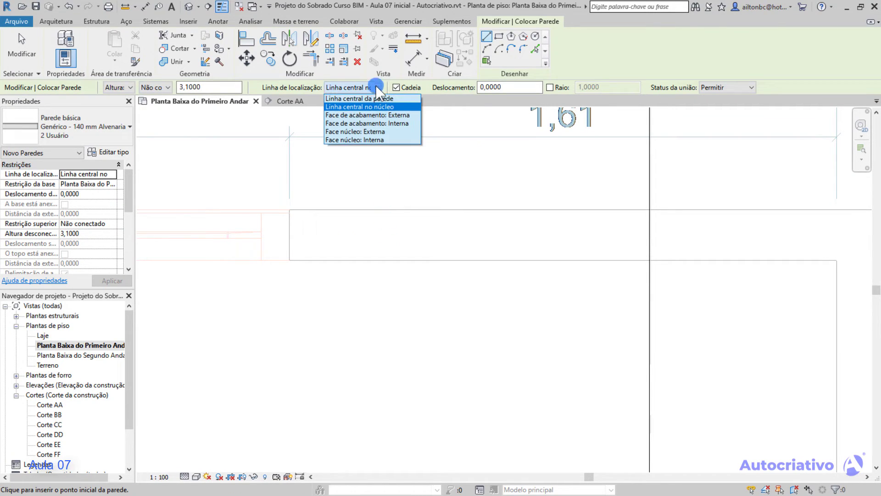
pyautogui.click(359, 98)
pyautogui.click(289, 235)
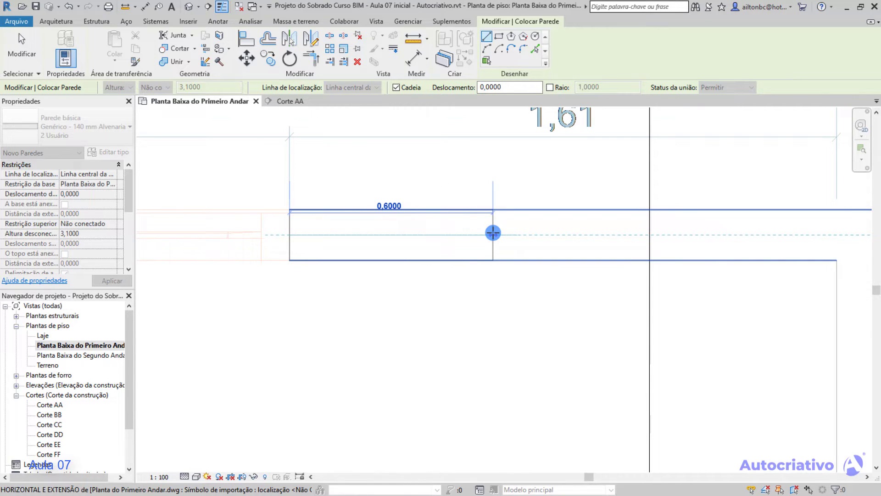
pyautogui.press('Escape')
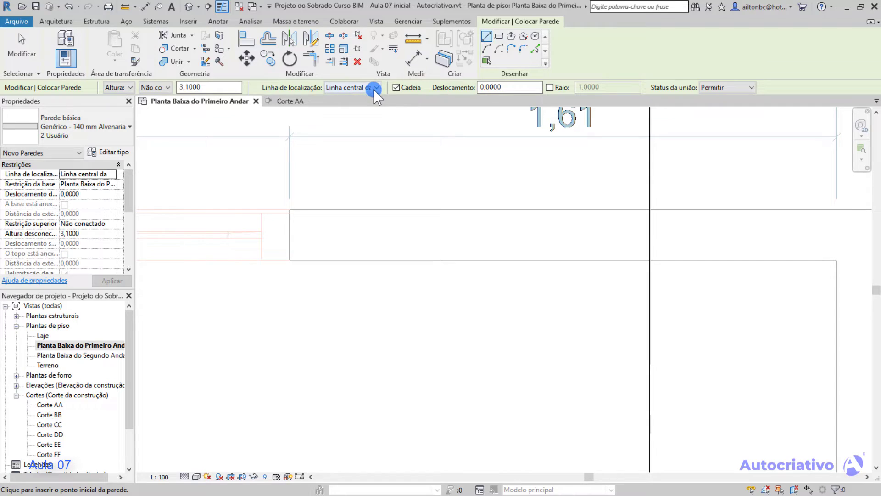
# Draw a horizontal wall along the plan's outer wall line to its outer corner, with the location line set to Face de acabamento: Externa.
pyautogui.click(375, 87)
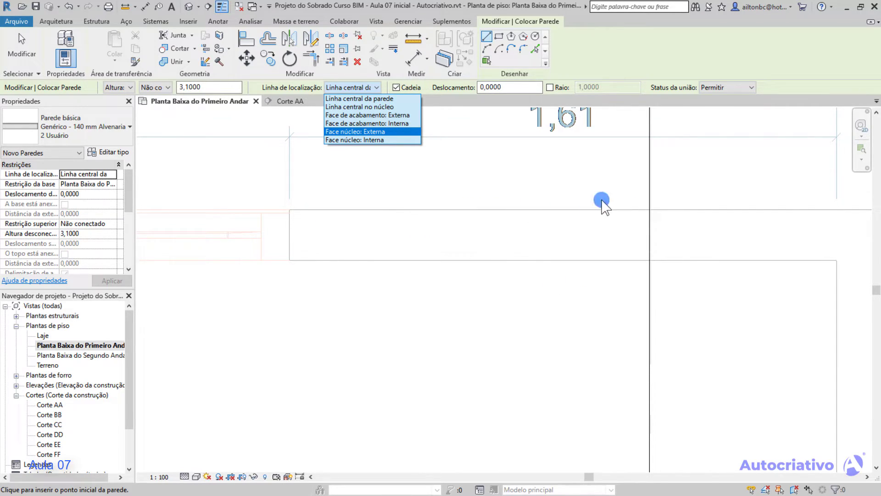
pyautogui.click(398, 115)
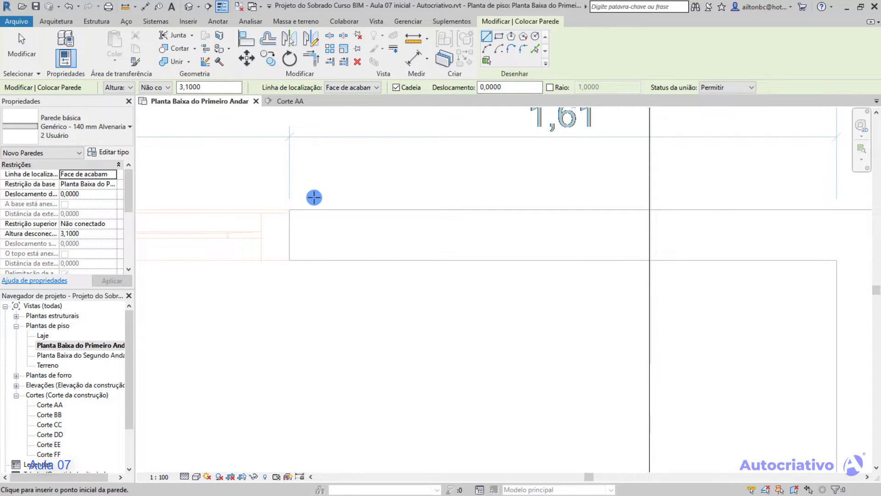
pyautogui.click(289, 208)
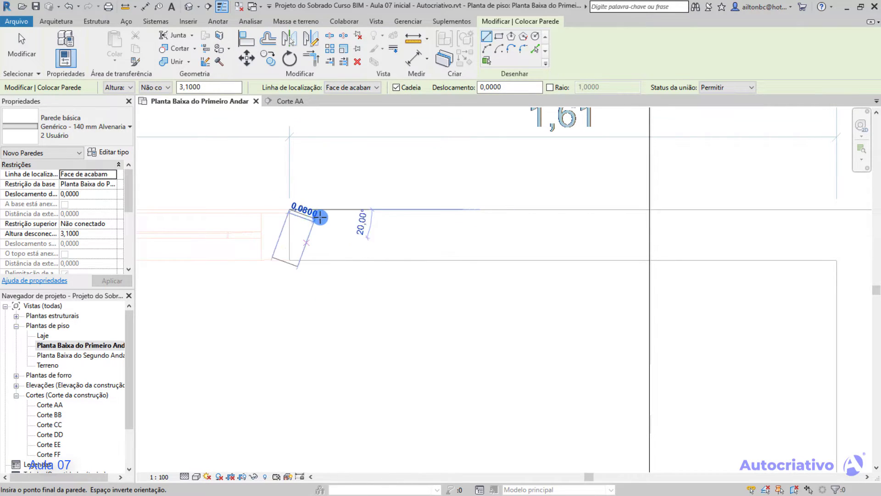
pyautogui.moveTo(514, 222); pyautogui.dragTo(305, 220, button='middle')
pyautogui.moveTo(617, 219); pyautogui.dragTo(438, 218, button='middle')
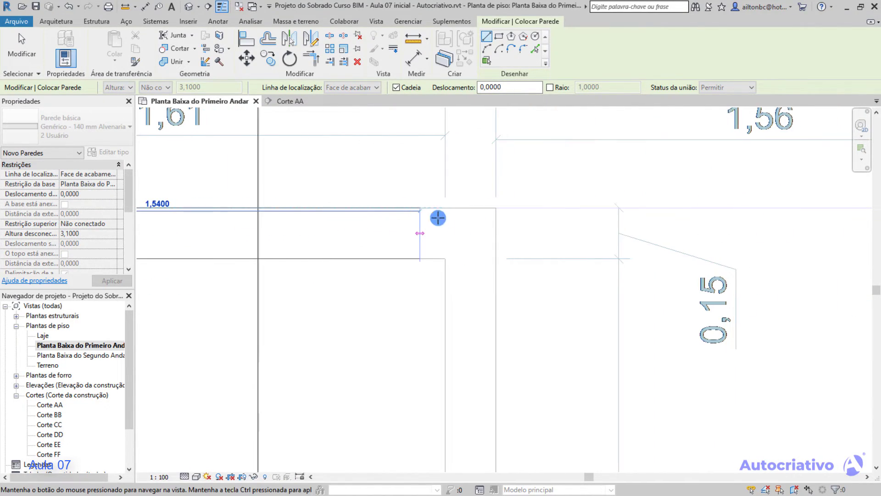
pyautogui.click(496, 209)
# Continue the wall chain about 0,60 m downward along the outer line of the adjoining wall and finish the wall tool.
pyautogui.moveTo(489, 299); pyautogui.dragTo(474, 197, button='middle')
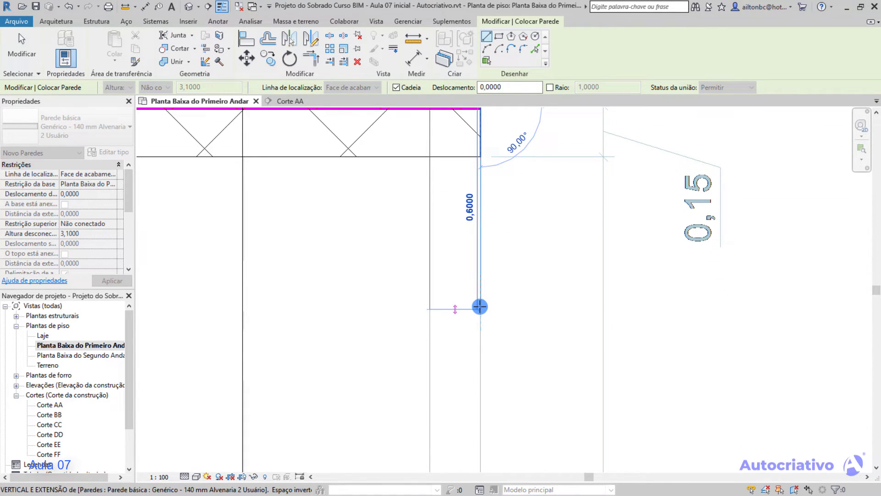
pyautogui.click(480, 304)
pyautogui.press('Escape')
pyautogui.moveTo(485, 281); pyautogui.dragTo(578, 305, button='middle')
pyautogui.scroll(-1, 553, 294)
pyautogui.press('Escape')
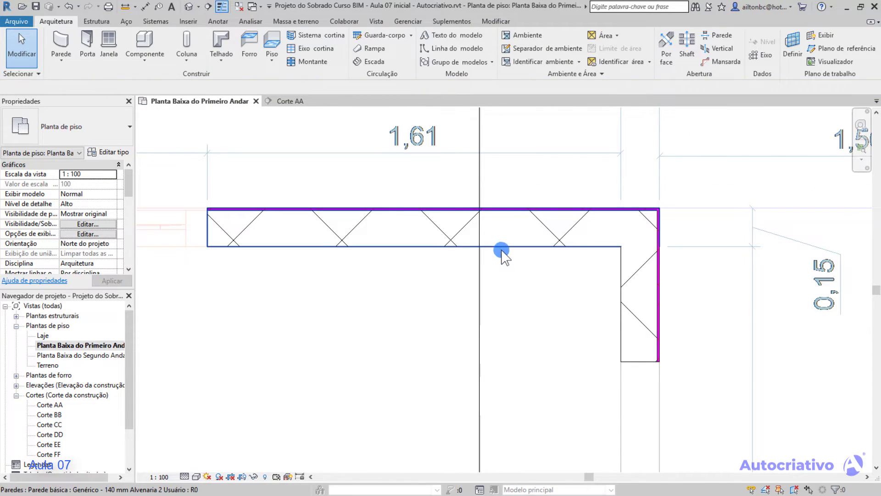
# Delete the horizontal and vertical walls drawn on the external finish face.
pyautogui.click(503, 248)
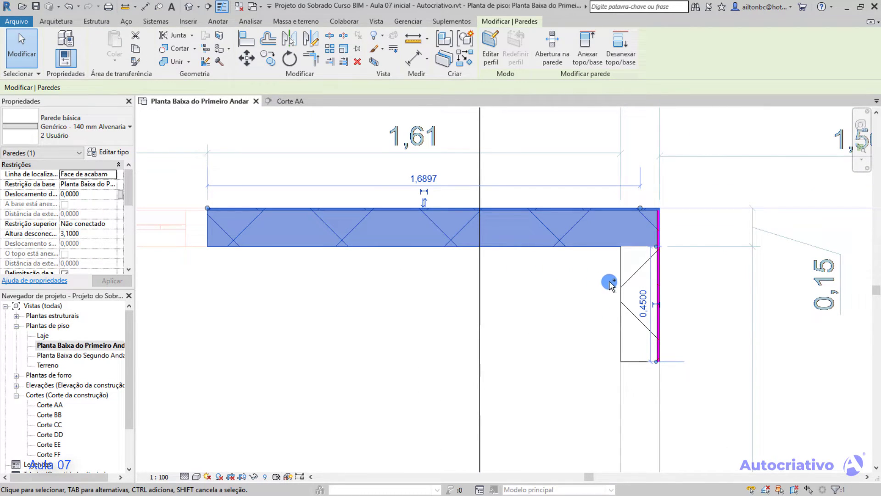
pyautogui.keyDown('ctrl'); pyautogui.click(621, 270); pyautogui.keyUp('ctrl')
pyautogui.press('Delete')
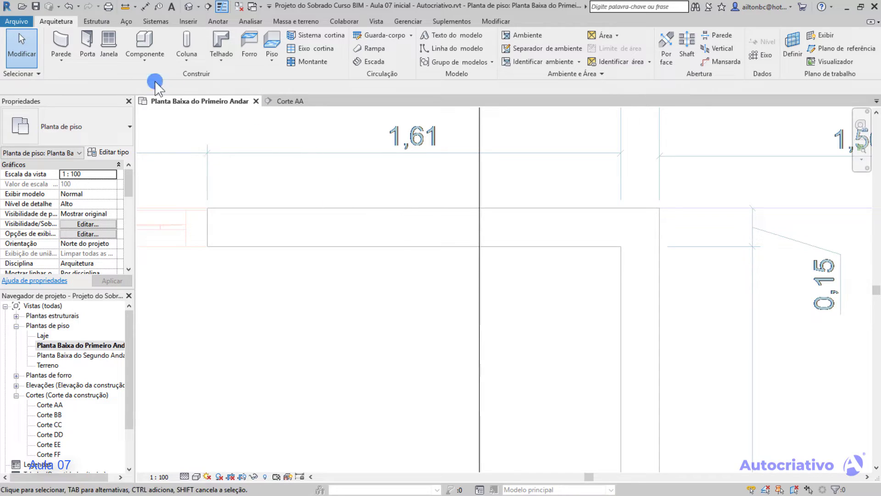
# Draw a horizontal wall about 1,61 m long along the plan's inner line to the inner corner, using Face de acabamento: Interna.
pyautogui.click(53, 37)
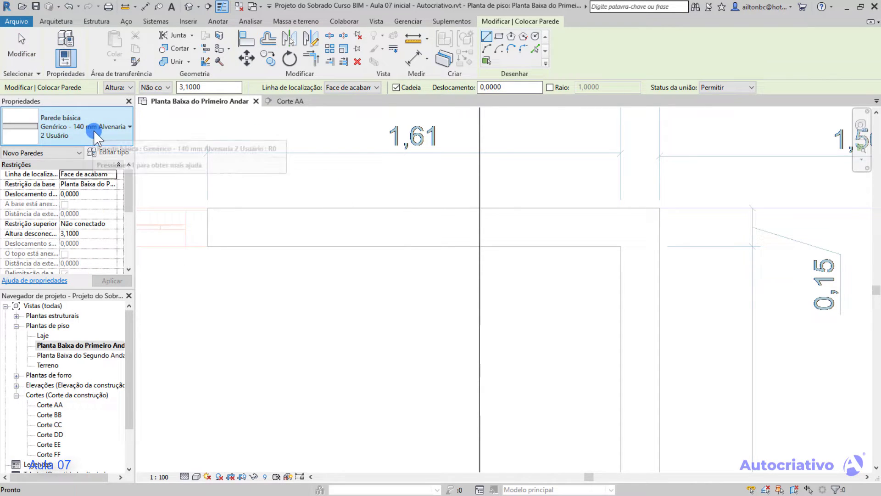
pyautogui.click(192, 86)
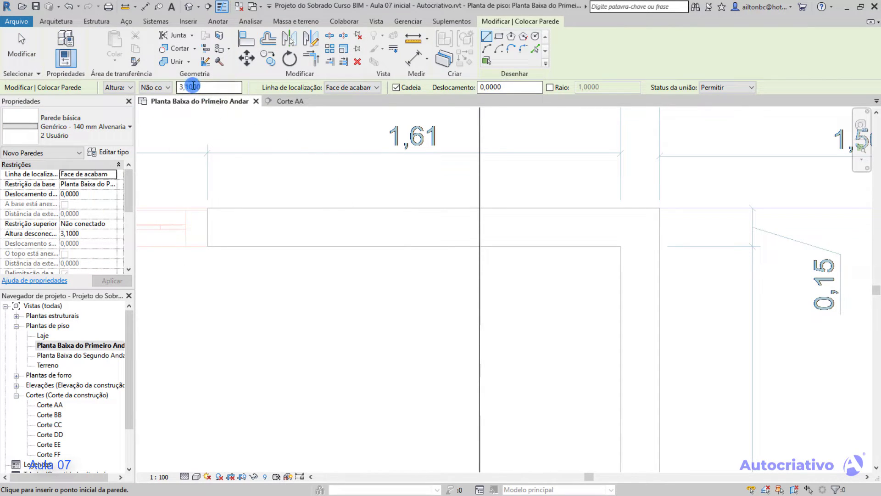
pyautogui.click(379, 87)
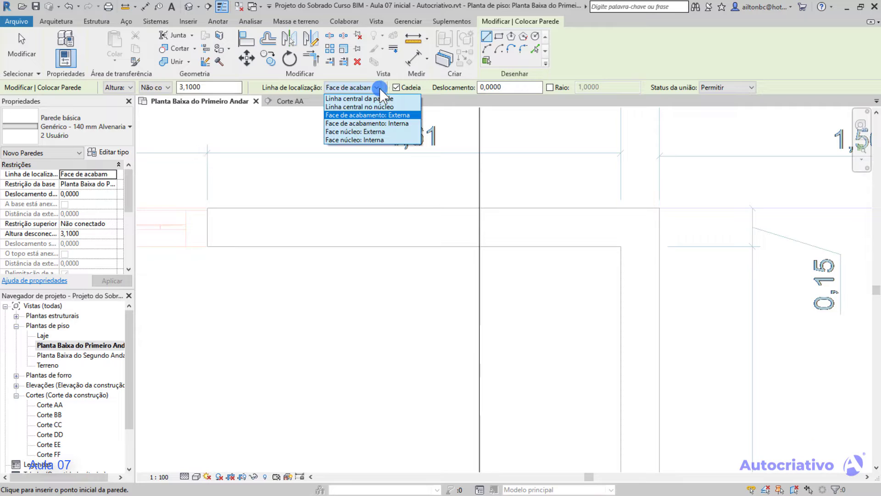
pyautogui.click(391, 123)
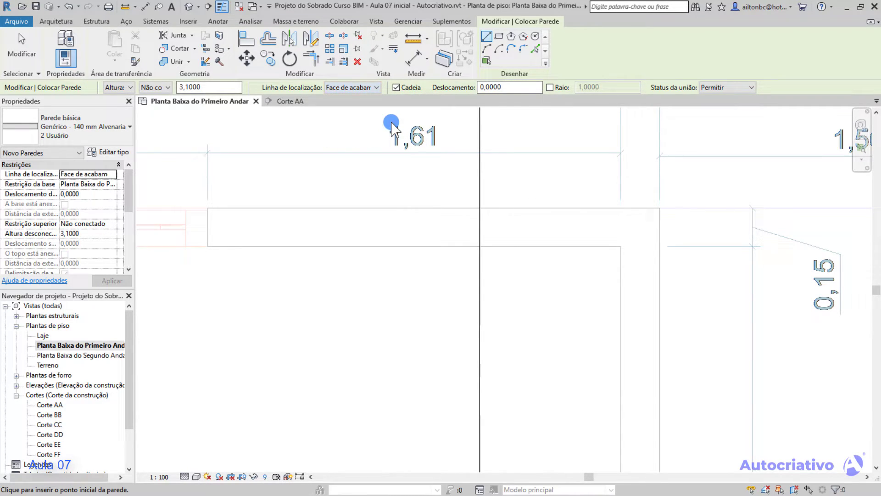
pyautogui.click(207, 246)
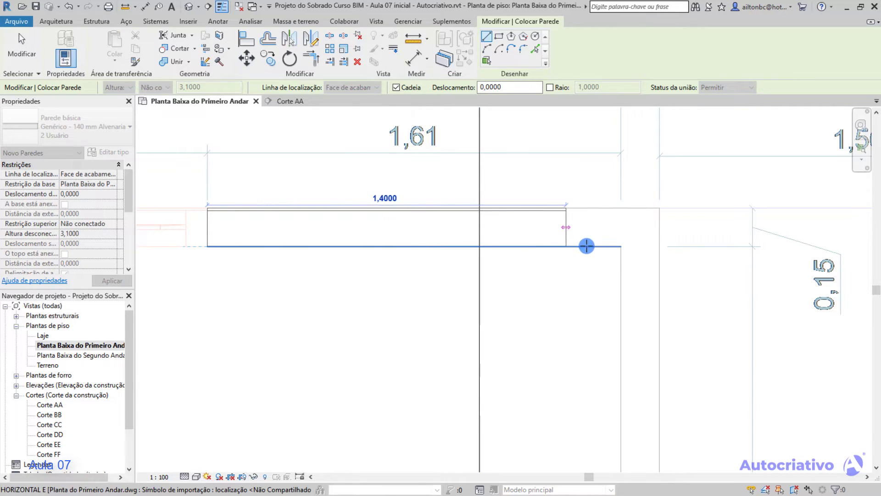
pyautogui.click(621, 246)
# Continue the wall chain downward from the inner corner along the inner line of the adjoining wall.
pyautogui.moveTo(603, 347); pyautogui.dragTo(597, 240, button='middle')
pyautogui.click(614, 320)
pyautogui.scroll(-1, 612, 321)
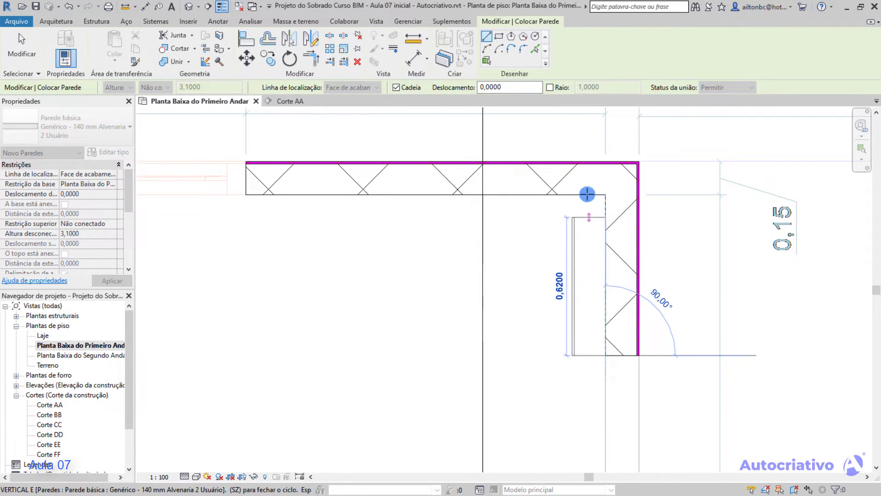
# Finish the wall tool and delete the horizontal and vertical walls drawn on the internal finish face.
pyautogui.press('Escape')
pyautogui.press('Escape')
pyautogui.moveTo(511, 191); pyautogui.dragTo(529, 238, button='middle')
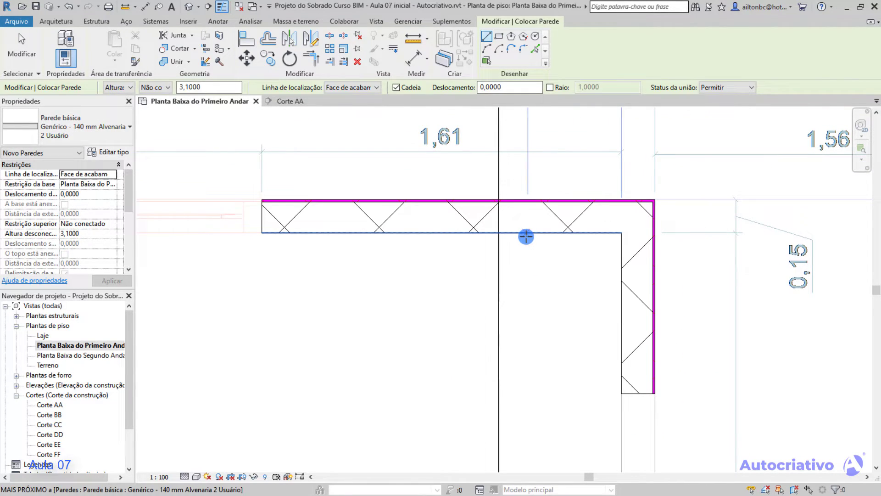
pyautogui.click(533, 234)
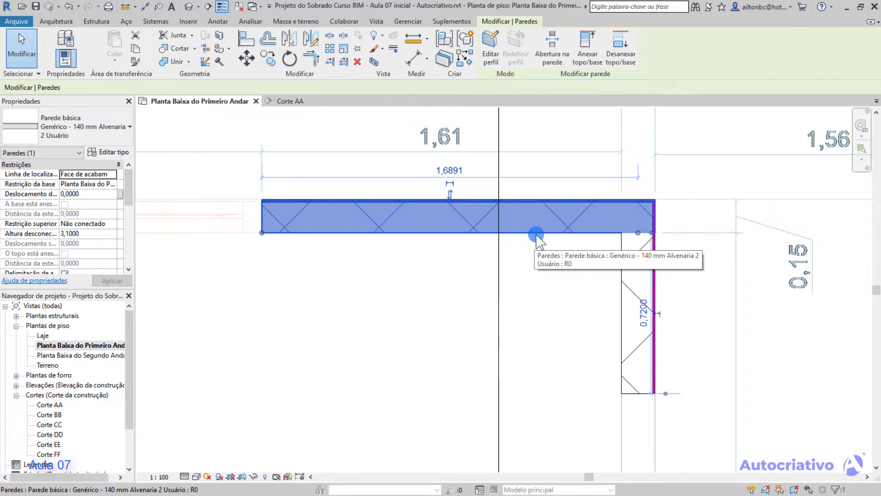
pyautogui.press('Delete')
pyautogui.click(620, 264)
pyautogui.press('Delete')
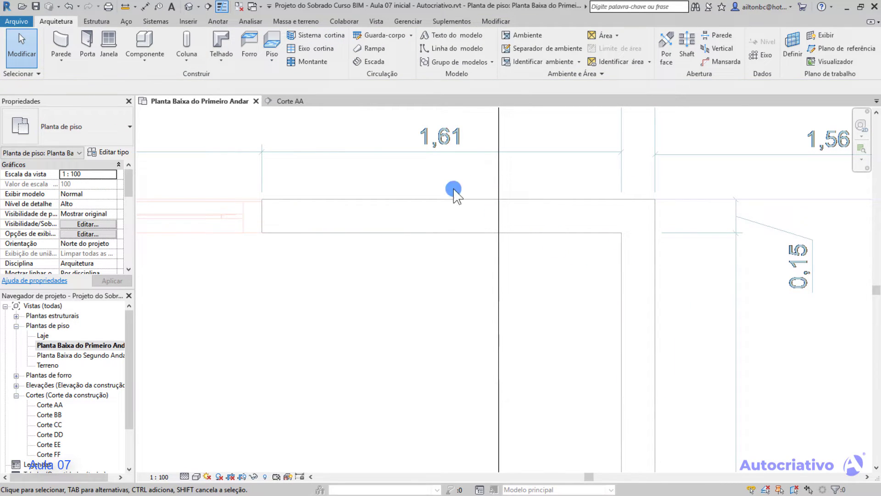
# Draw a horizontal wall about 1,76 m long just below the plan's upper line, ending at the outer vertical line, using Face núcleo: Externa.
pyautogui.click(61, 43)
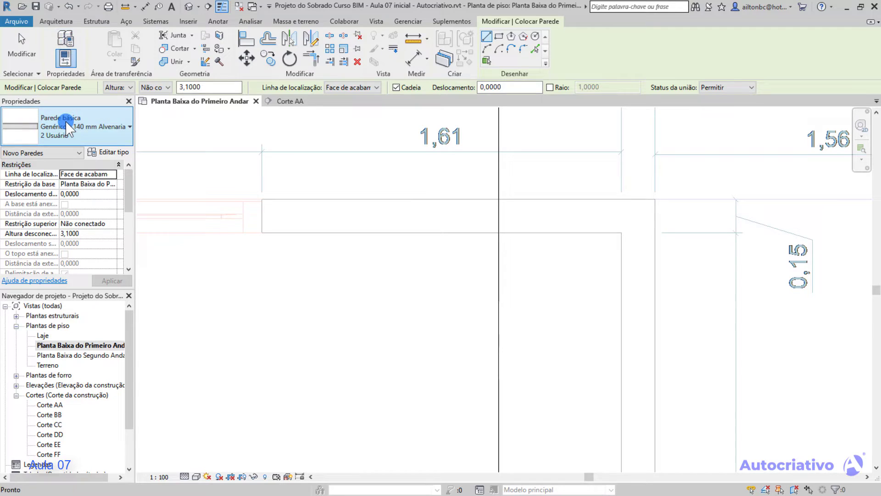
pyautogui.click(377, 87)
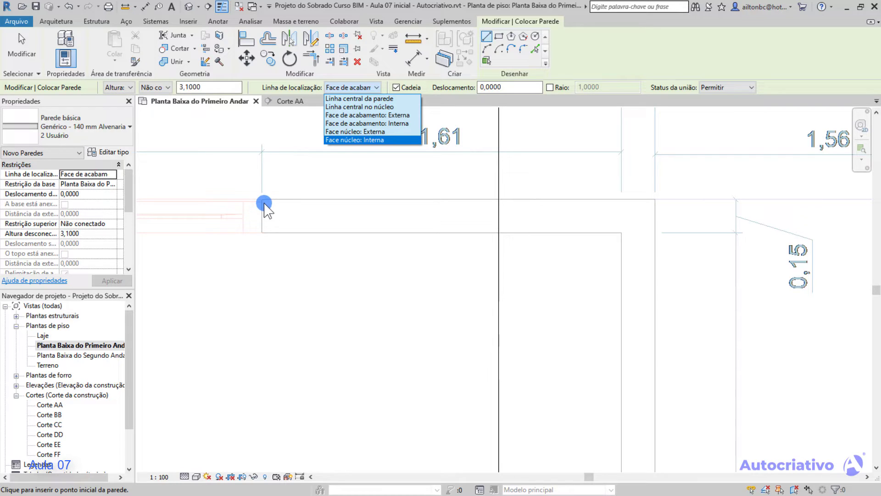
pyautogui.click(381, 132)
pyautogui.scroll(3, 266, 211)
pyautogui.moveTo(263, 206); pyautogui.dragTo(329, 205, button='middle')
pyautogui.scroll(1, 323, 194)
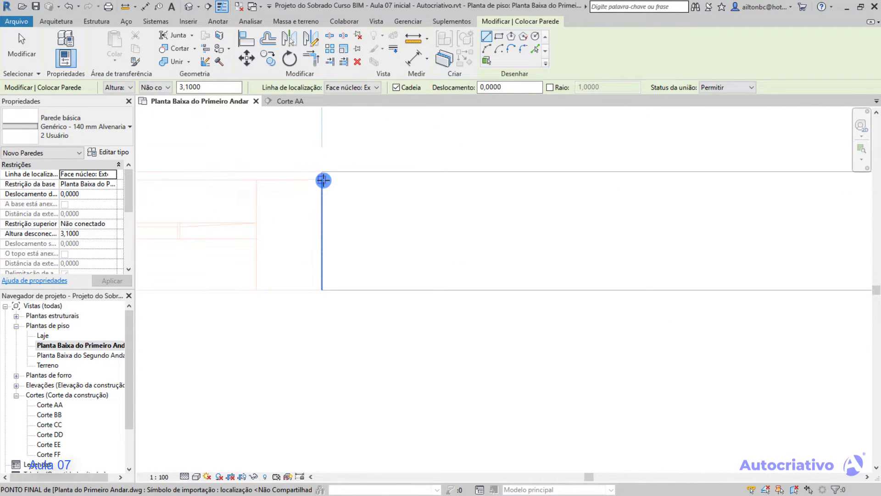
pyautogui.click(323, 179)
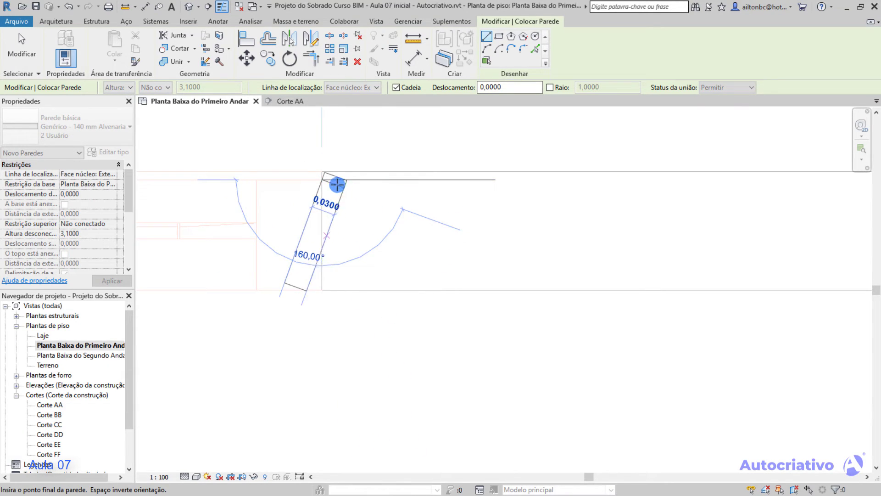
pyautogui.scroll(-2, 418, 185)
pyautogui.moveTo(583, 182); pyautogui.dragTo(305, 196, button='middle')
pyautogui.scroll(-2, 622, 205)
pyautogui.moveTo(690, 205); pyautogui.dragTo(533, 206, button='middle')
pyautogui.scroll(4, 595, 207)
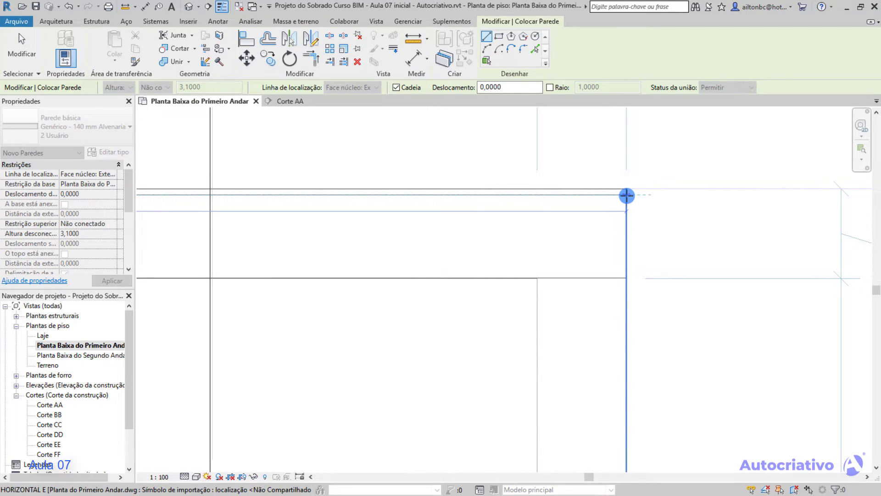
pyautogui.click(627, 194)
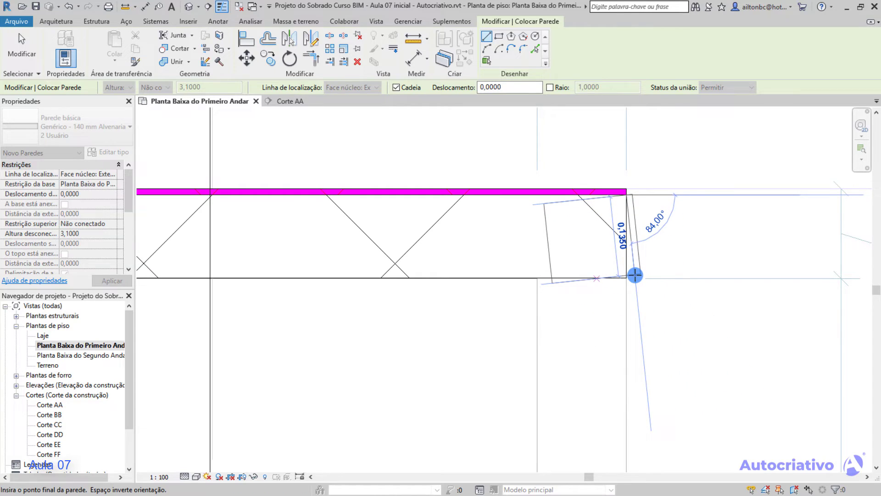
# Finish the wall tool and delete the horizontal wall drawn on the external core face.
pyautogui.press('Escape')
pyautogui.press('Escape')
pyautogui.scroll(-2, 461, 211)
pyautogui.press('Escape')
pyautogui.moveTo(391, 237); pyautogui.dragTo(624, 241, button='middle')
pyautogui.click(546, 205)
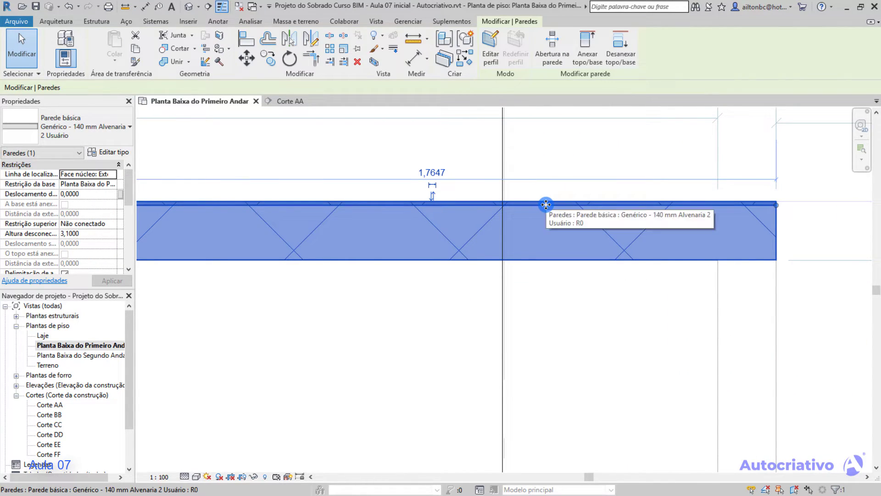
pyautogui.press('Delete')
pyautogui.scroll(3, 418, 216)
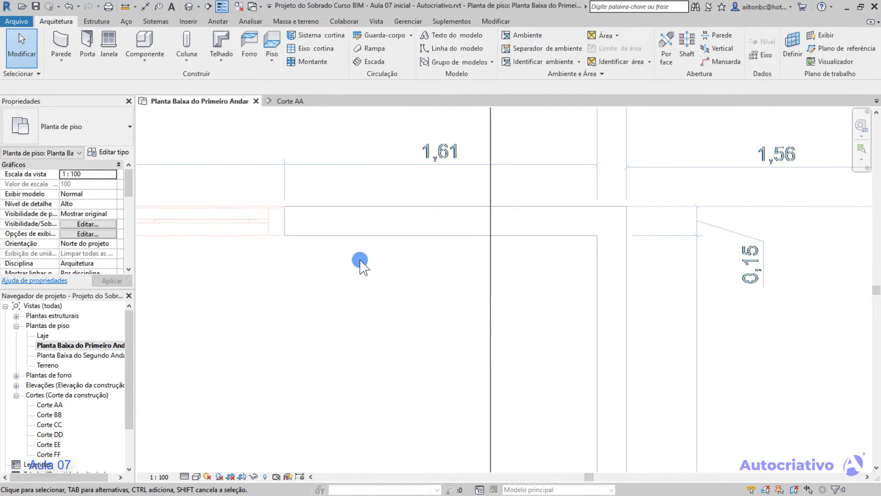
# Draw a horizontal wall about 1,61 m long along the plan's inner line to the inner corner, using Face núcleo: Interna.
pyautogui.click(65, 43)
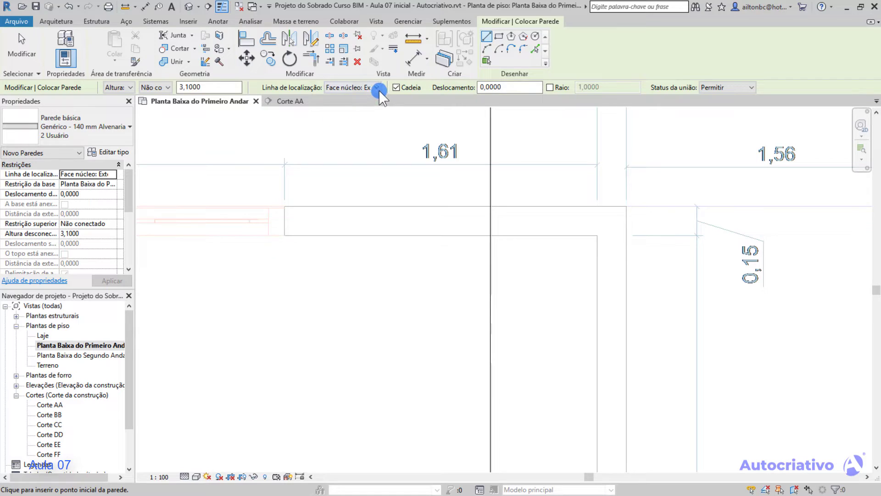
pyautogui.click(378, 88)
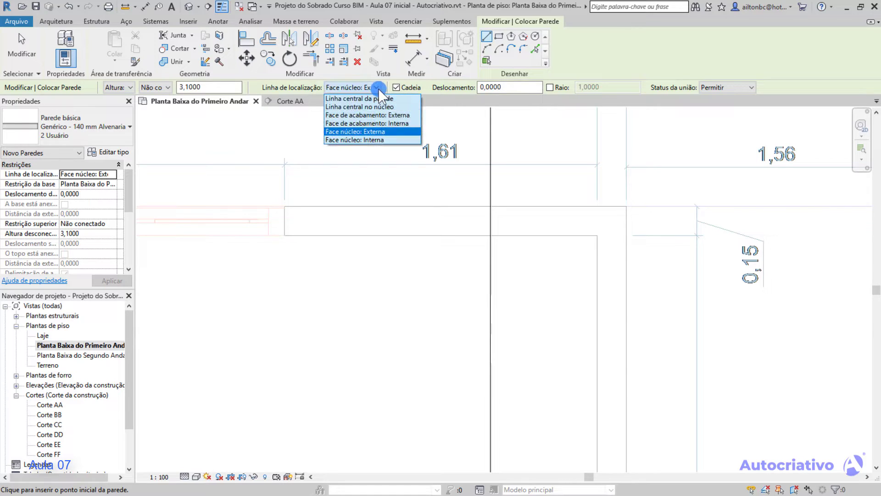
pyautogui.click(374, 140)
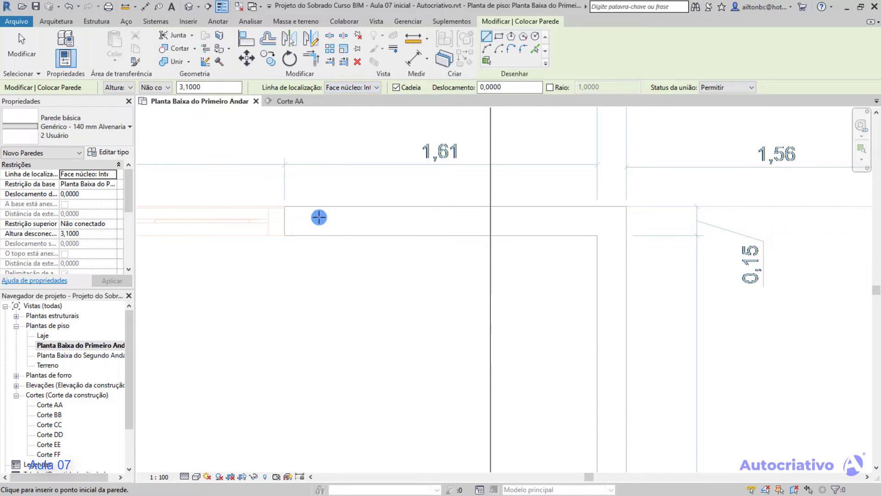
pyautogui.scroll(2, 289, 242)
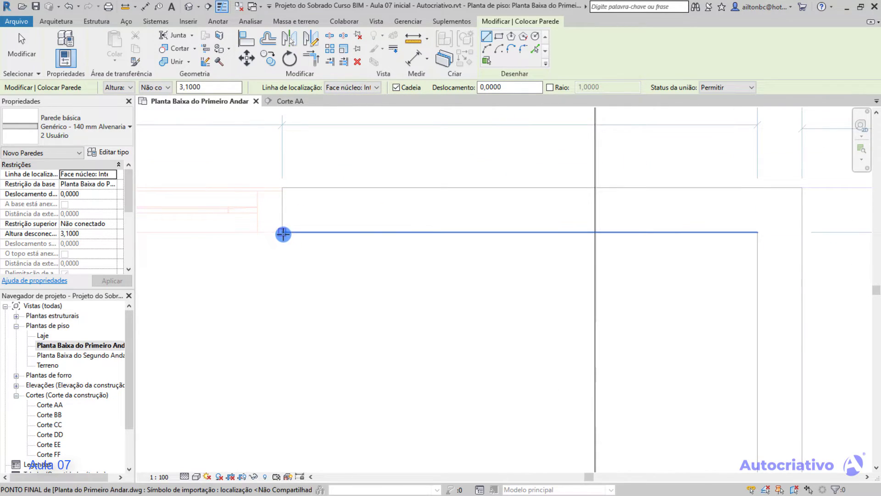
pyautogui.click(282, 232)
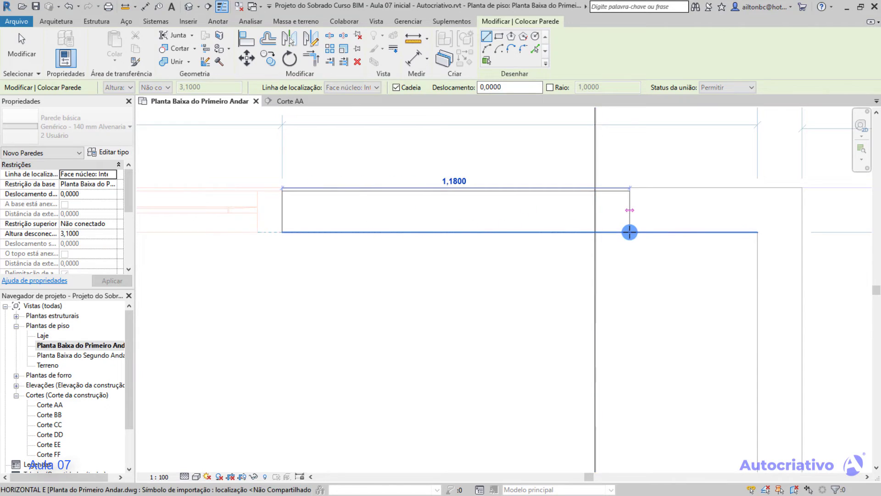
pyautogui.moveTo(699, 231); pyautogui.dragTo(546, 223, button='middle')
pyautogui.click(605, 224)
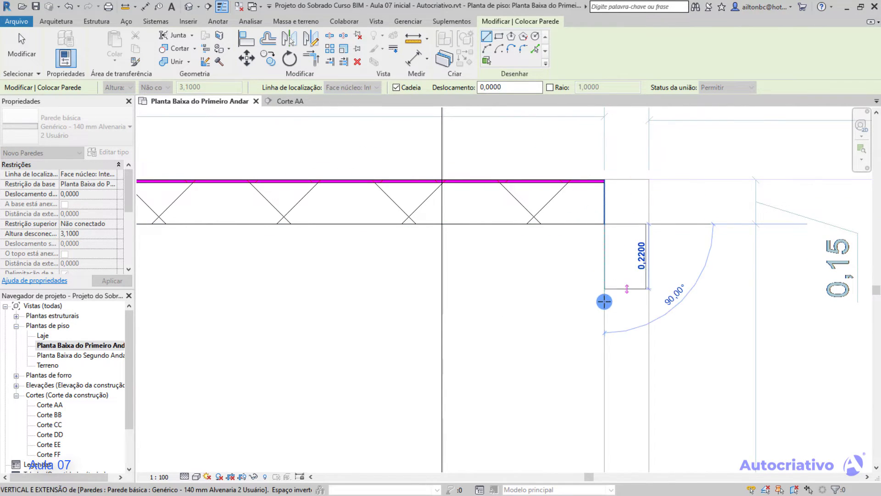
# Continue the wall chain about 0,28 m downward from the inner corner and finish the wall tool.
pyautogui.click(606, 306)
pyautogui.press('Escape')
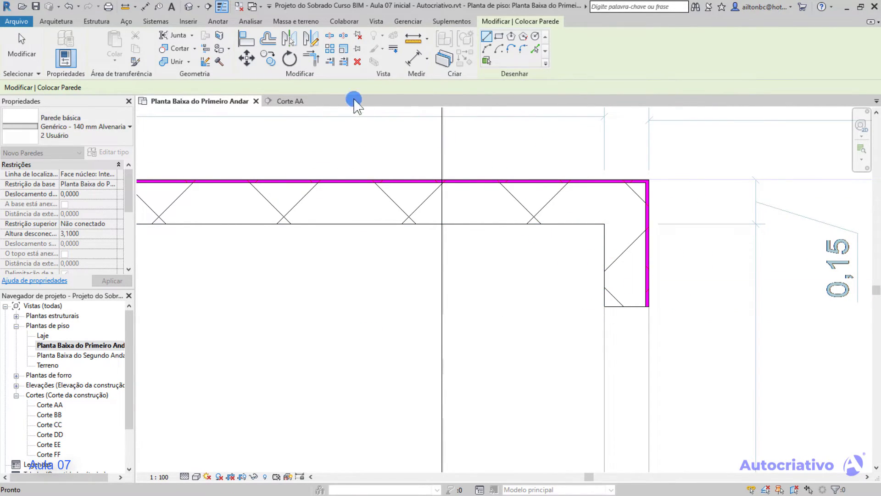
pyautogui.press('Escape')
pyautogui.scroll(-2, 412, 199)
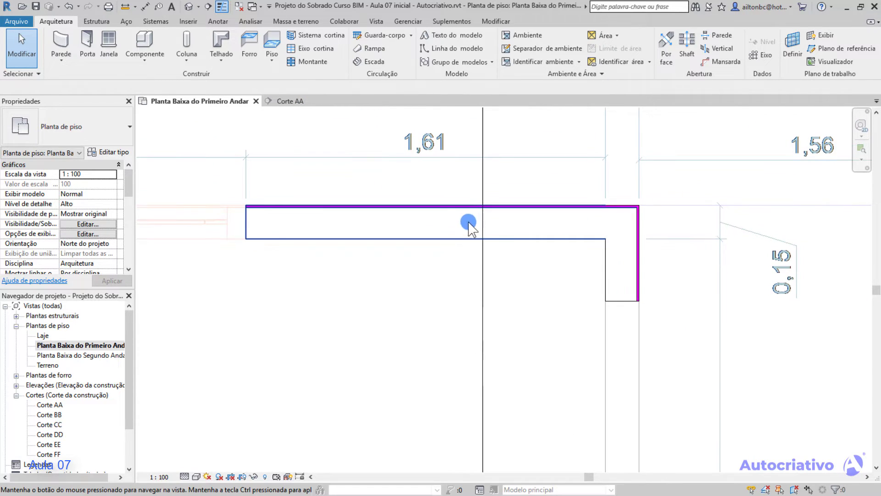
# Delete the horizontal and short vertical walls drawn on the internal core face.
pyautogui.click(526, 213)
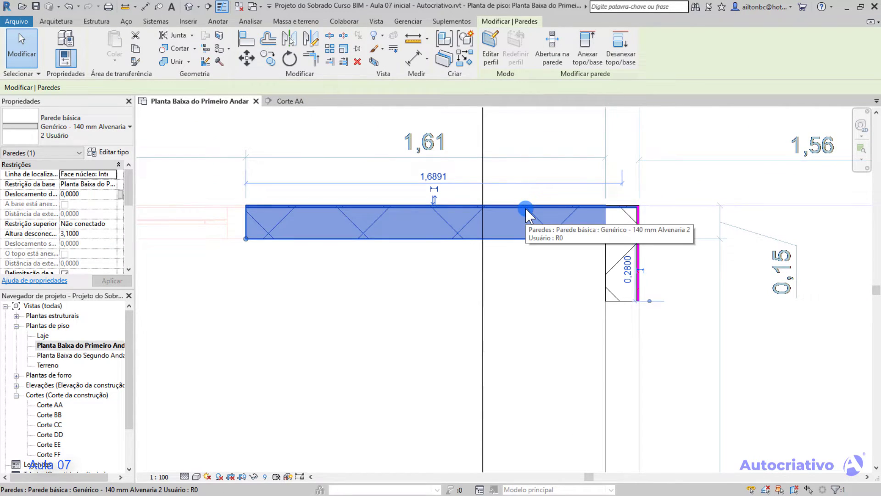
pyautogui.press('Delete')
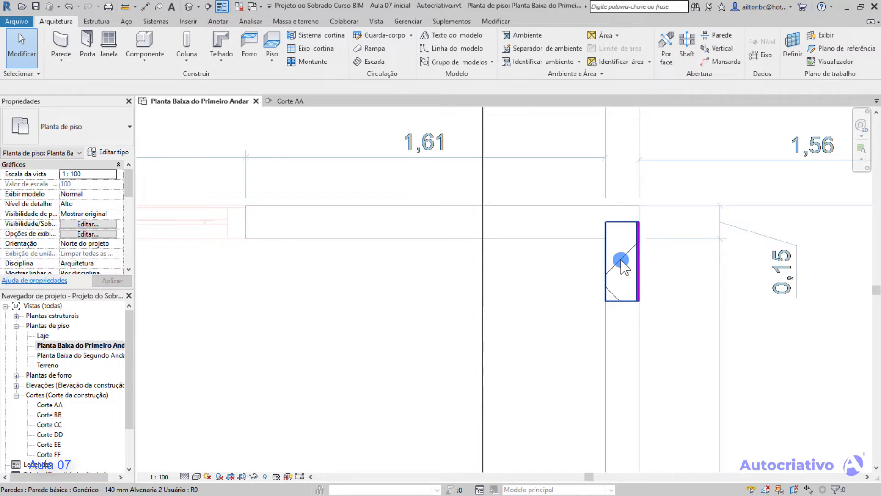
pyautogui.click(621, 260)
pyautogui.press('Delete')
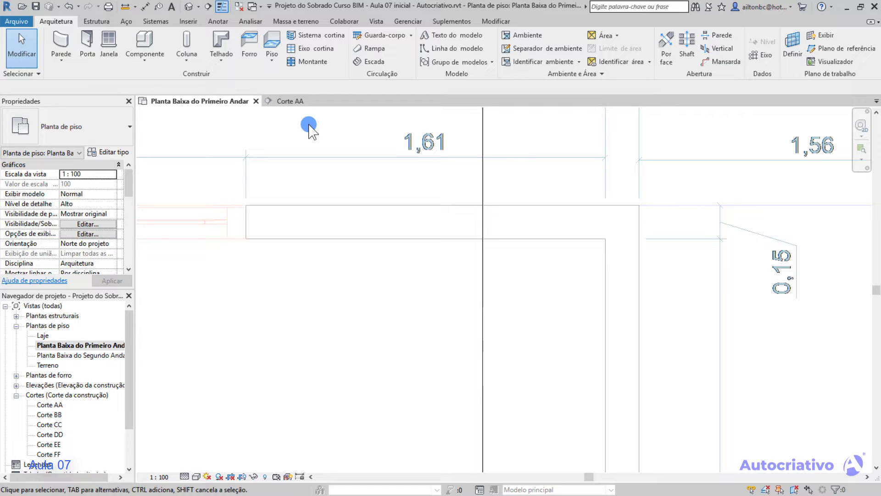
# Start a wall chain with Cadeia enabled, drawing about 1,61 m horizontally along the plan's inner line to the inner corner.
pyautogui.click(70, 49)
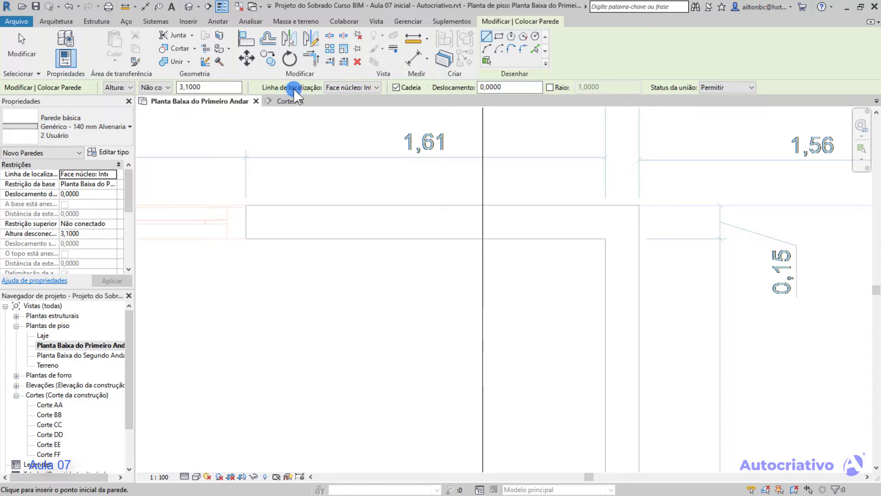
pyautogui.click(376, 87)
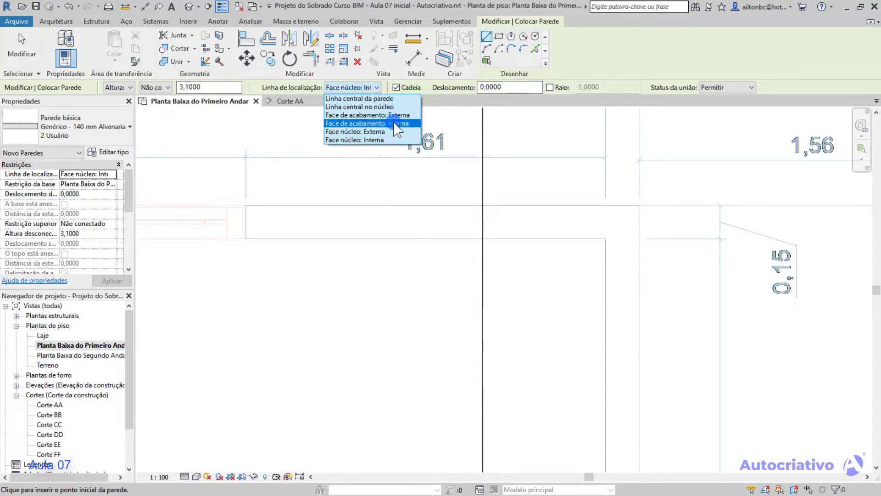
pyautogui.click(439, 103)
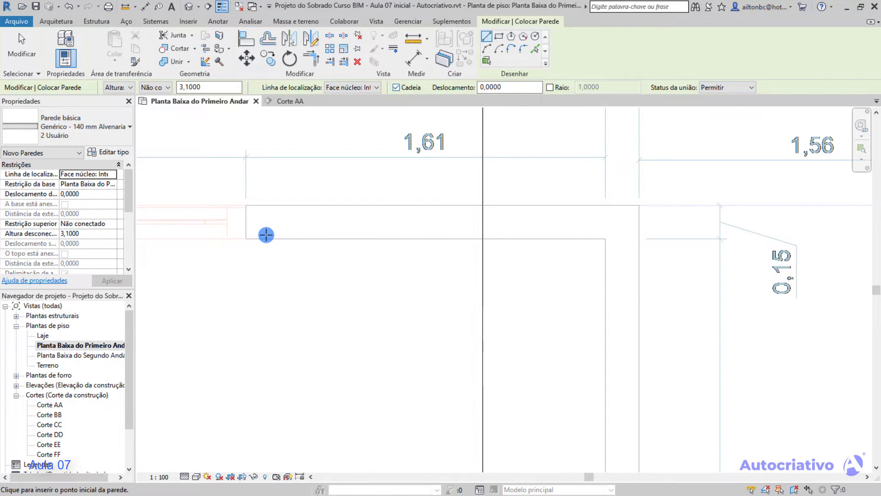
pyautogui.click(246, 238)
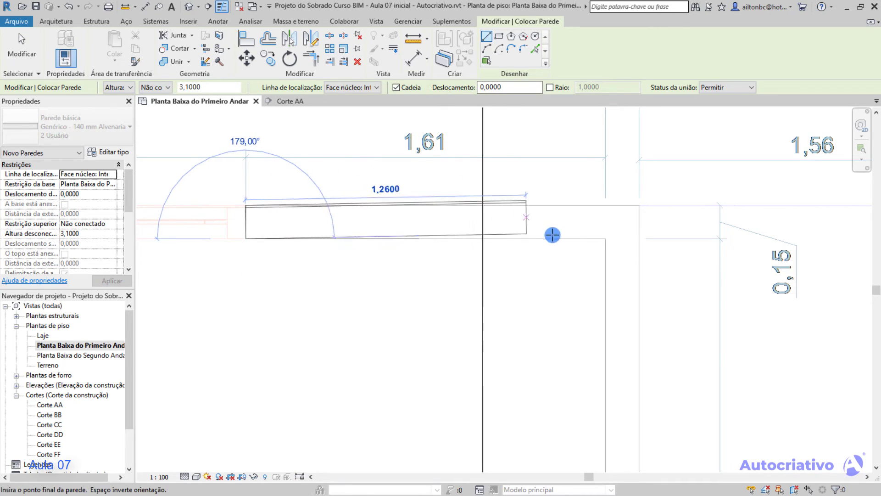
pyautogui.click(605, 238)
# Continue the wall chain about 4,22 m downward along the inner vertical line to the Escritório's lower corner.
pyautogui.moveTo(608, 349); pyautogui.dragTo(462, 224, button='middle')
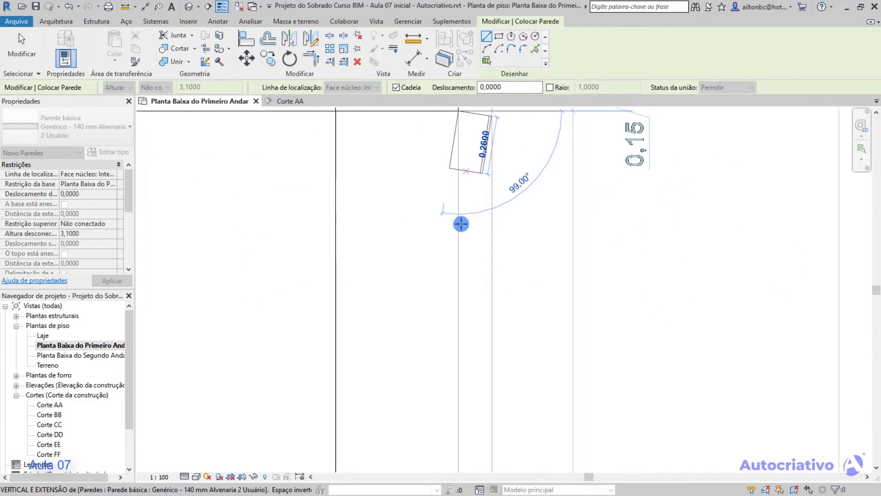
pyautogui.scroll(-4, 458, 260)
pyautogui.moveTo(458, 263); pyautogui.dragTo(466, 137, button='middle')
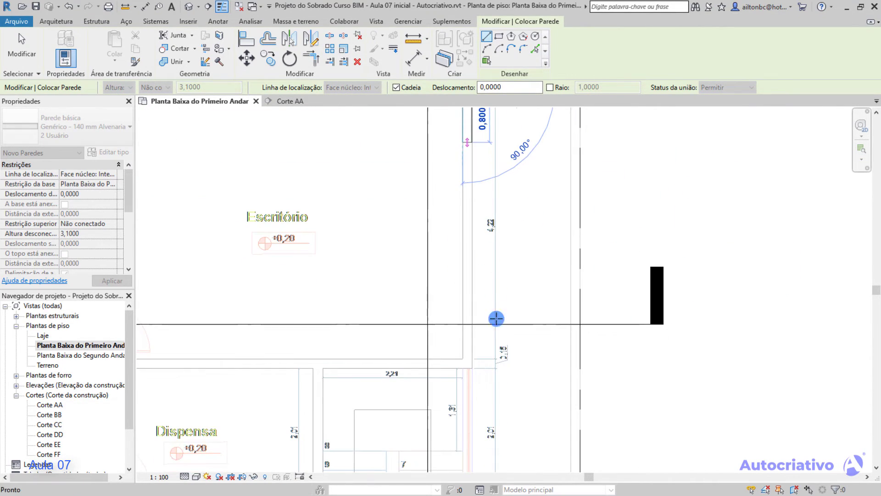
pyautogui.click(462, 360)
# Continue the wall chain about 2,21 m leftward along the Escritório's lower line and end the chain.
pyautogui.scroll(4, 462, 358)
pyautogui.scroll(-2, 326, 350)
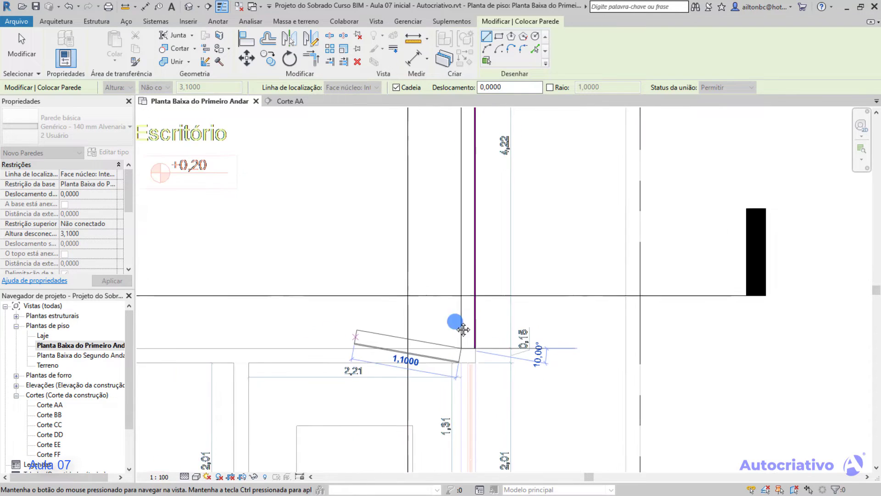
pyautogui.moveTo(441, 324); pyautogui.dragTo(557, 315, button='middle')
pyautogui.click(450, 325)
pyautogui.press('Escape')
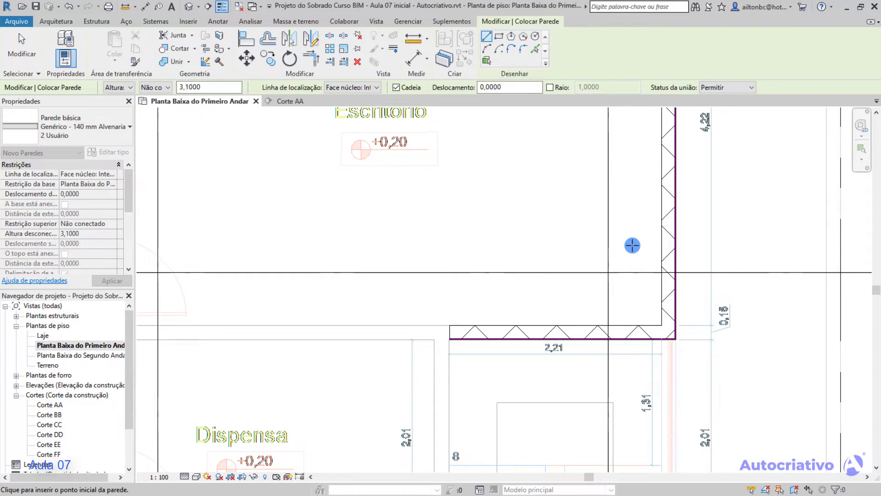
# Undo the chained walls drawn around the Escritório.
pyautogui.hotkey('ctrl', 'z')
pyautogui.hotkey('ctrl', 'z')
pyautogui.scroll(-2, 596, 206)
pyautogui.moveTo(598, 206); pyautogui.dragTo(606, 367, button='middle')
pyautogui.scroll(-3, 470, 262)
pyautogui.scroll(3, 463, 229)
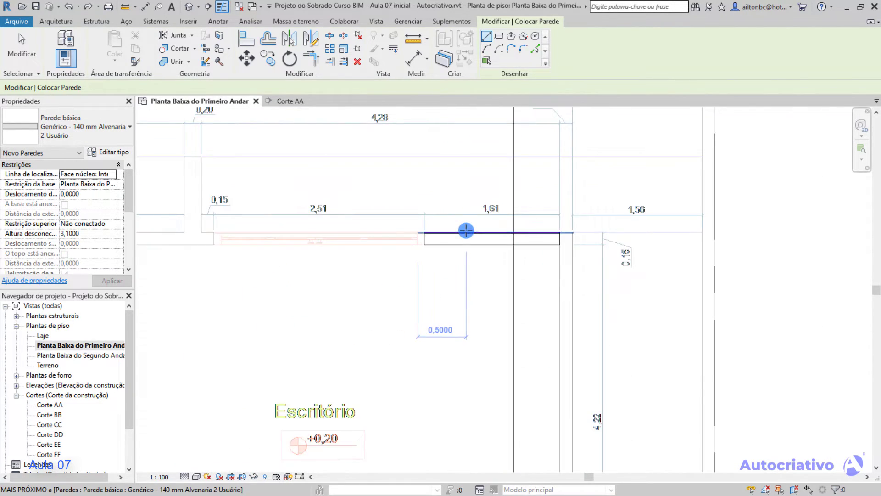
# Disable Cadeia and draw a single horizontal wall about 1,61 m long along the plan's inner line to the inner corner.
pyautogui.scroll(3, 466, 230)
pyautogui.scroll(1, 468, 238)
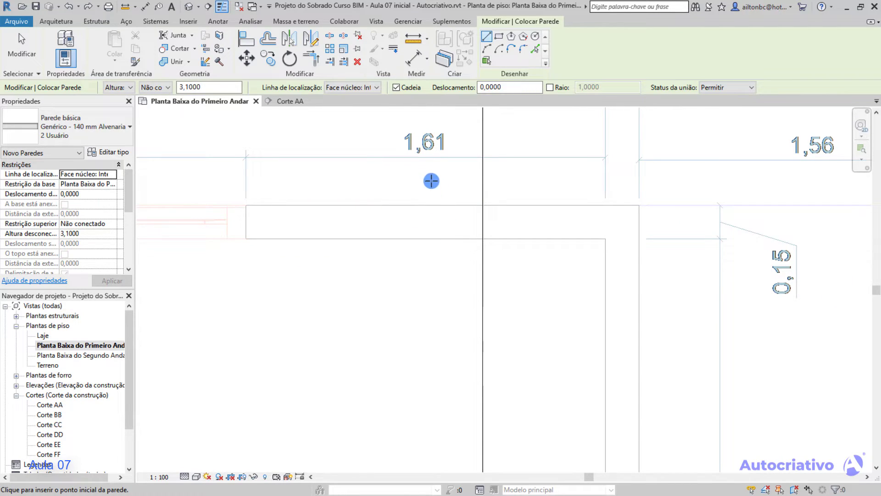
pyautogui.click(246, 238)
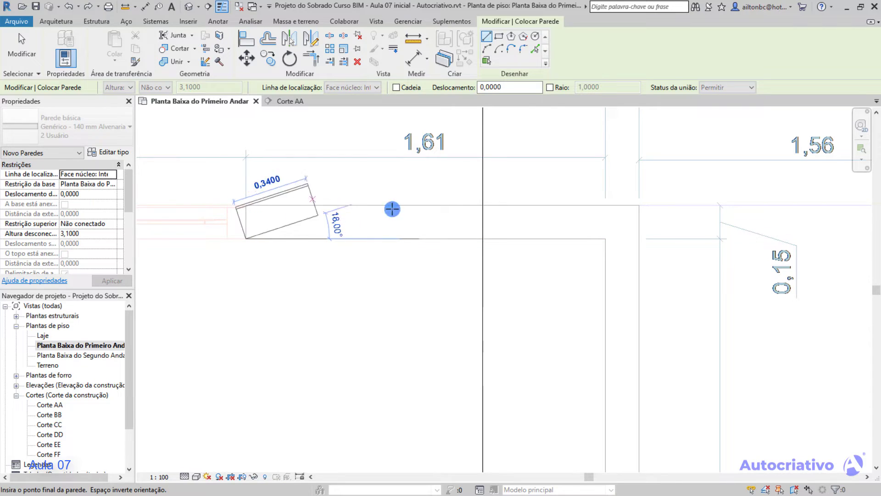
pyautogui.click(605, 238)
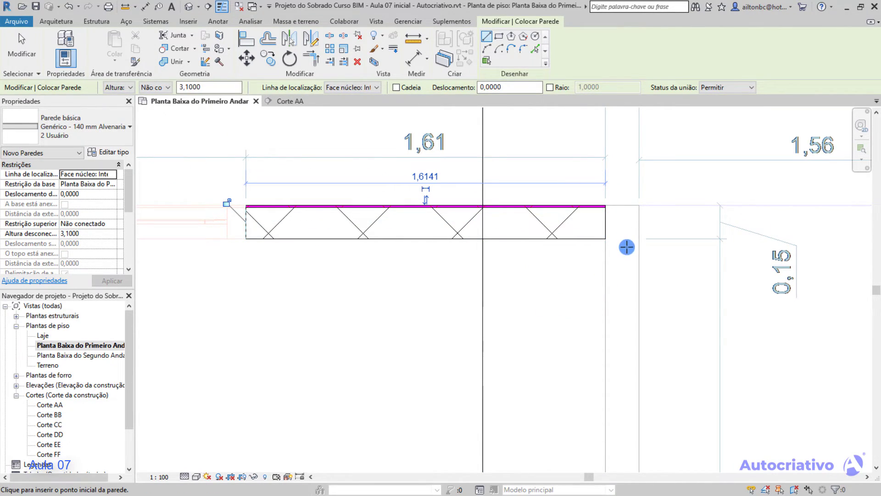
# Draw a vertical wall about 1,12 m long downward from the inner corner along the plan's inner vertical line.
pyautogui.click(607, 240)
pyautogui.scroll(3, 596, 236)
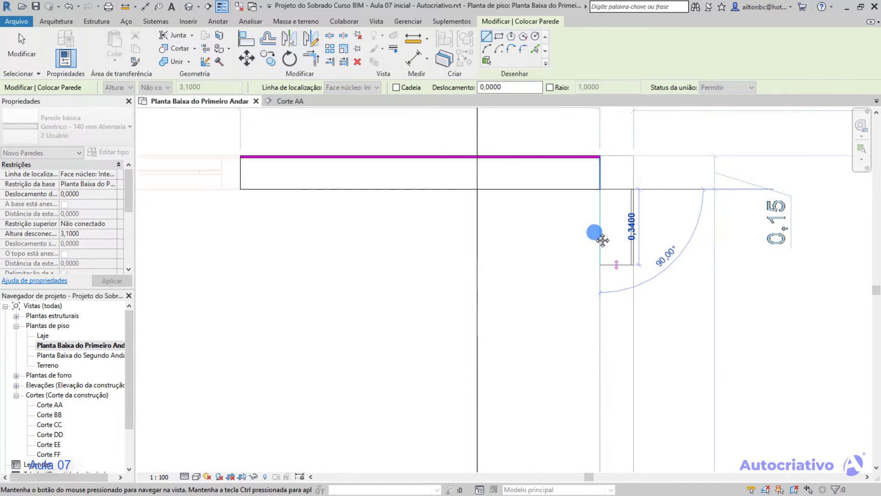
pyautogui.scroll(-3, 578, 298)
pyautogui.click(582, 320)
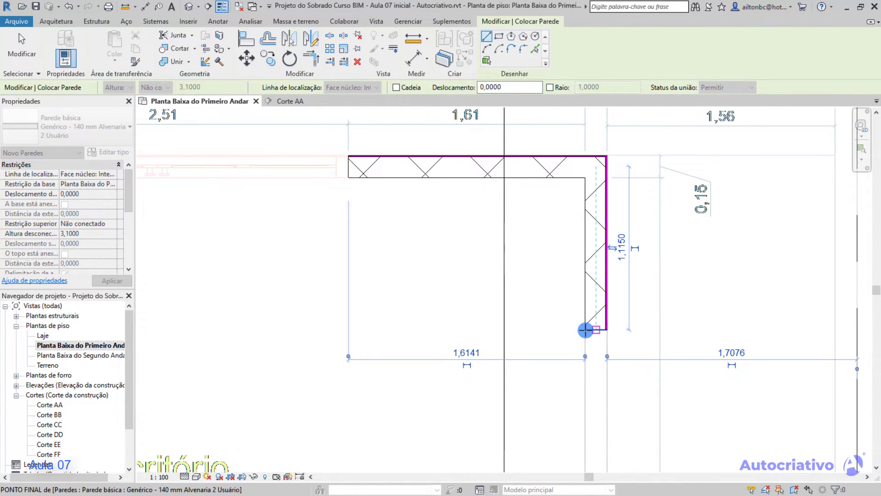
# Continue the vertical wall downward with a separately started segment to about 2,18 m in total and leave the wall tool.
pyautogui.scroll(3, 592, 260)
pyautogui.moveTo(584, 253); pyautogui.dragTo(579, 191, button='middle')
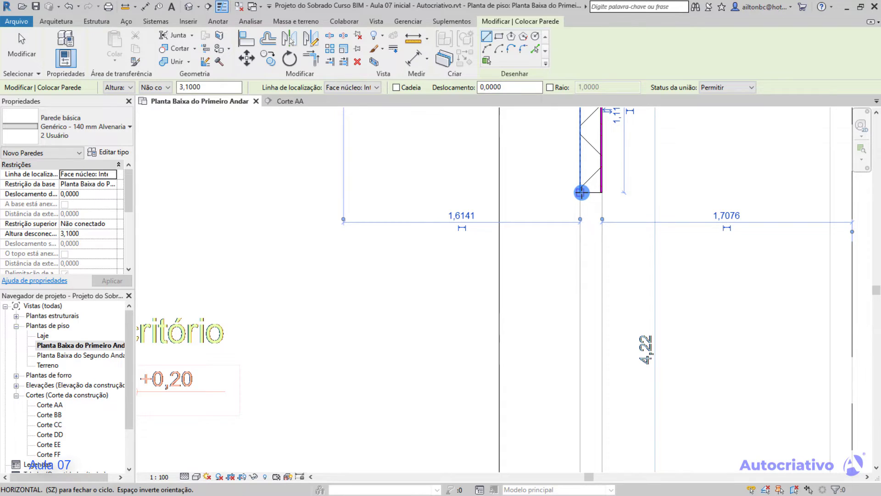
pyautogui.press('Escape')
pyautogui.scroll(-1, 558, 295)
pyautogui.moveTo(554, 221); pyautogui.dragTo(575, 364, button='middle')
pyautogui.press('Escape')
pyautogui.moveTo(574, 311); pyautogui.dragTo(527, 238, button='middle')
# Delete the vertical and horizontal walls drawn along the Escritório's upper corner.
pyautogui.click(548, 300)
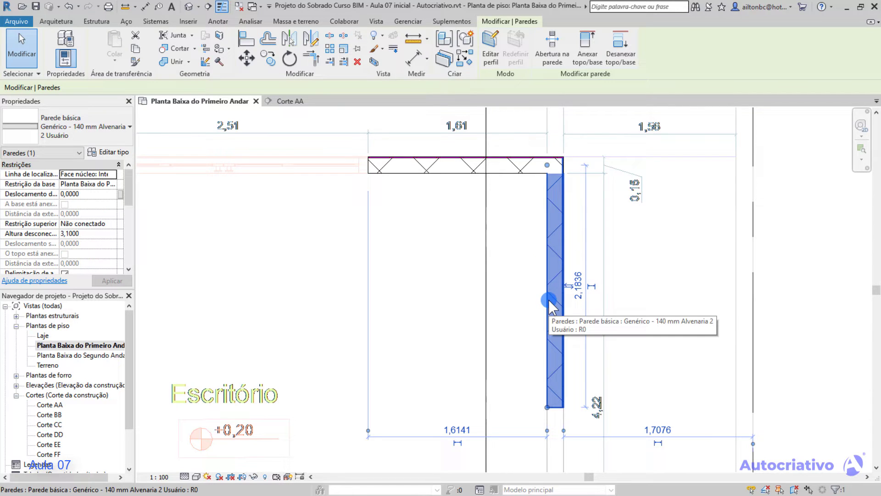
pyautogui.press('Delete')
pyautogui.click(537, 172)
pyautogui.click(489, 177)
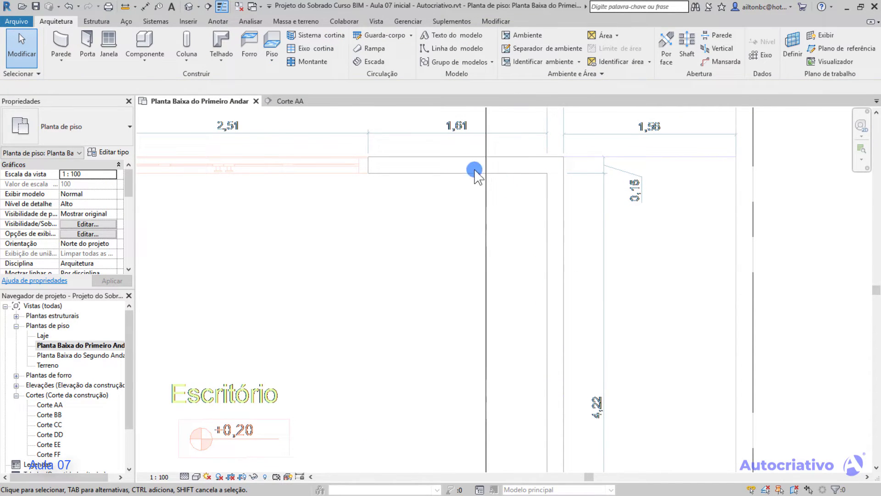
# Restart the Wall tool with Cadeia enabled and the location line set to Face núcleo: Interna.
pyautogui.click(60, 42)
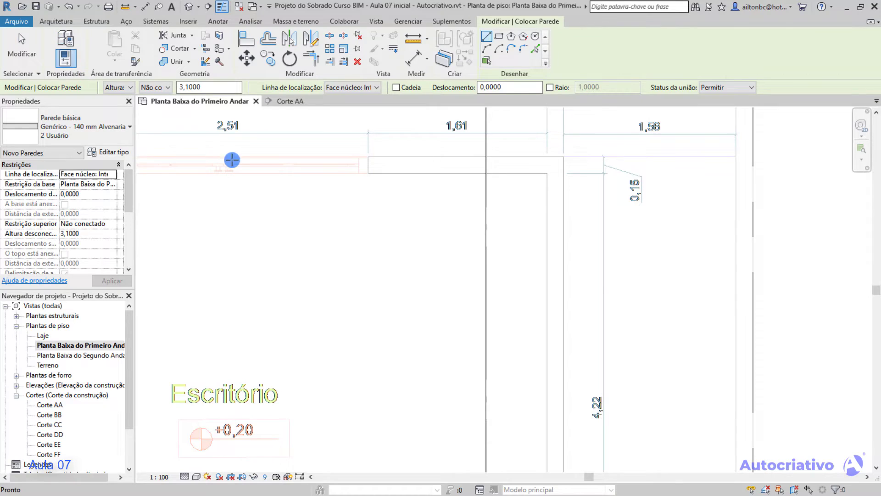
pyautogui.click(396, 88)
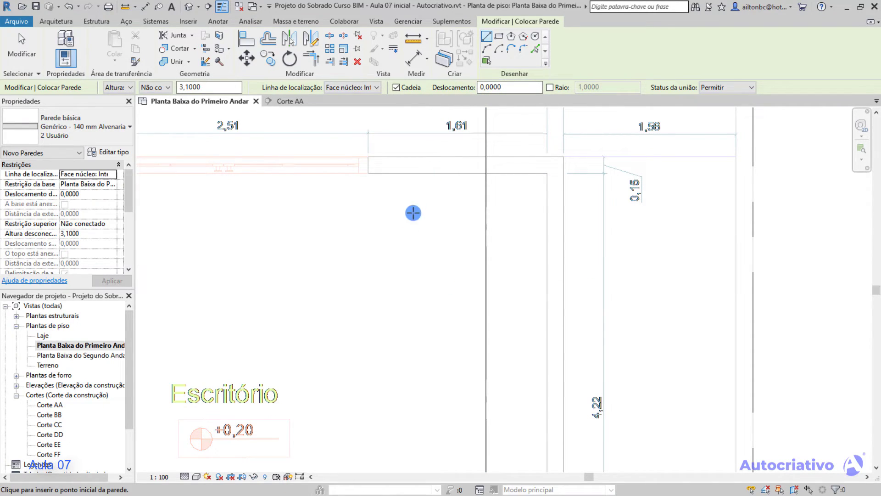
pyautogui.moveTo(394, 214); pyautogui.dragTo(407, 261, button='middle')
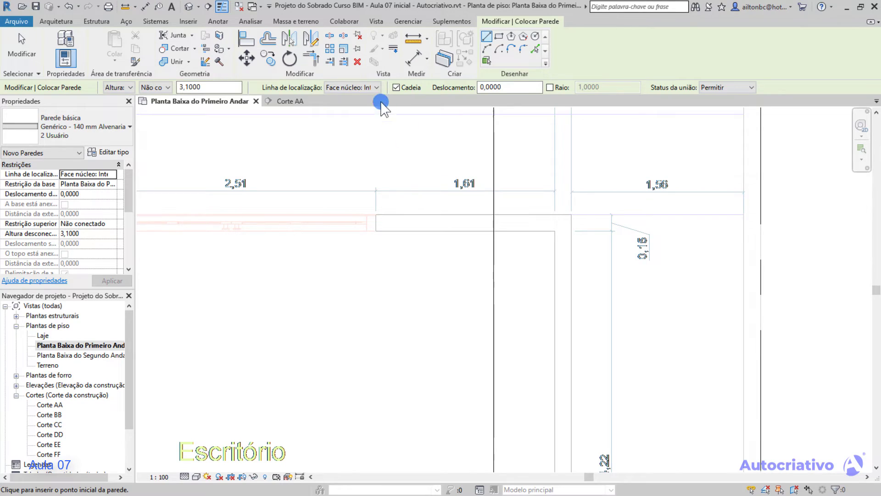
pyautogui.click(376, 88)
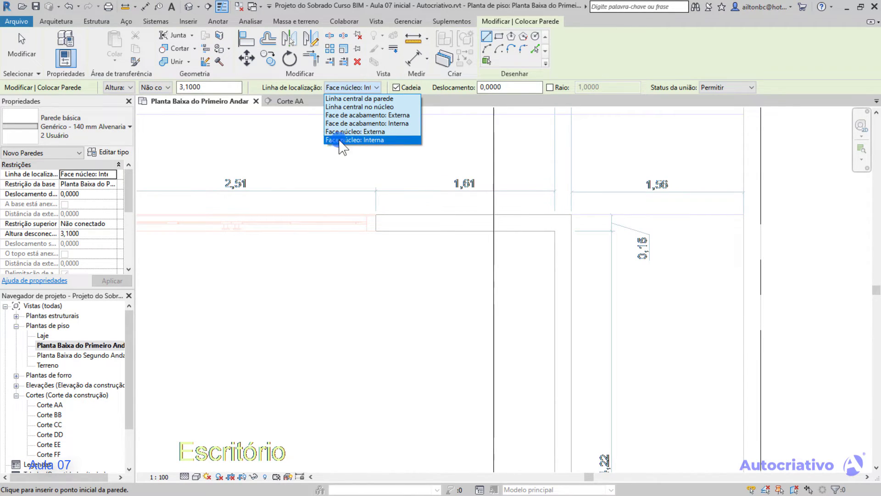
pyautogui.click(379, 140)
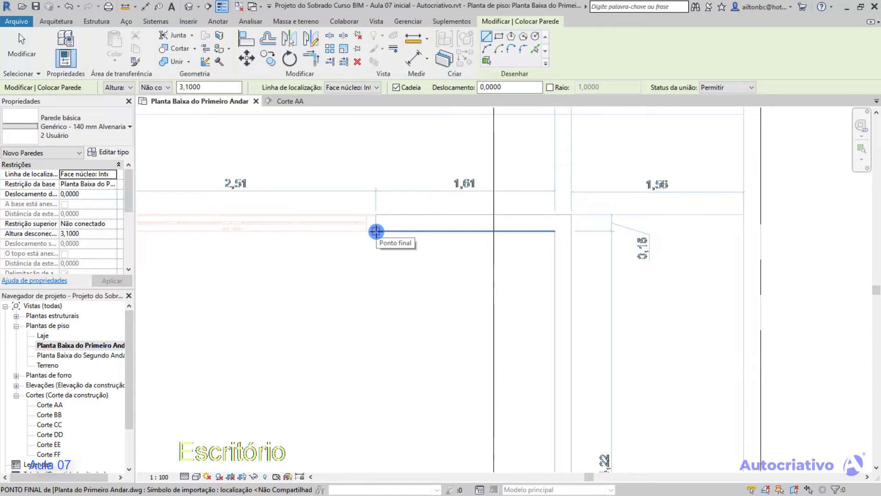
pyautogui.click(376, 230)
pyautogui.press('Escape')
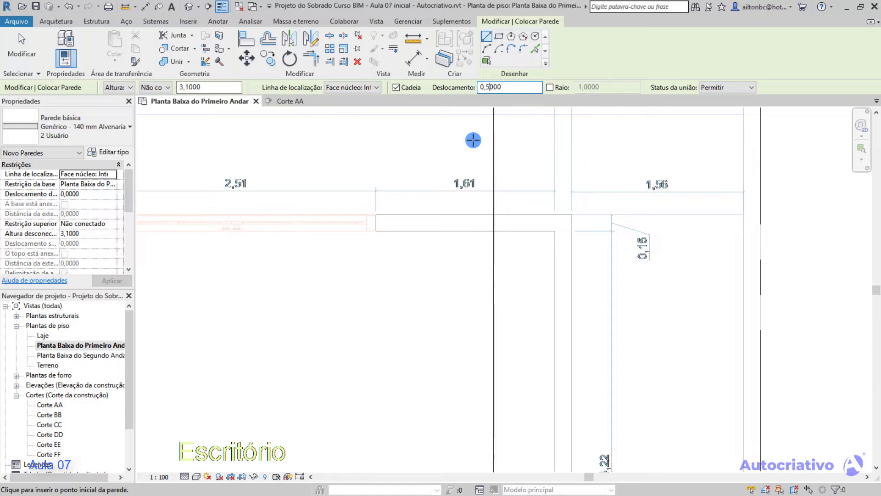
# Set Deslocamento to 0,5000 and draw a horizontal wall about 1,61 m long by tracing the plan's inner line.
pyautogui.click(449, 99)
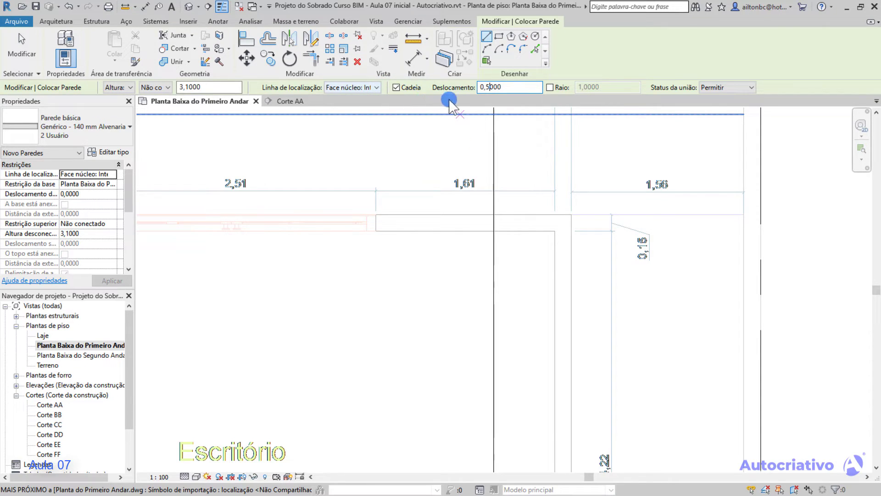
pyautogui.click(376, 230)
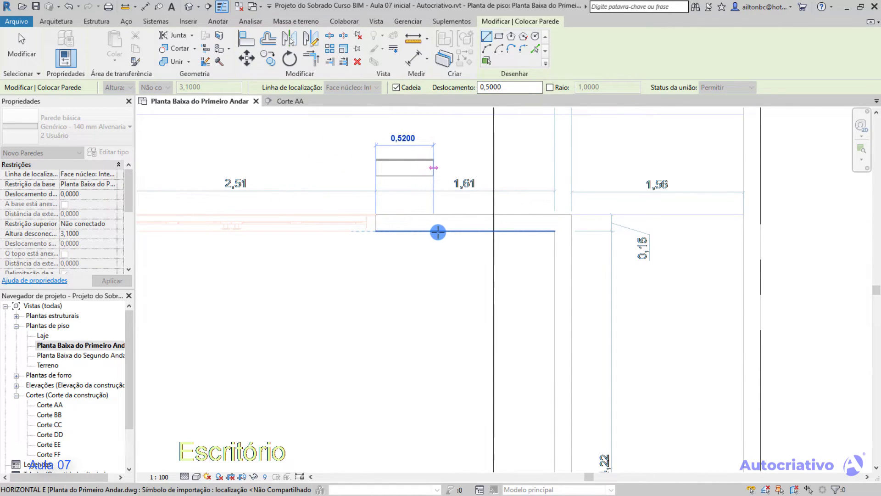
pyautogui.click(555, 231)
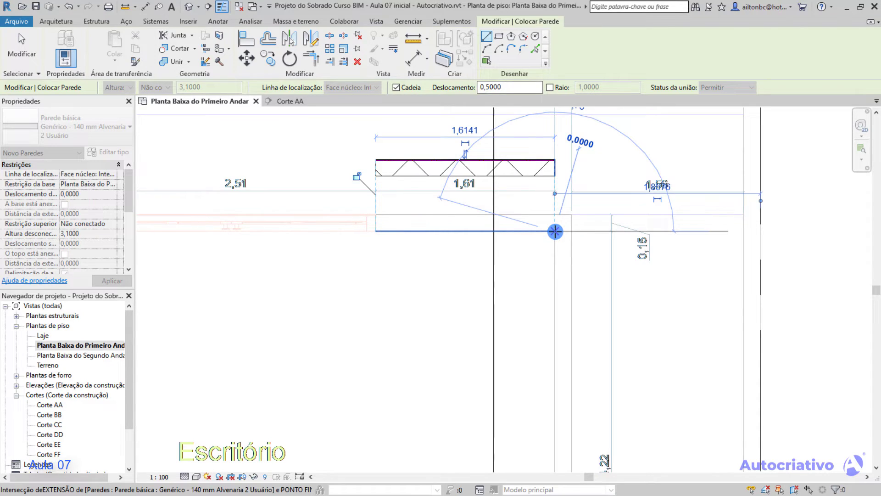
pyautogui.press('Escape')
pyautogui.press('Escape')
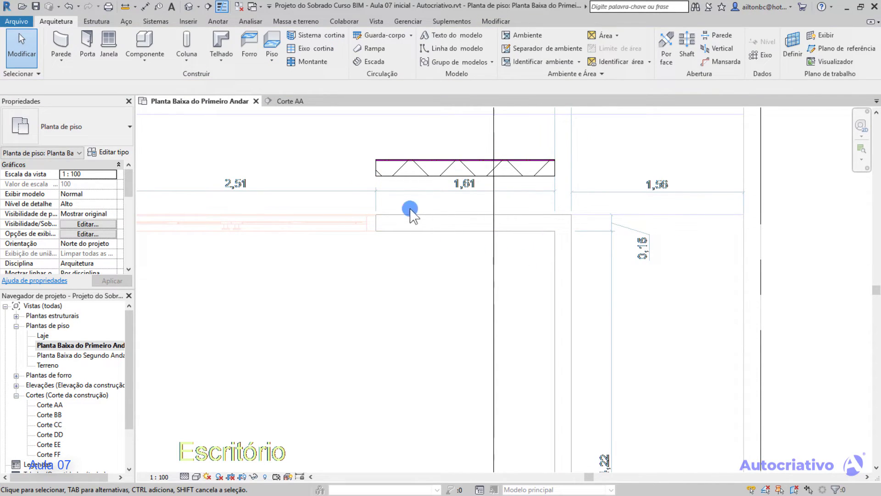
# Measure the vertical distance from the offset wall's lower face to the plan's inner horizontal line.
pyautogui.click(124, 6)
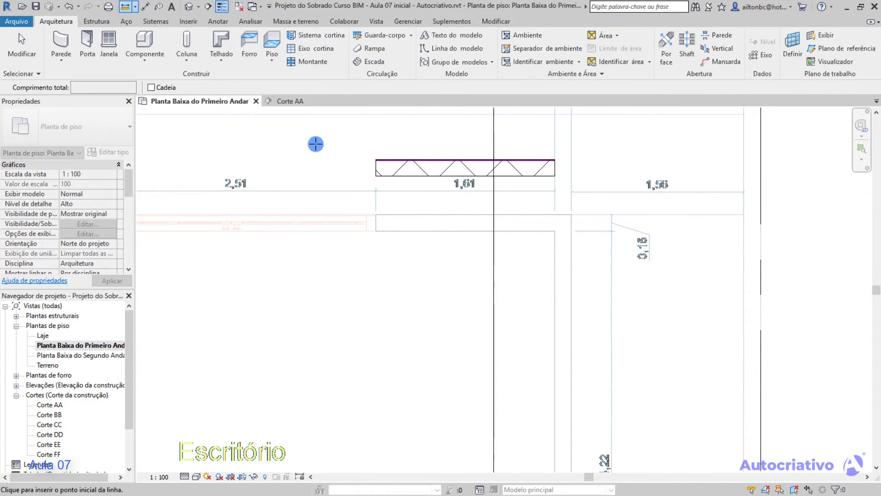
pyautogui.click(377, 176)
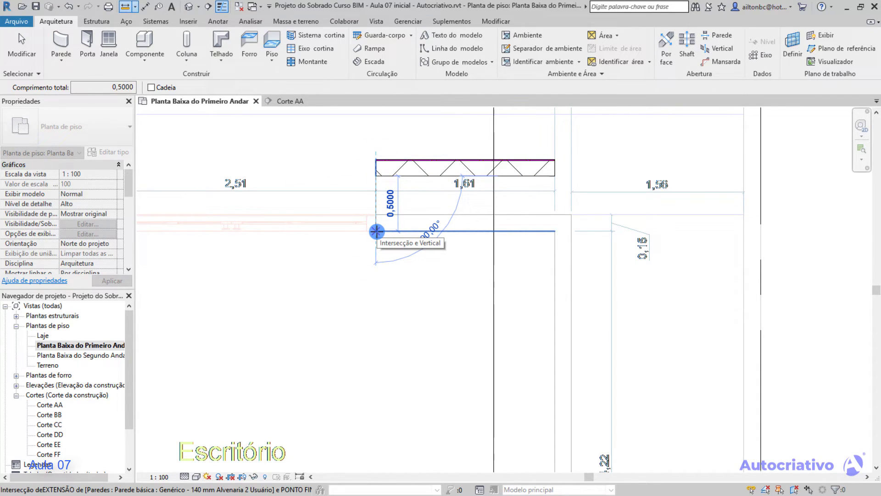
pyautogui.press('Escape')
pyautogui.press('Escape')
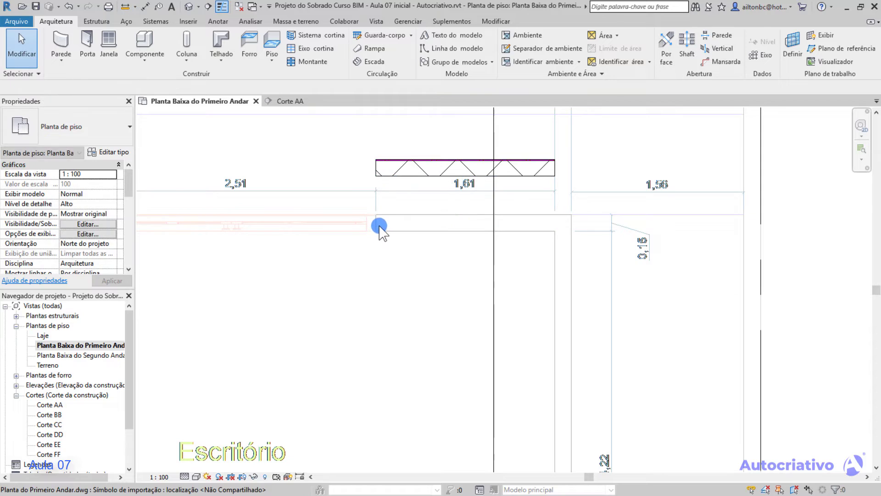
# Replace the offset wall with a horizontal wall about 1,61 m long along the plan's inner line, using Deslocamento 0,0000.
pyautogui.click(401, 174)
pyautogui.press('Delete')
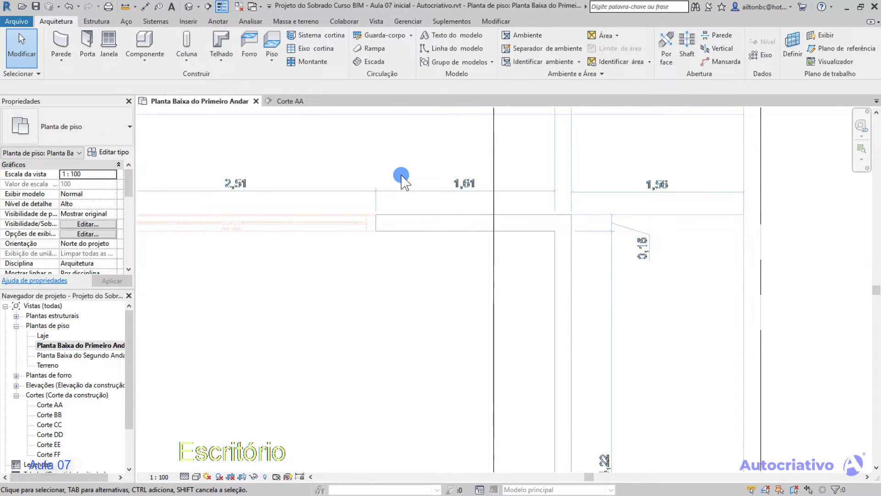
pyautogui.click(56, 38)
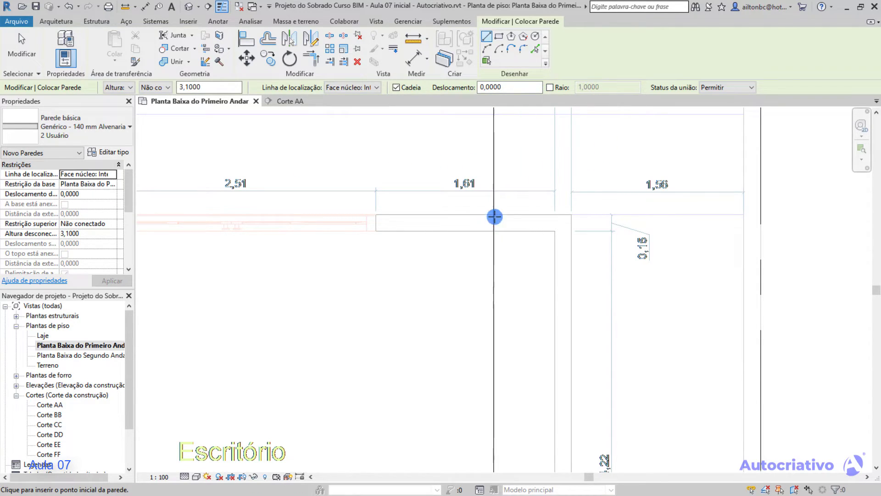
pyautogui.moveTo(510, 193)
pyautogui.mouseDown(button='middle')
pyautogui.moveTo(455, 174)
pyautogui.moveTo(420, 188)
pyautogui.mouseUp(button='middle')
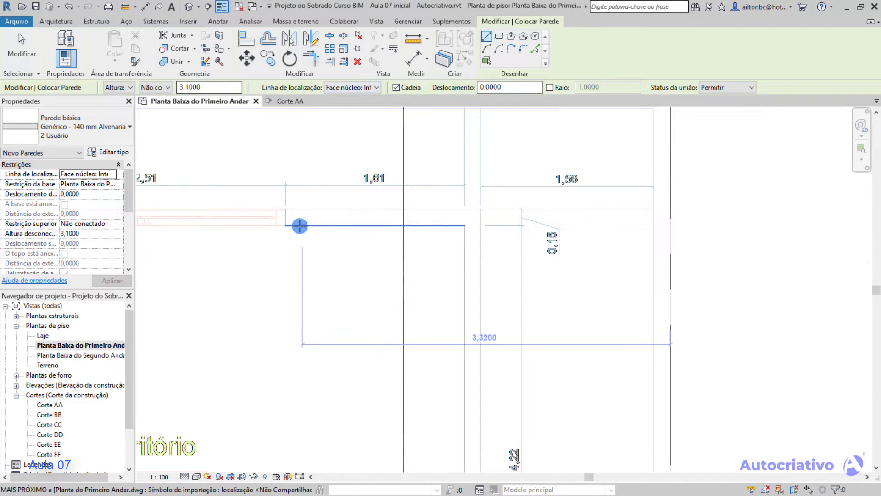
pyautogui.click(285, 225)
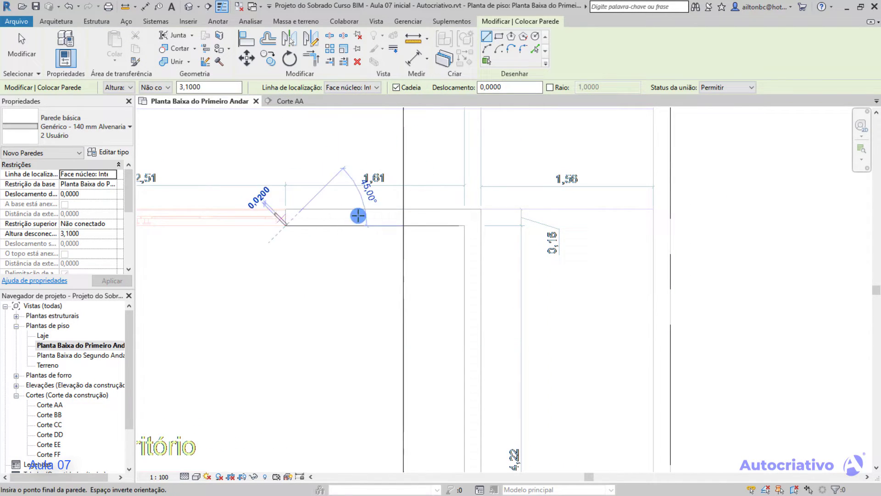
pyautogui.click(465, 225)
# Continue the wall chain partway down the inner vertical line and enable the Raio option.
pyautogui.moveTo(458, 323); pyautogui.dragTo(495, 267, button='middle')
pyautogui.click(503, 311)
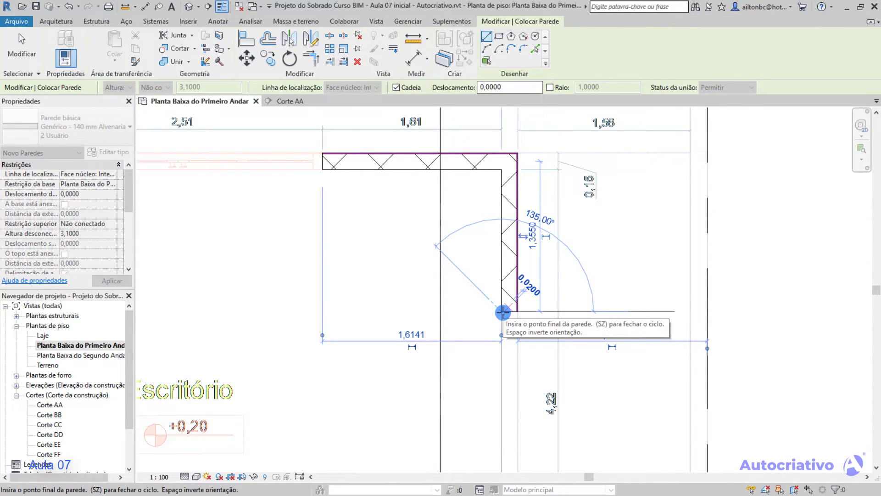
pyautogui.click(549, 87)
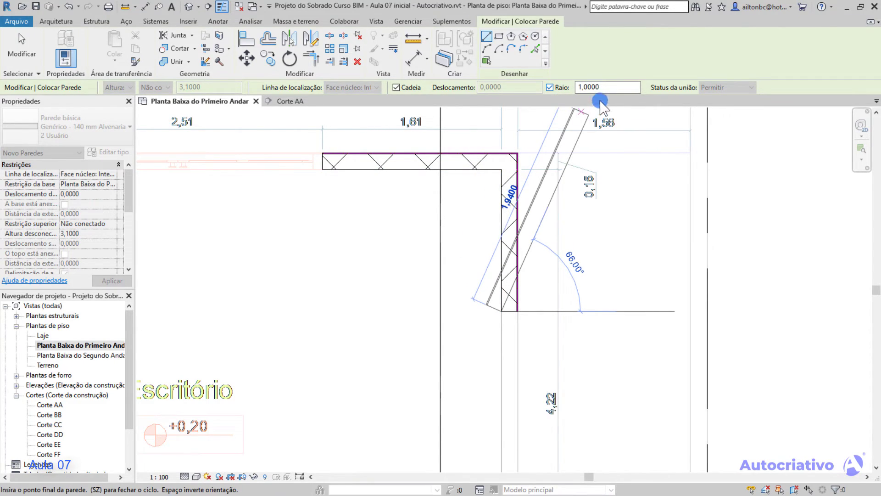
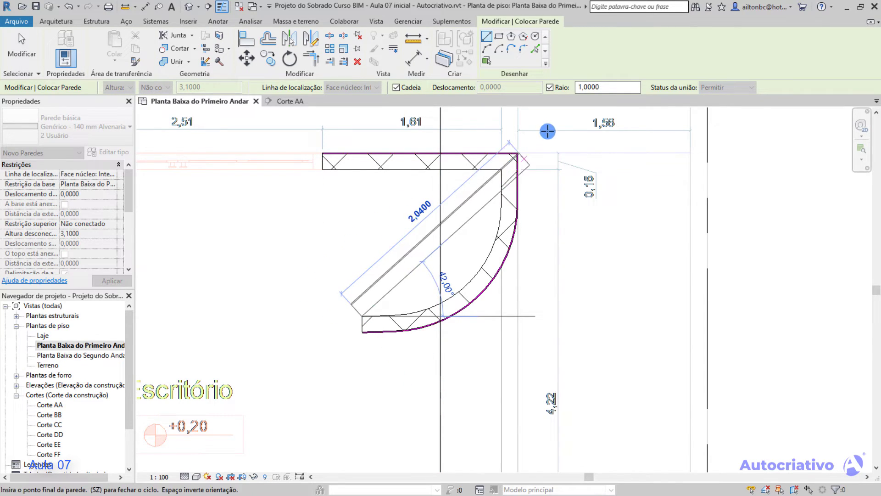
# Disable Raio and extend the chain from the curved wall with two straight horizontal segments above the Escritório label, the first about 1,56 m long.
pyautogui.click(549, 87)
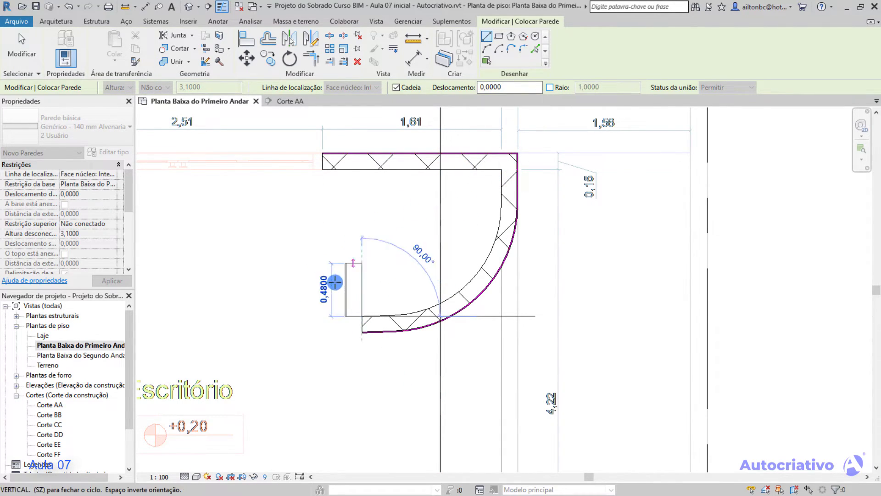
pyautogui.moveTo(234, 315); pyautogui.dragTo(395, 296, button='middle')
pyautogui.click(350, 295)
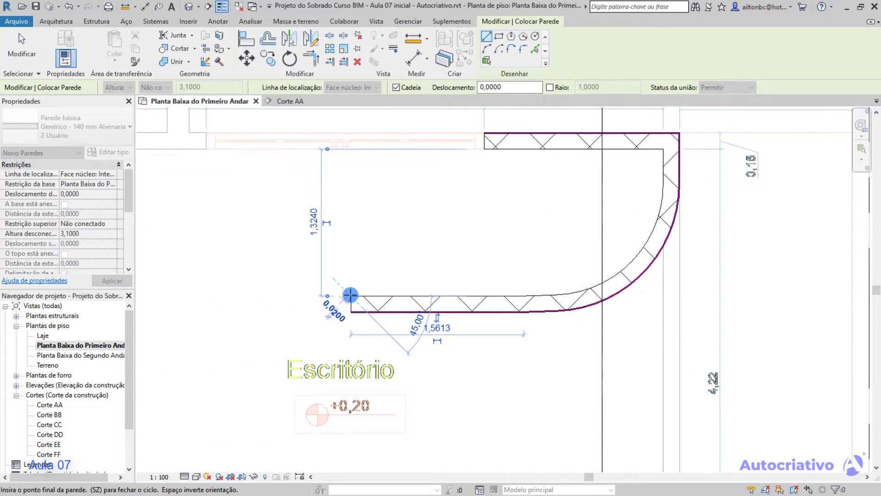
pyautogui.click(222, 296)
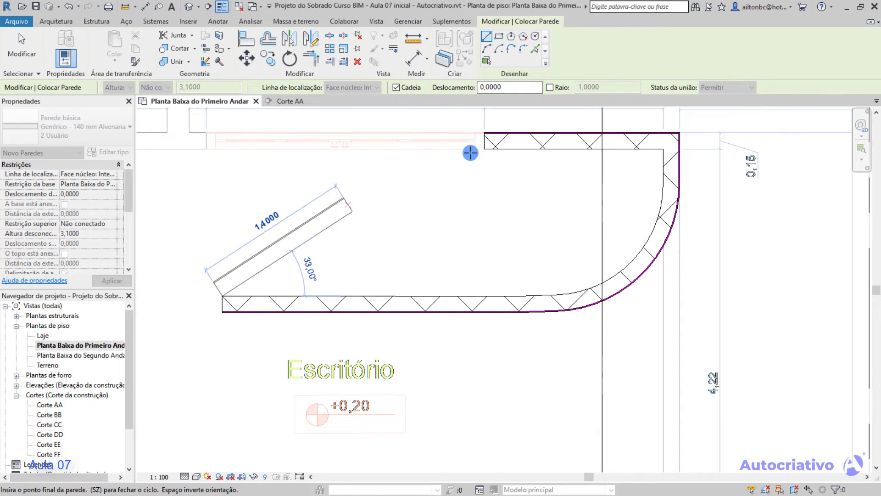
# Set Raio to 0,5000 and finish the chain with a rounded corner leading into an upward vertical wall about 0,66 m long.
pyautogui.click(550, 87)
pyautogui.click(605, 87)
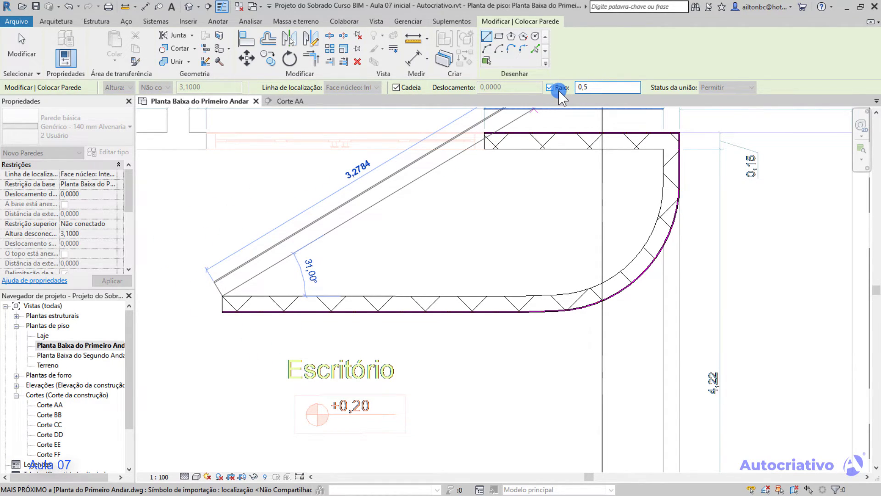
pyautogui.moveTo(300, 251); pyautogui.dragTo(534, 247, button='middle')
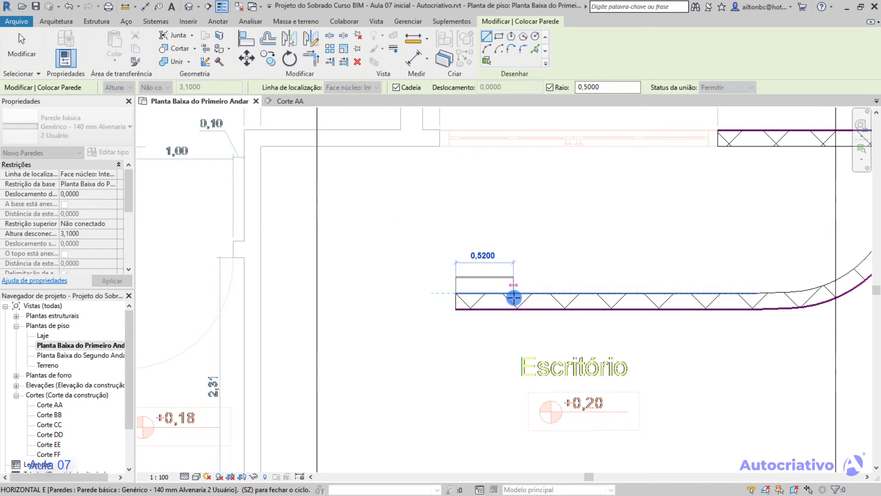
pyautogui.click(455, 165)
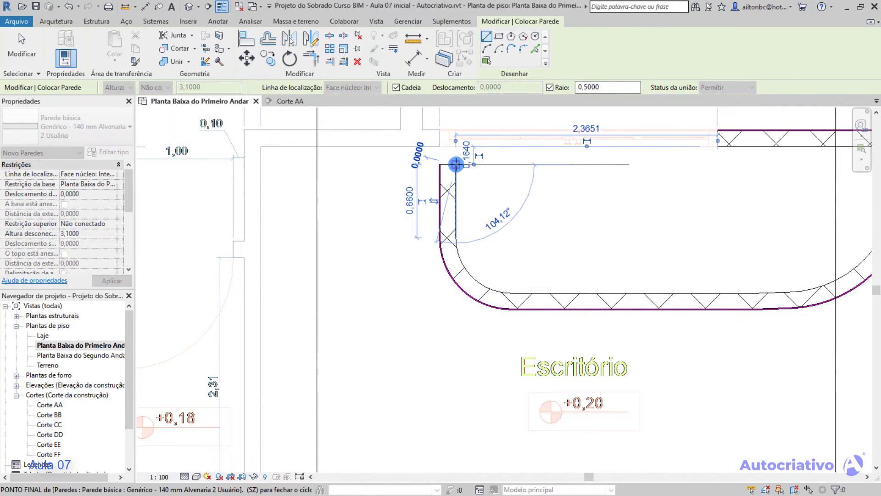
pyautogui.press('Escape')
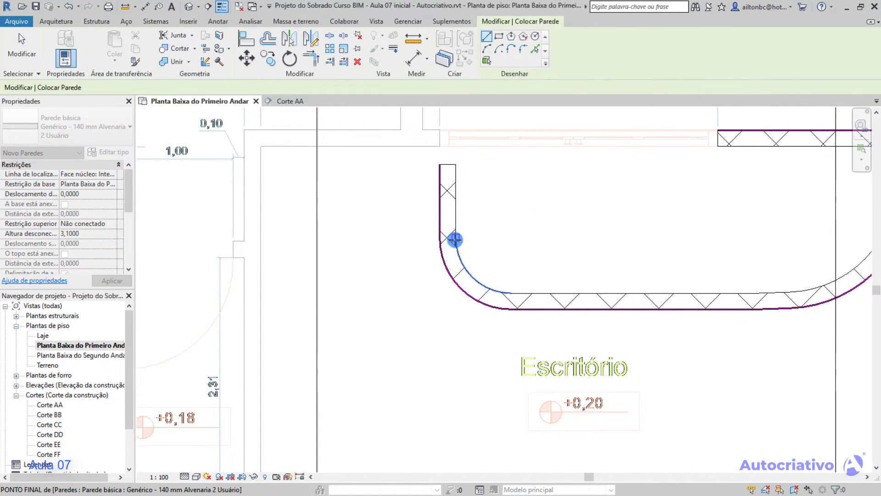
pyautogui.press('Escape')
# Delete all the straight and curved walls of the traced chain, including the short vertical piece at the plan's upper corner.
pyautogui.click(464, 267)
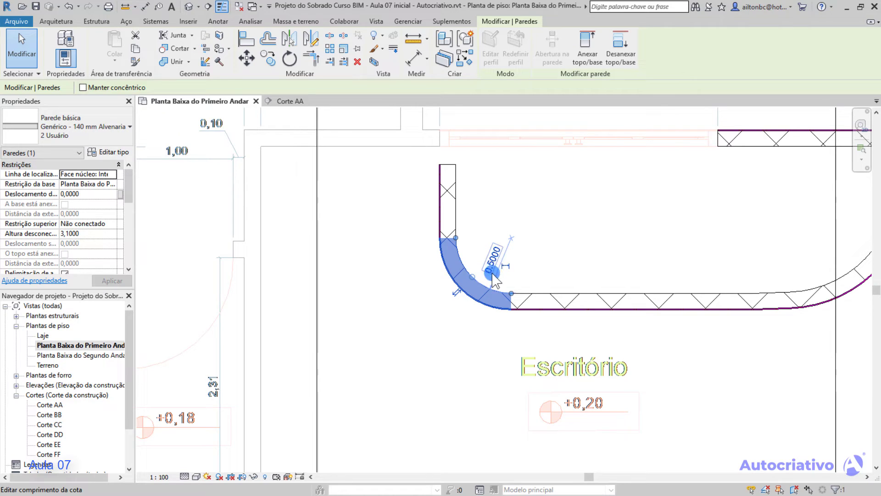
pyautogui.moveTo(531, 256); pyautogui.dragTo(400, 279, button='middle')
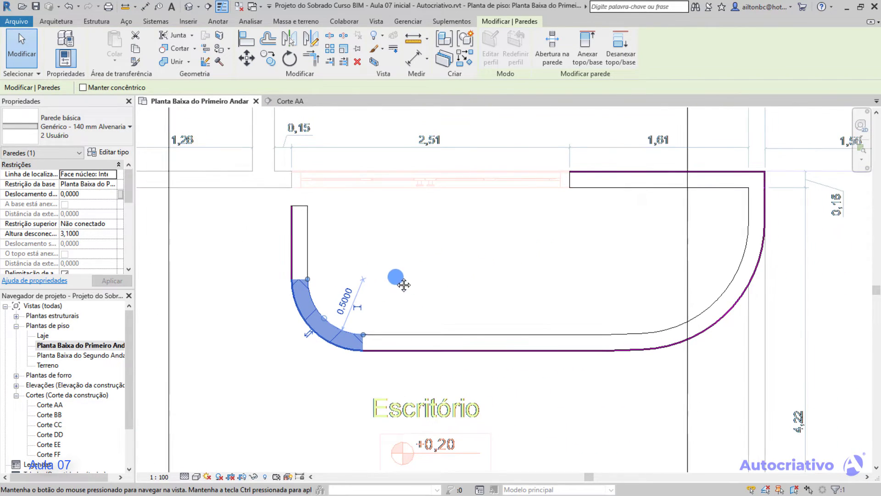
pyautogui.keyDown('ctrl'); pyautogui.click(297, 243); pyautogui.keyUp('ctrl')
pyautogui.keyDown('ctrl'); pyautogui.click(454, 342); pyautogui.keyUp('ctrl')
pyautogui.keyDown('ctrl'); pyautogui.click(737, 288); pyautogui.keyUp('ctrl')
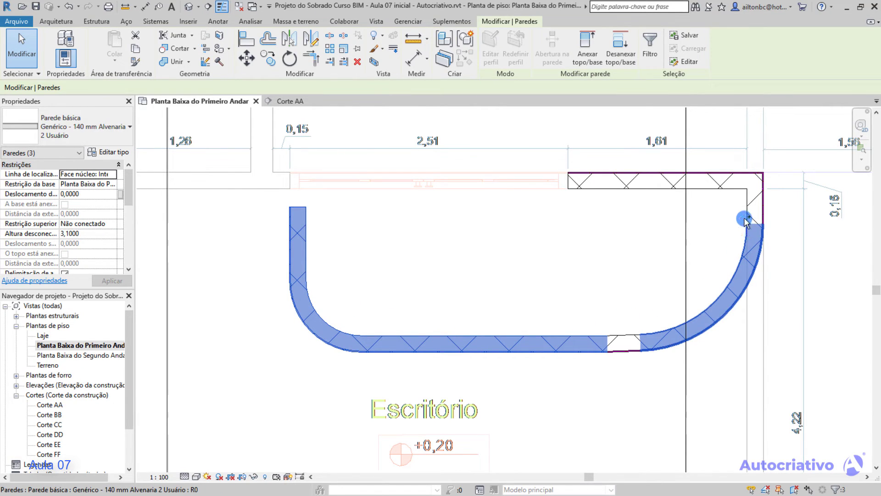
pyautogui.keyDown('ctrl'); pyautogui.click(732, 181); pyautogui.keyUp('ctrl')
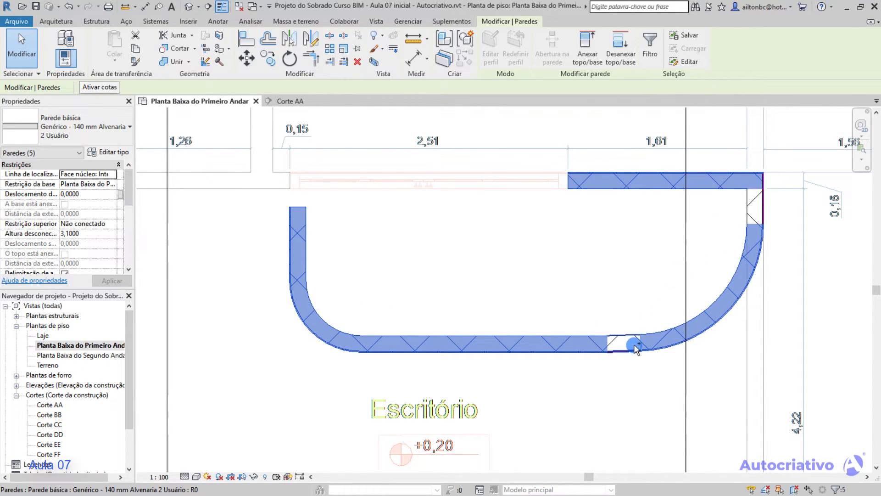
pyautogui.press('Delete')
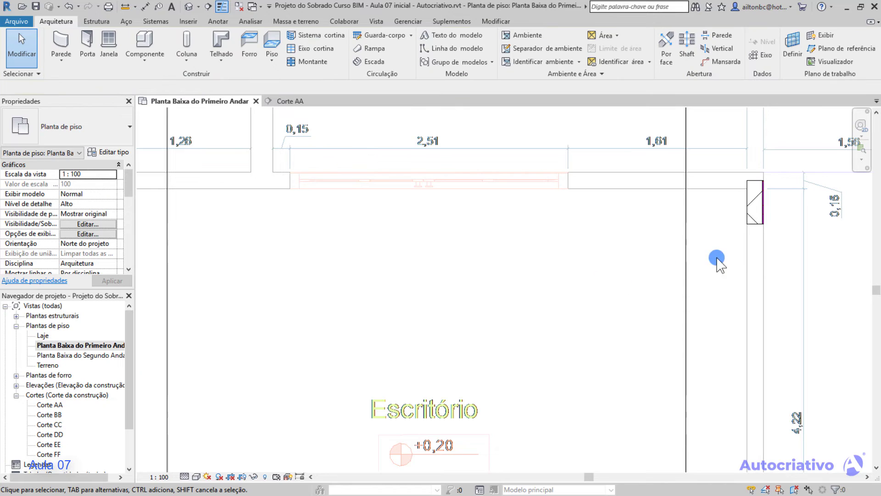
pyautogui.click(760, 208)
pyautogui.press('Delete')
pyautogui.moveTo(594, 258); pyautogui.dragTo(526, 293, button='middle')
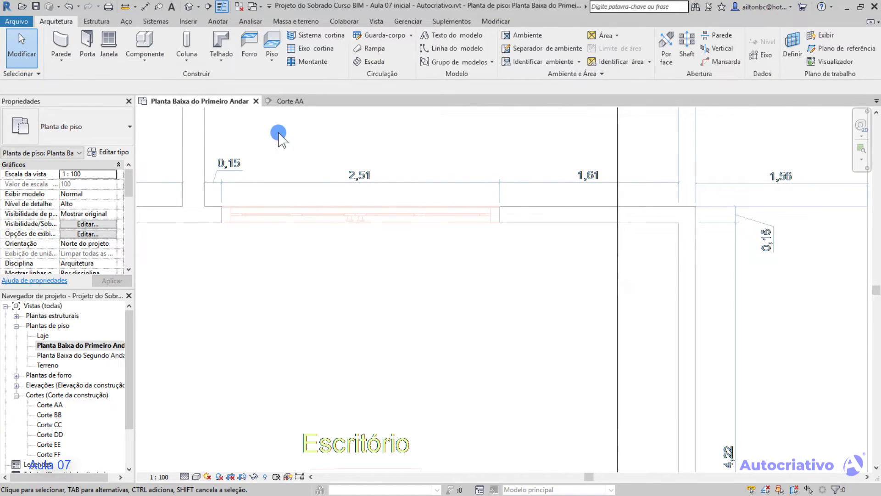
# With Status da união at Permitir, draw two consecutive walls about 0,81 m long each along the plan's inner horizontal line.
pyautogui.click(58, 37)
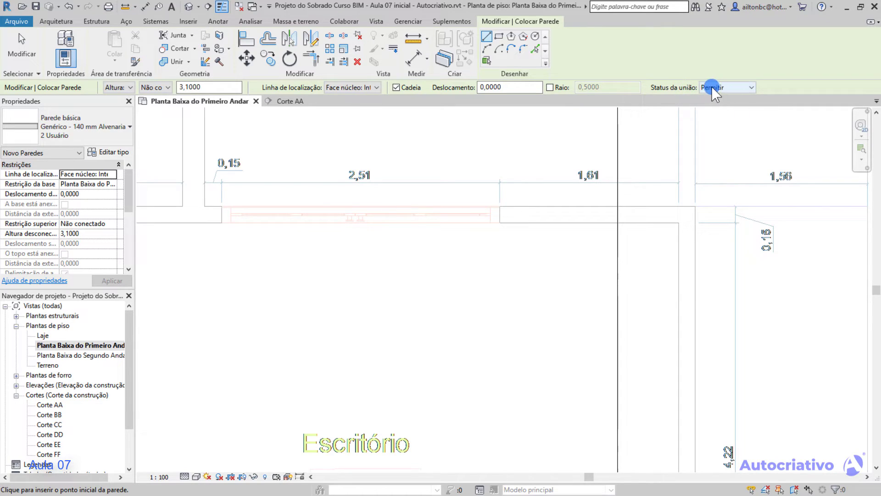
pyautogui.click(753, 88)
pyautogui.click(501, 222)
pyautogui.moveTo(611, 226); pyautogui.dragTo(475, 195, button='middle')
pyautogui.scroll(3, 468, 199)
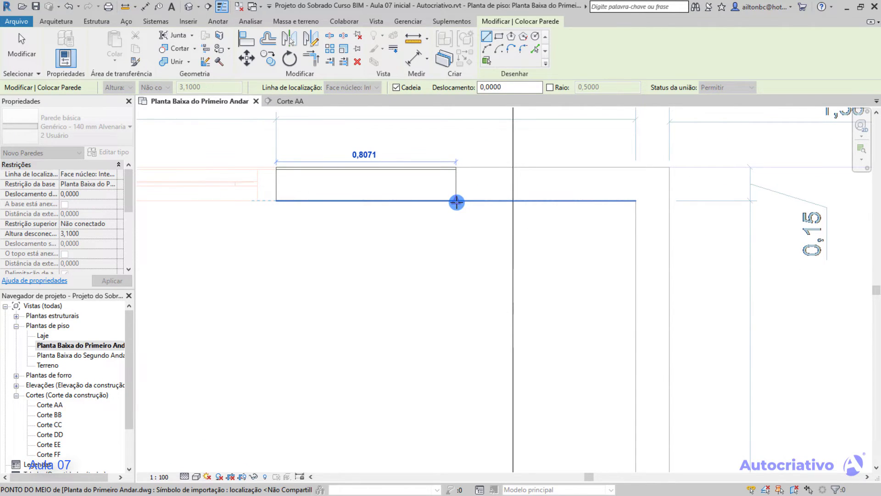
pyautogui.click(457, 202)
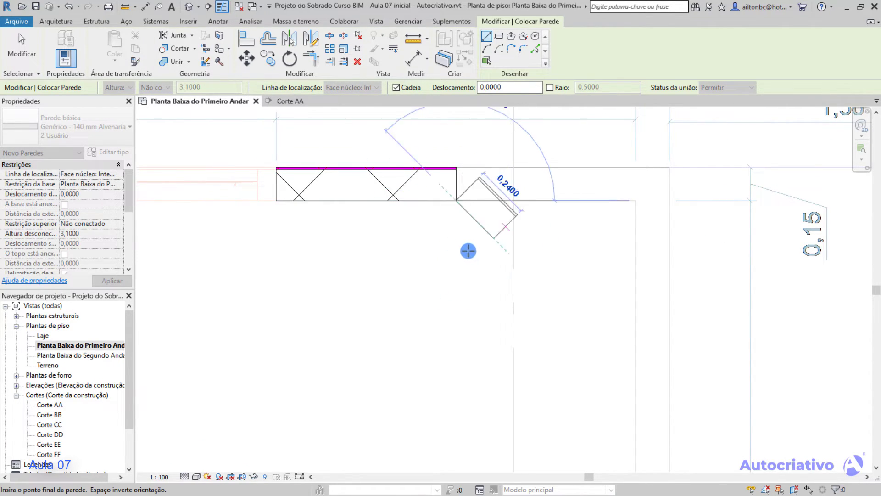
pyautogui.click(637, 201)
pyautogui.press('Escape')
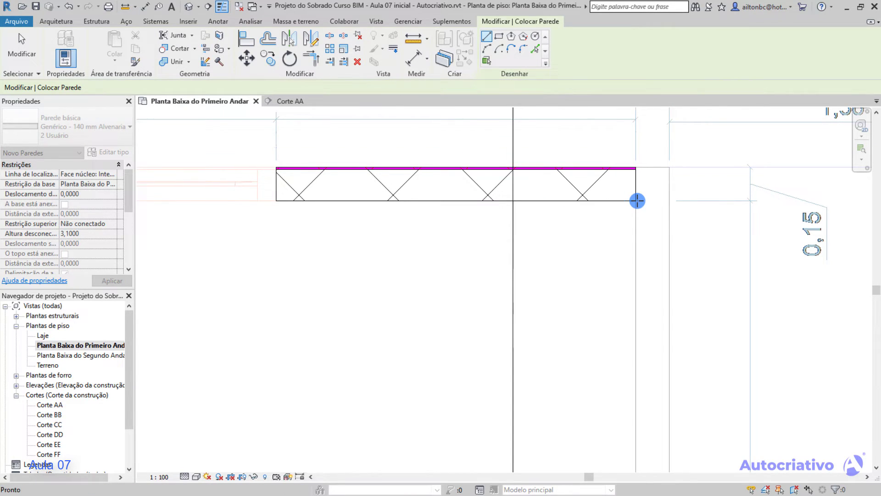
pyautogui.press('Escape')
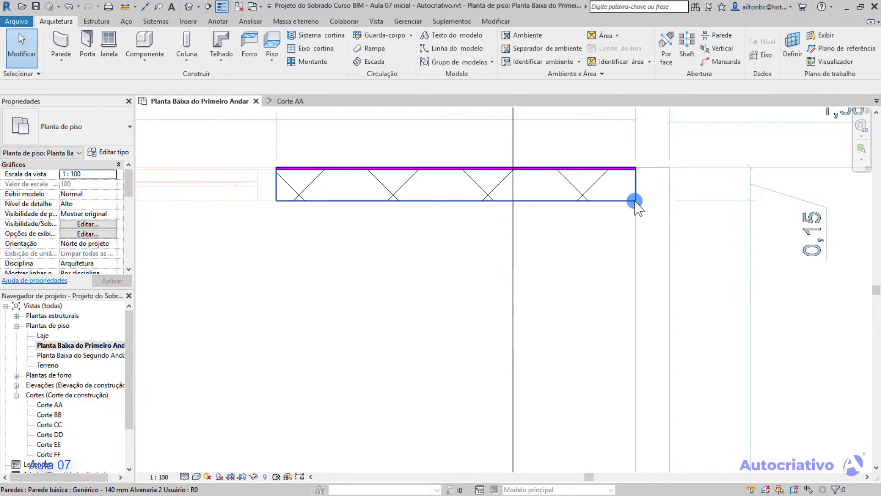
# Check by selection whether the two traced segments form a single wall, and delete the result.
pyautogui.click(571, 185)
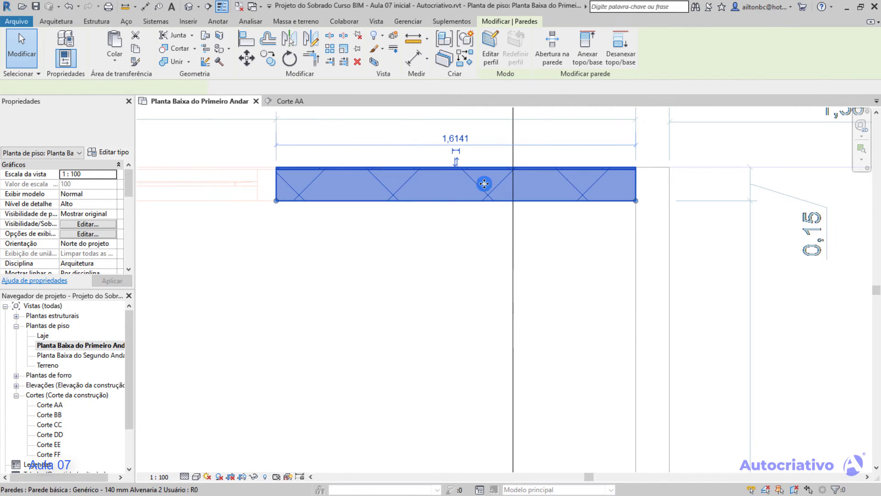
pyautogui.click(452, 206)
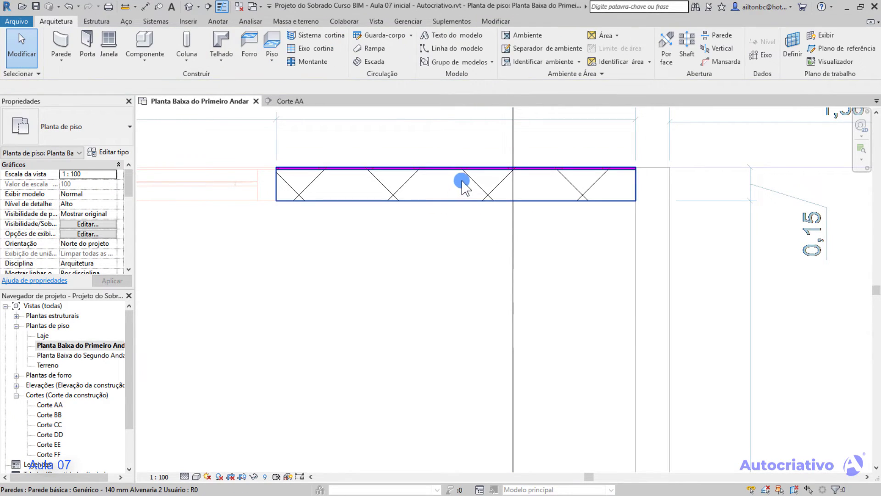
pyautogui.click(470, 170)
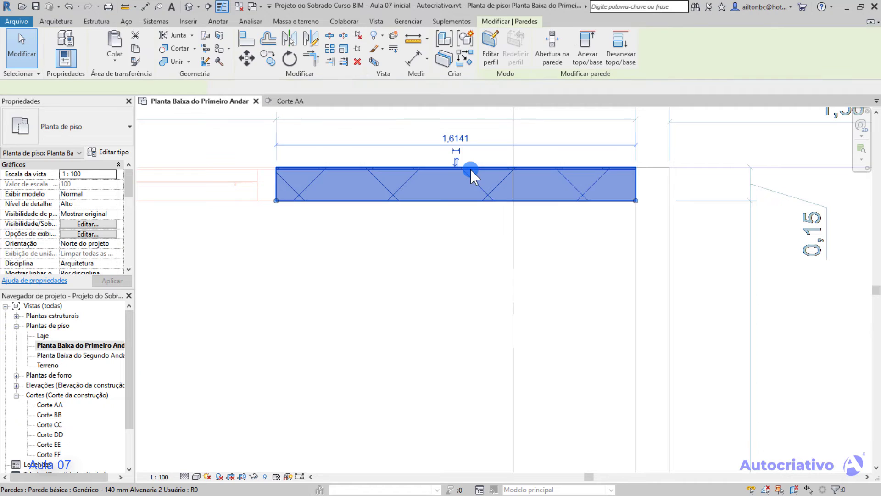
pyautogui.press('Delete')
# Set Status da união to Não permitir and draw two consecutive walls about 0,81 m long each along the inner horizontal line.
pyautogui.click(63, 42)
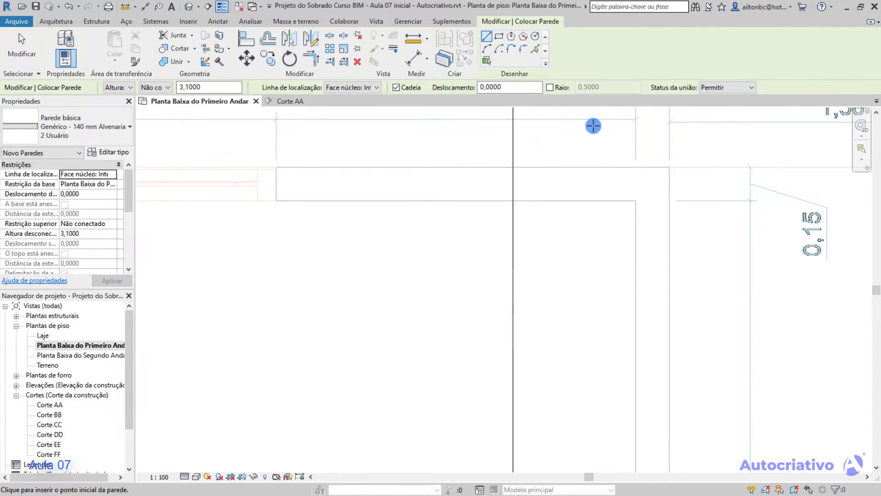
pyautogui.click(747, 88)
pyautogui.click(733, 108)
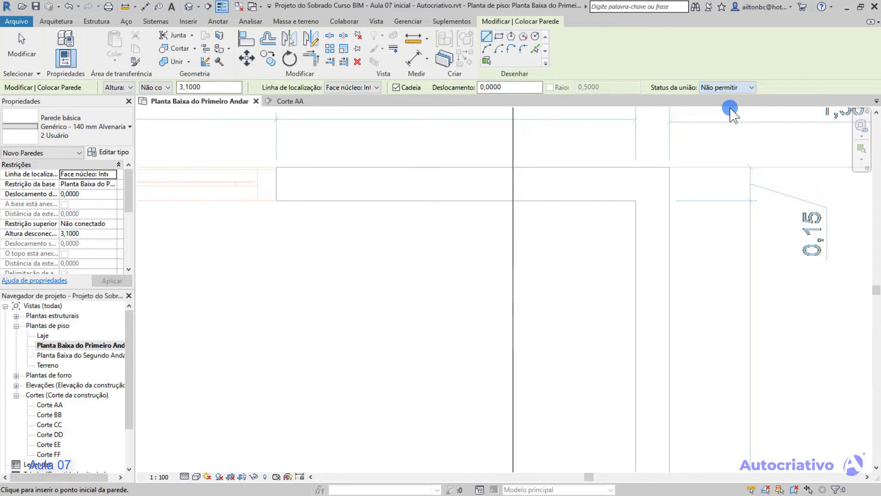
pyautogui.click(277, 201)
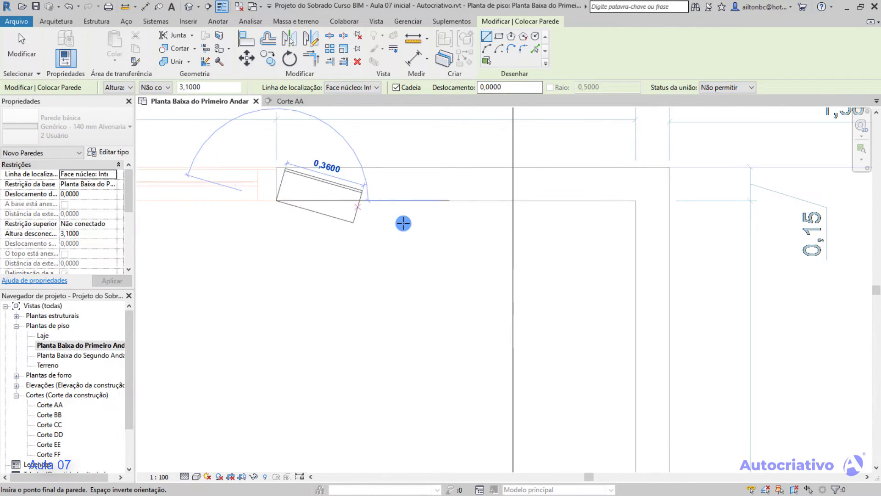
pyautogui.click(456, 201)
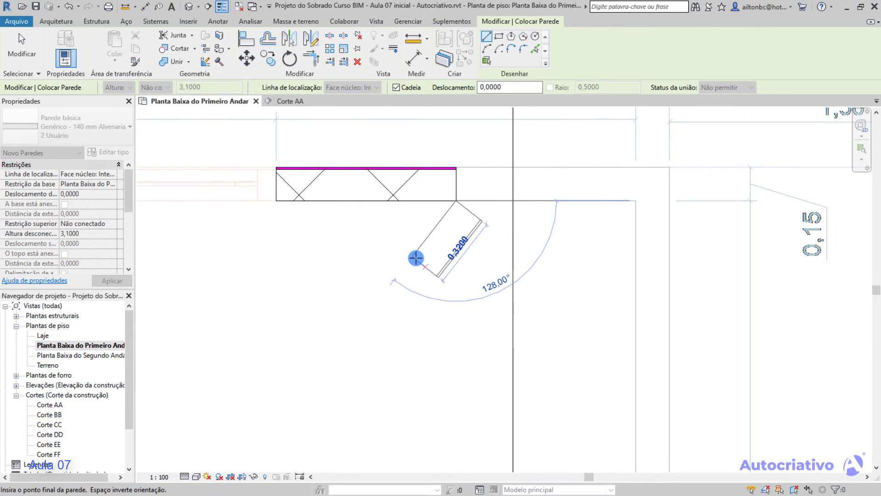
pyautogui.click(636, 201)
pyautogui.press('Escape')
pyautogui.press('Escape')
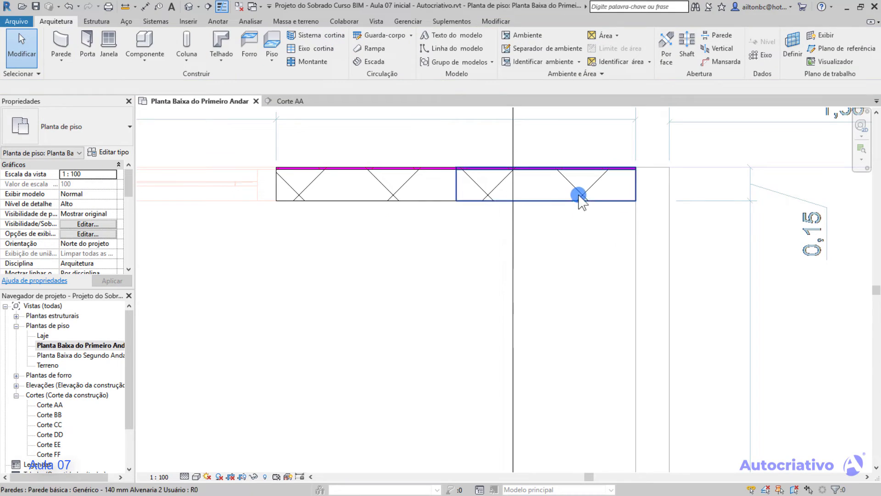
# Select the two collinear wall segments in turn to examine how they meet and whether they are separate elements.
pyautogui.click(576, 192)
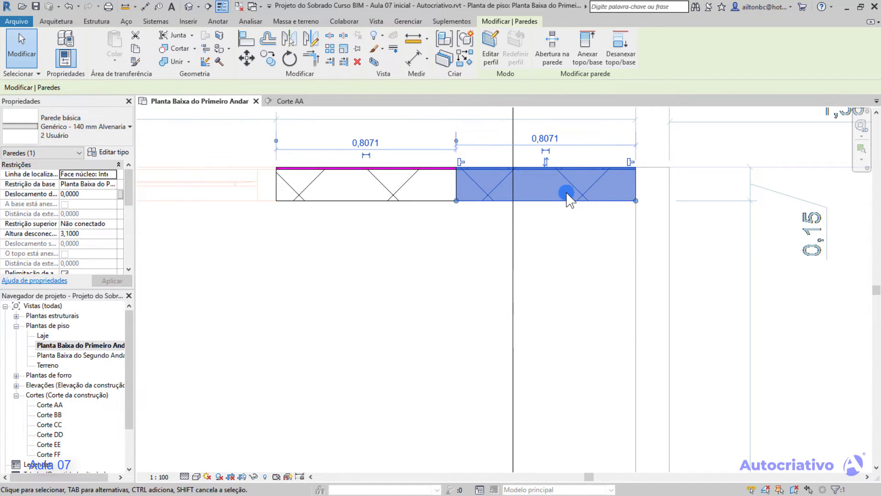
pyautogui.click(461, 216)
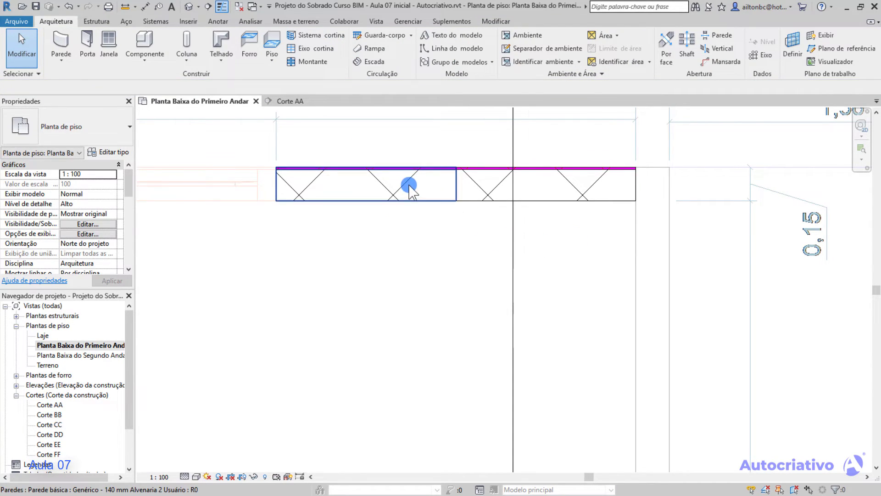
pyautogui.click(436, 186)
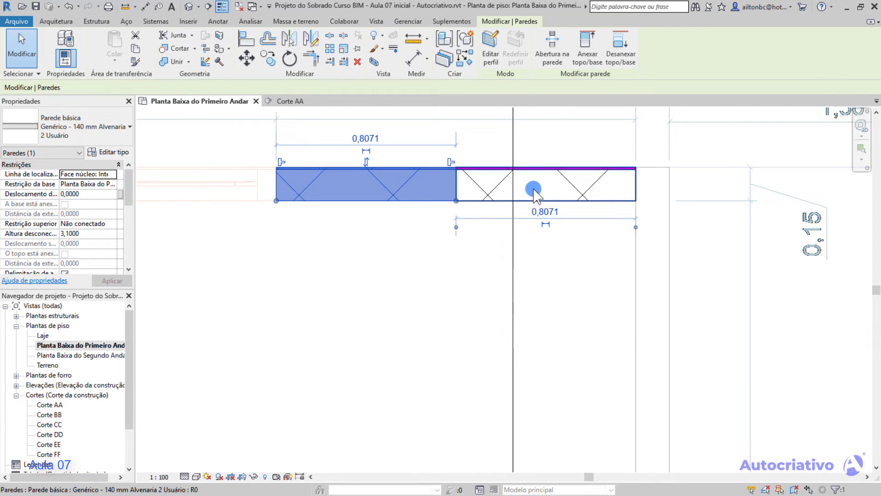
pyautogui.press('Escape')
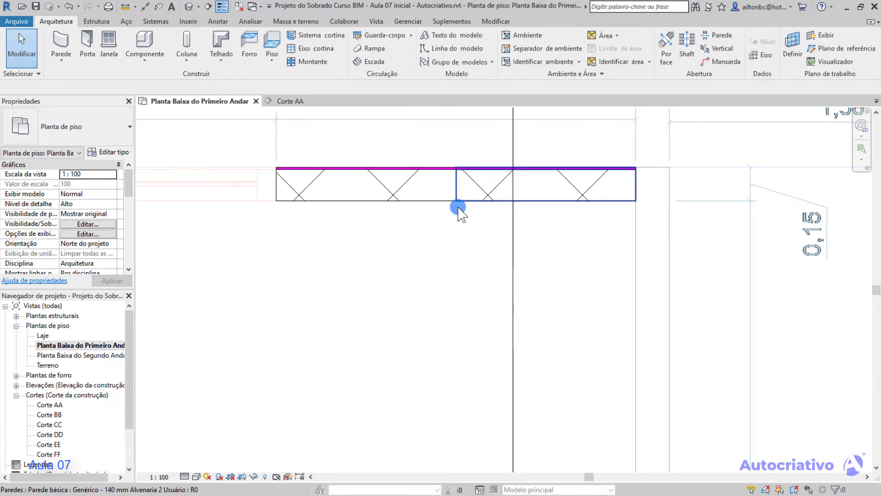
pyautogui.click(552, 170)
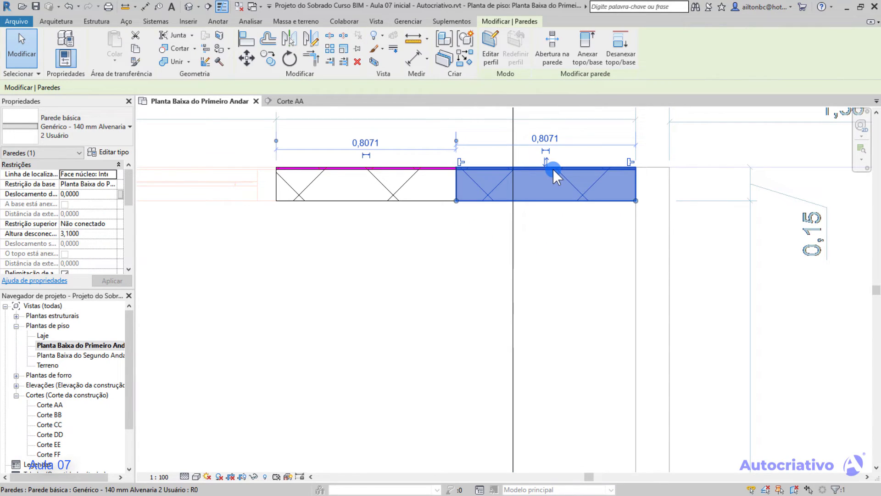
pyautogui.click(124, 122)
pyautogui.click(355, 235)
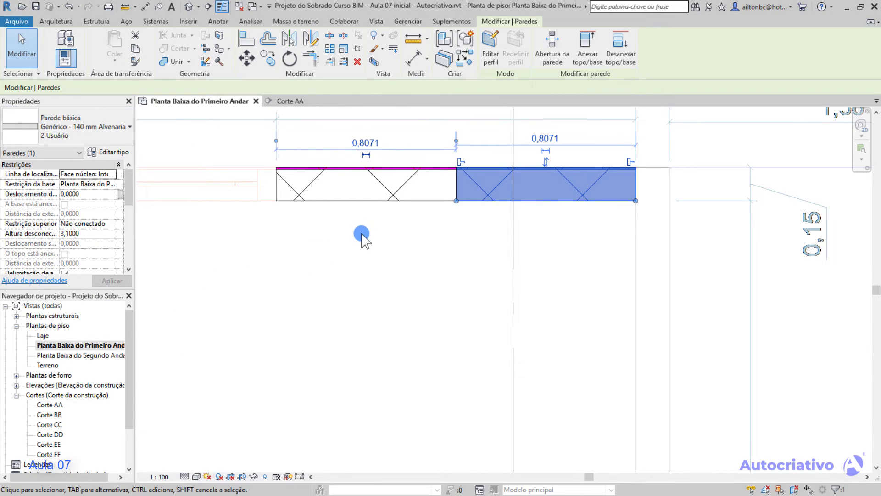
pyautogui.click(426, 228)
pyautogui.click(593, 136)
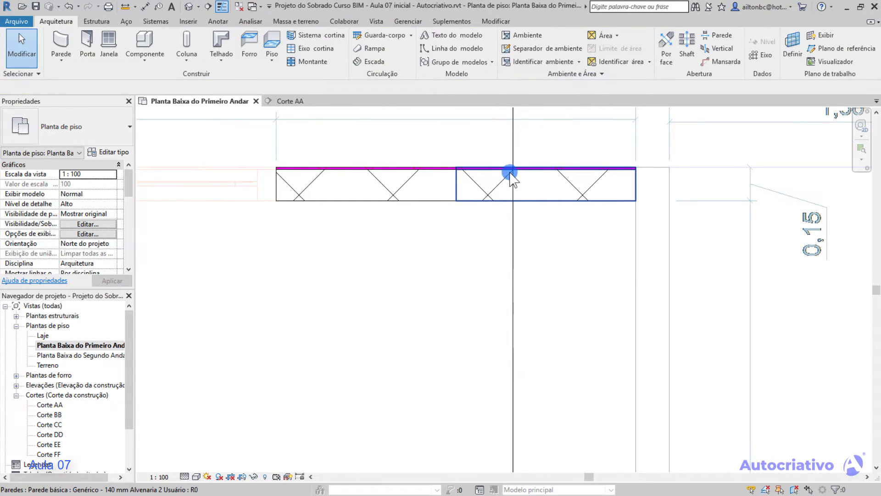
# Delete both wall segments drawn with Não permitir along the plan's inner horizontal line.
pyautogui.click(504, 175)
pyautogui.press('Delete')
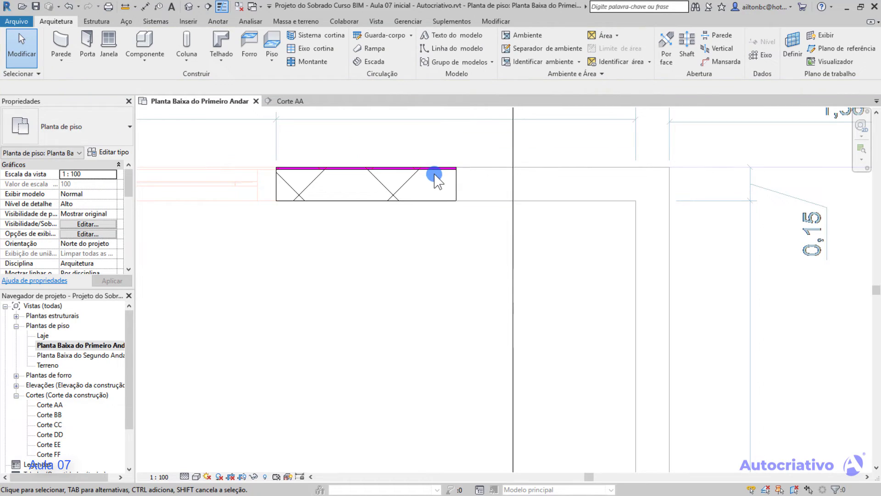
pyautogui.click(433, 169)
pyautogui.press('Delete')
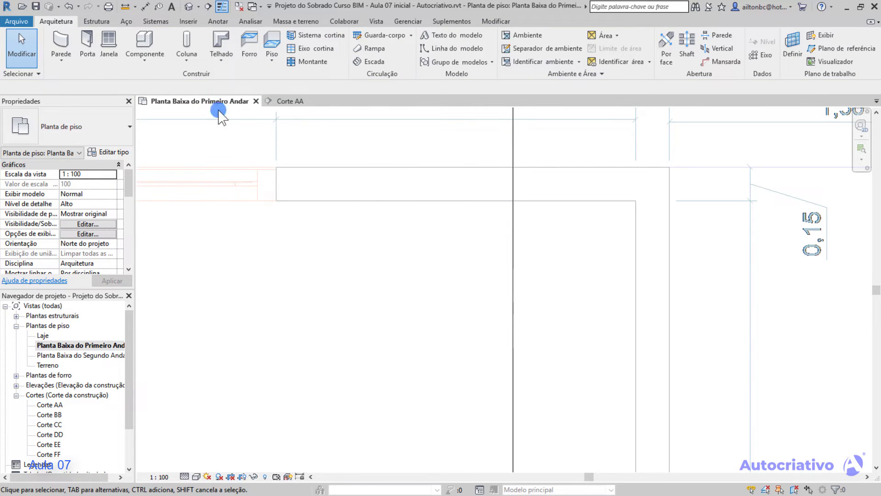
# Start the Wall tool and set Status da união to Permitir for new walls.
pyautogui.click(64, 43)
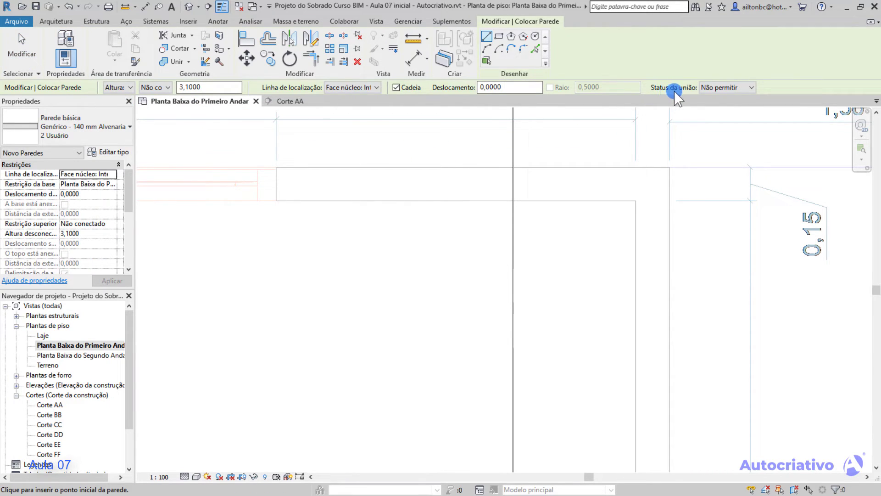
pyautogui.click(746, 87)
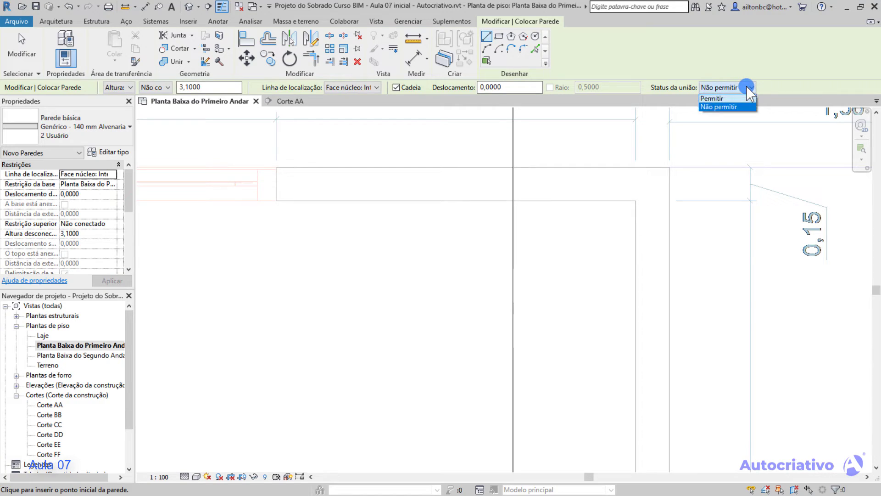
pyautogui.click(717, 105)
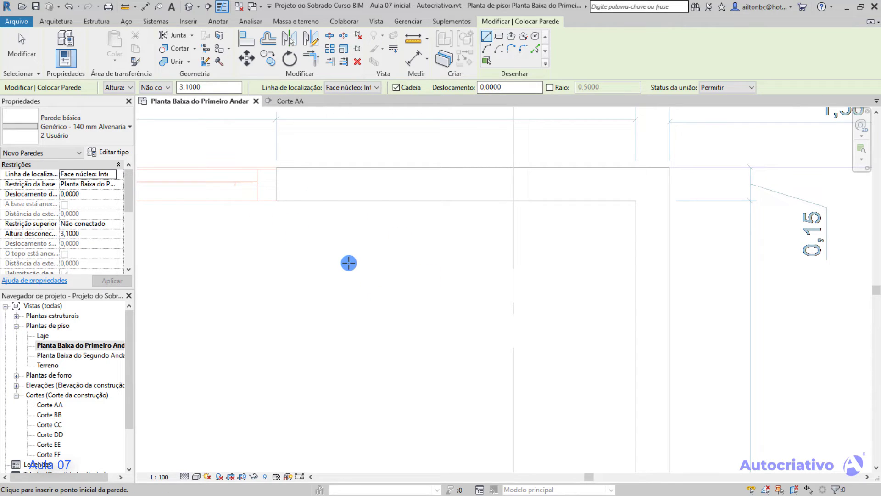
# Draw a wall about 1,61 m long along the plan's inner horizontal line, select it and delete it.
pyautogui.moveTo(383, 262); pyautogui.dragTo(381, 306, button='middle')
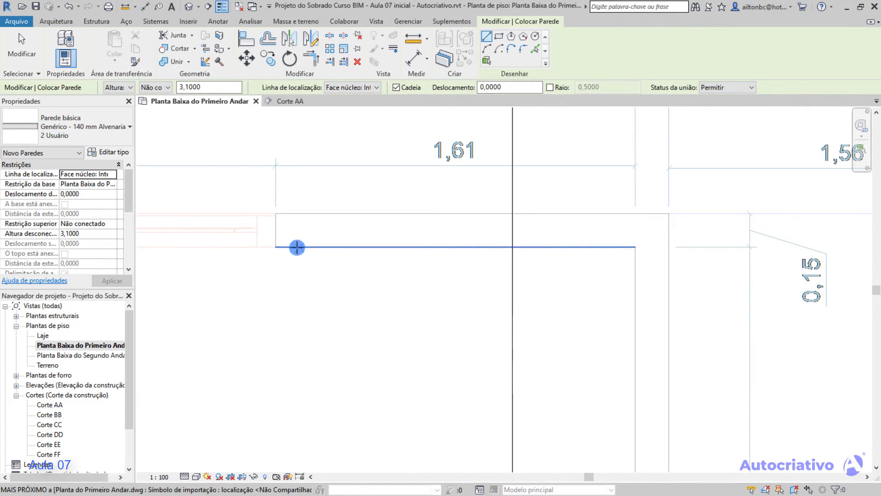
pyautogui.click(275, 247)
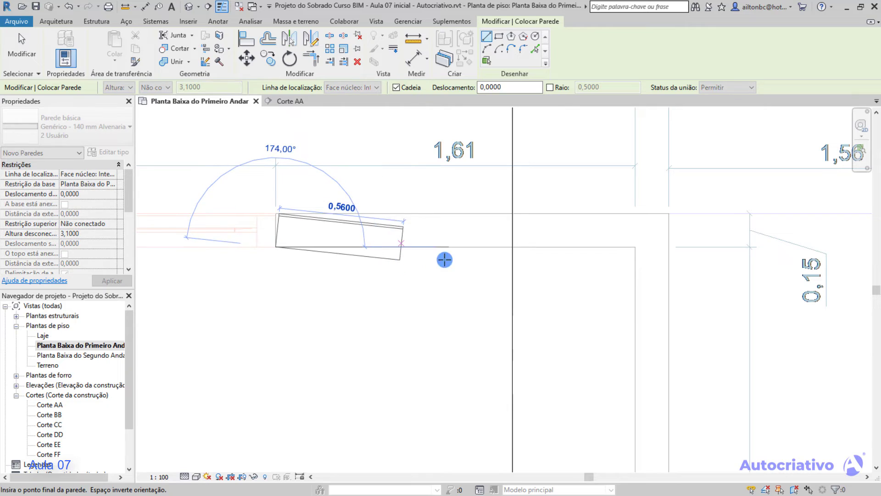
pyautogui.click(636, 249)
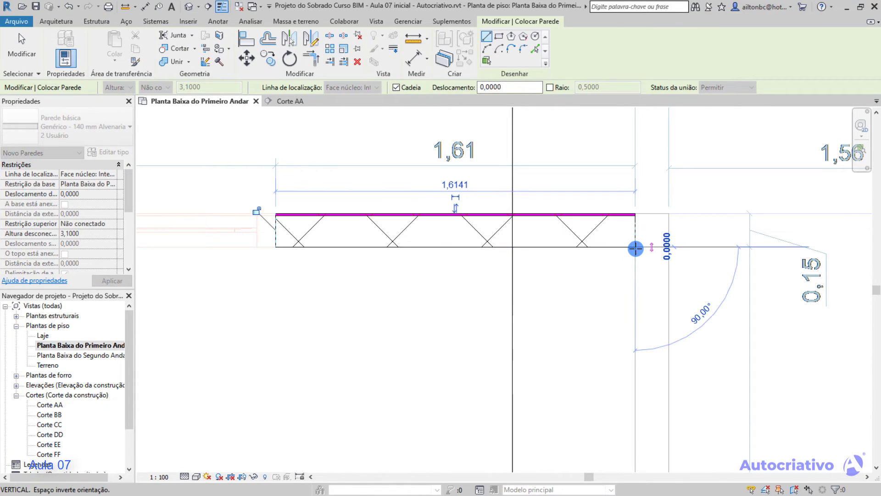
pyautogui.press('Escape')
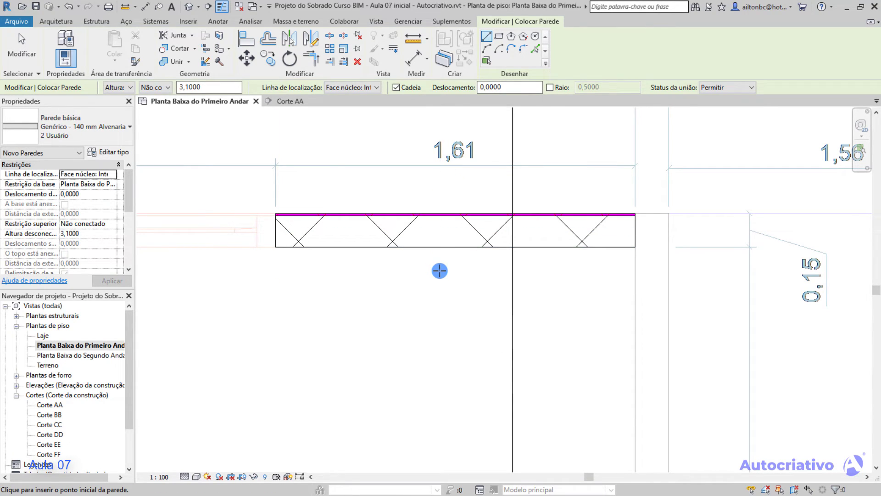
pyautogui.press('Escape')
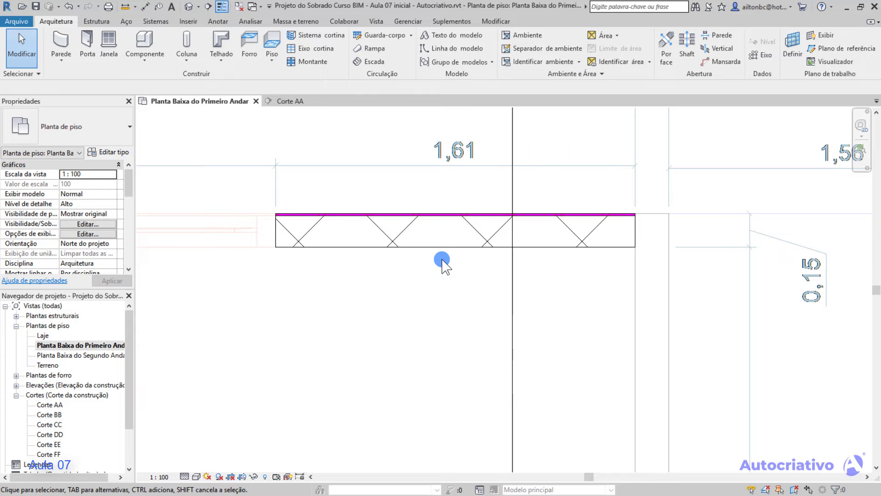
pyautogui.click(446, 249)
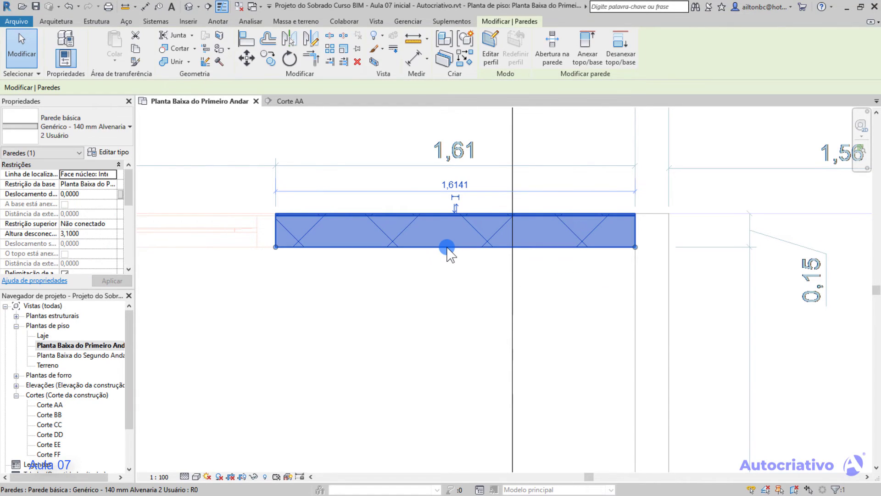
pyautogui.press('Escape')
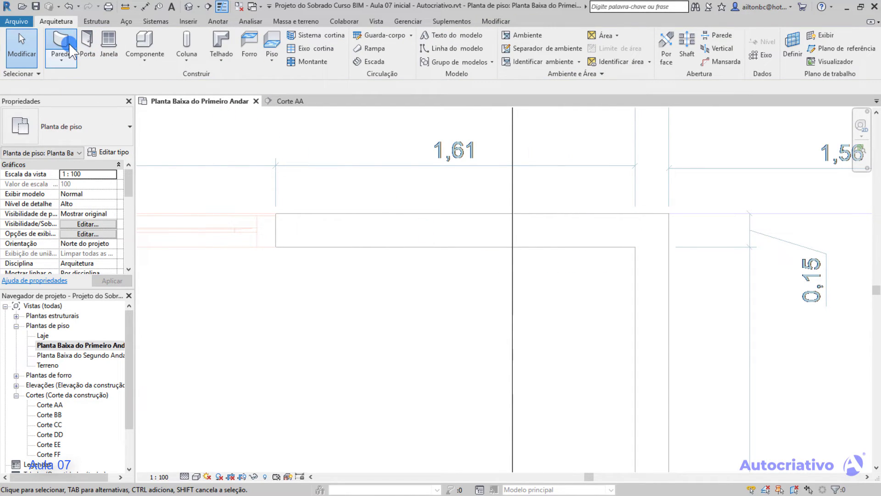
# Redraw a wall about 1,61 m long between the two endpoints of the inner horizontal line, using Face núcleo: Interna.
pyautogui.click(64, 45)
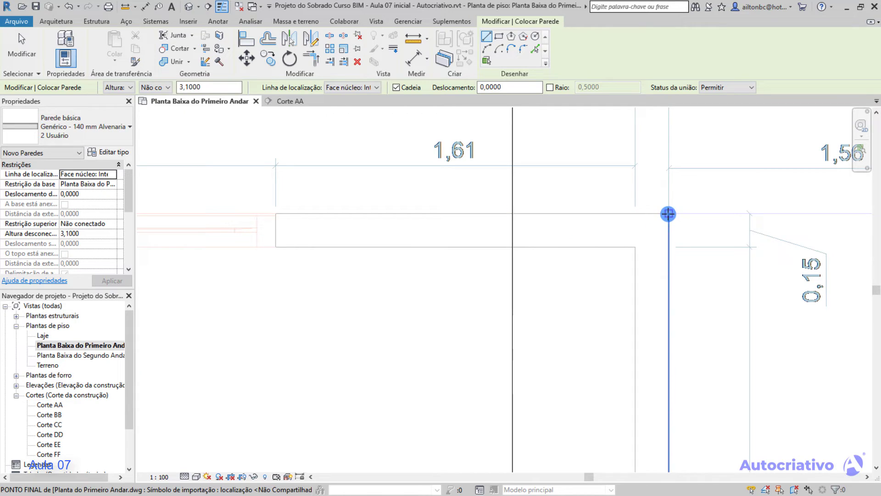
pyautogui.click(625, 222)
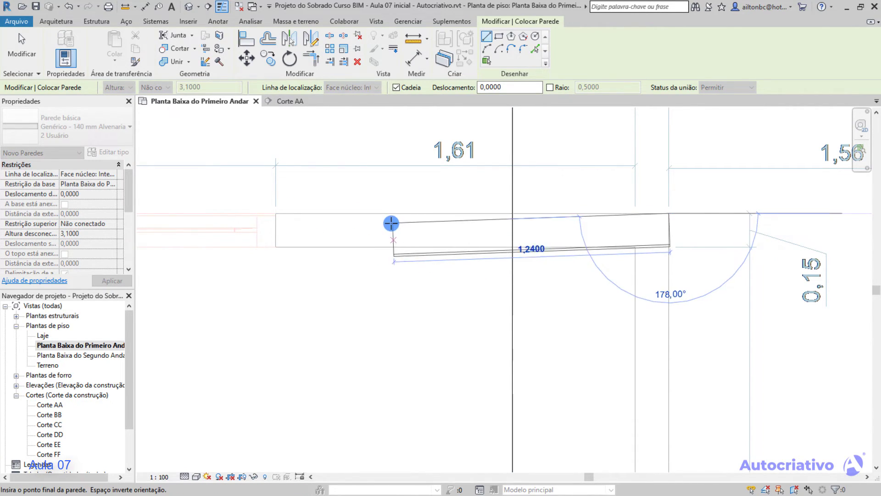
pyautogui.press('Escape')
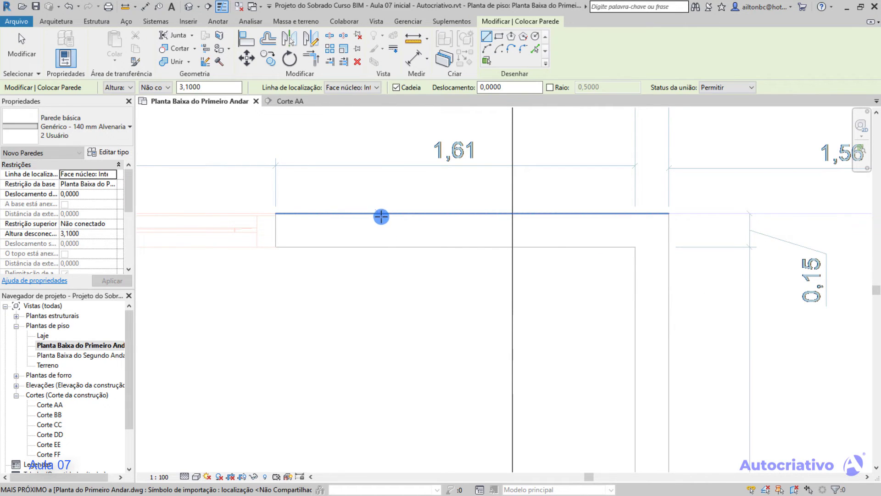
pyautogui.click(275, 246)
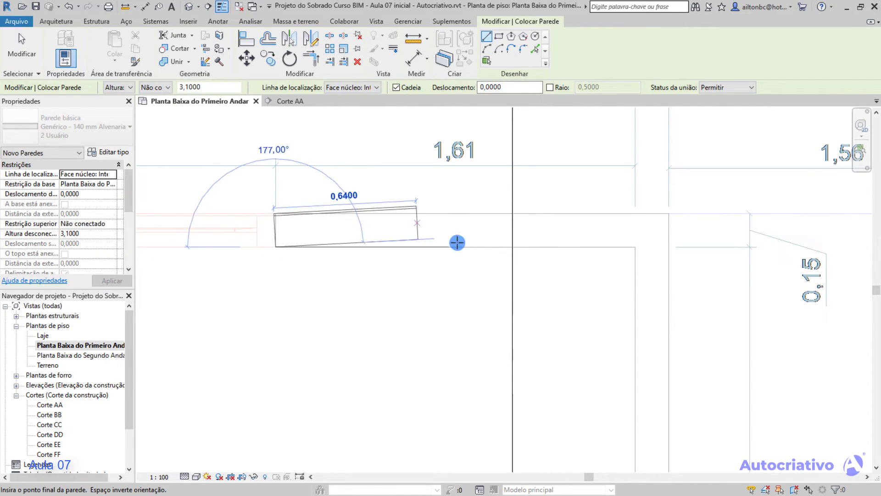
pyautogui.click(633, 245)
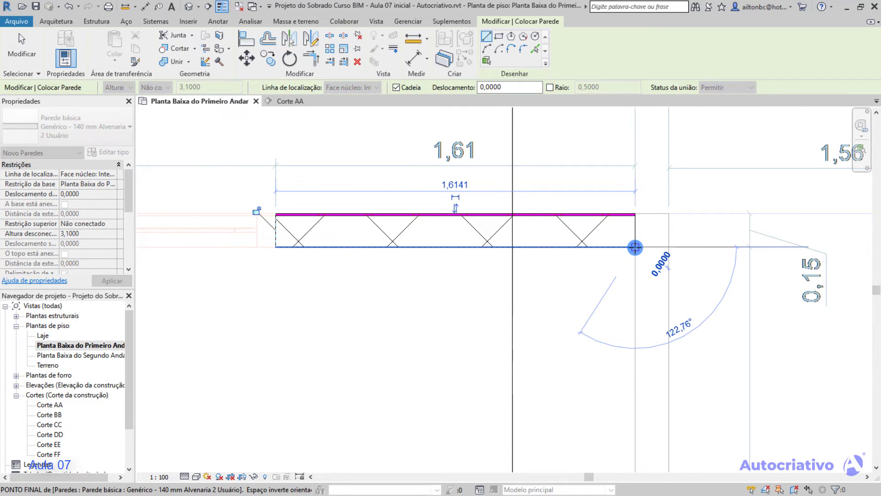
pyautogui.press('Escape')
pyautogui.press('Escape')
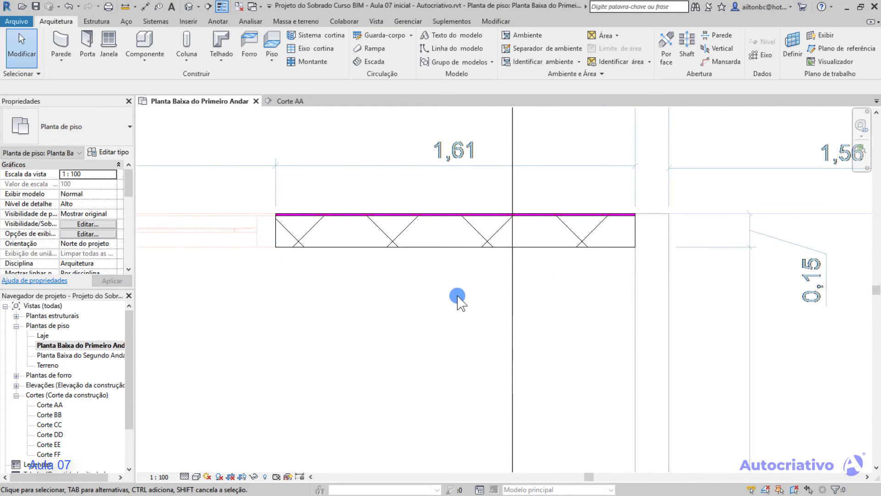
# Flip the wall's orientation across its inner core-face location line, and delete the wall.
pyautogui.click(457, 247)
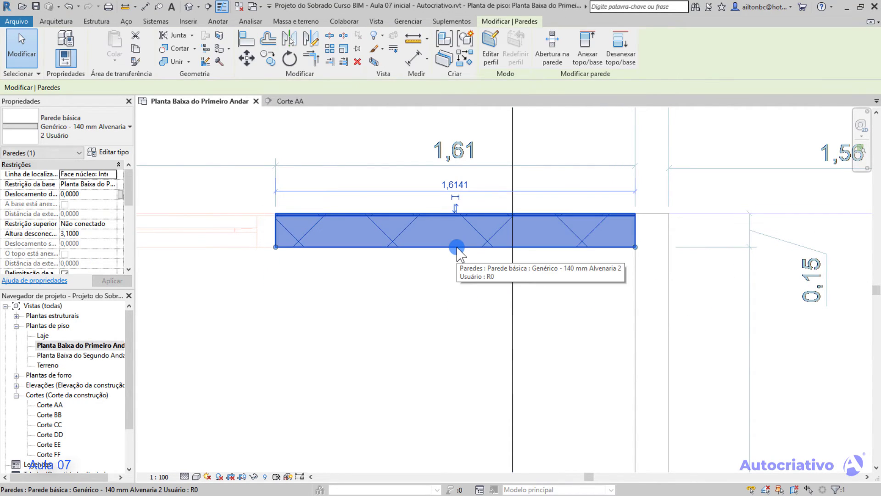
pyautogui.click(456, 207)
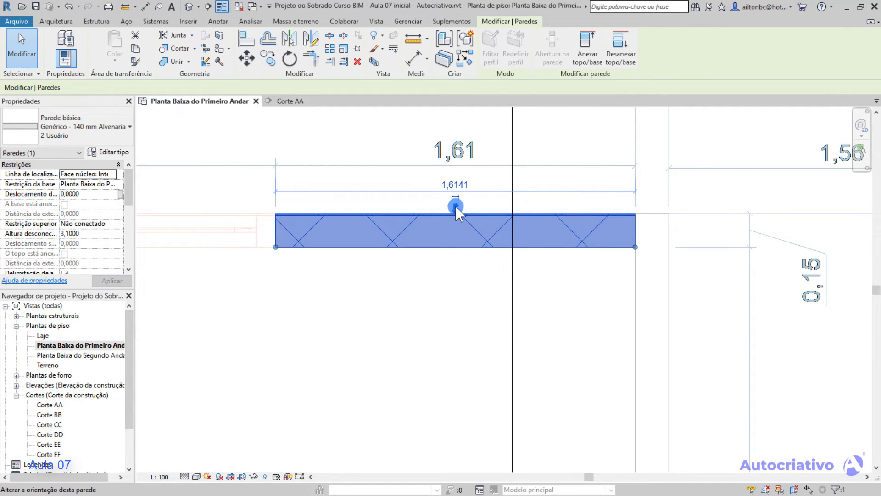
pyautogui.click(456, 207)
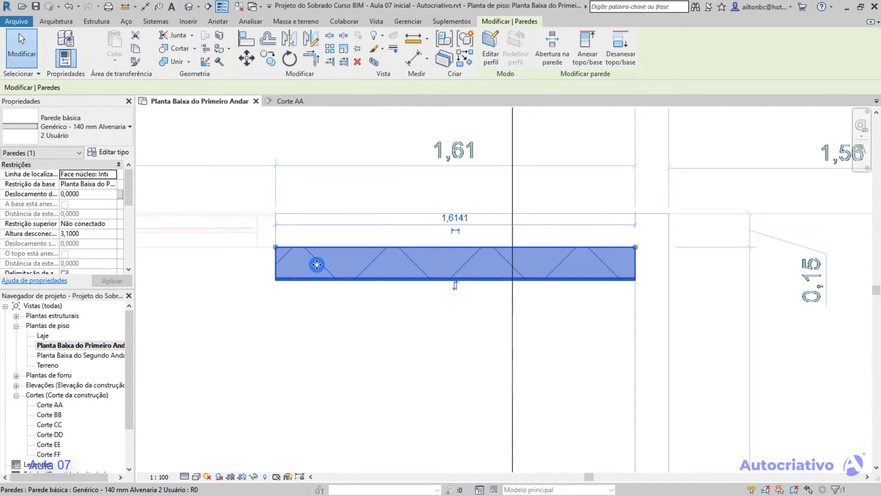
pyautogui.click(361, 297)
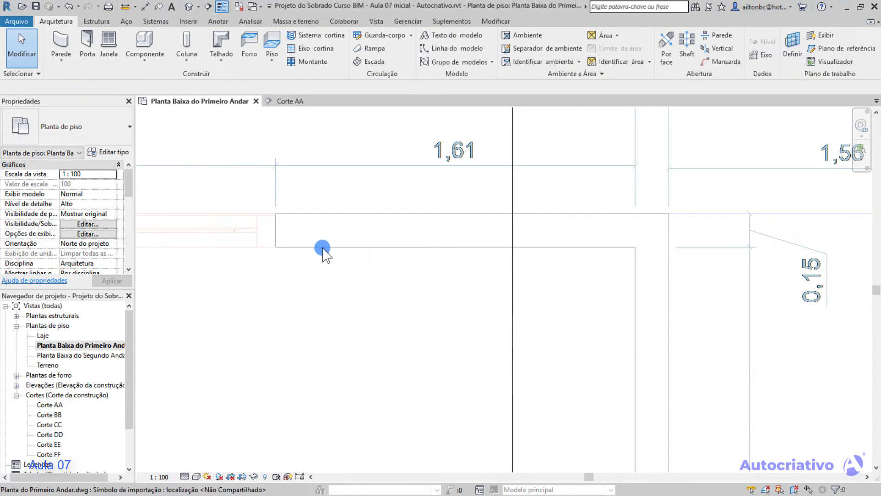
# Set Linha de localização to Linha central da parede and draw a horizontal wall about 1,76 m long midway between the two plan lines.
pyautogui.click(61, 43)
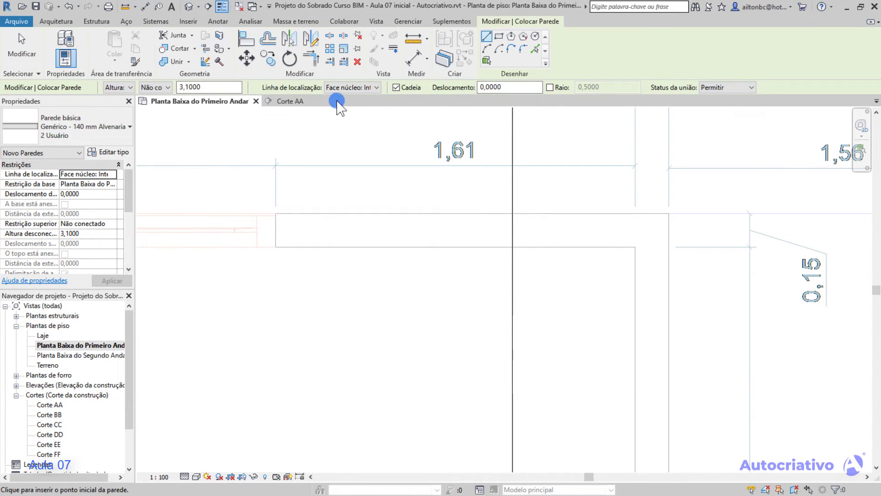
pyautogui.click(376, 86)
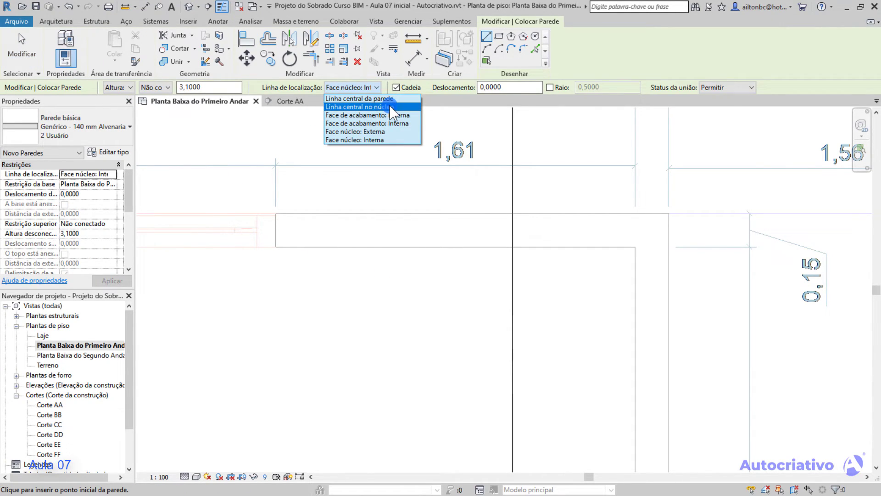
pyautogui.click(388, 99)
pyautogui.click(275, 230)
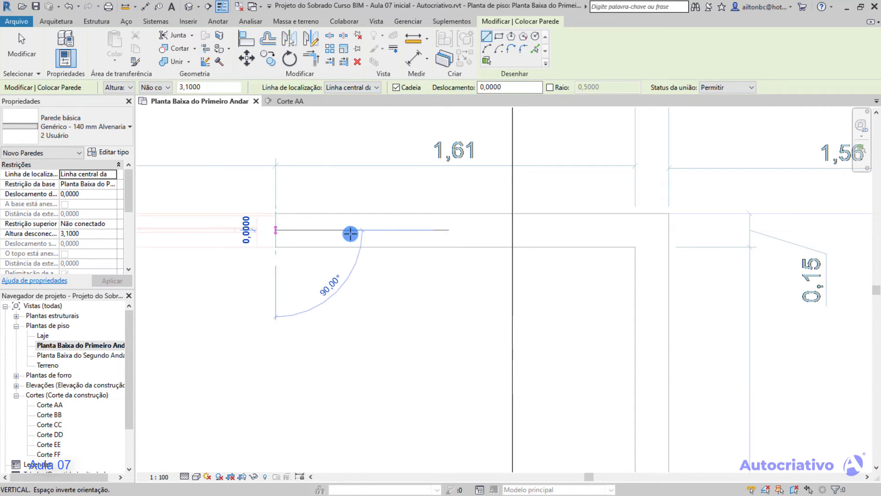
pyautogui.click(668, 229)
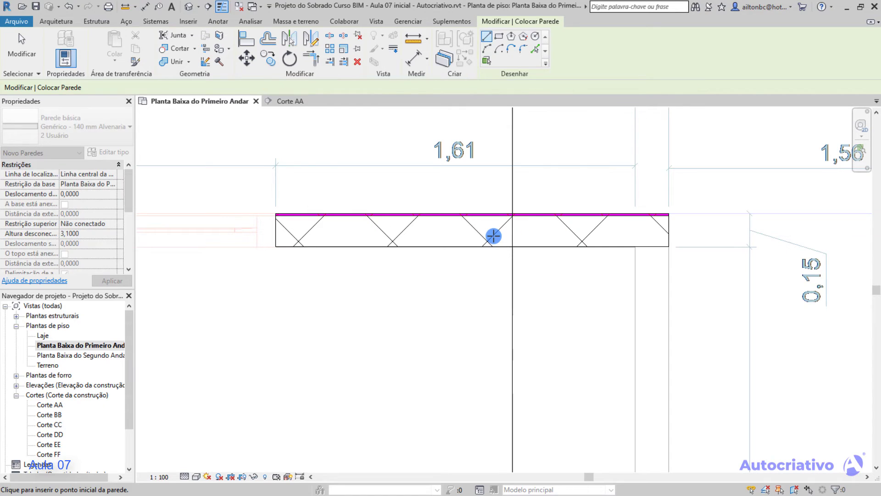
pyautogui.press('Escape')
pyautogui.press('Escape')
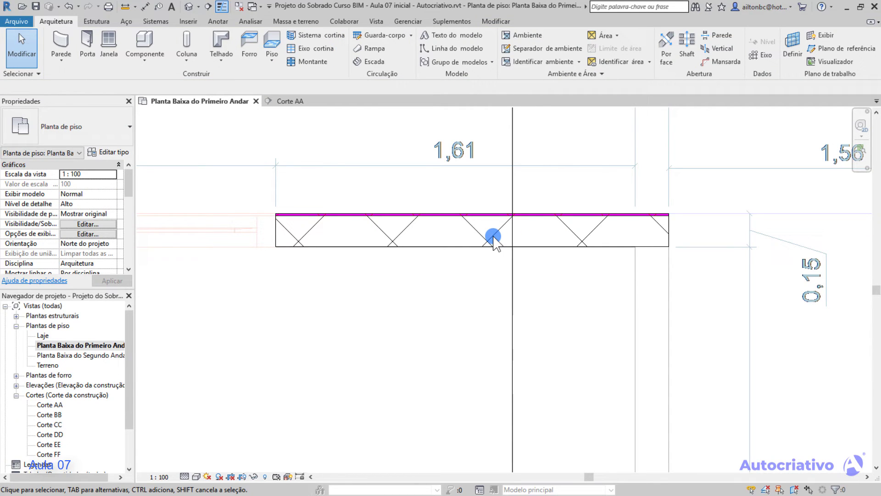
# Flip the centre-aligned wall's orientation to compare its exterior side about the central location line.
pyautogui.click(487, 246)
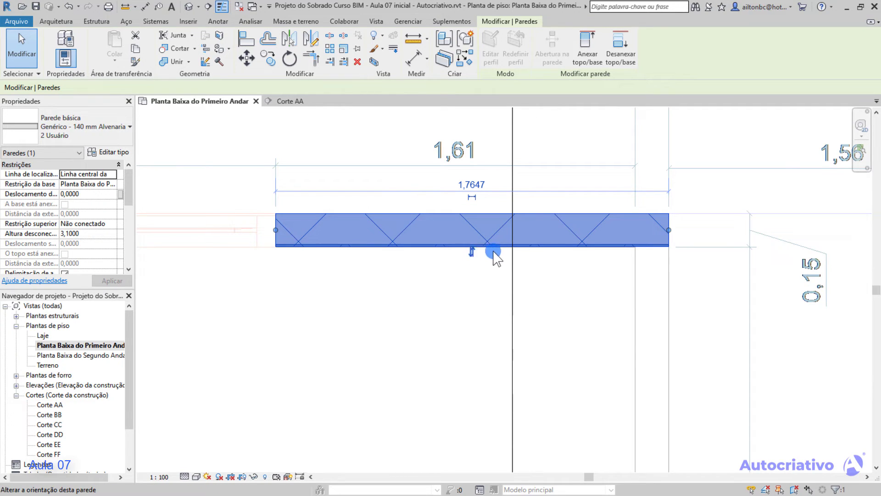
pyautogui.click(472, 251)
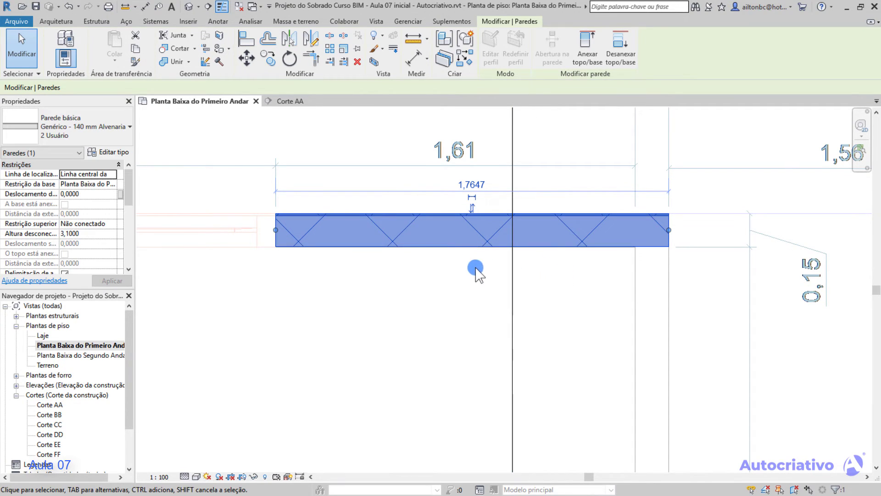
pyautogui.press('Escape')
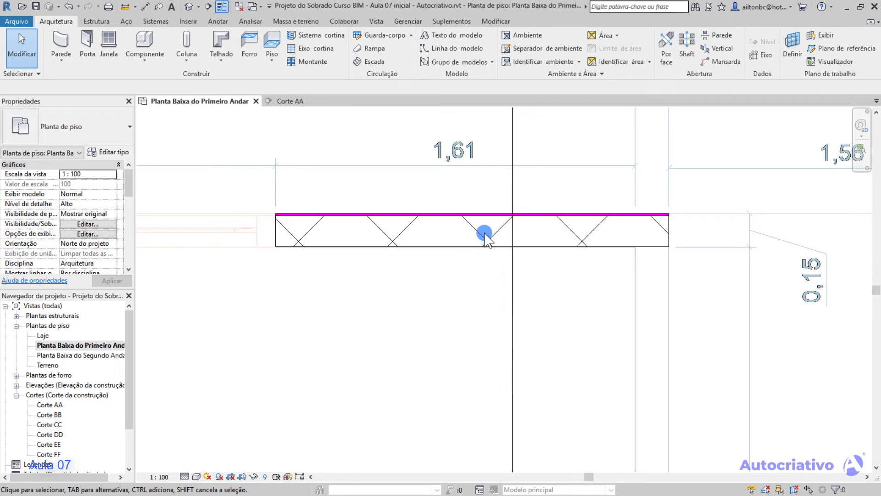
# Select the centre-aligned wall to examine its position over the plan lines, and delete it.
pyautogui.click(472, 229)
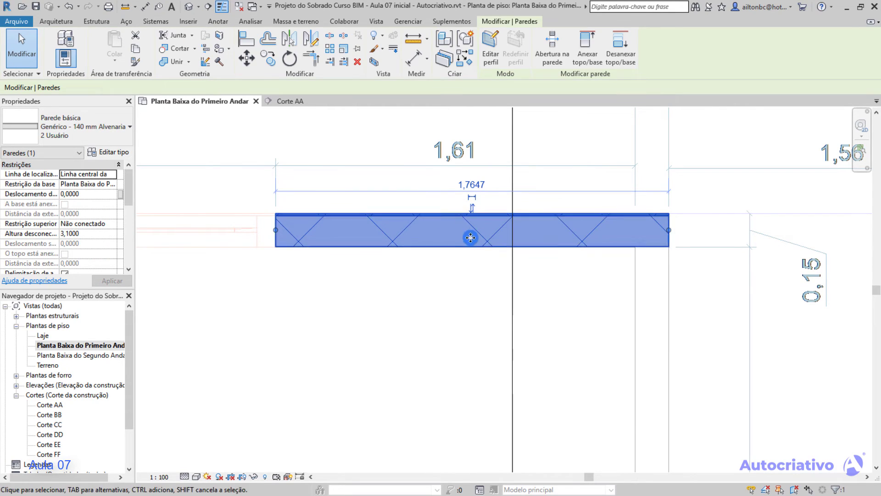
pyautogui.press('Escape')
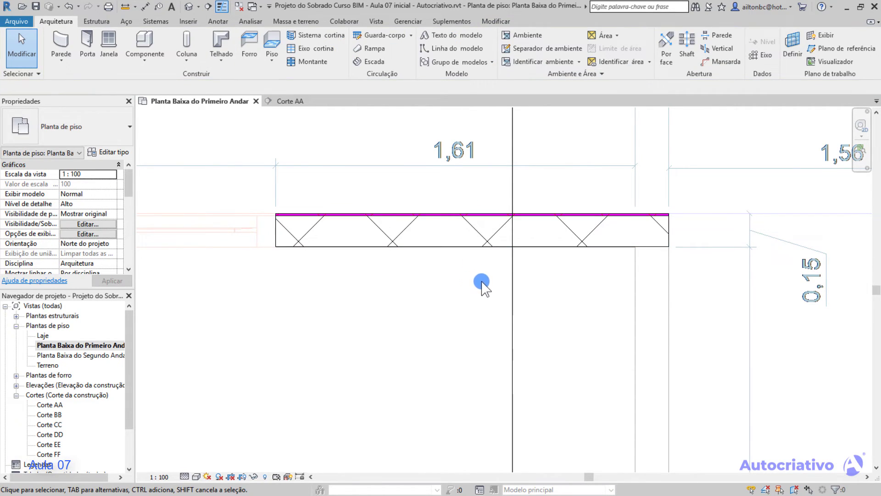
pyautogui.scroll(-1, 478, 281)
pyautogui.click(548, 252)
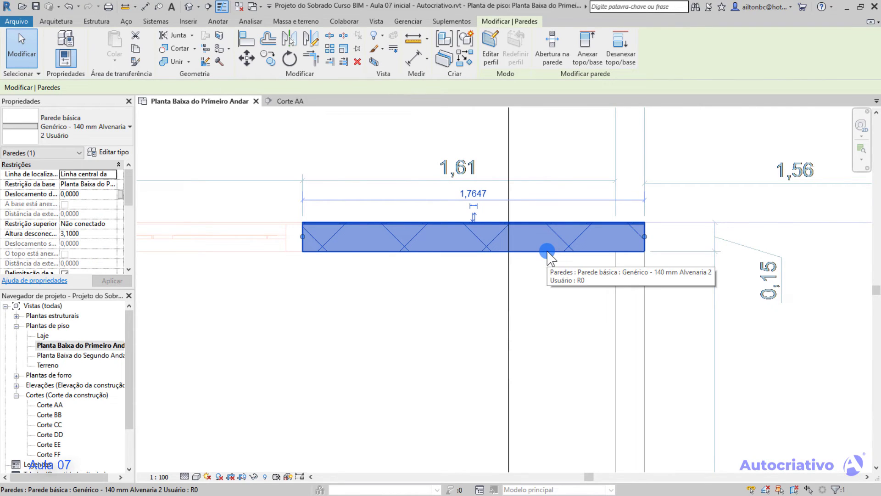
pyautogui.press('Escape')
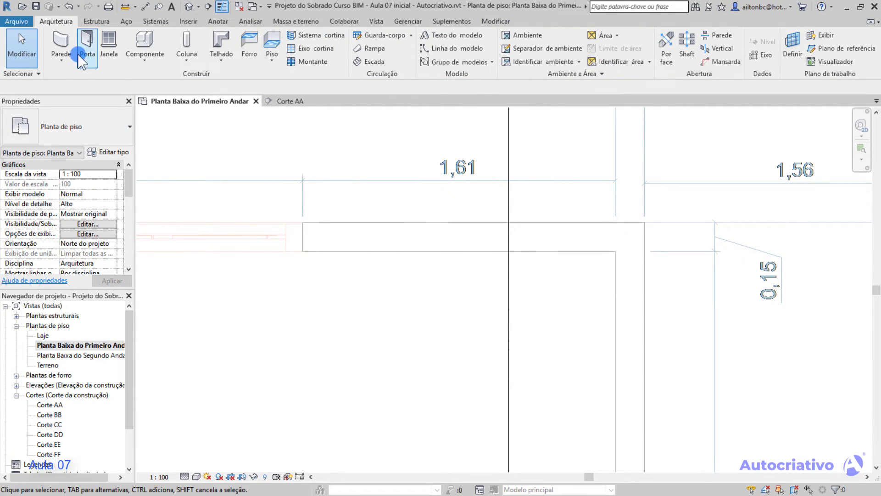
# Draw three chained 140 mm masonry walls in an open U, with horizontal arms about 1,69 m long, starting from the plan outline's left end.
pyautogui.click(62, 38)
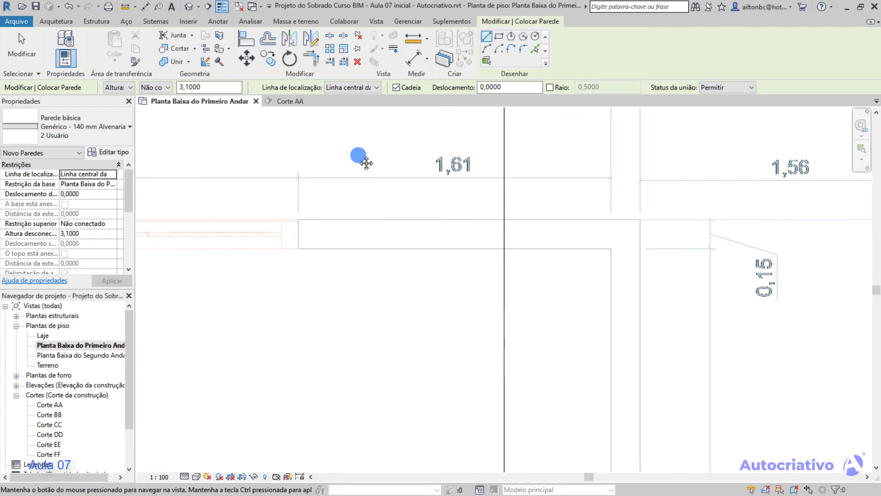
pyautogui.moveTo(346, 235); pyautogui.dragTo(278, 212, button='middle')
pyautogui.click(234, 214)
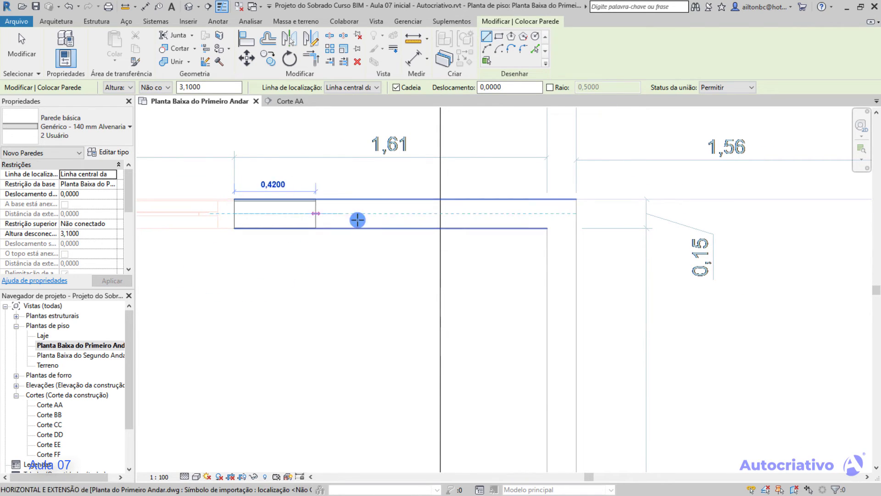
pyautogui.click(562, 214)
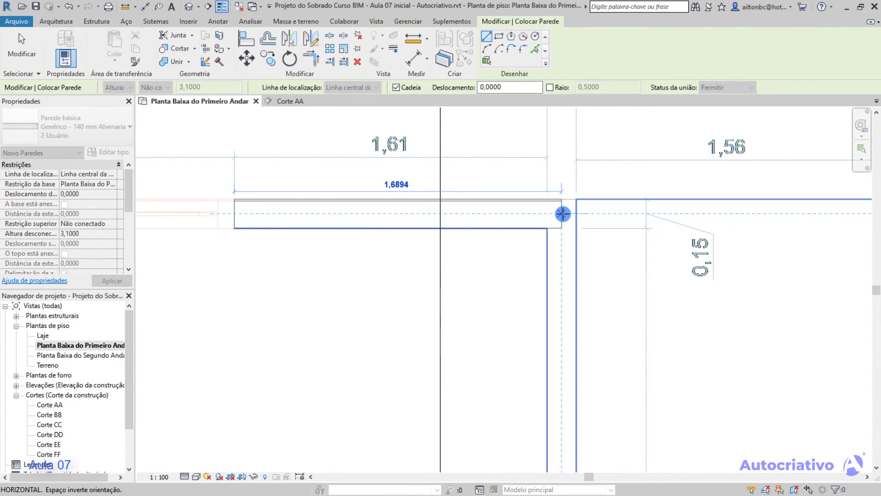
pyautogui.moveTo(568, 298); pyautogui.dragTo(564, 225, button='middle')
pyautogui.scroll(-2, 556, 304)
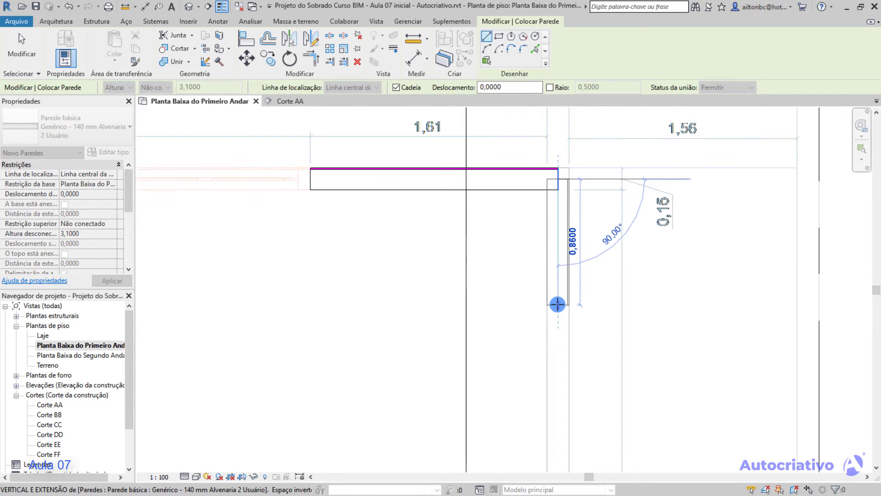
pyautogui.click(558, 317)
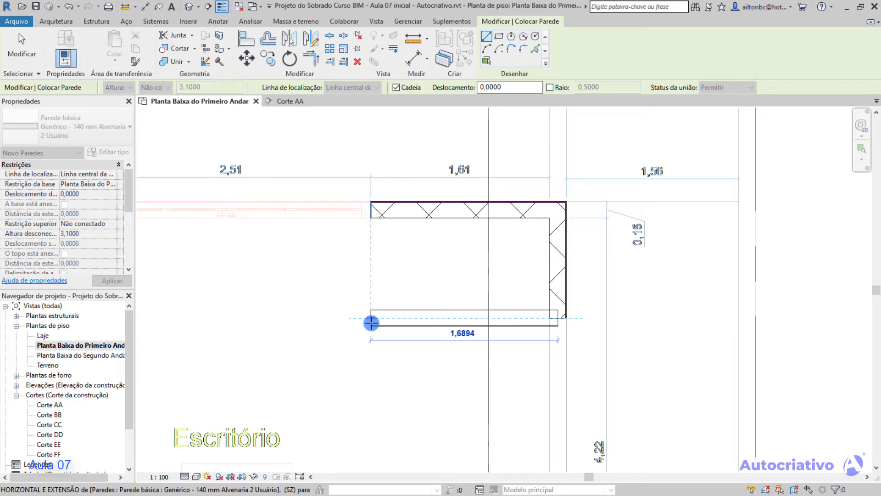
pyautogui.click(371, 323)
pyautogui.press('Escape')
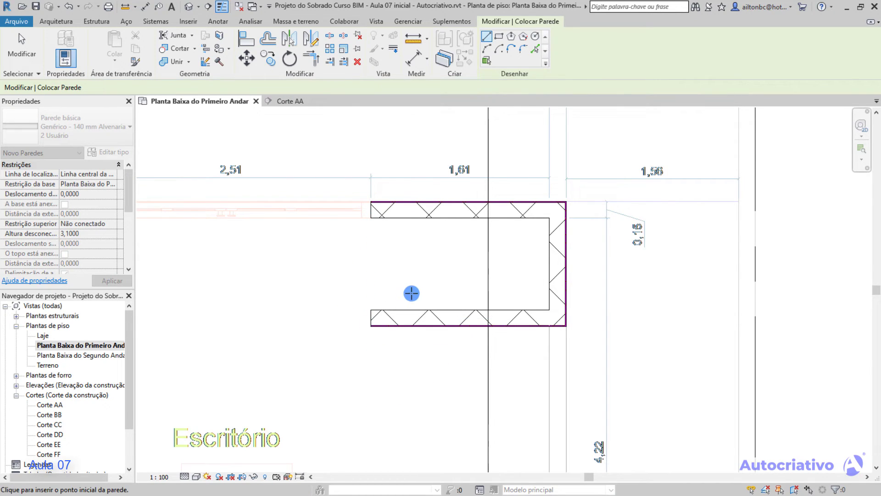
pyautogui.press('Escape')
pyautogui.moveTo(437, 283); pyautogui.dragTo(413, 250, button='middle')
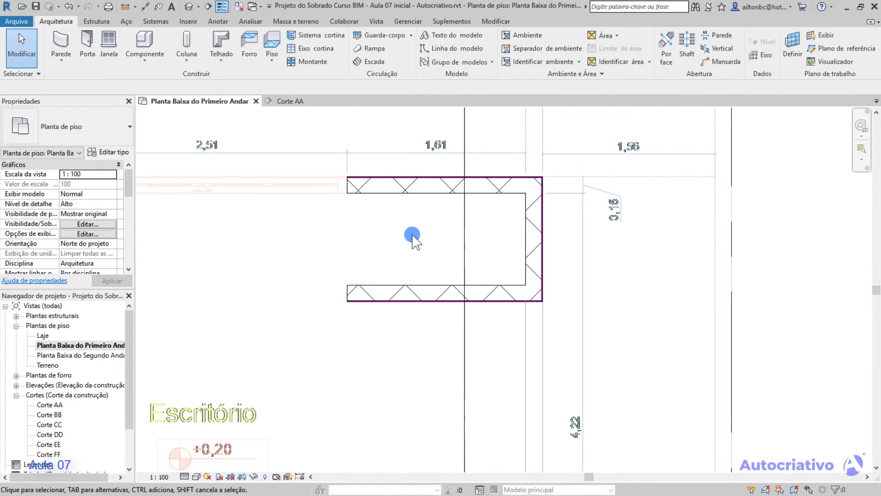
# Try setting the clear distance between the horizontal walls to 0,5 m by moving the upper wall, and undo the move.
pyautogui.click(434, 193)
pyautogui.moveTo(441, 152); pyautogui.dragTo(448, 181, button='middle')
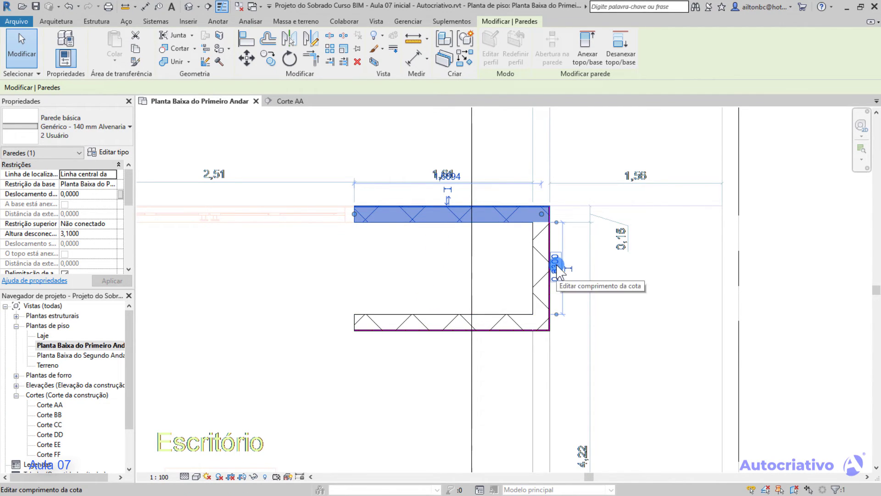
pyautogui.click(561, 270)
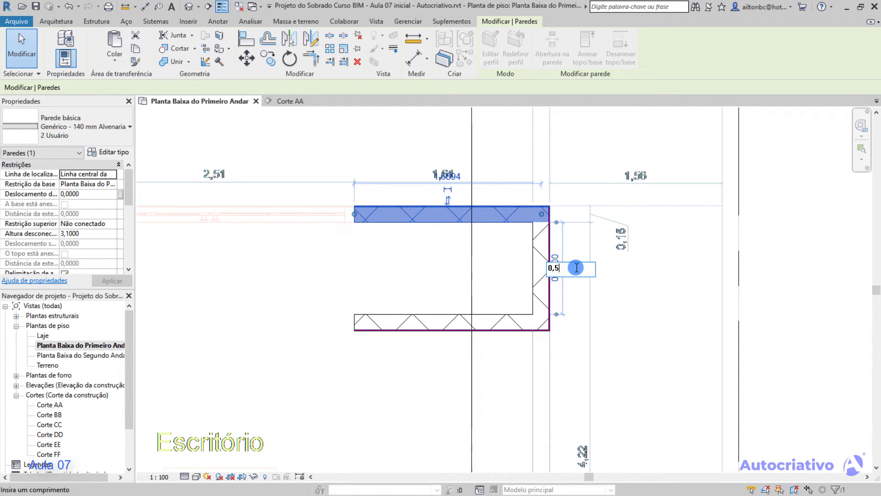
pyautogui.press('Return')
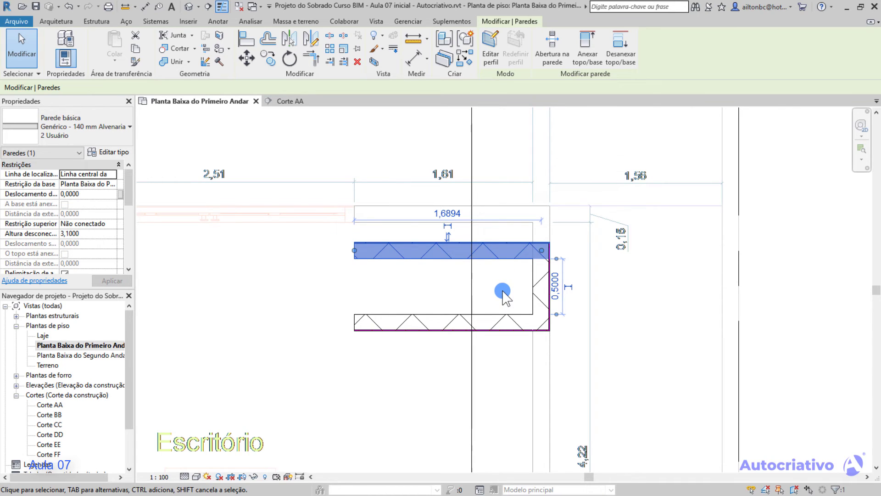
pyautogui.hotkey('ctrl', 'z')
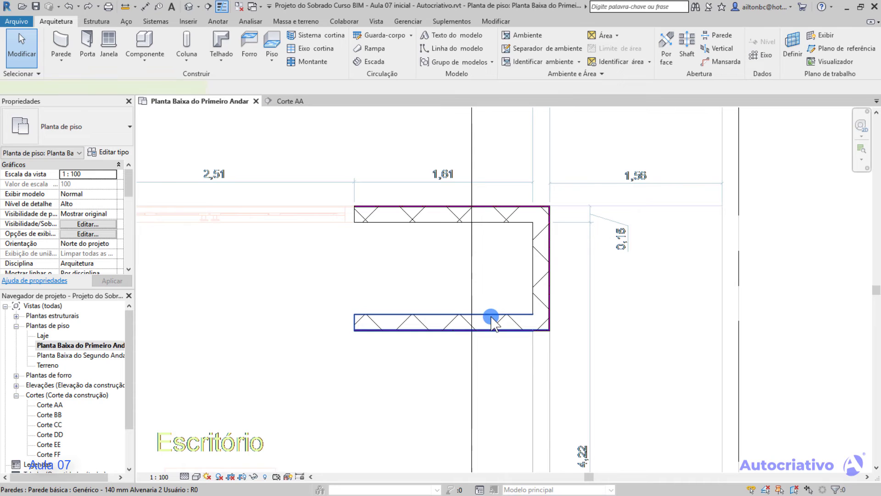
# Move the lower horizontal wall by setting its clear distance to the upper wall to 0,50 m.
pyautogui.click(491, 317)
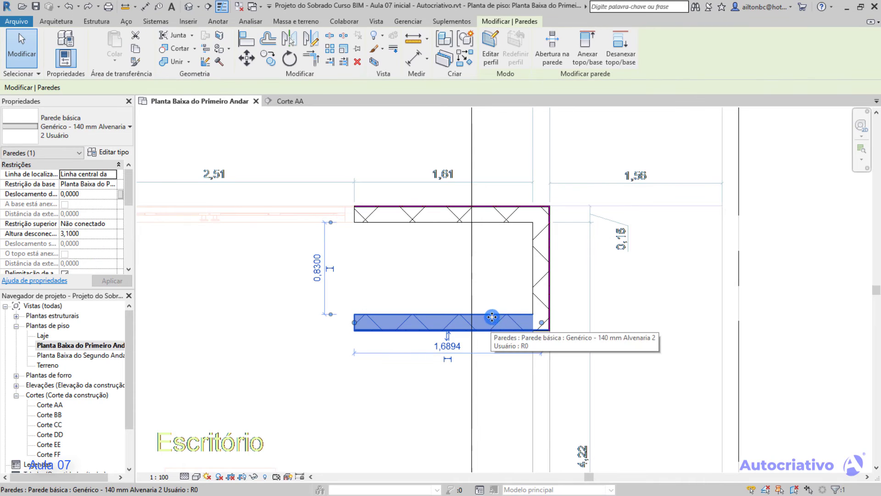
pyautogui.click(317, 267)
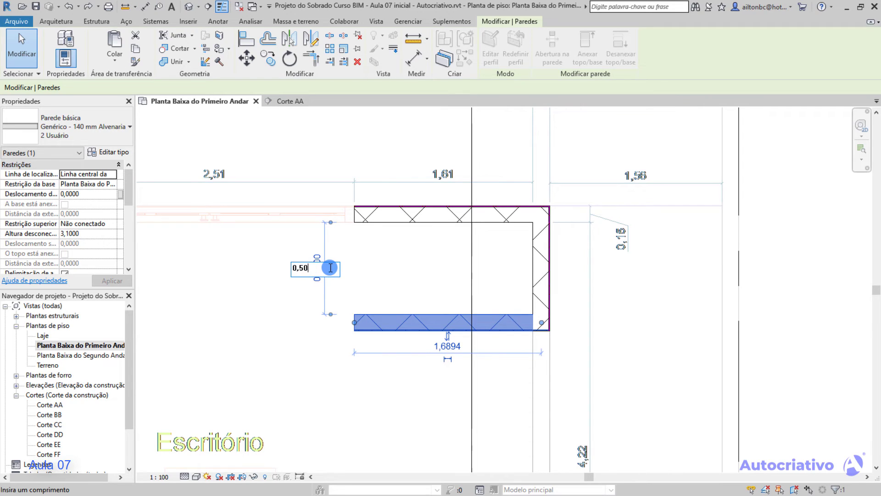
pyautogui.write('0,50')
pyautogui.press('Return')
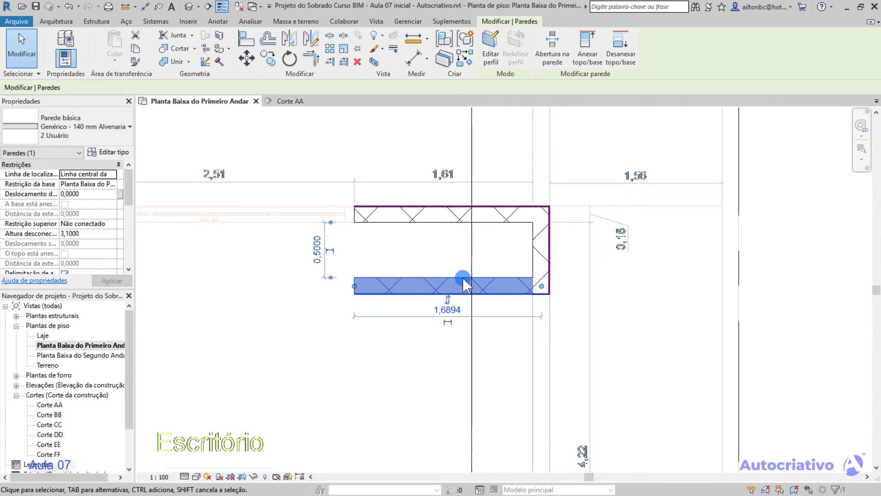
pyautogui.click(453, 260)
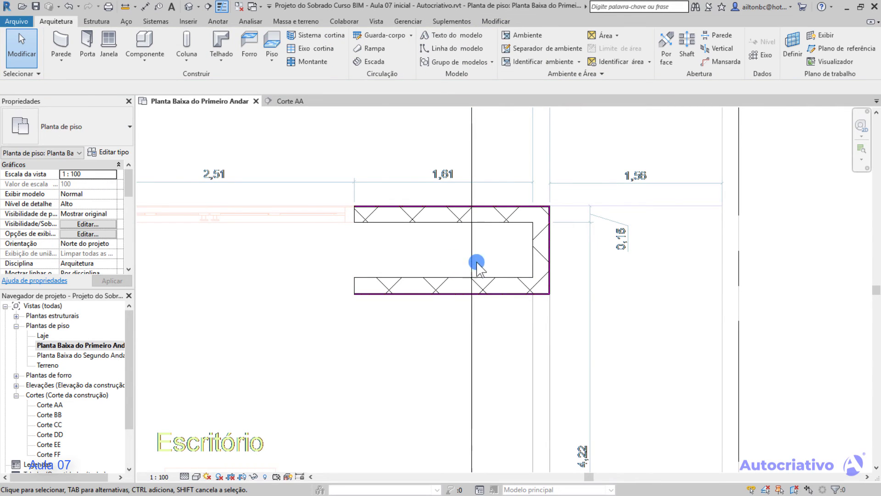
# Move the vertical wall by setting its inner face 1,5 m from the open end of the horizontal walls.
pyautogui.click(537, 256)
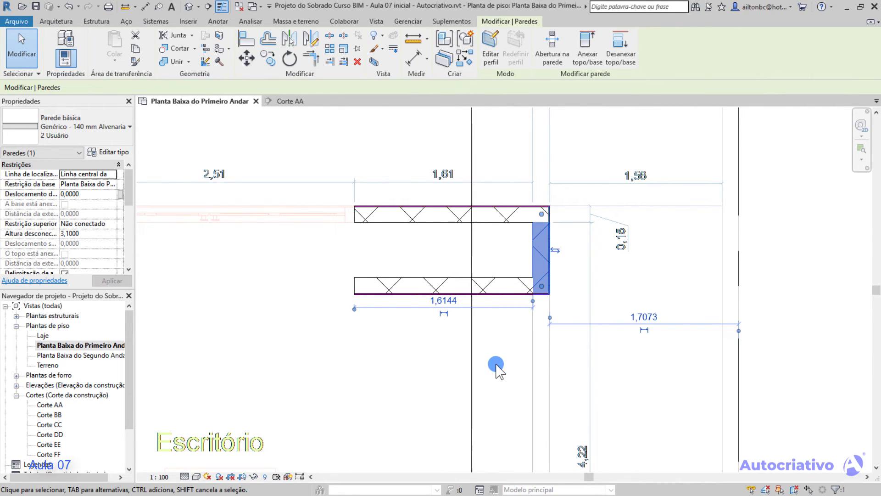
pyautogui.click(444, 301)
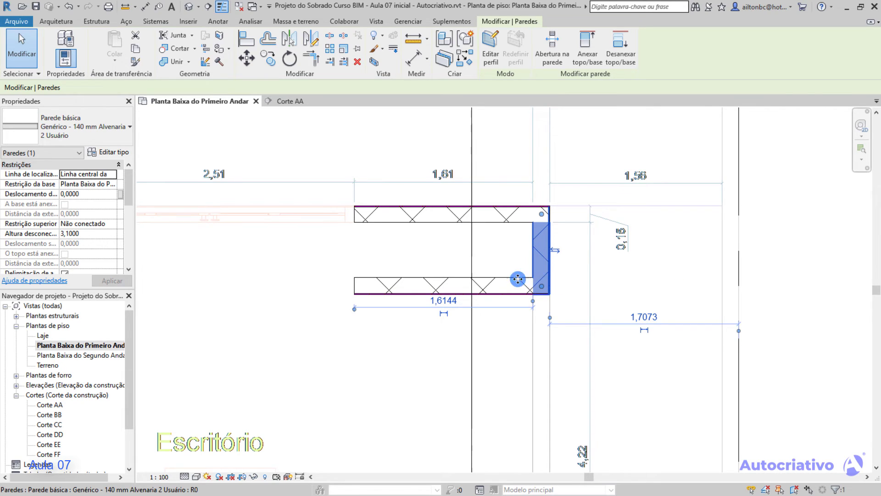
pyautogui.click(442, 301)
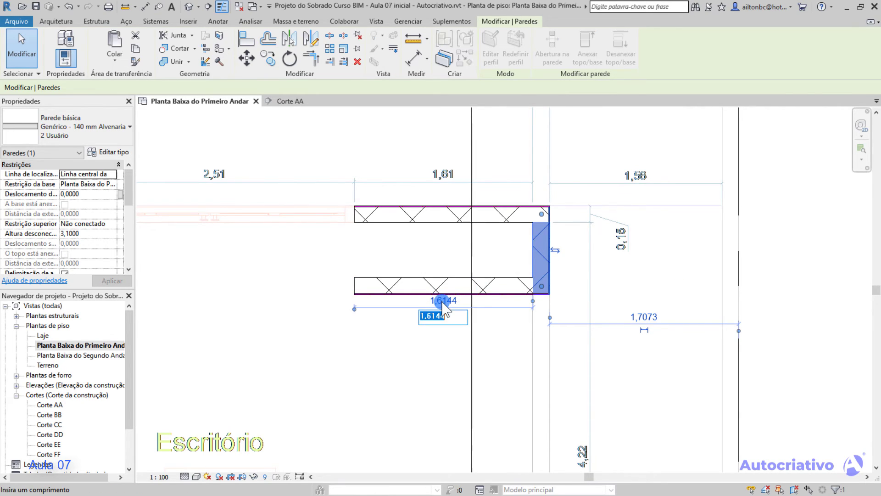
pyautogui.write('1,5')
pyautogui.press('Return')
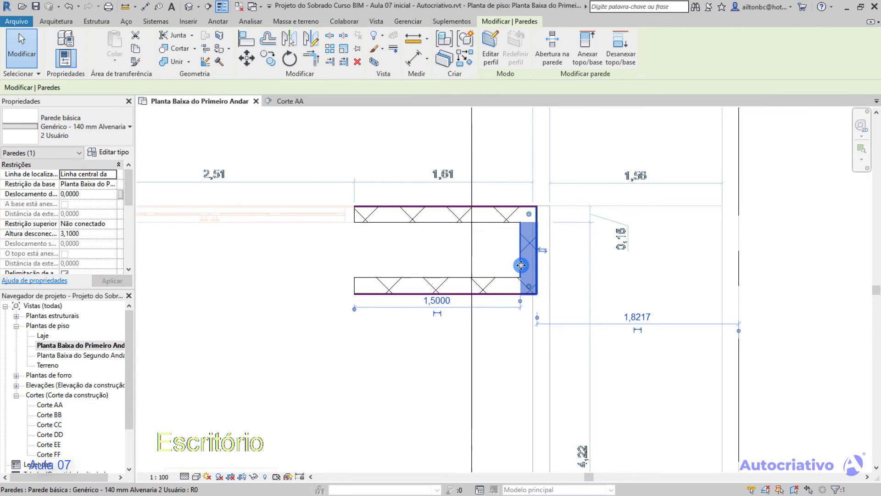
# Convert the vertical wall's temporary dimension below the lower wall into a permanent dimension.
pyautogui.click(426, 301)
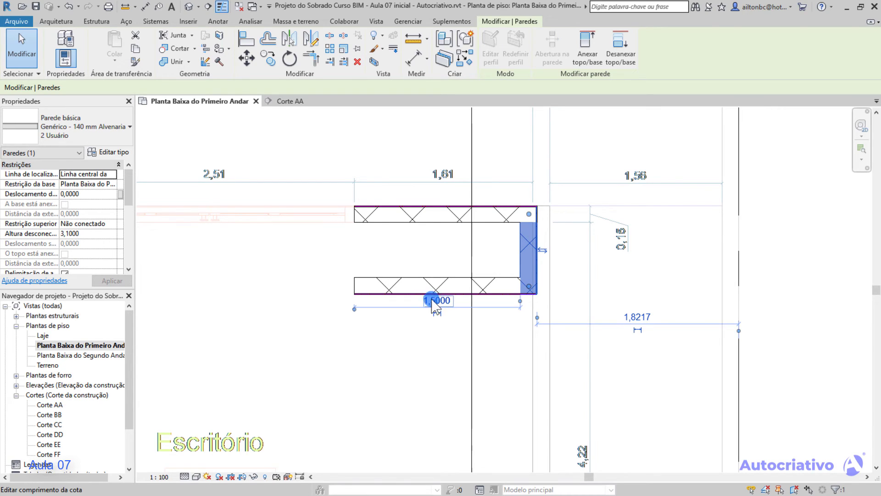
pyautogui.click(436, 305)
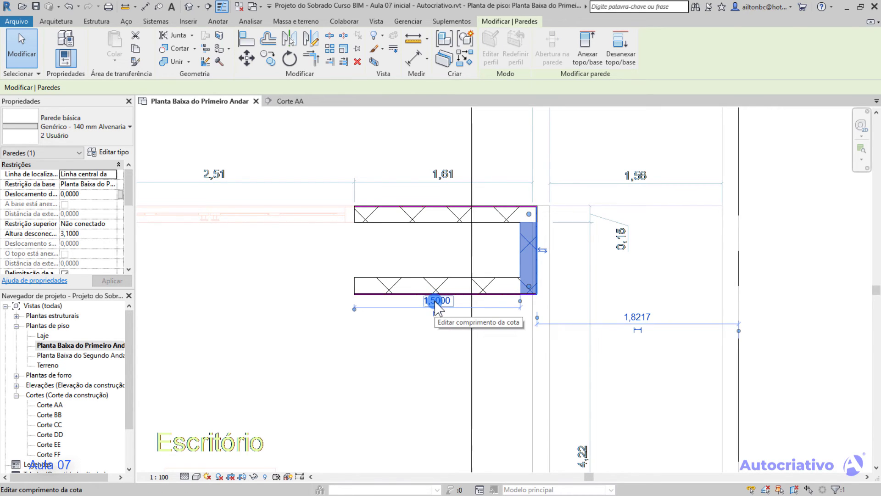
pyautogui.click(457, 330)
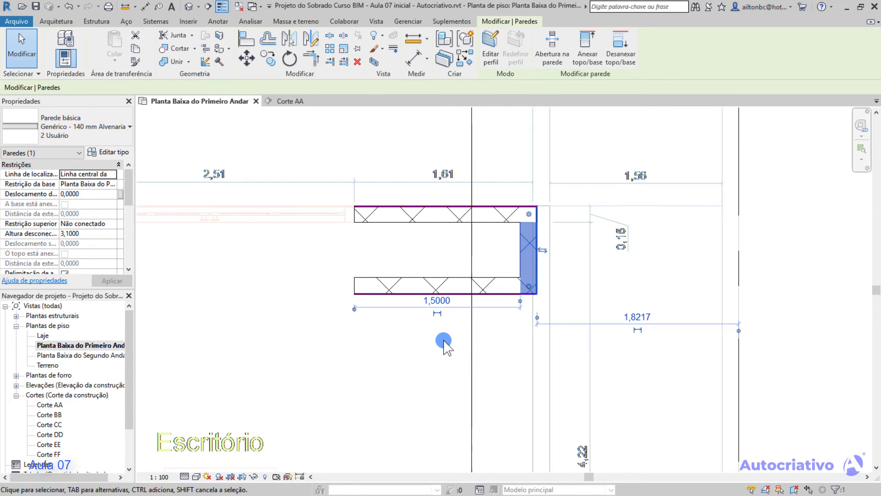
pyautogui.click(437, 314)
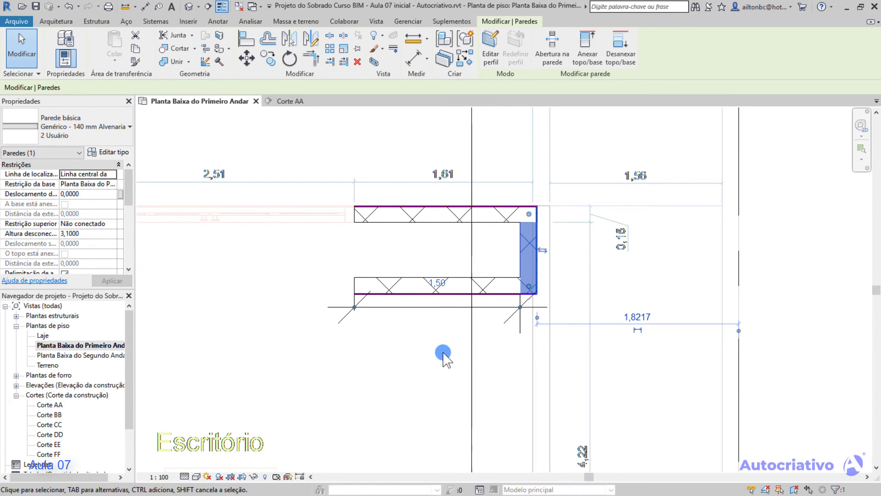
# Shorten the permanent dimension's left witness line and move the dimension line farther below the walls.
pyautogui.click(450, 308)
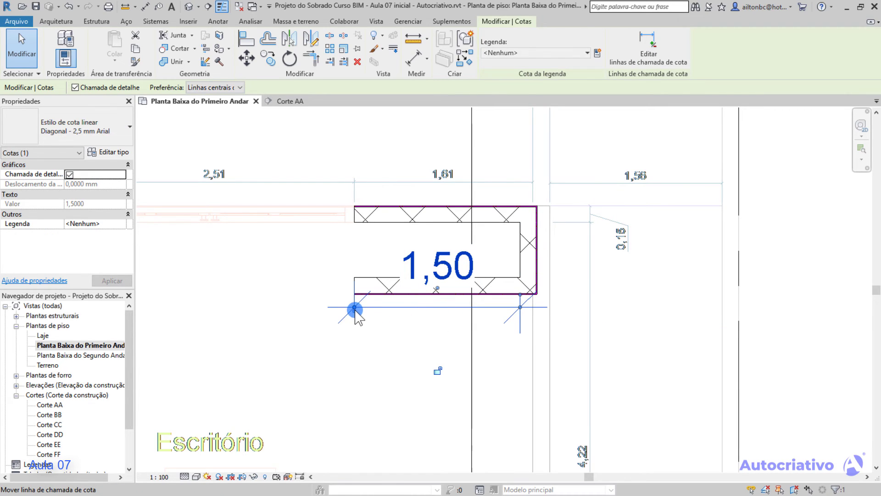
pyautogui.moveTo(354, 311); pyautogui.dragTo(354, 355)
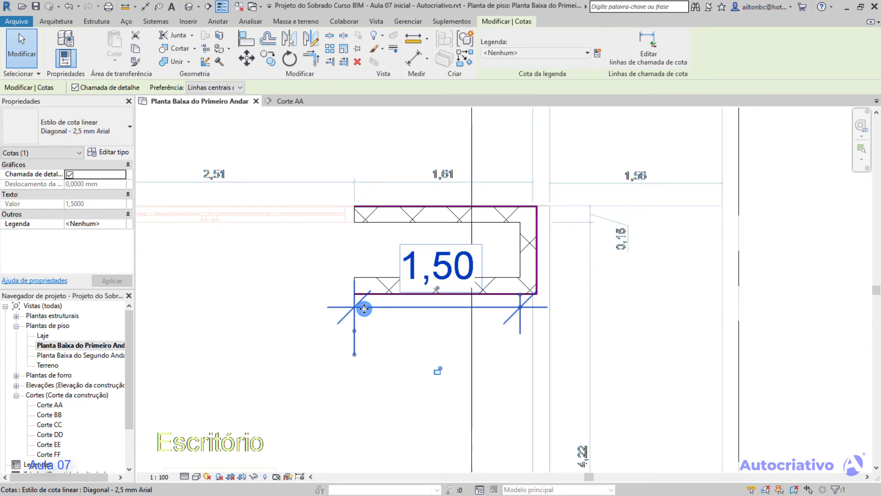
pyautogui.moveTo(364, 318); pyautogui.dragTo(364, 397)
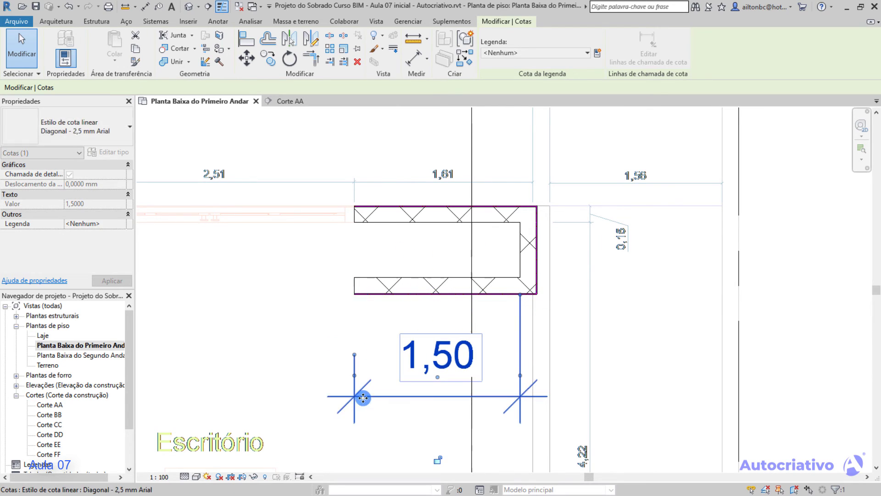
pyautogui.click(282, 358)
pyautogui.moveTo(334, 320)
pyautogui.mouseDown(button='middle')
pyautogui.moveTo(312, 294)
pyautogui.moveTo(322, 284)
pyautogui.mouseUp(button='middle')
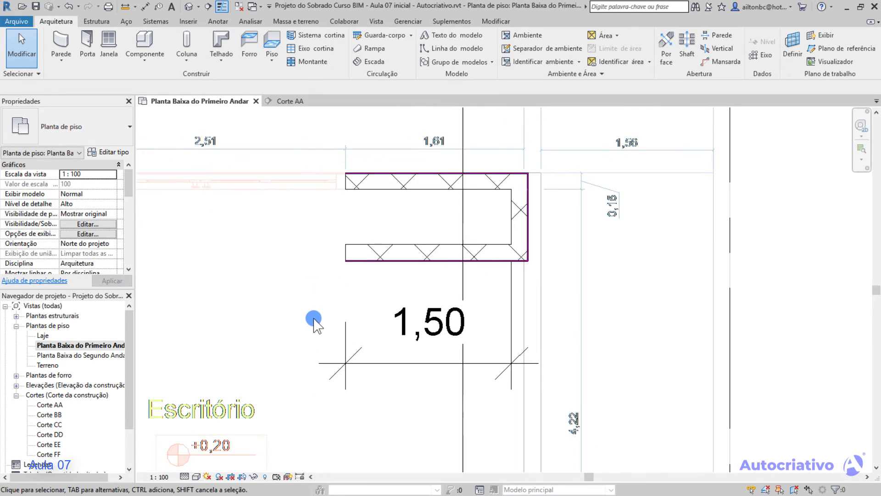
# Delete the permanent dimension and all three walls of the U shape.
pyautogui.click(419, 334)
pyautogui.press('Delete')
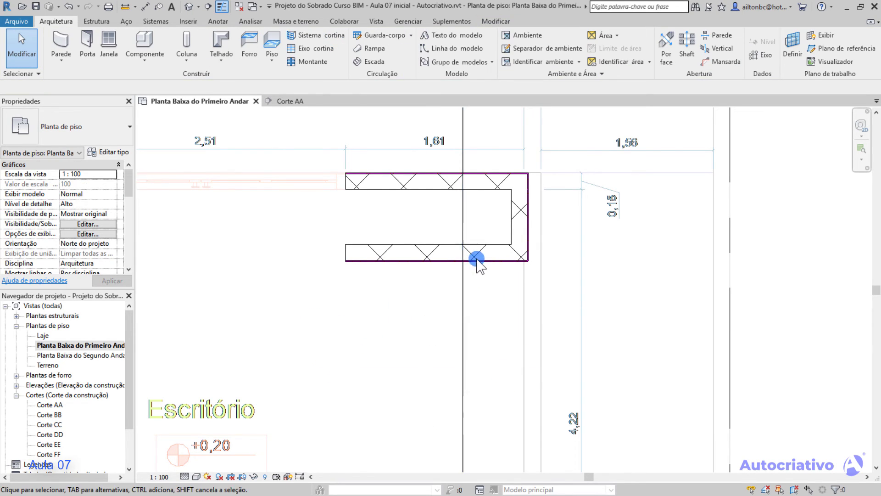
pyautogui.moveTo(528, 256); pyautogui.dragTo(546, 301, button='middle')
pyautogui.click(500, 298)
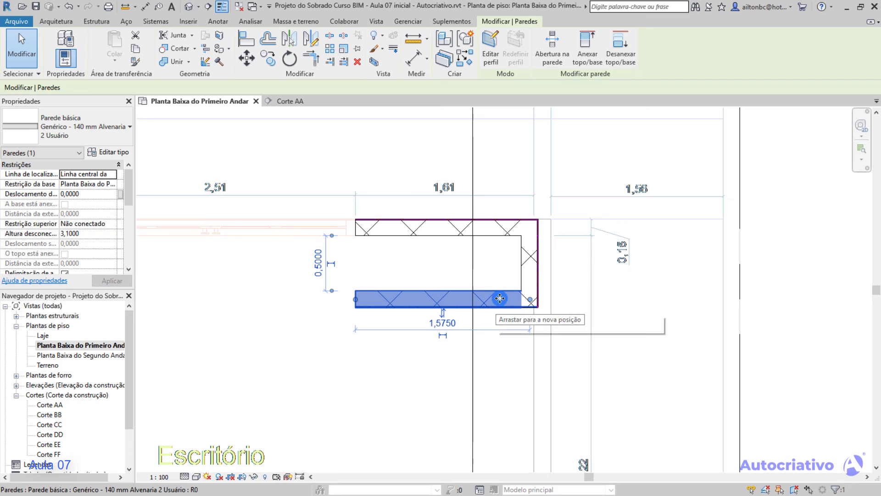
pyautogui.keyDown('ctrl'); pyautogui.click(530, 266); pyautogui.keyUp('ctrl')
pyautogui.keyDown('ctrl'); pyautogui.click(470, 230); pyautogui.keyUp('ctrl')
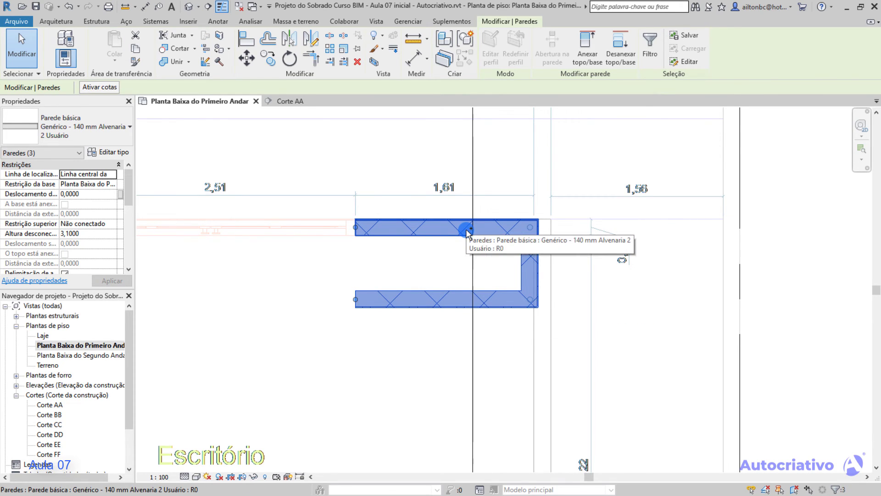
pyautogui.press('Delete')
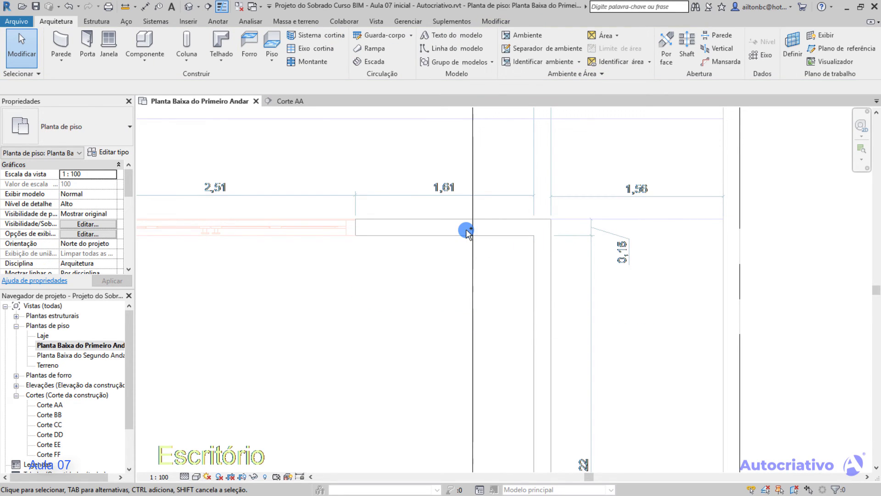
# Draw a 140 mm masonry wall about 1,62 m long over the plan's upper Escritório wall, from the window's end to the corner.
pyautogui.moveTo(441, 222); pyautogui.dragTo(432, 218, button='middle')
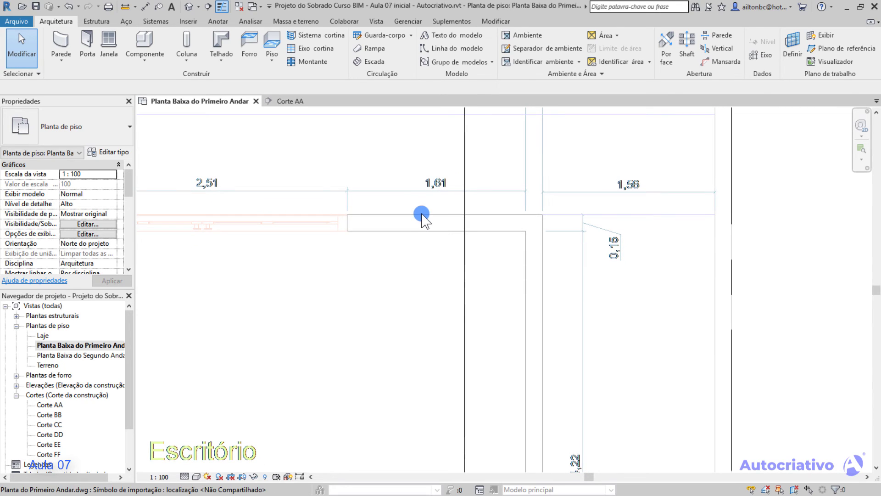
pyautogui.click(59, 37)
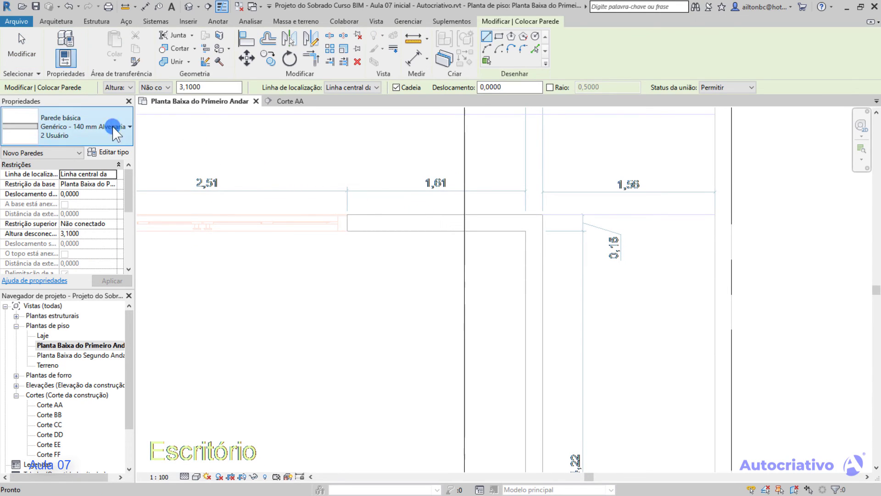
pyautogui.scroll(2, 354, 230)
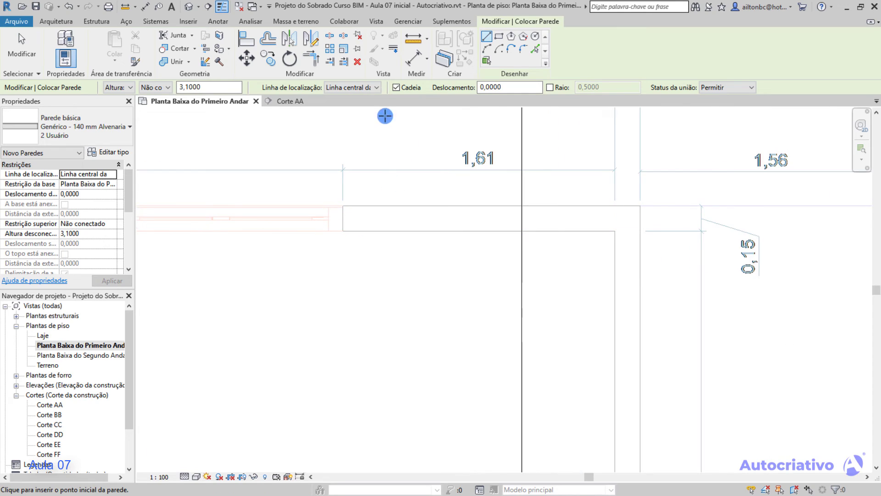
pyautogui.click(343, 219)
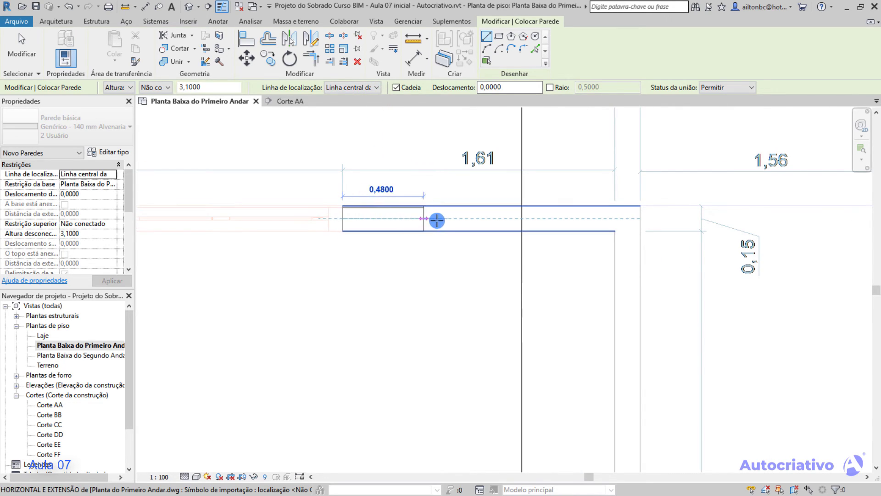
pyautogui.click(615, 217)
pyautogui.press('Escape')
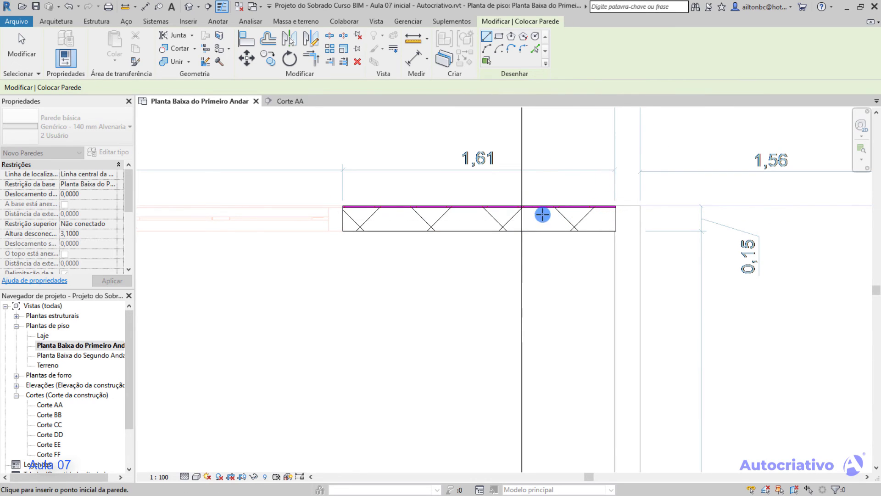
pyautogui.press('Escape')
# Flip the new wall's exterior face to the room side and back to the outer side.
pyautogui.click(531, 212)
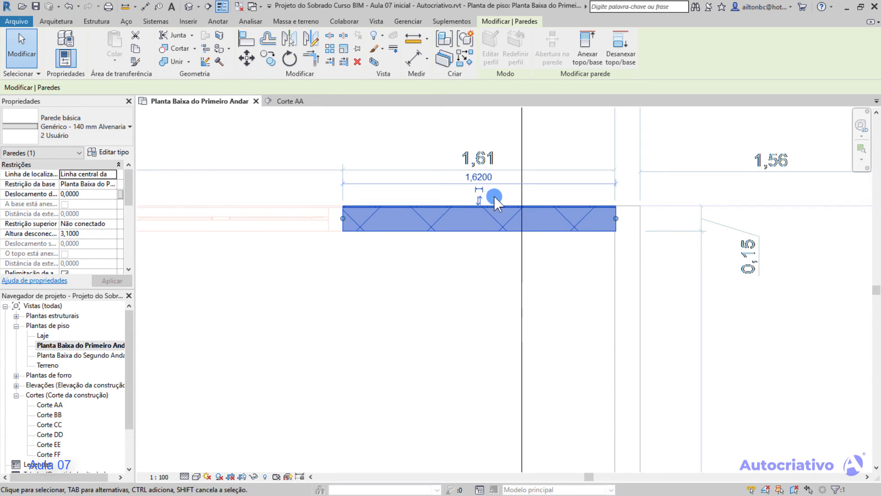
pyautogui.press('space')
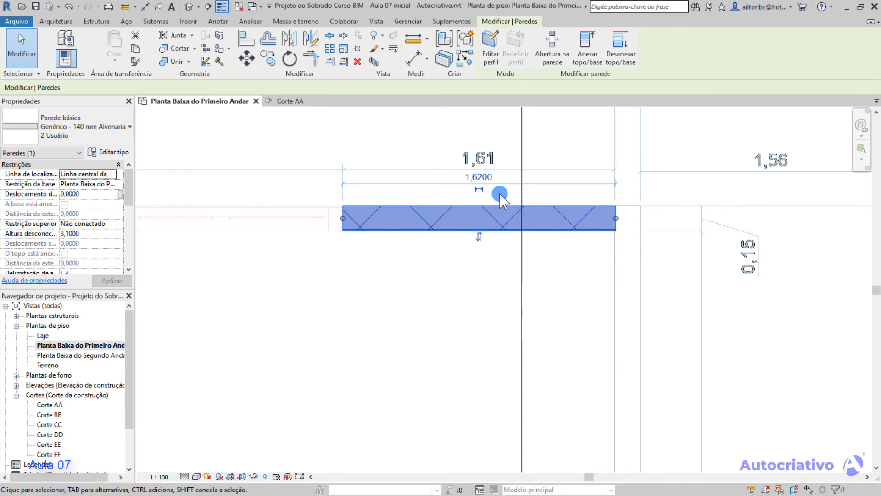
pyautogui.press('space')
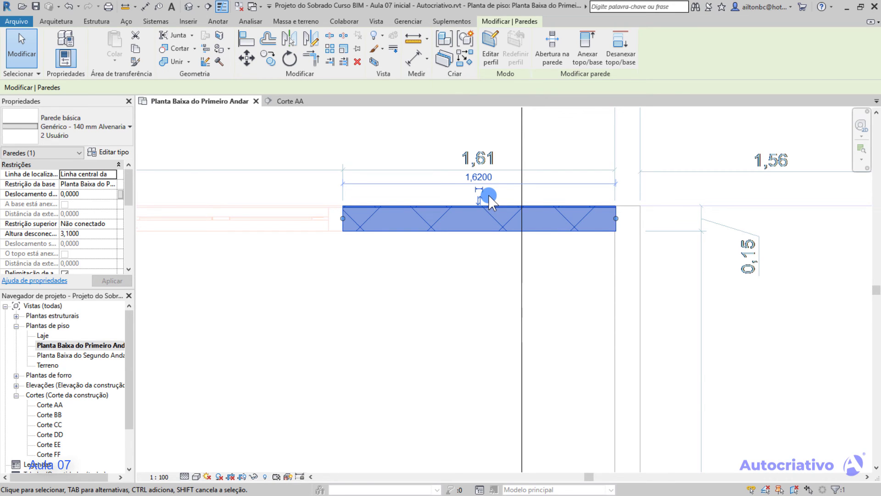
pyautogui.click(489, 194)
pyautogui.click(488, 205)
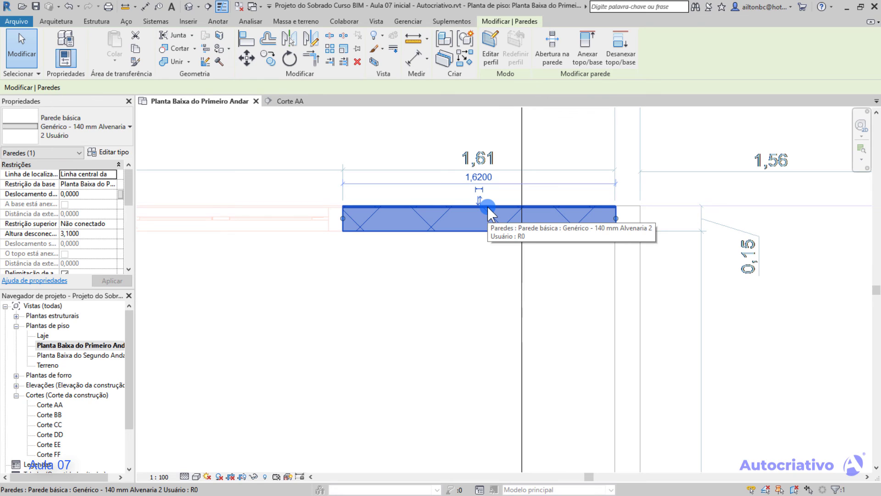
# Delete the horizontal wall traced between the window and the corner of the Escritório.
pyautogui.press('Escape')
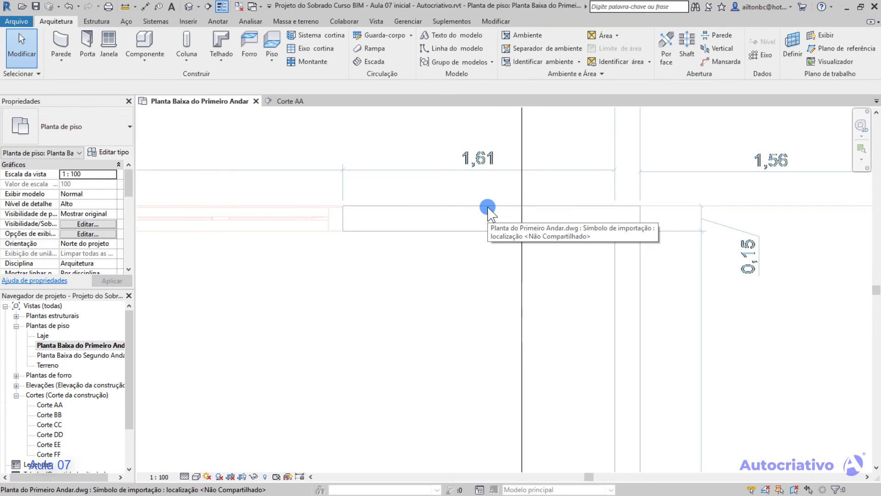
pyautogui.scroll(-2, 448, 216)
pyautogui.scroll(-2, 455, 244)
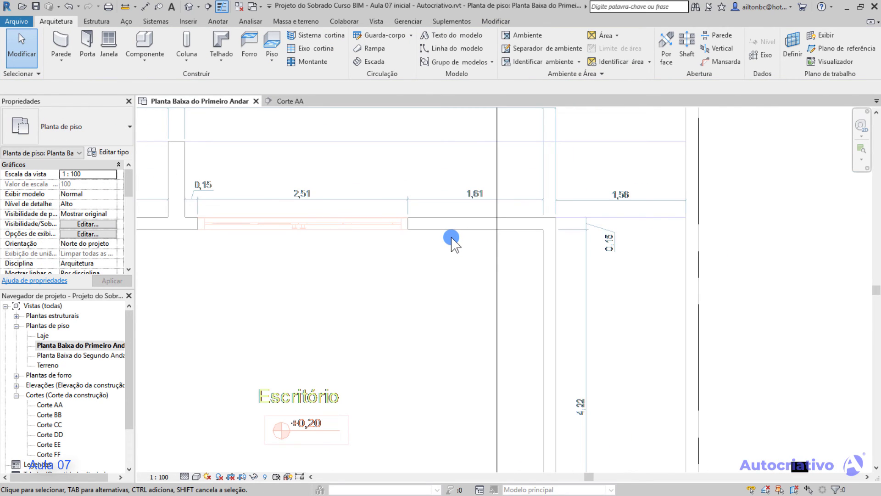